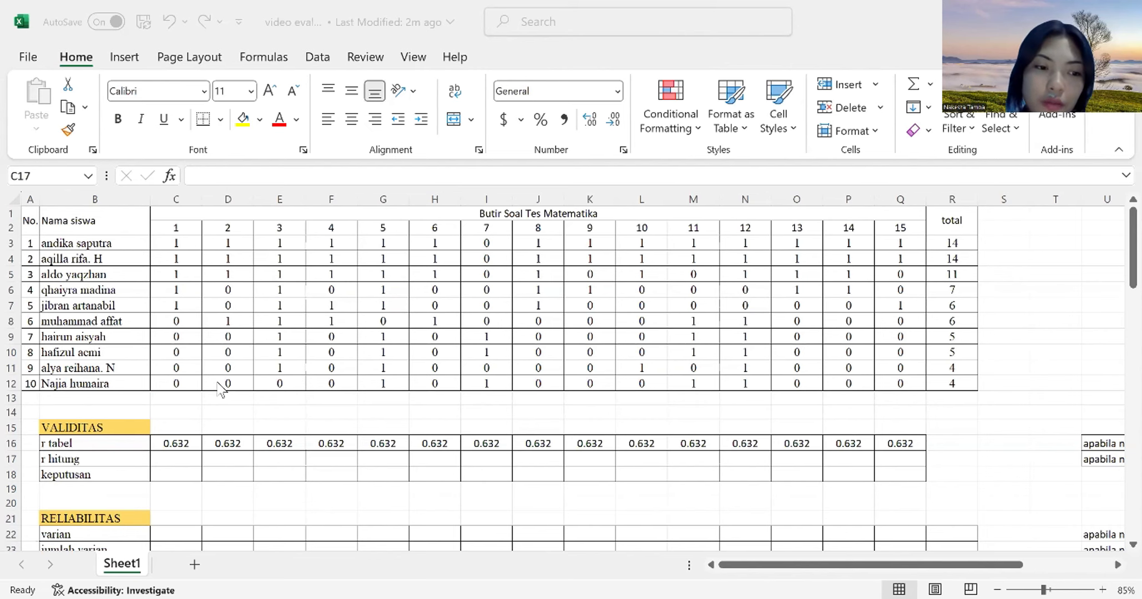
- Review the worksheet's item-analysis sections from VALIDITAS to PENGECOH and the criteria comparing r hitung with r tabel
scroll(221, 388, "down", 1)
scroll(221, 388, "down", 1)
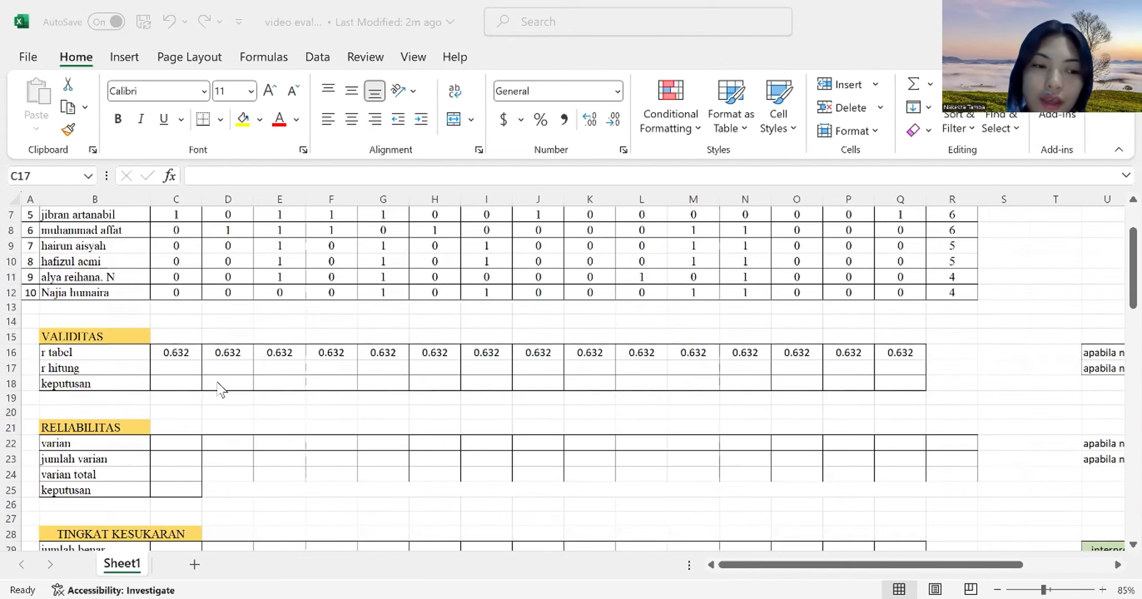
scroll(155, 439, "down", 2)
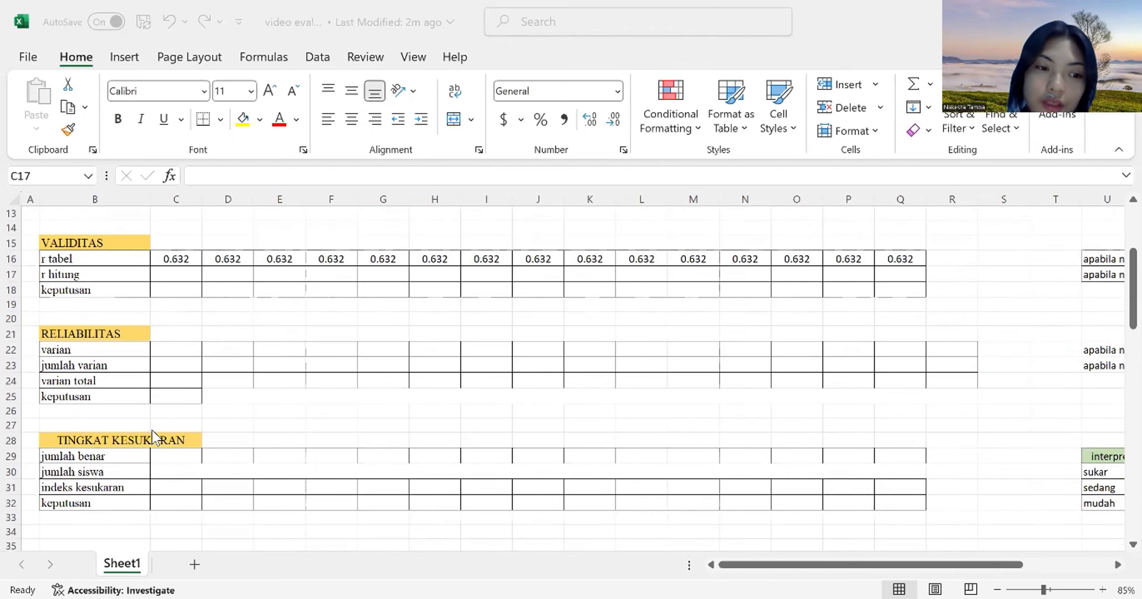
scroll(154, 438, "down", 1)
scroll(155, 438, "down", 8)
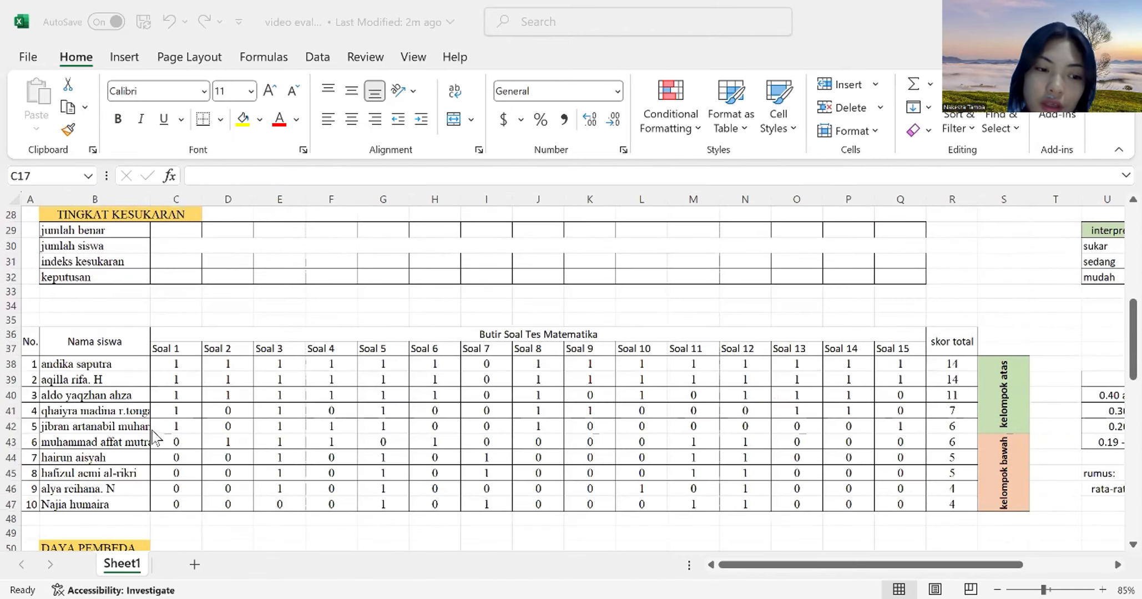
scroll(155, 439, "down", 4)
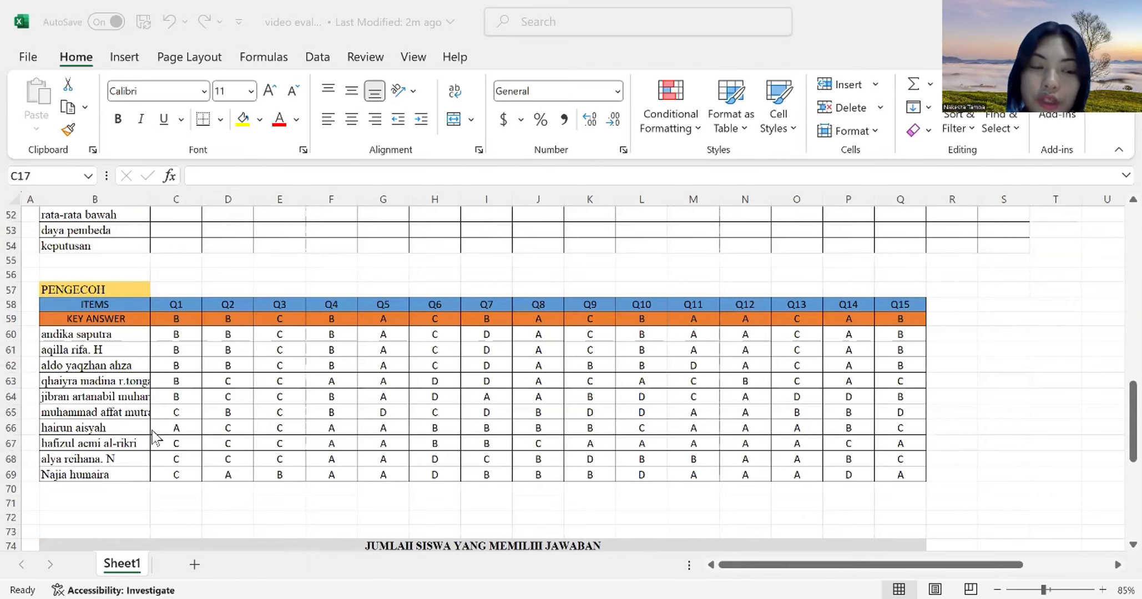
scroll(154, 438, "up", 17)
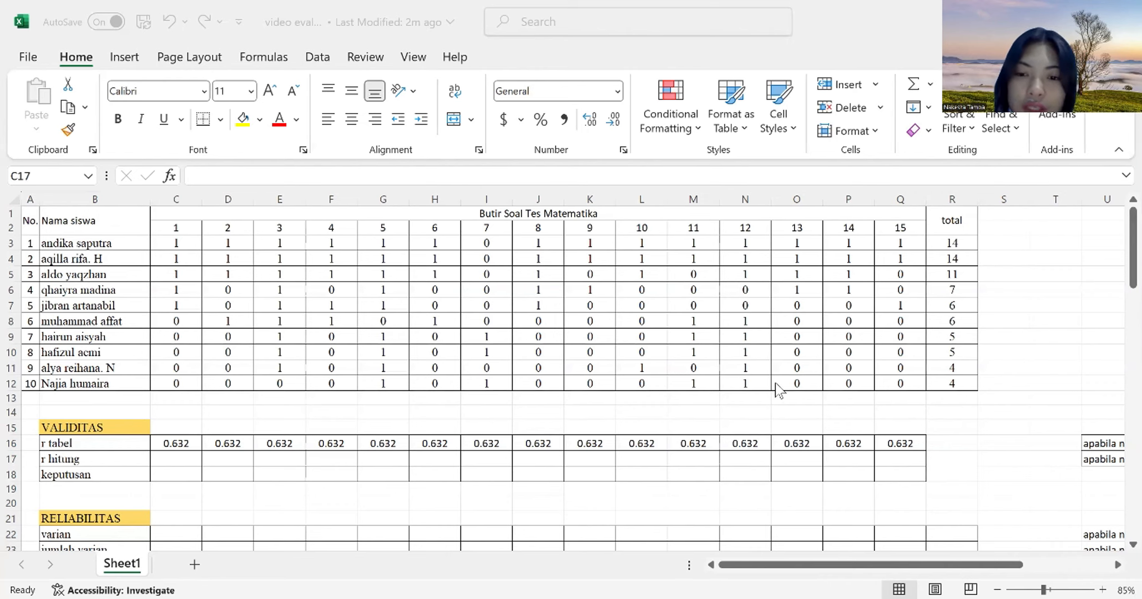
scroll(775, 383, "right", 5)
scroll(775, 383, "left", 2)
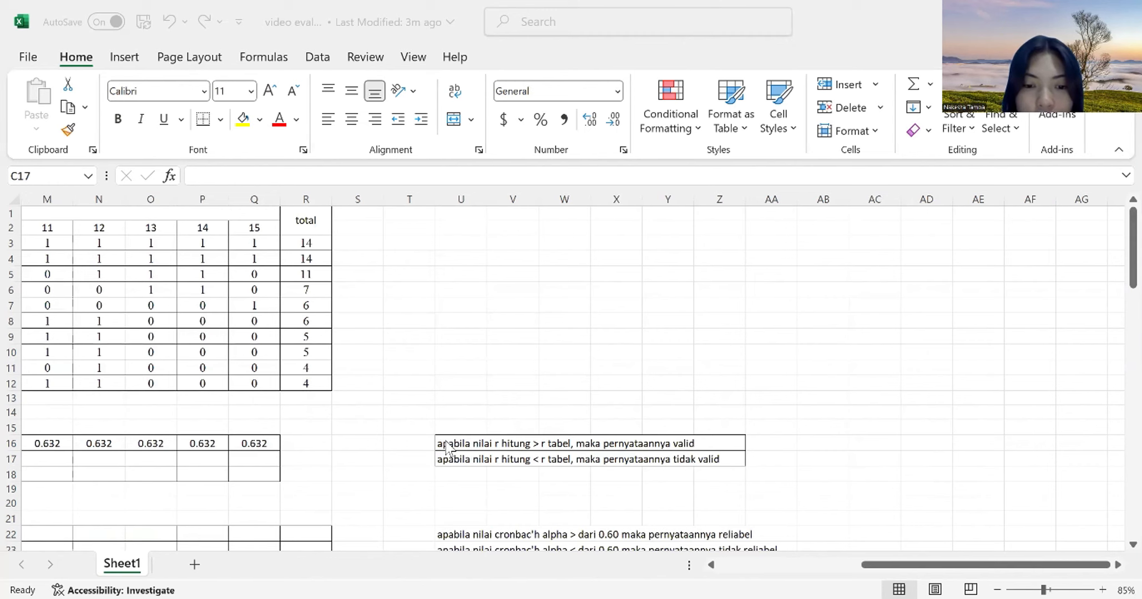
scroll(478, 443, "left", 1)
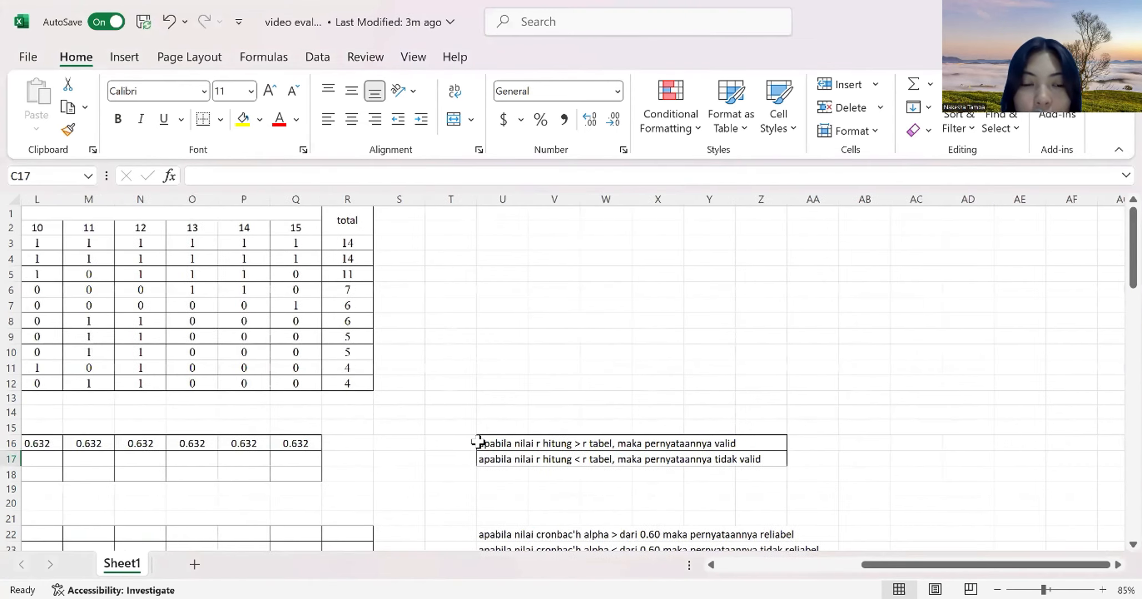
scroll(479, 442, "left", 5)
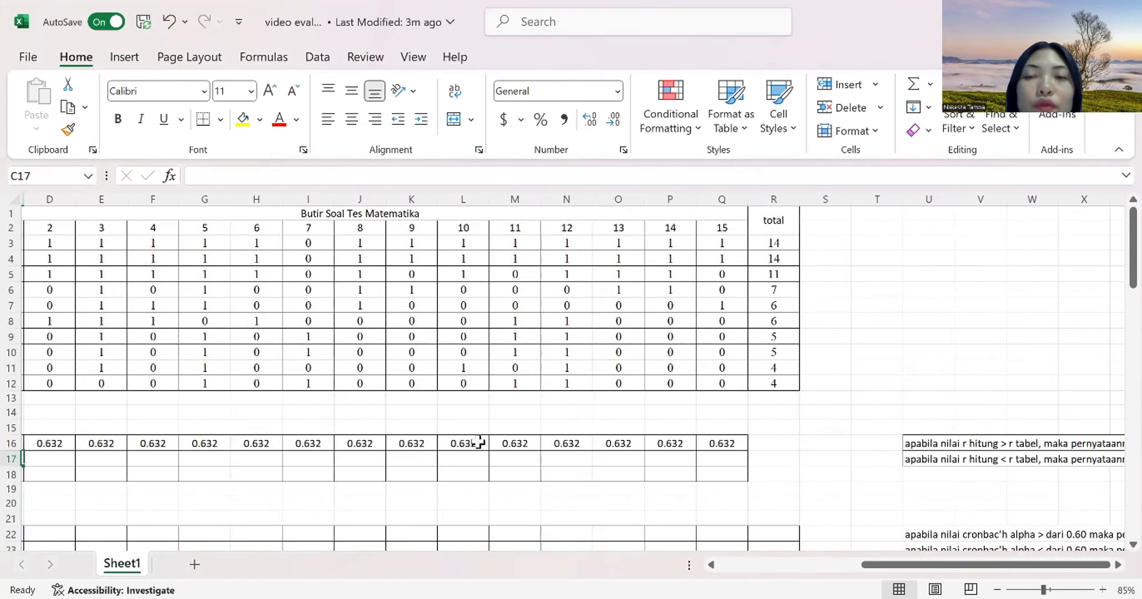
scroll(478, 443, "left", 1)
scroll(478, 442, "left", 3)
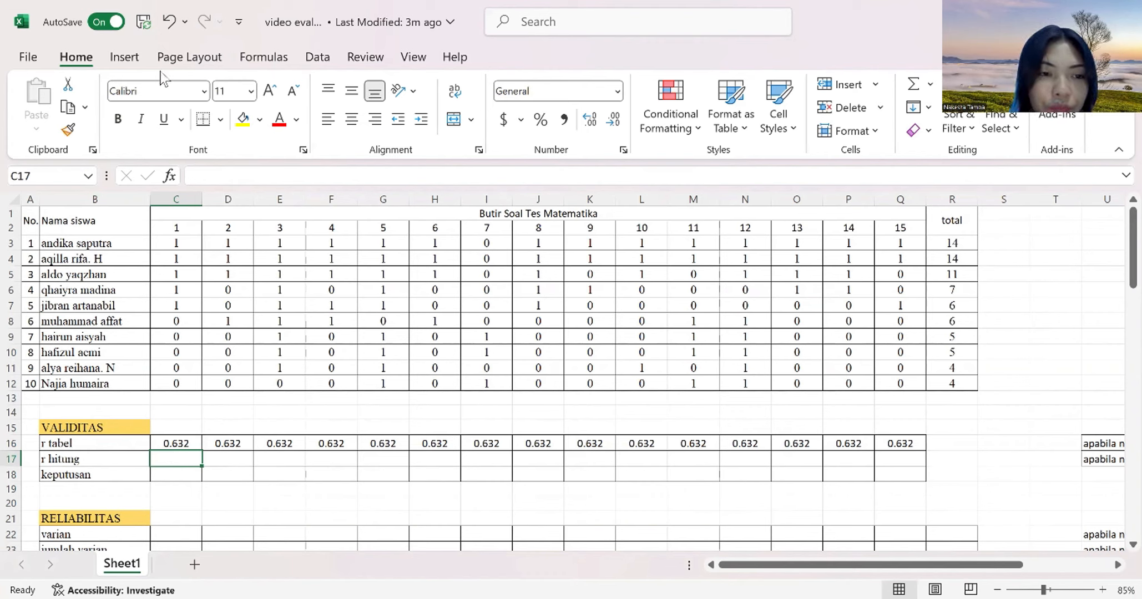
- Write the formula =CORREL(C3:C12,R3:R12) in C17 to correlate item 1's scores with the total scores
type("=")
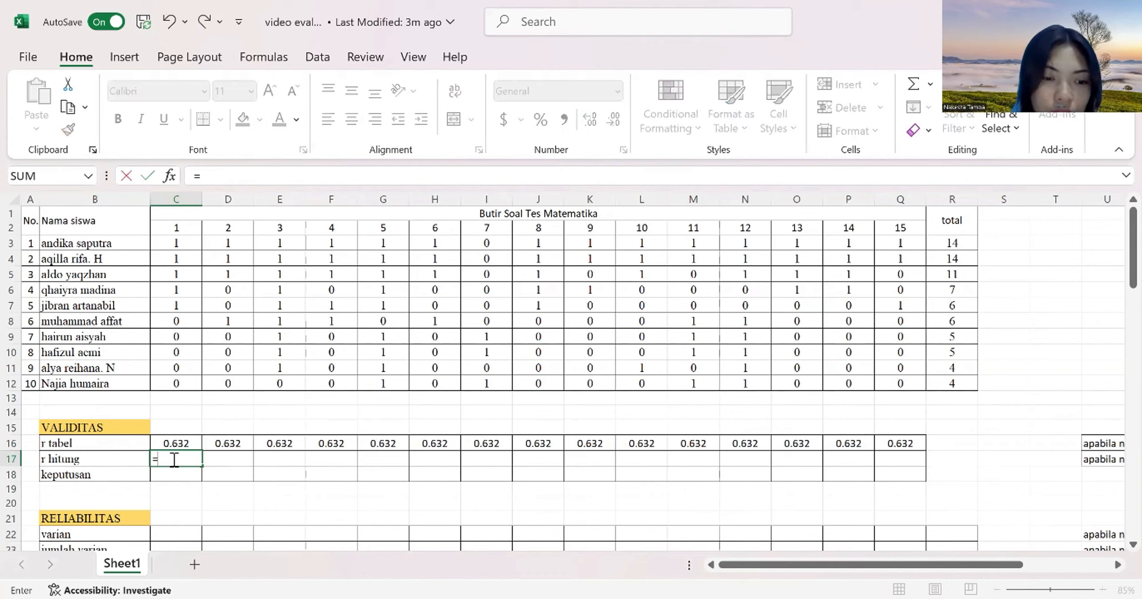
type("c")
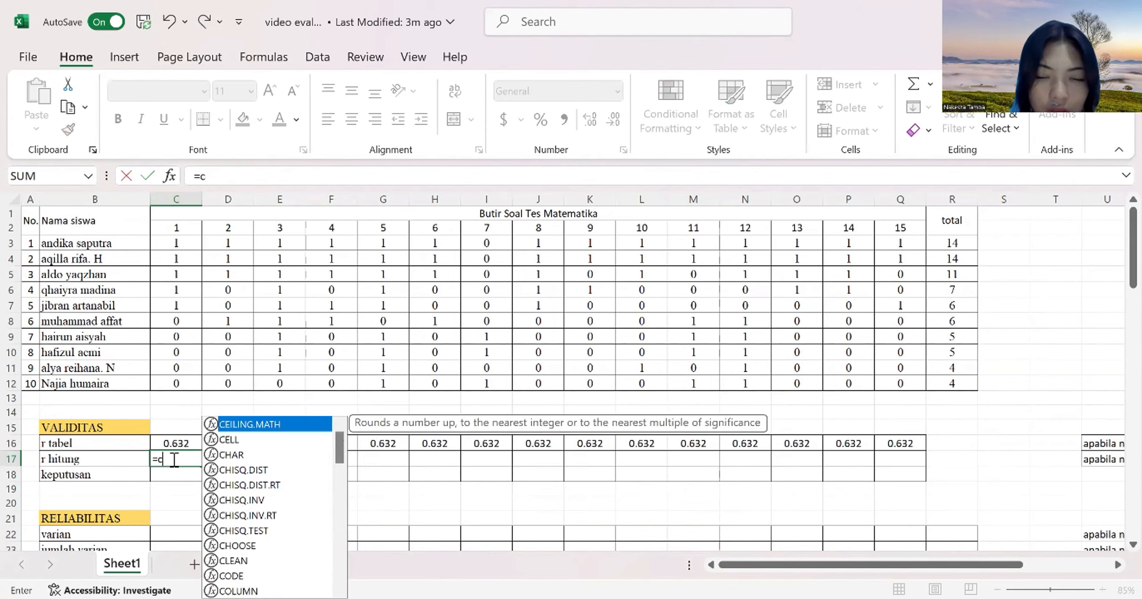
type("orr")
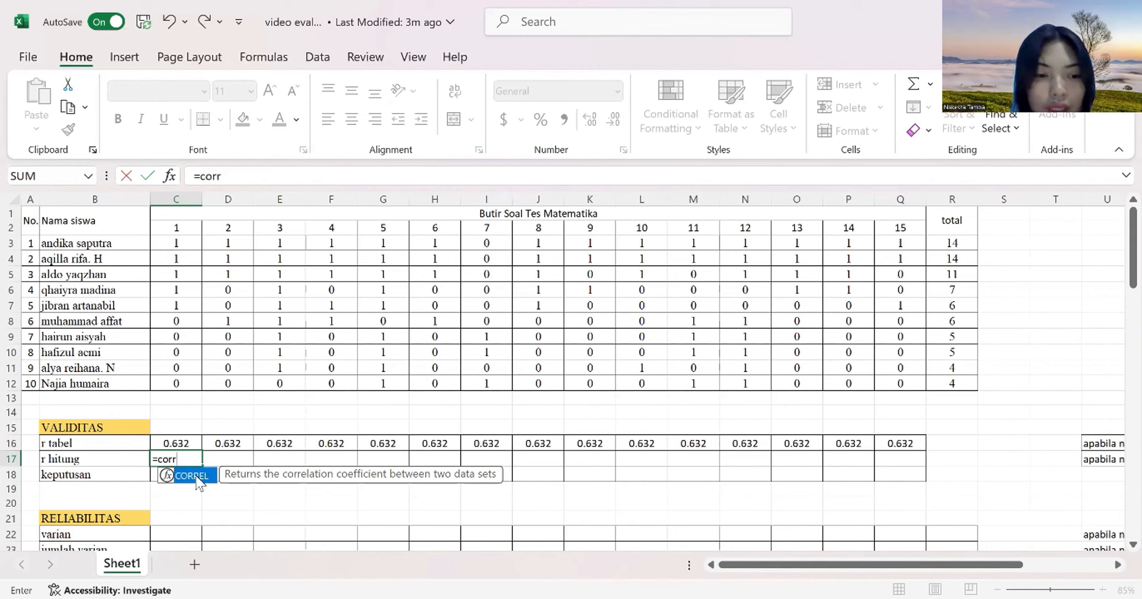
double_click(197, 477)
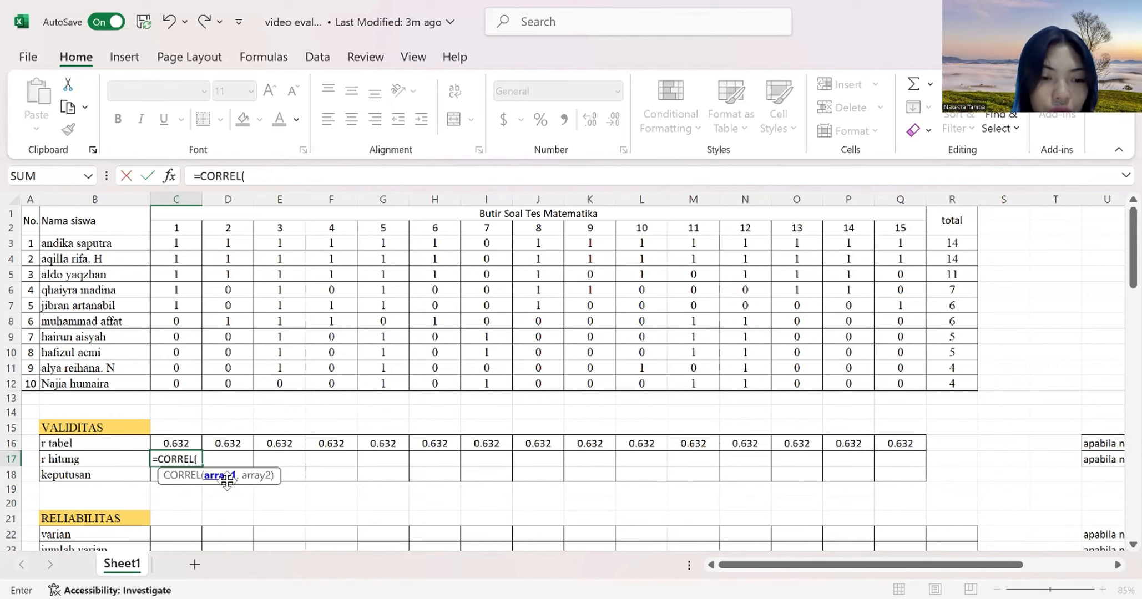
left_click(169, 242)
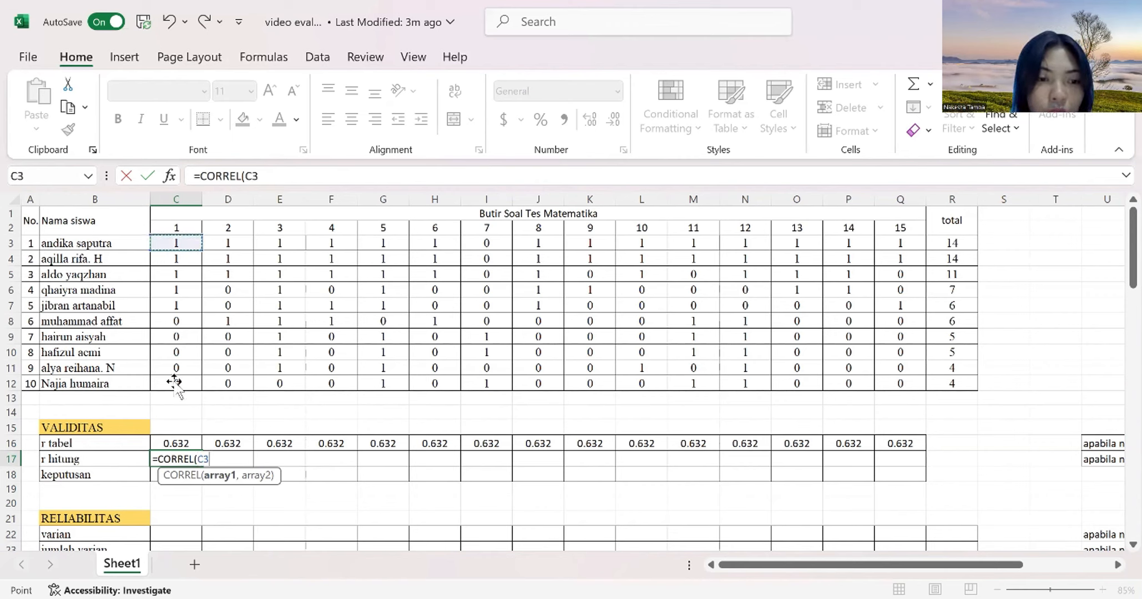
left_click_drag(175, 383, 175, 384)
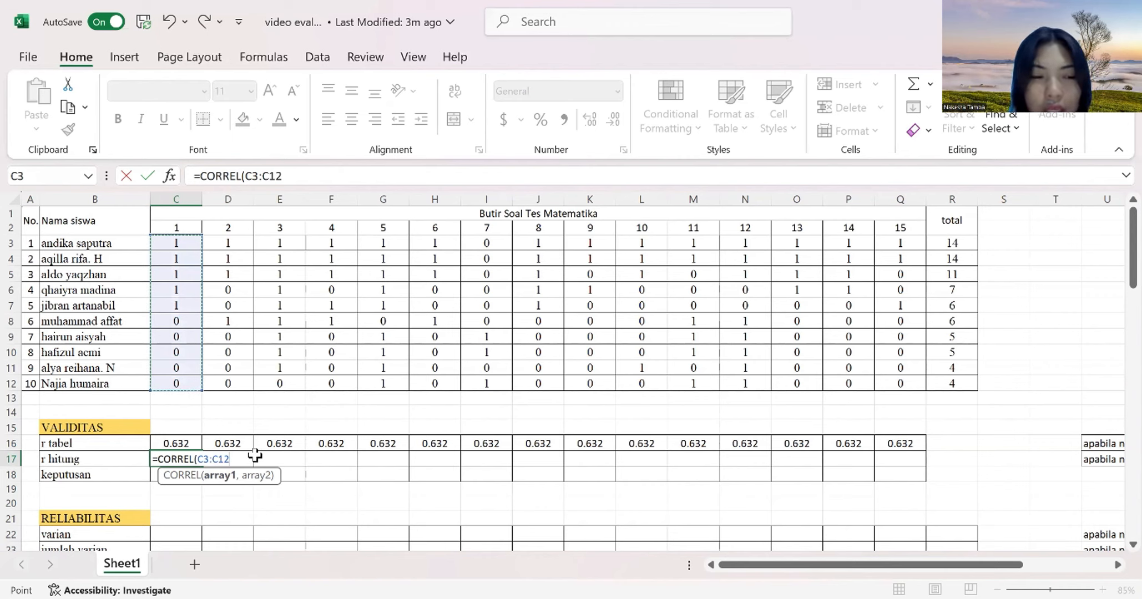
type(",")
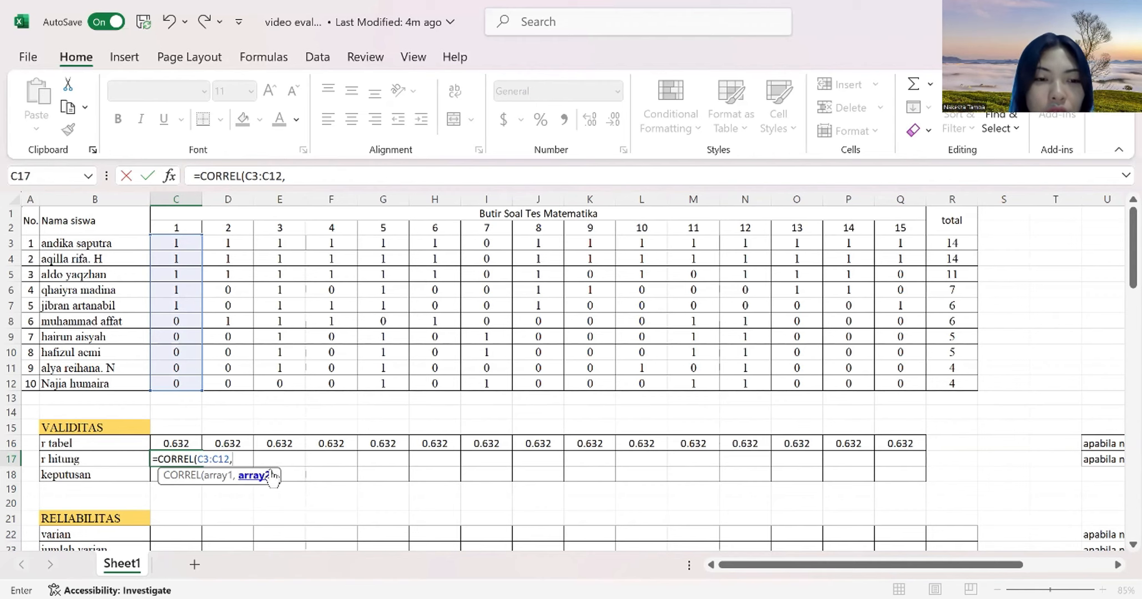
scroll(556, 259, "right", 3)
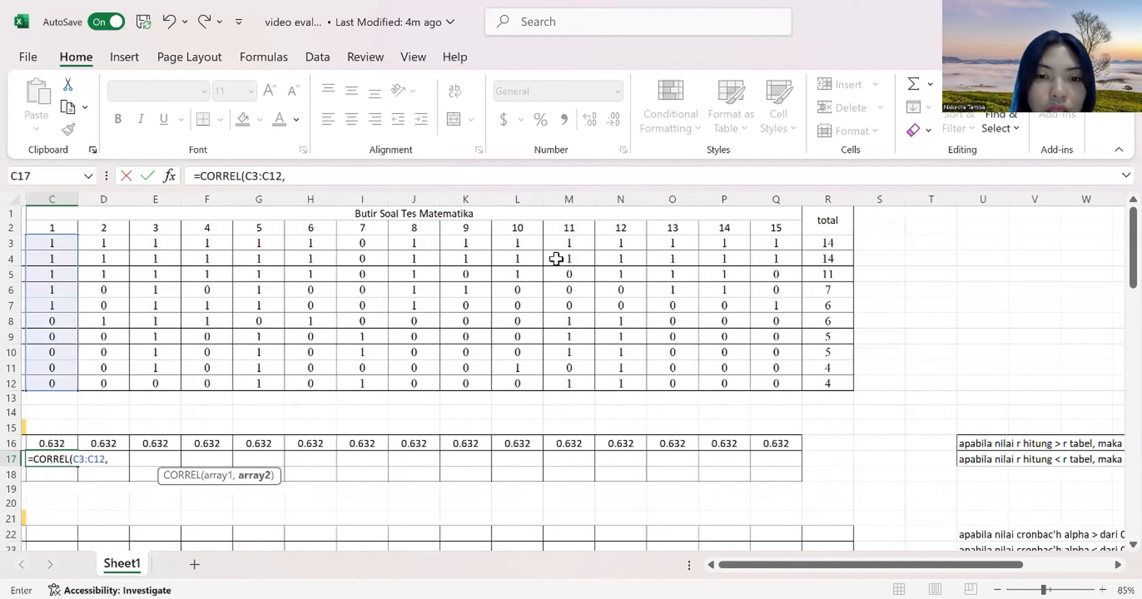
left_click(759, 246)
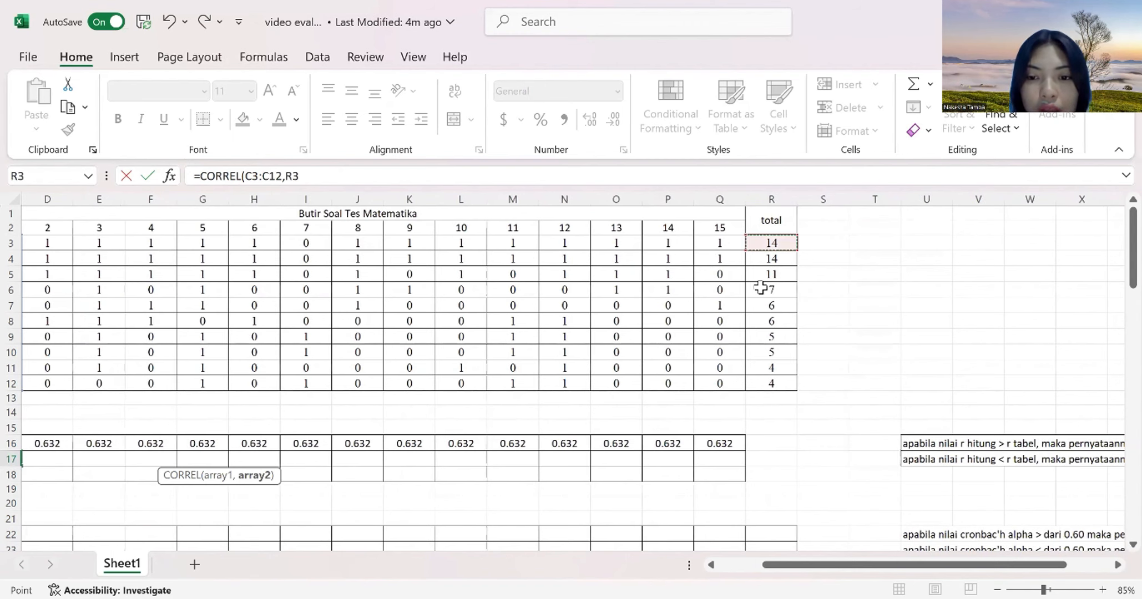
left_click_drag(765, 377, 769, 384)
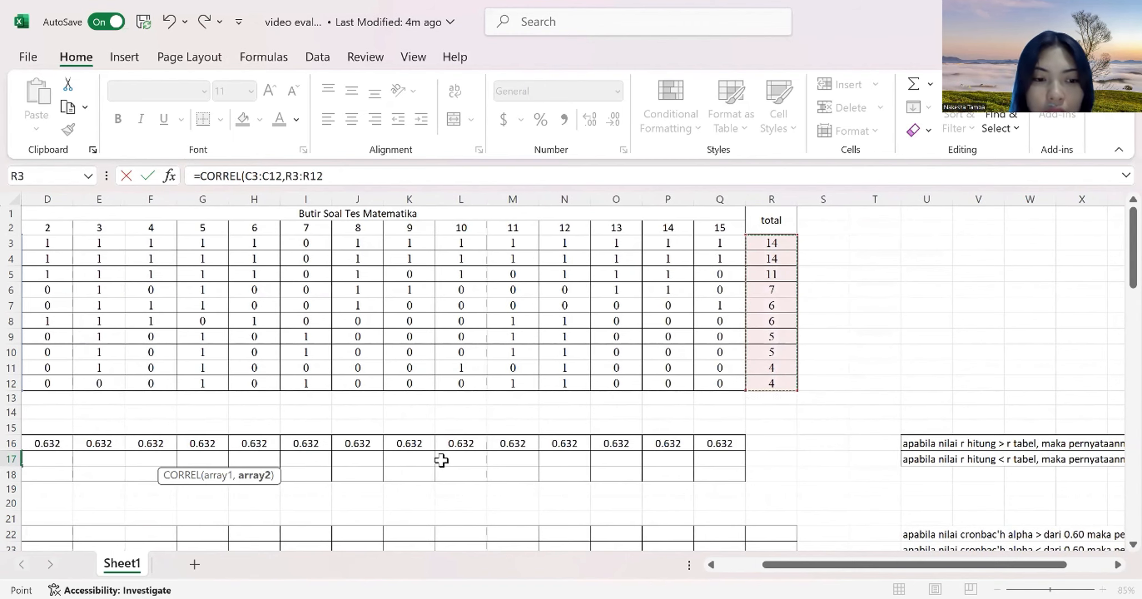
scroll(298, 460, "left", 2)
scroll(298, 460, "left", 2)
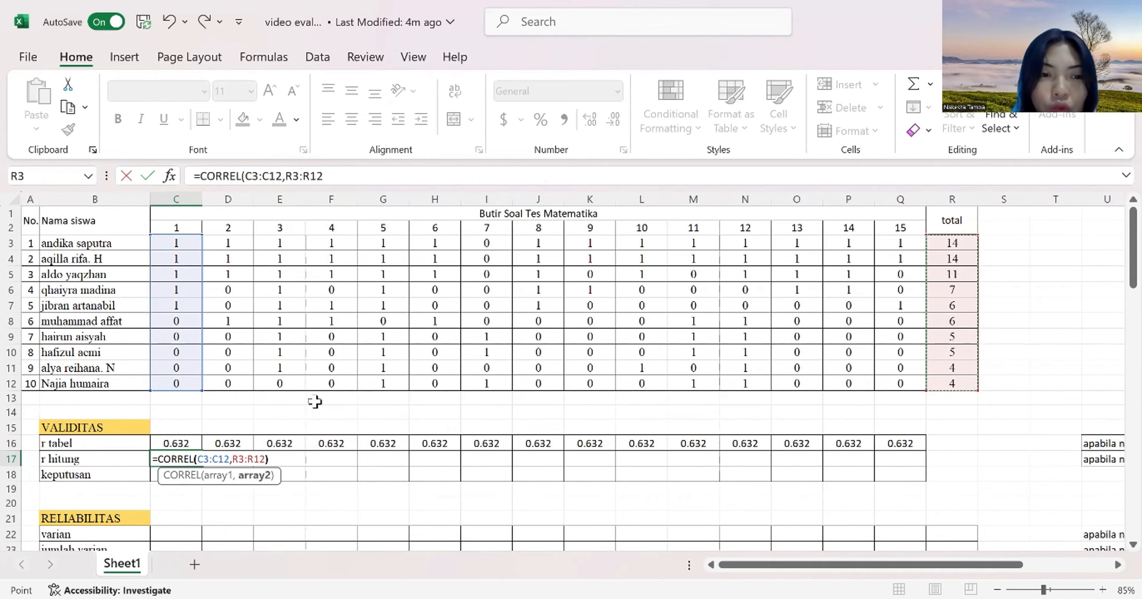
type(")")
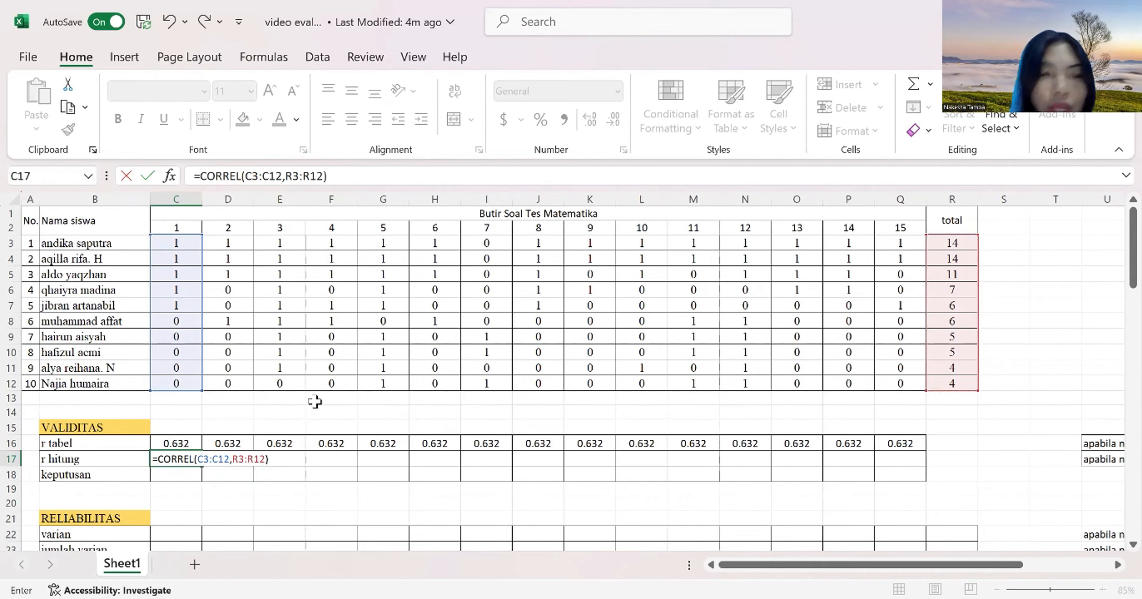
- Make the total-score range in C17's formula absolute as $R$3:$R$12 and commit the formula
left_click(294, 176)
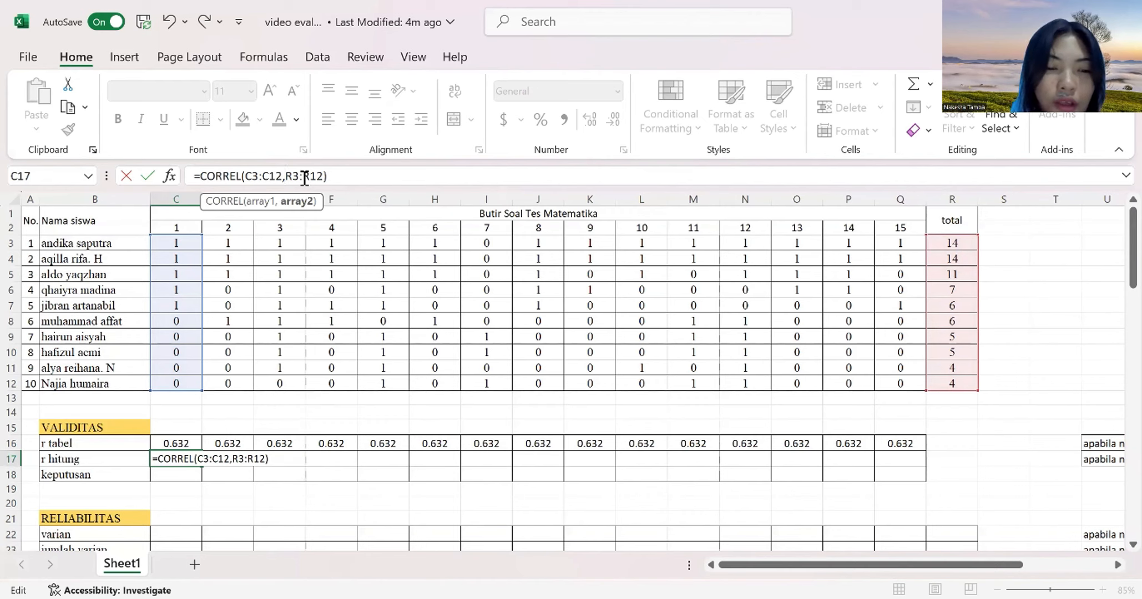
type("$R")
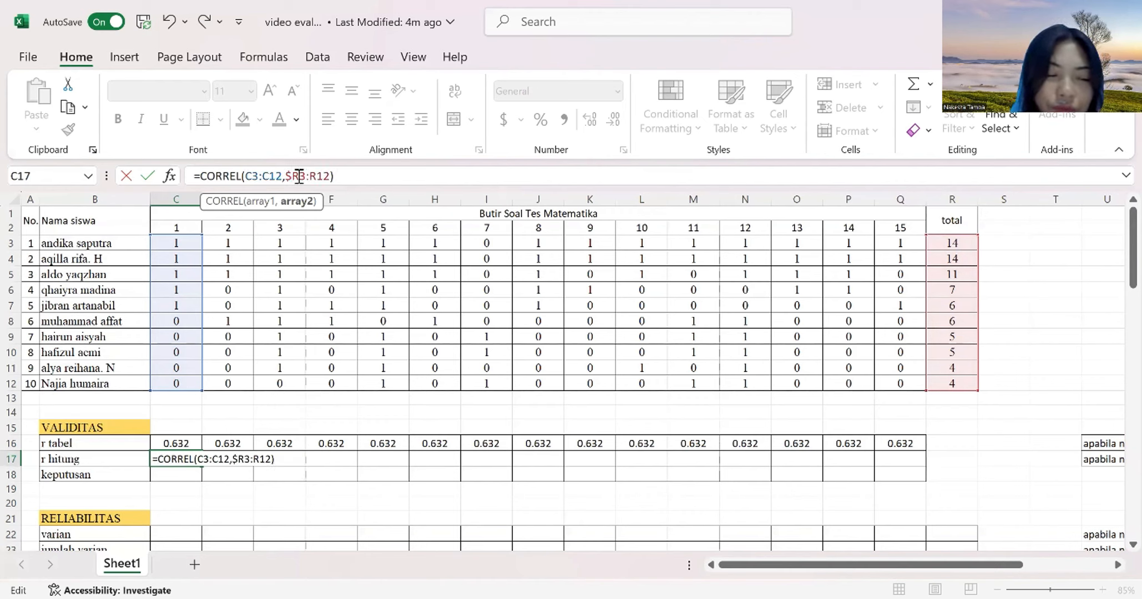
type("$")
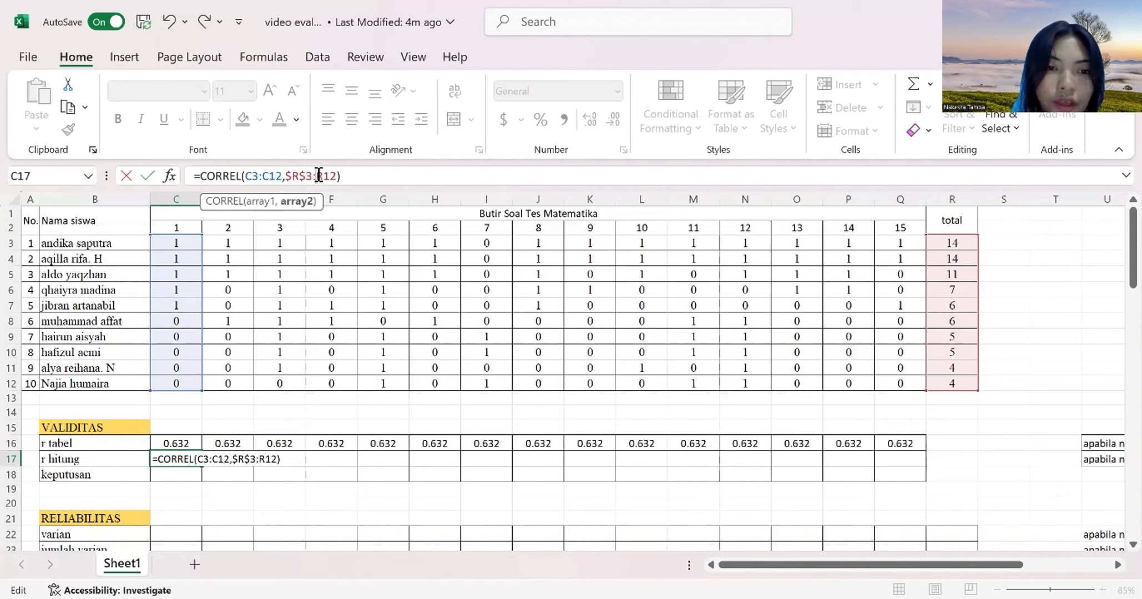
type("$R")
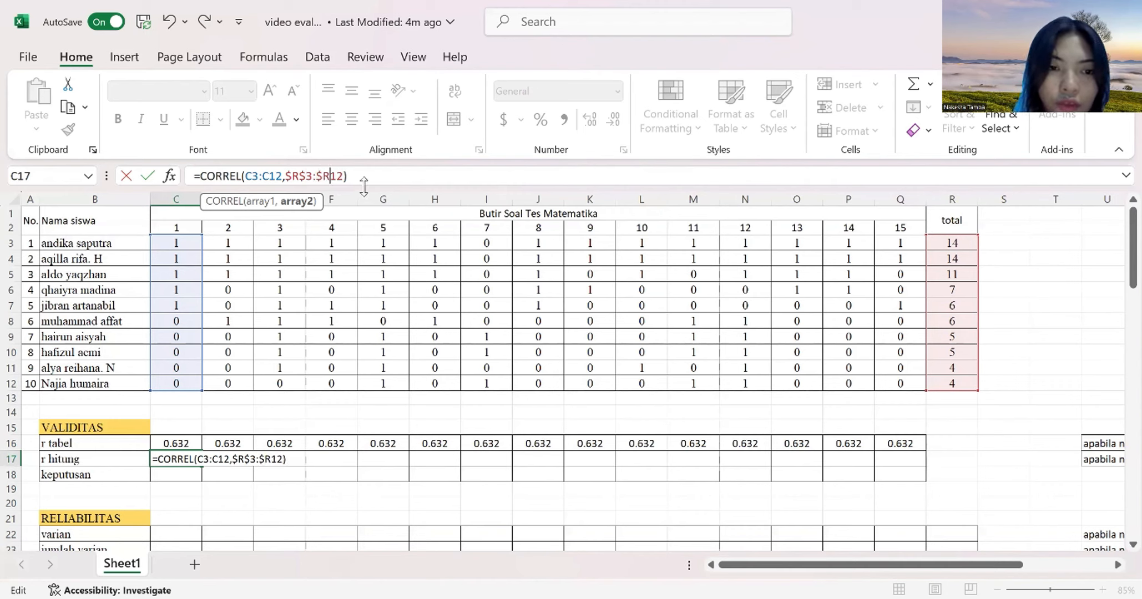
type("$")
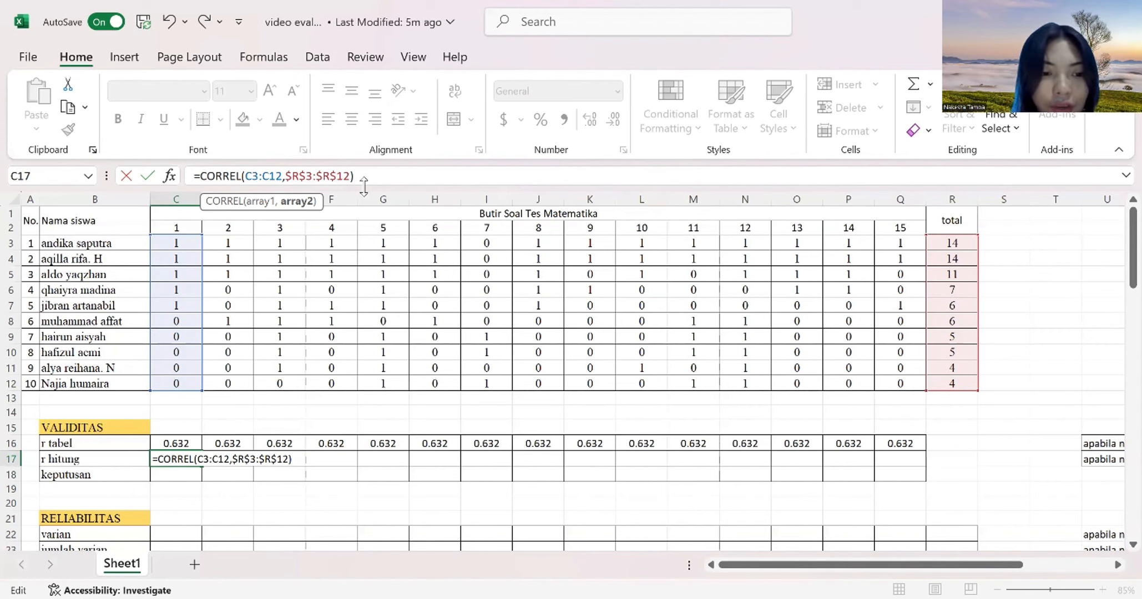
key("Return")
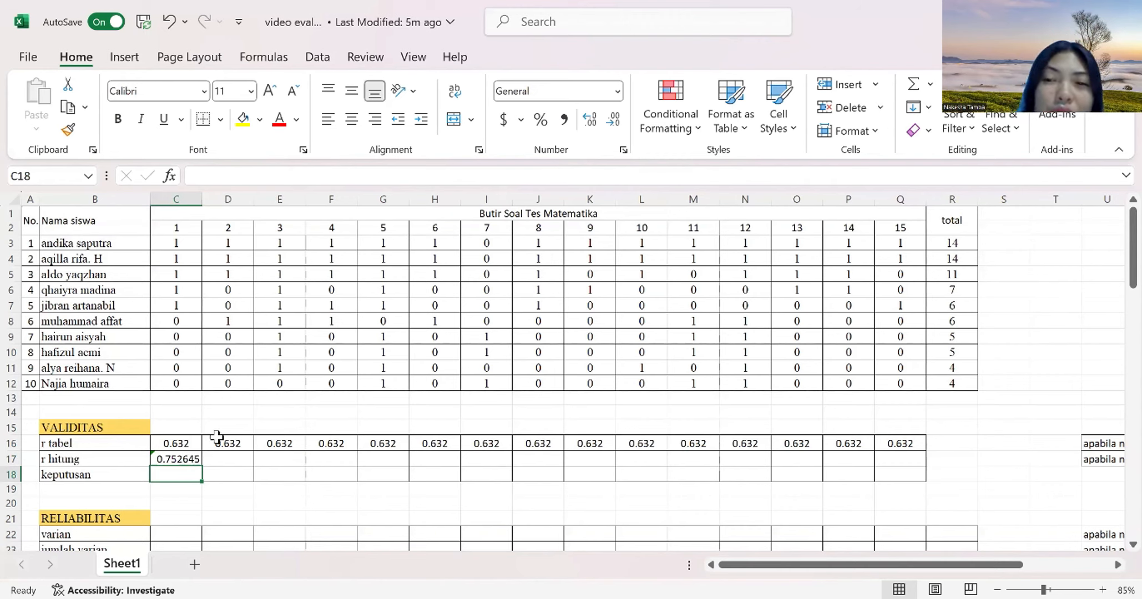
- Fill the r hitung formula from C17 across to Q17 for all 15 items
left_click(184, 457)
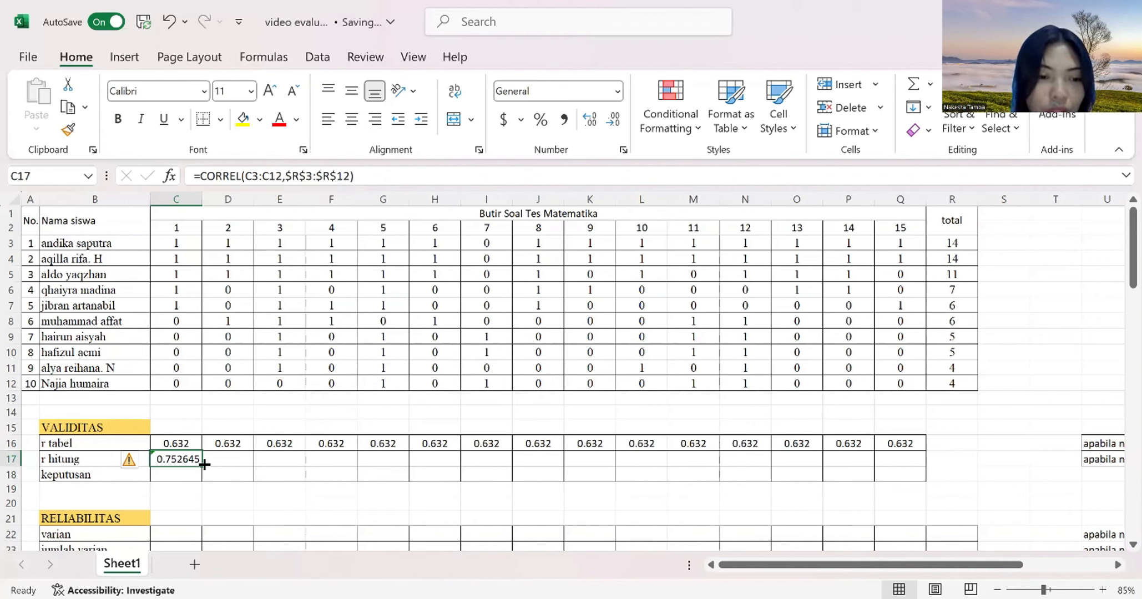
mouse_move(201, 466)
left_mouse_down()
mouse_move(225, 465)
mouse_move(197, 466)
mouse_move(224, 465)
mouse_move(200, 463)
mouse_move(214, 462)
left_mouse_up()
scroll(214, 461, "down", 1)
left_click(226, 417)
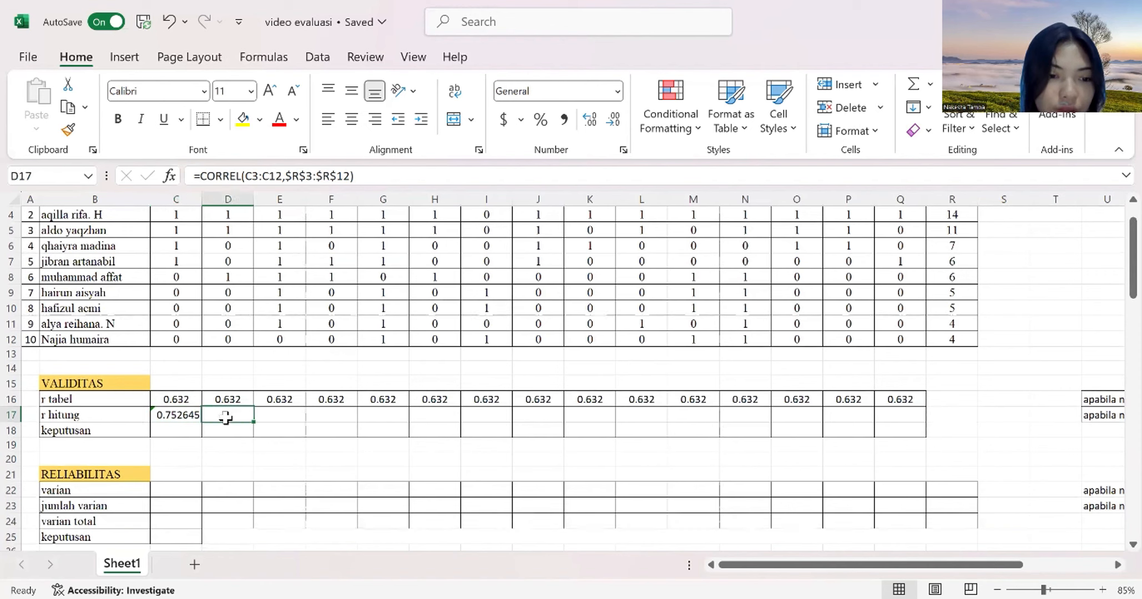
left_click(192, 416)
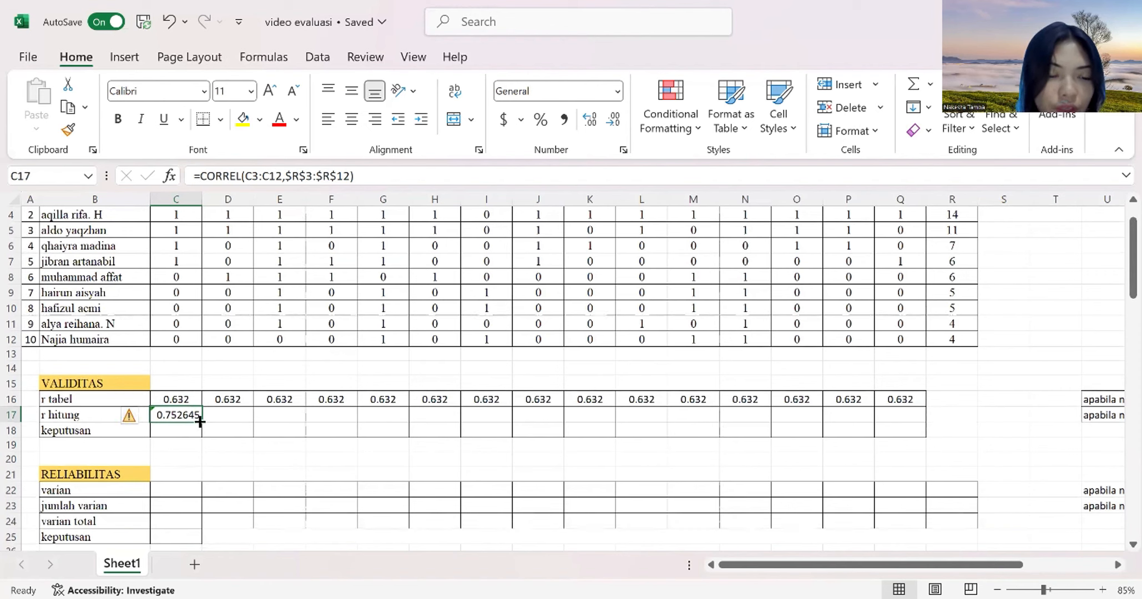
left_click_drag(200, 422, 905, 416)
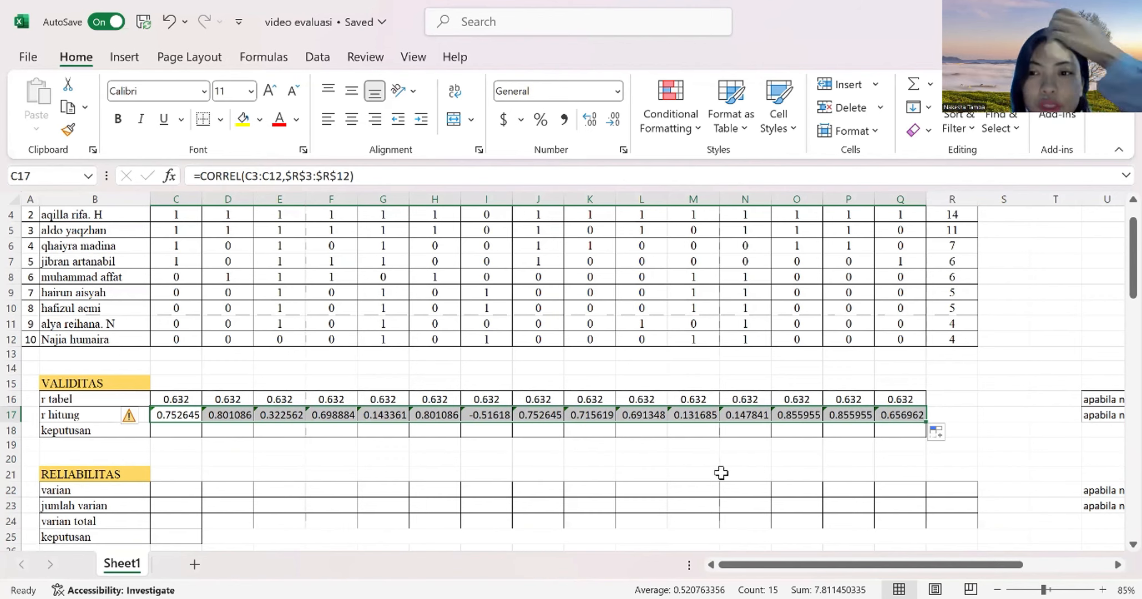
- Write the formula =IF(C17>C16,"valid","tidak valid") in C18 to decide item 1's validity
left_click(166, 432)
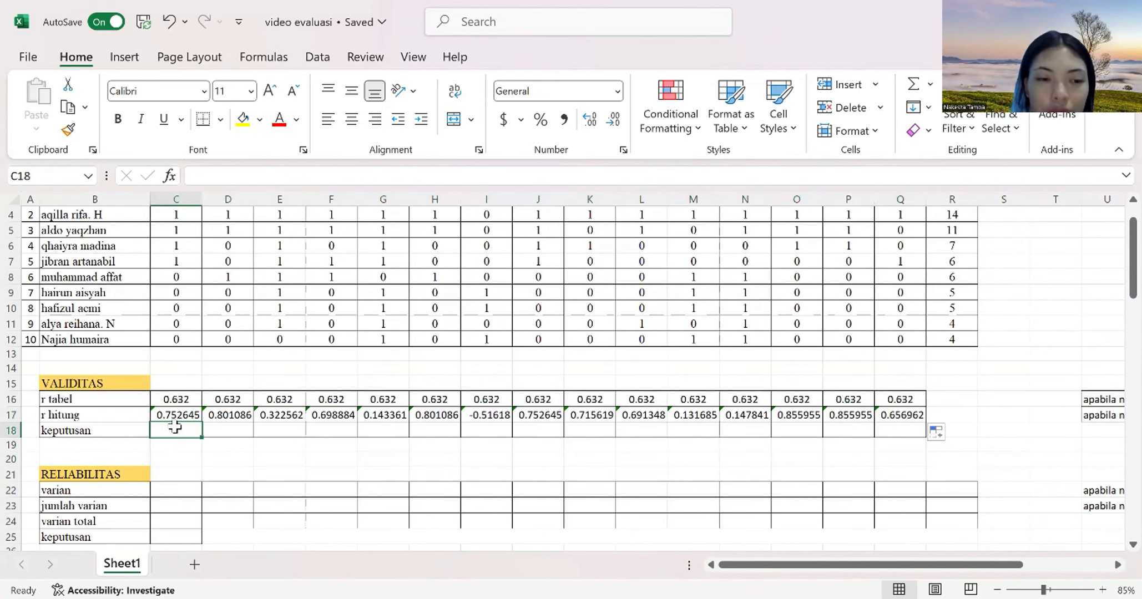
type("=")
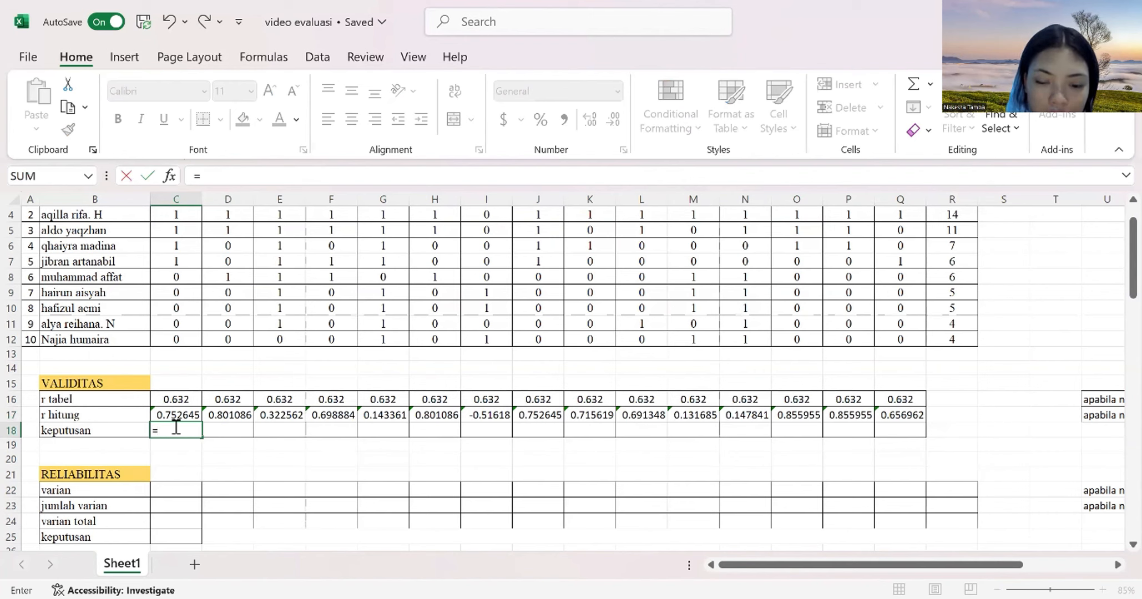
type("if")
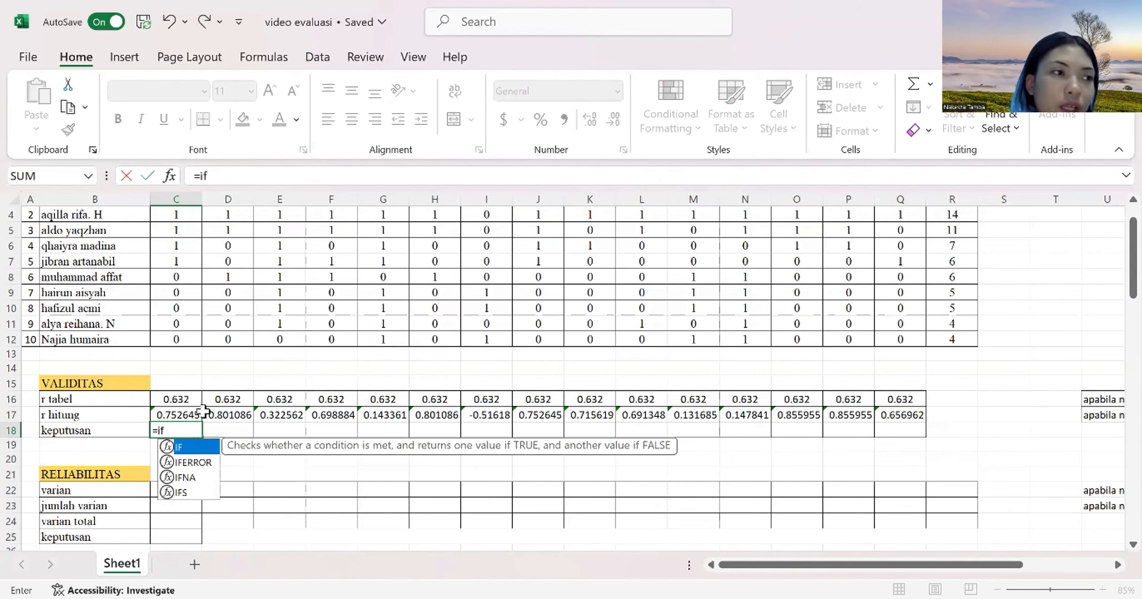
double_click(190, 448)
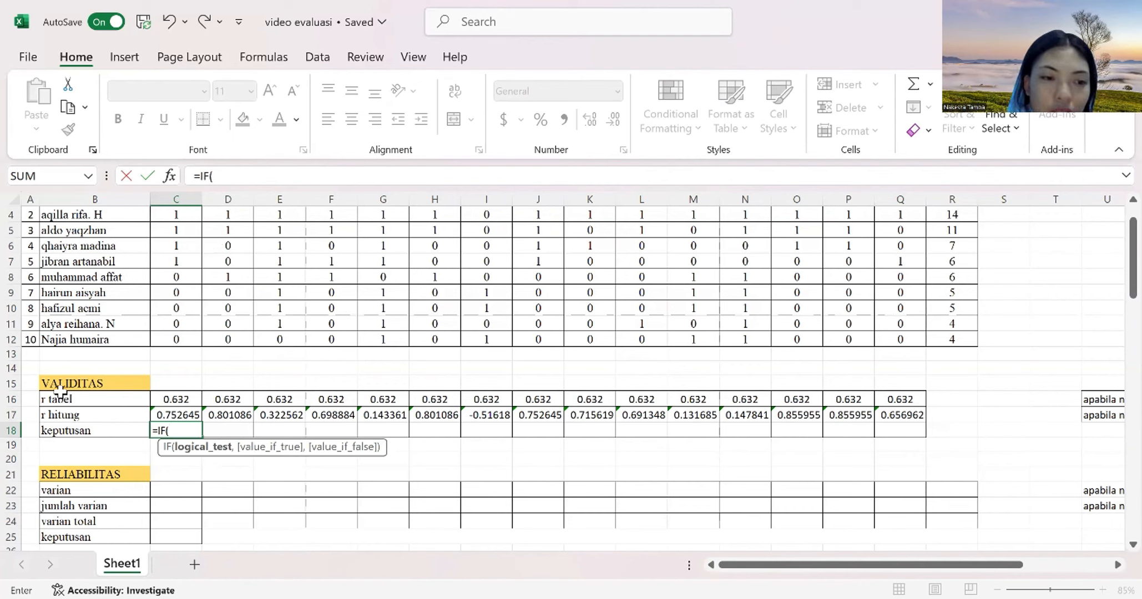
left_click(177, 418)
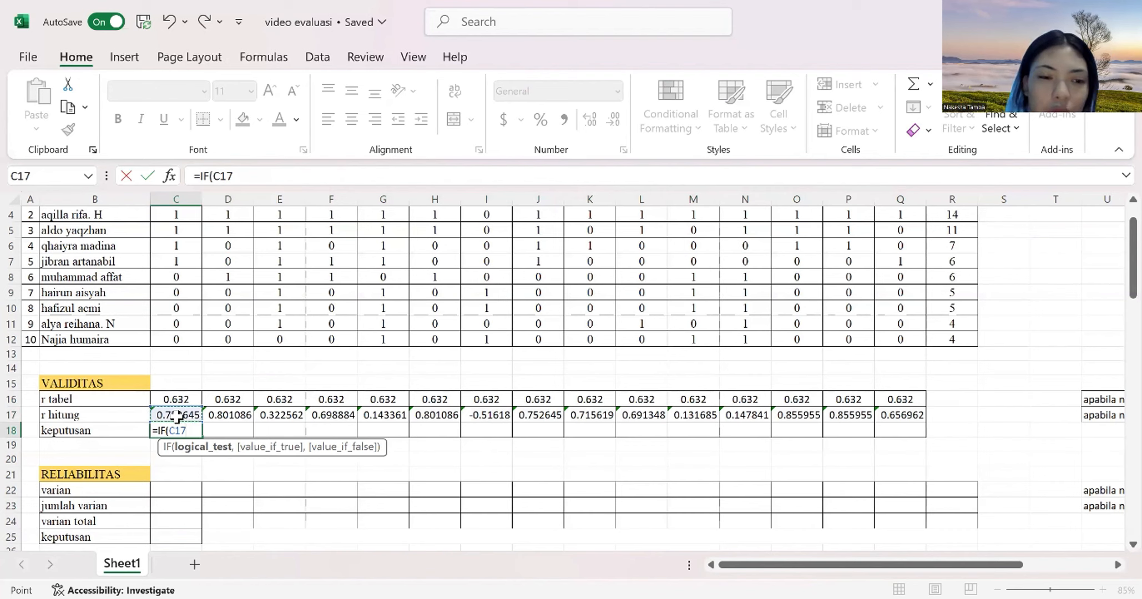
type(">")
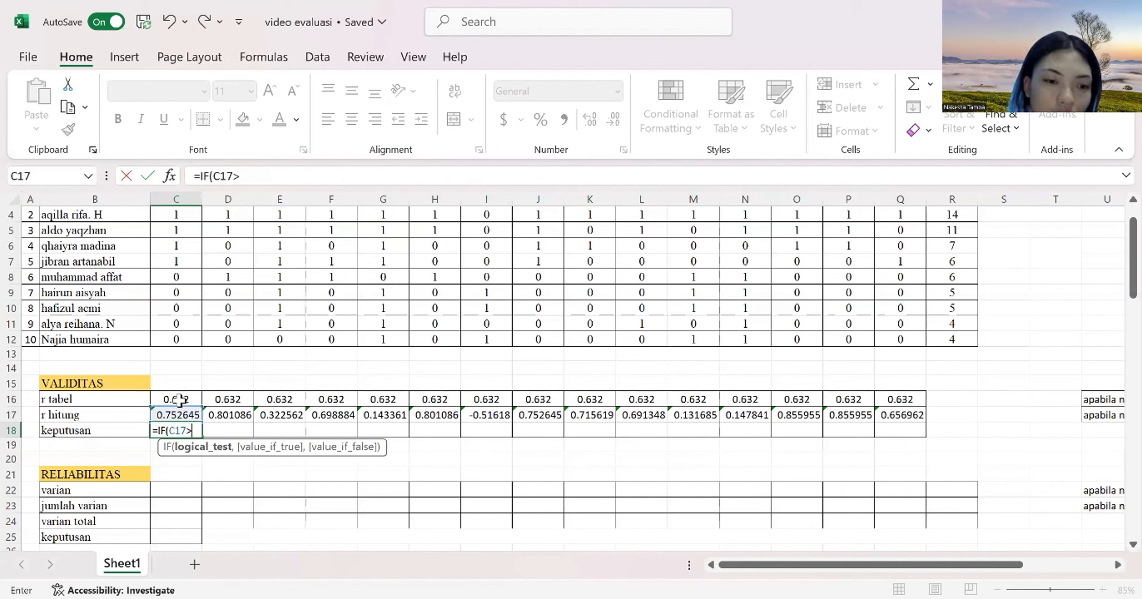
left_click(177, 395)
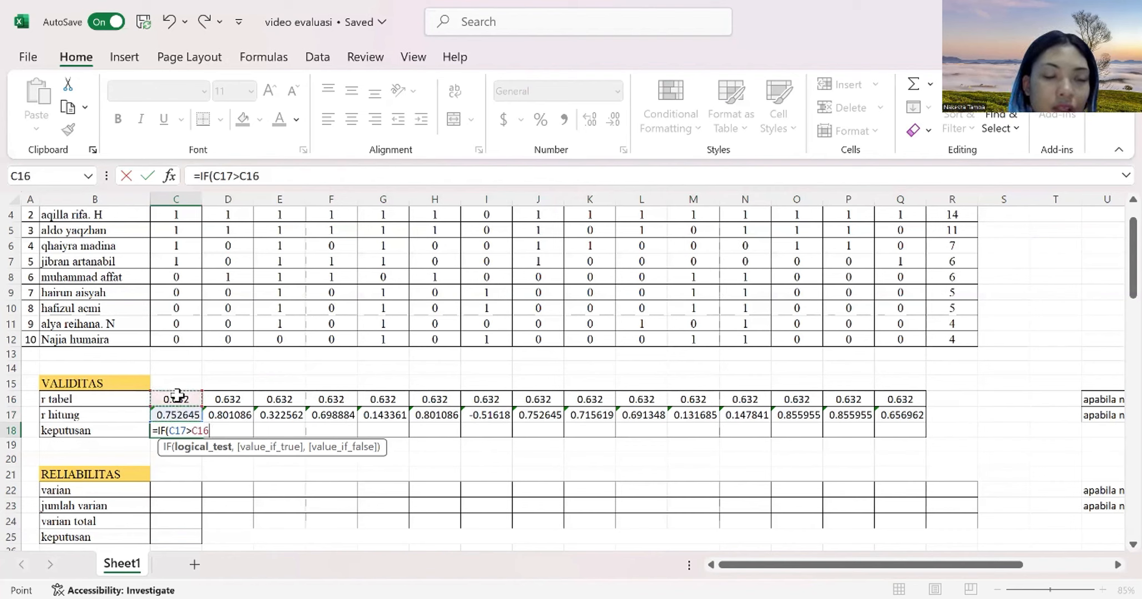
type(",\"vali")
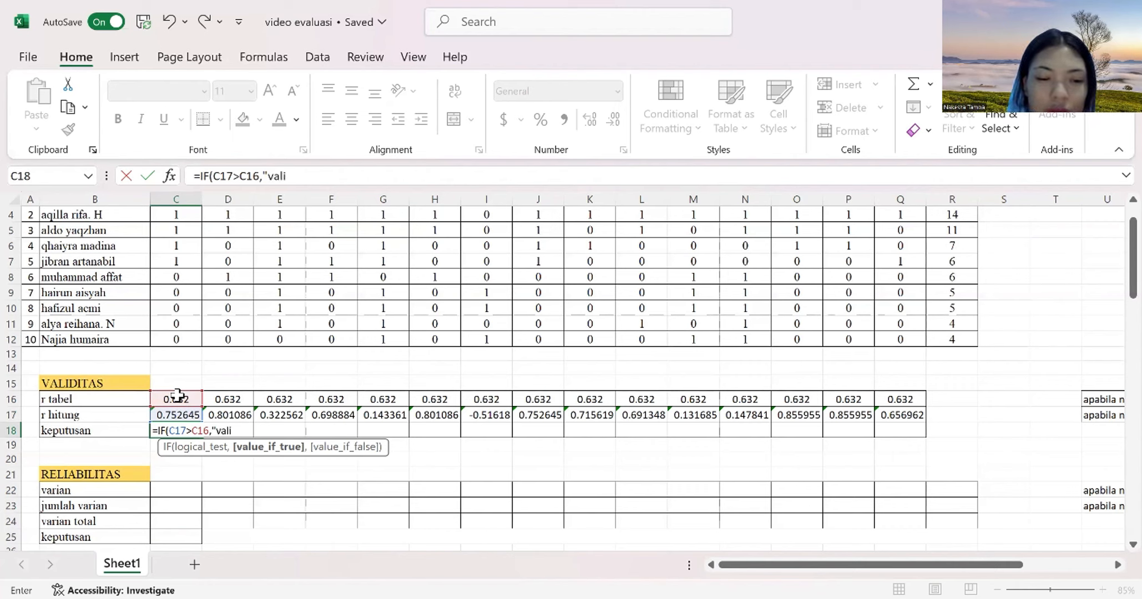
type("d\"")
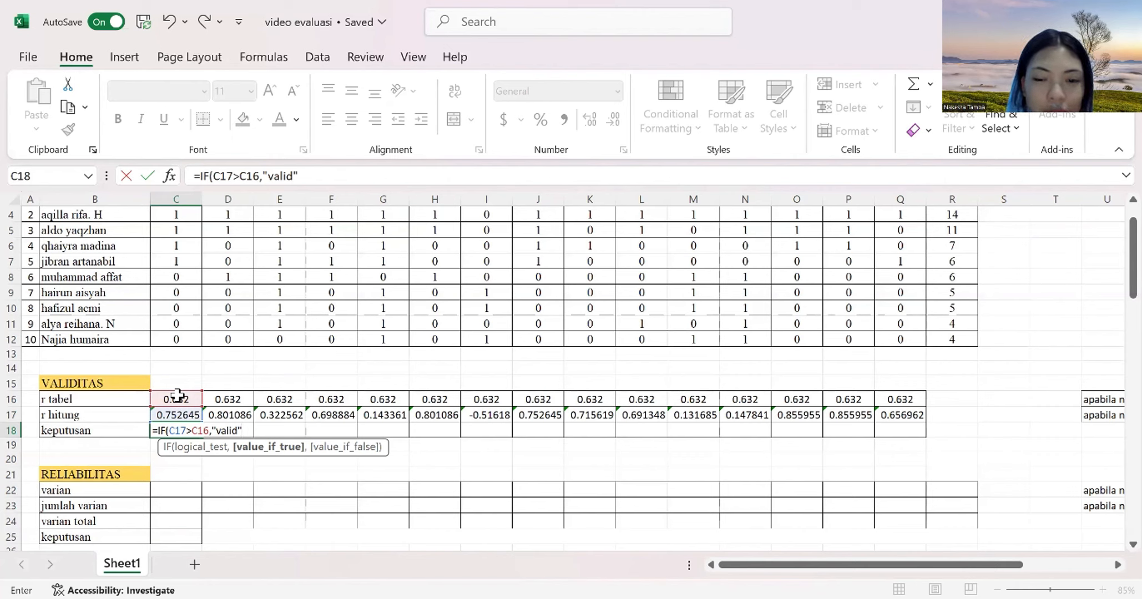
type(",\"tidak valid")
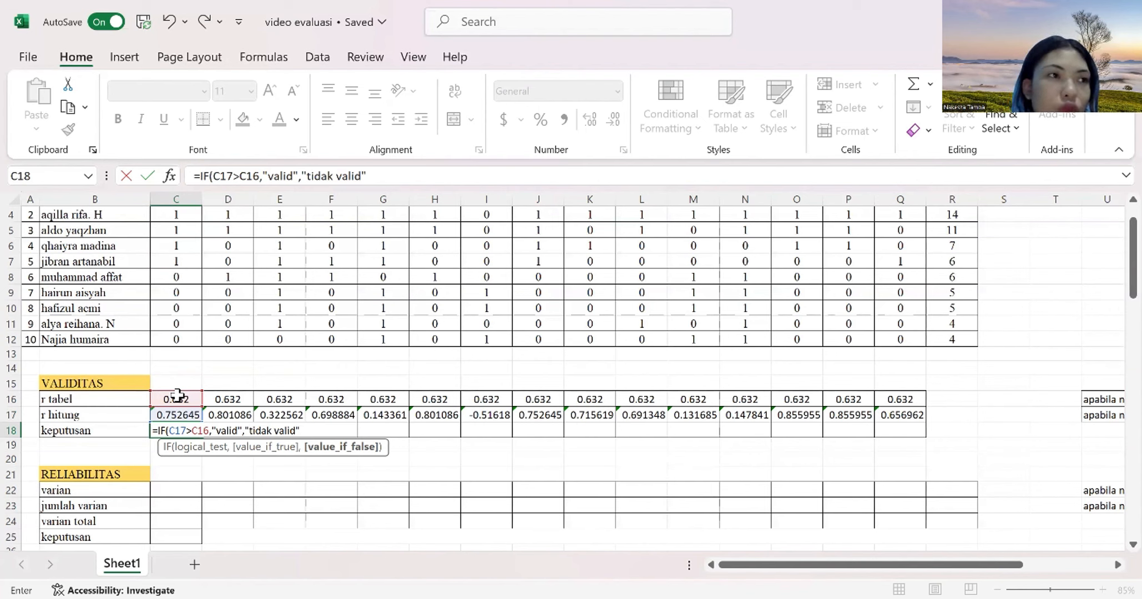
type(")")
key("Return")
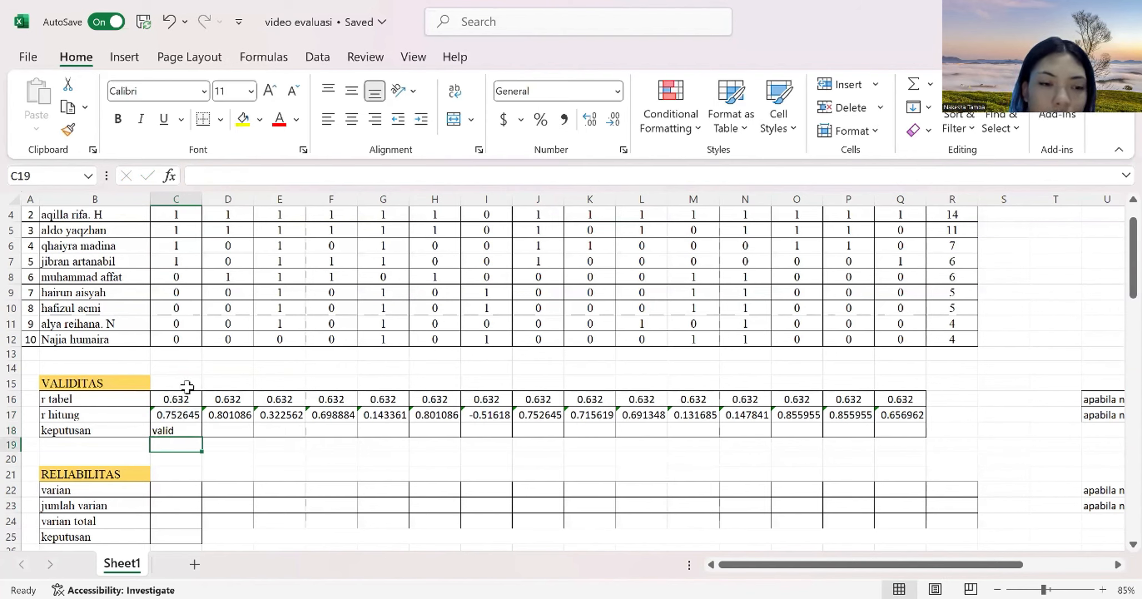
- Fill the keputusan formula from C18 across to Q18 for all 15 items and centre the results
scroll(183, 402, "up", 1)
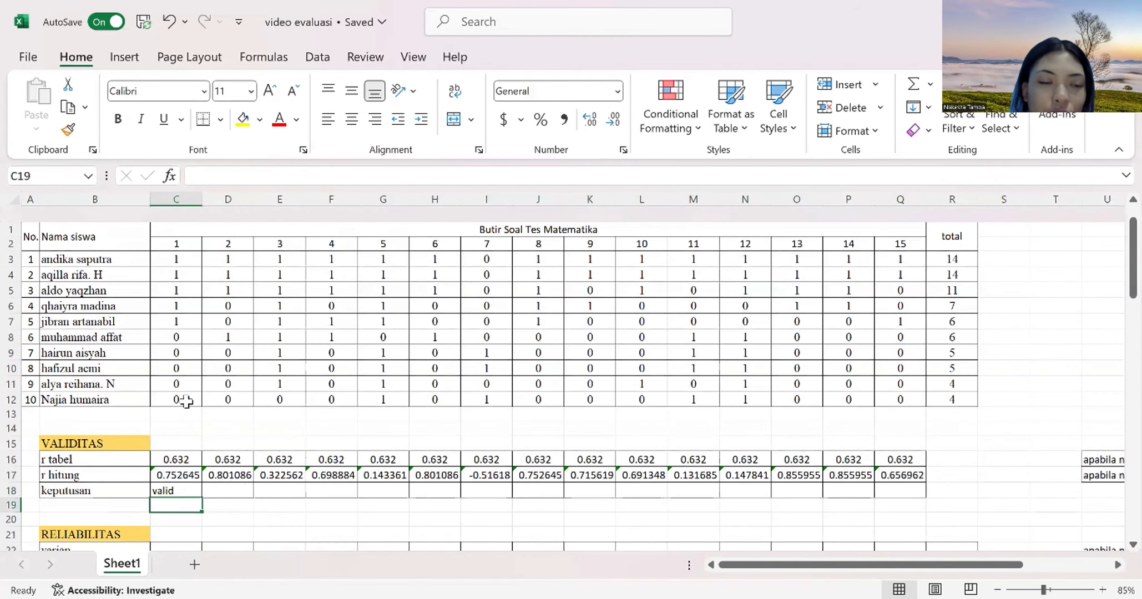
scroll(186, 403, "down", 2)
left_click(175, 412)
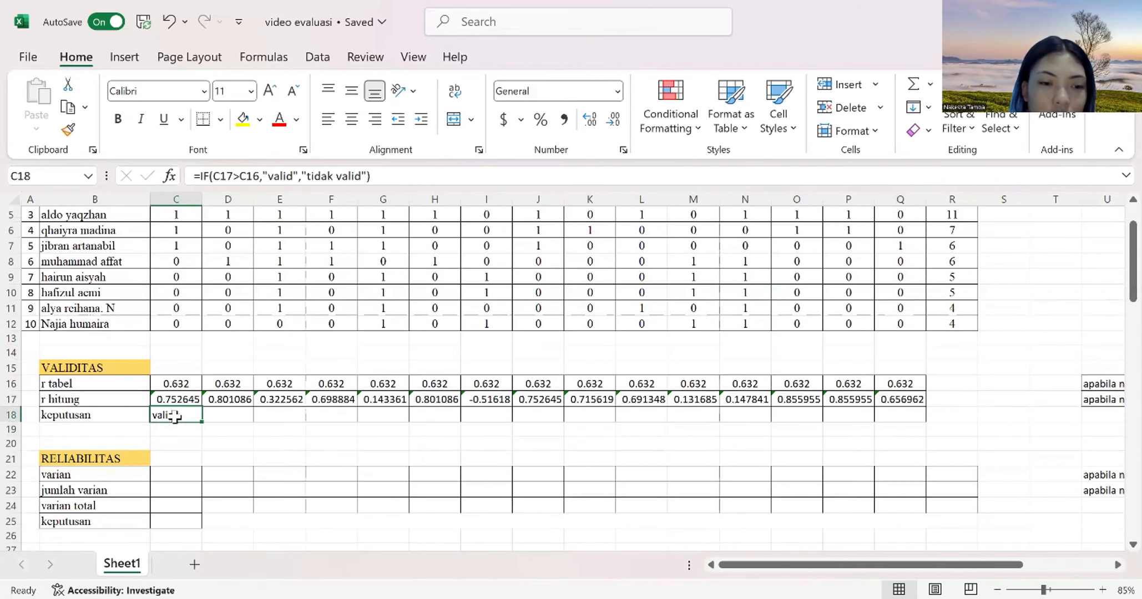
left_click_drag(200, 422, 933, 415)
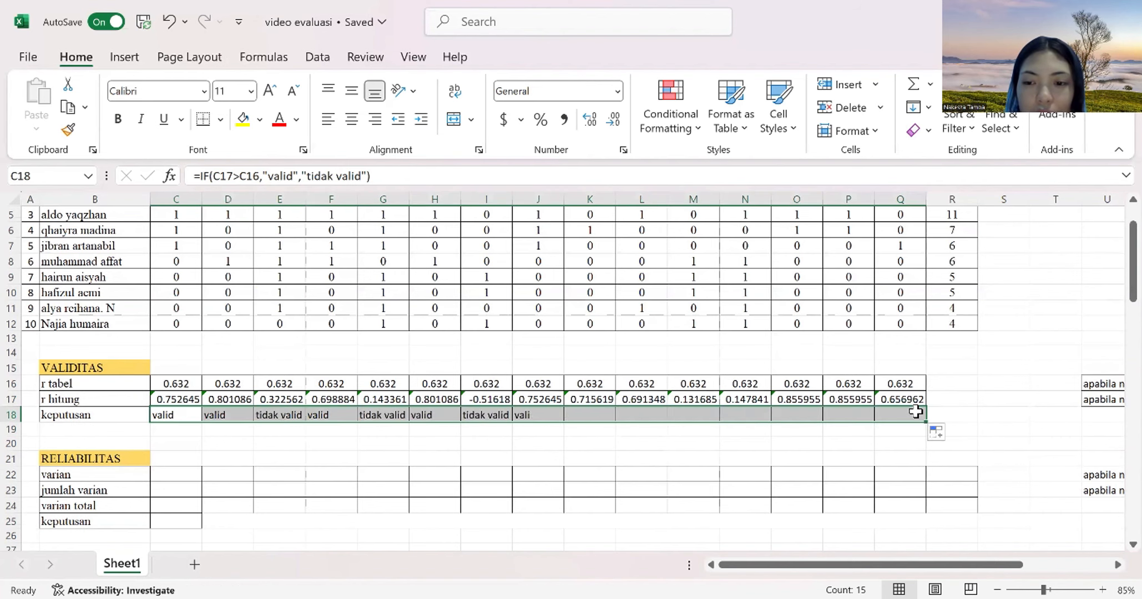
scroll(539, 383, "up", 2)
left_click(248, 489)
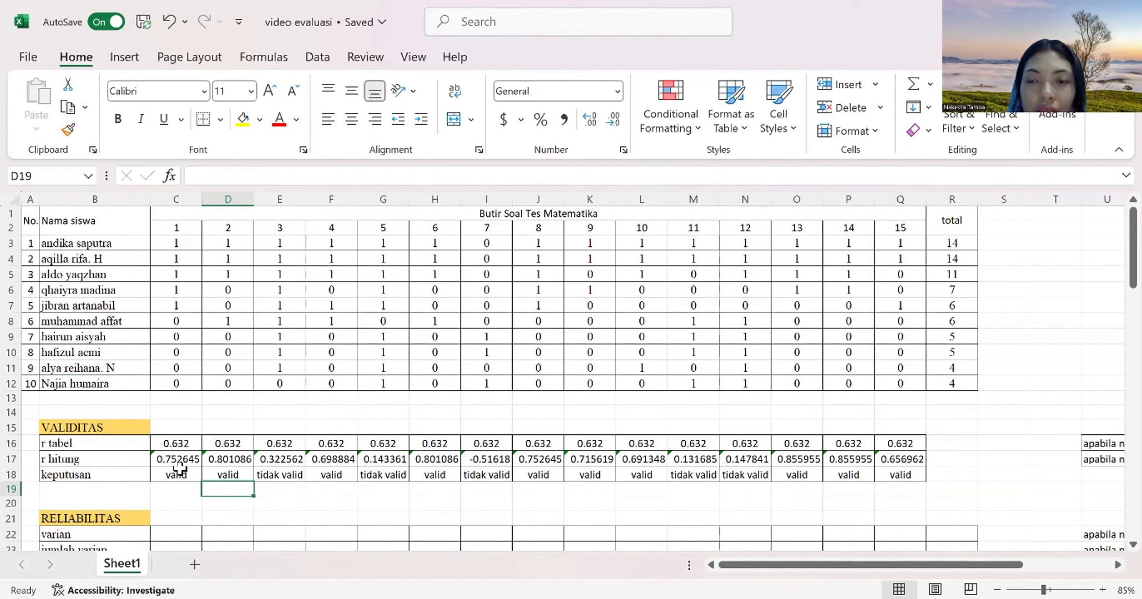
- Shade every "valid" cell in the validity keputusan row with Green, Accent 6, Lighter 60%
left_click(159, 475)
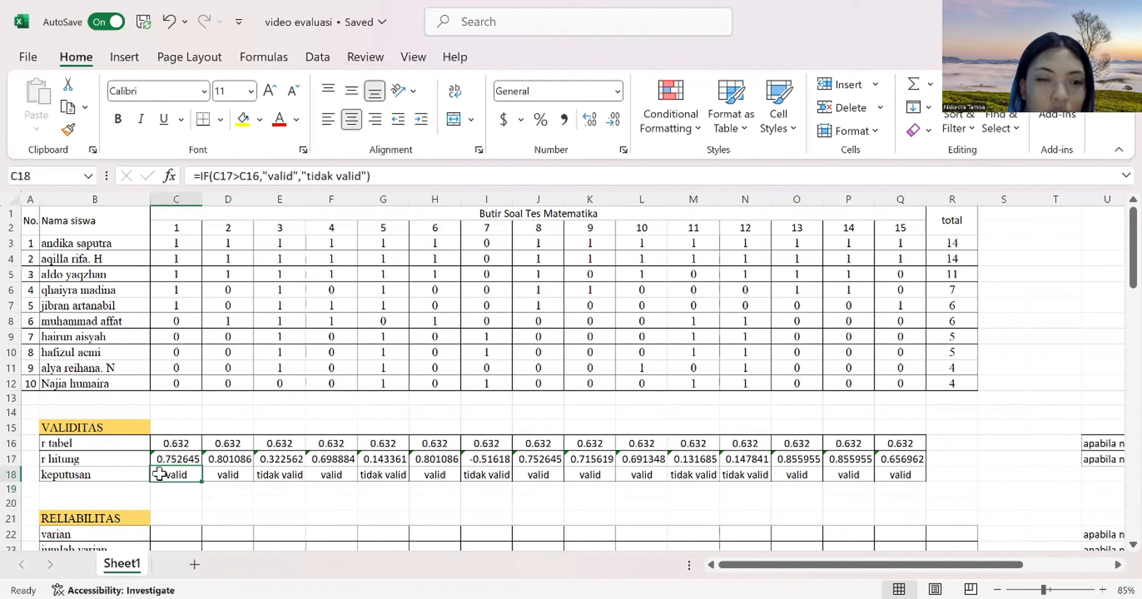
left_click(260, 120)
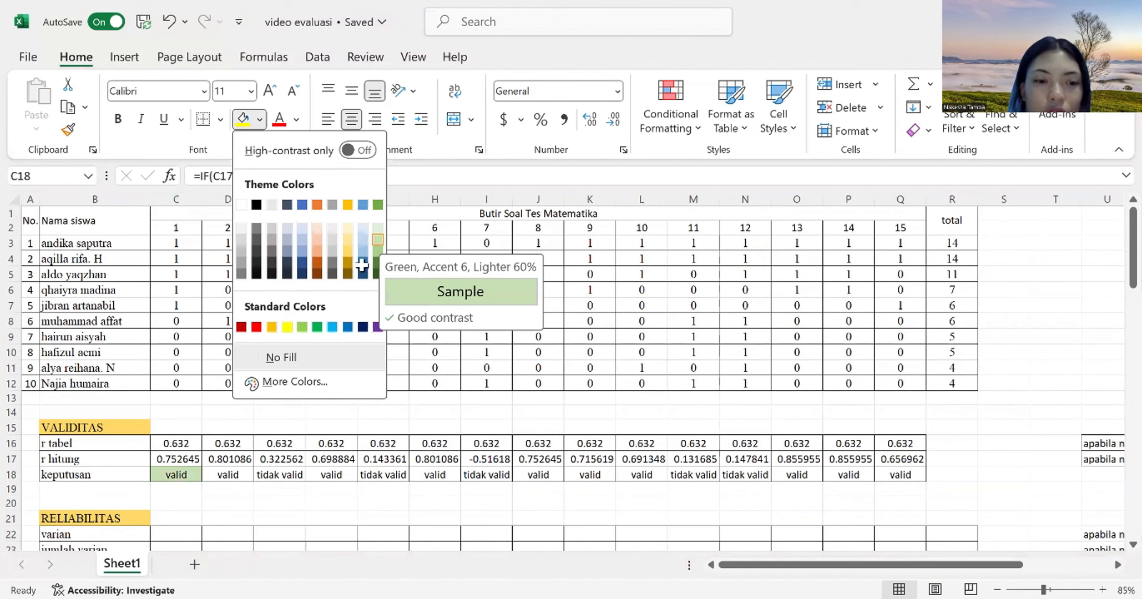
left_click(229, 474)
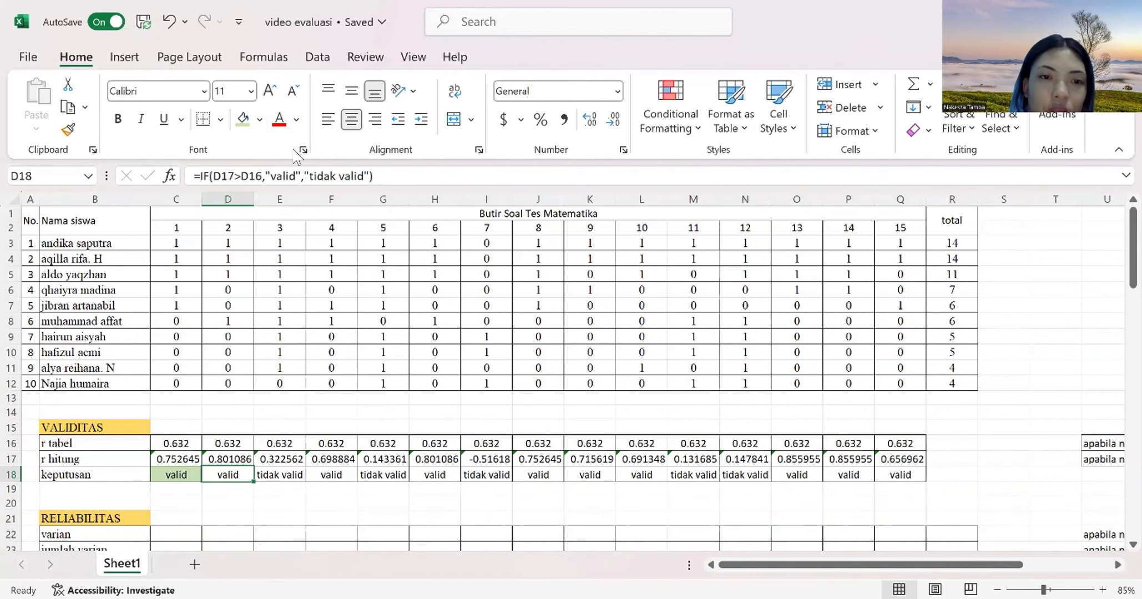
left_click(242, 119)
left_click(331, 474)
left_click(242, 119)
left_click(428, 472)
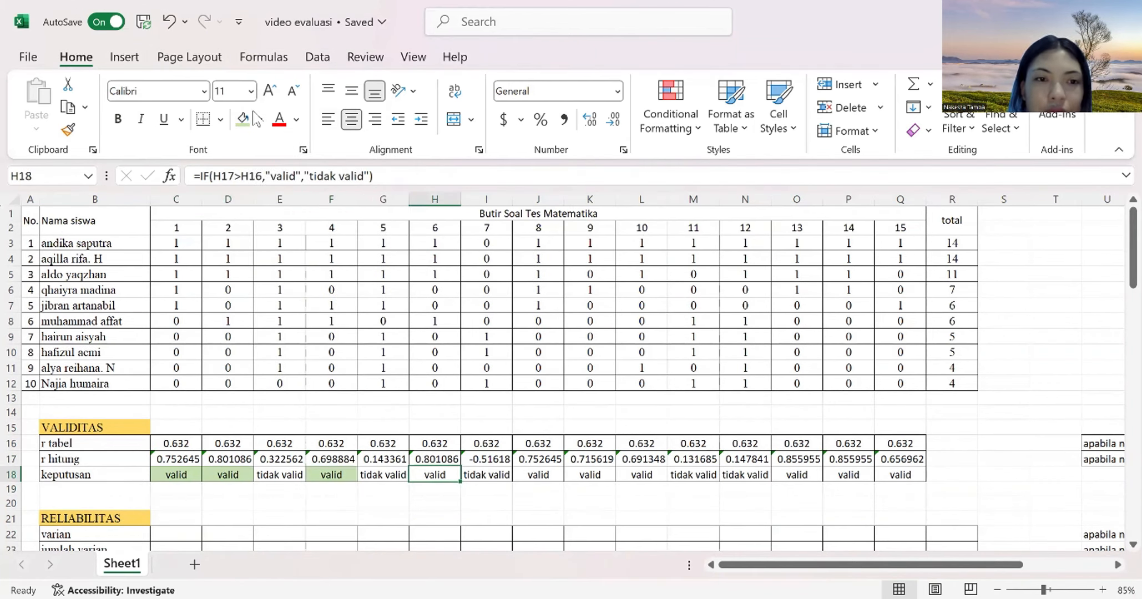
left_click(242, 119)
left_click_drag(535, 474, 639, 475)
left_click(242, 119)
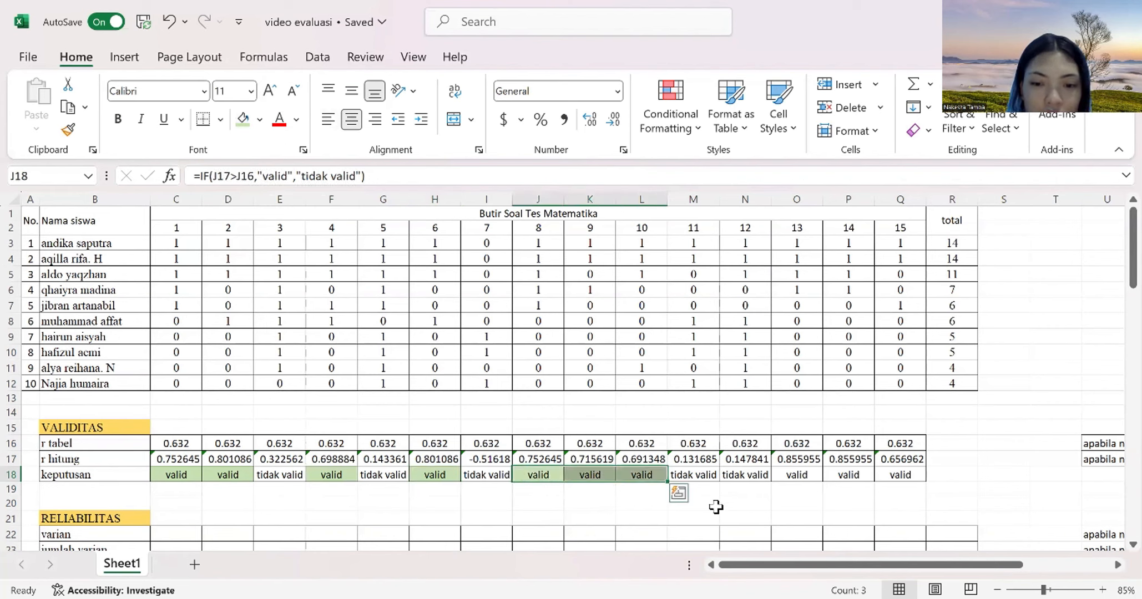
left_click_drag(796, 474, 900, 475)
left_click(245, 119)
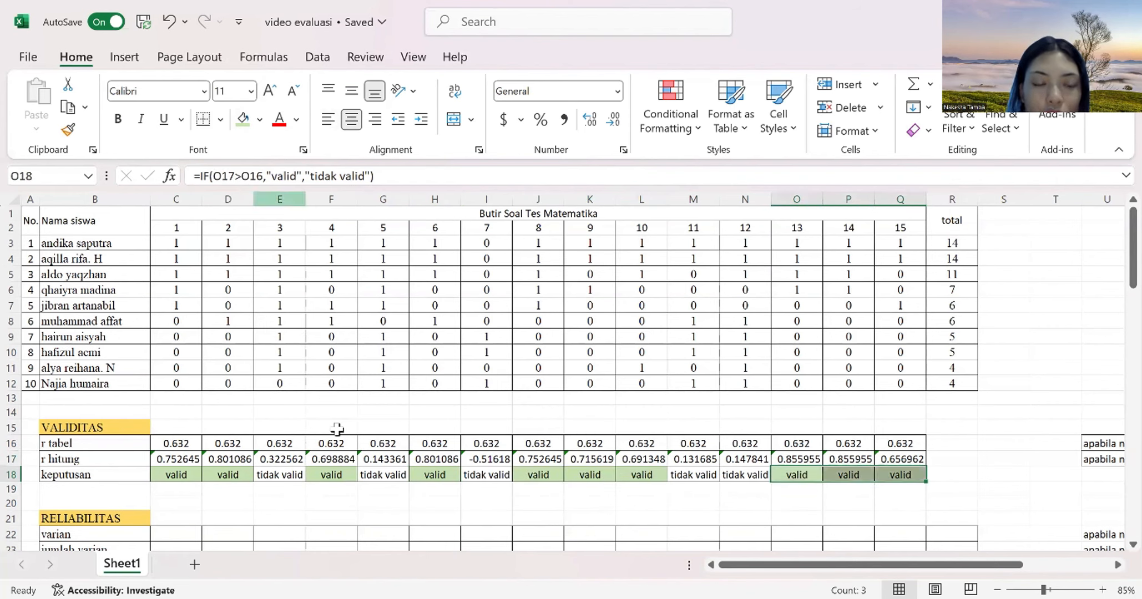
- Shade every "tidak valid" cell in the validity keputusan row light orange
left_click(283, 477)
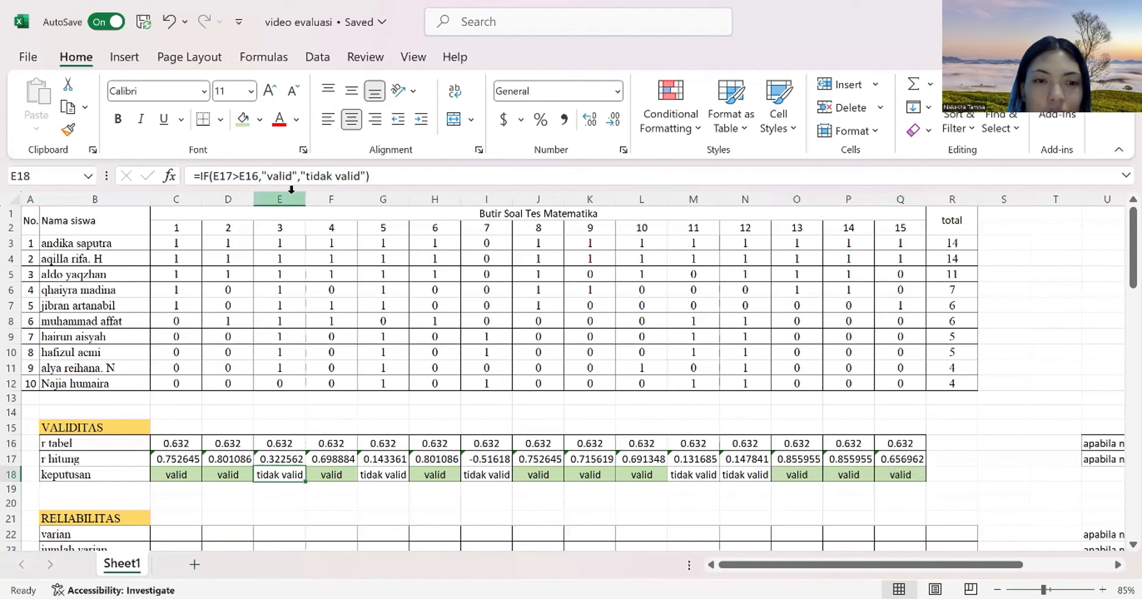
left_click(260, 121)
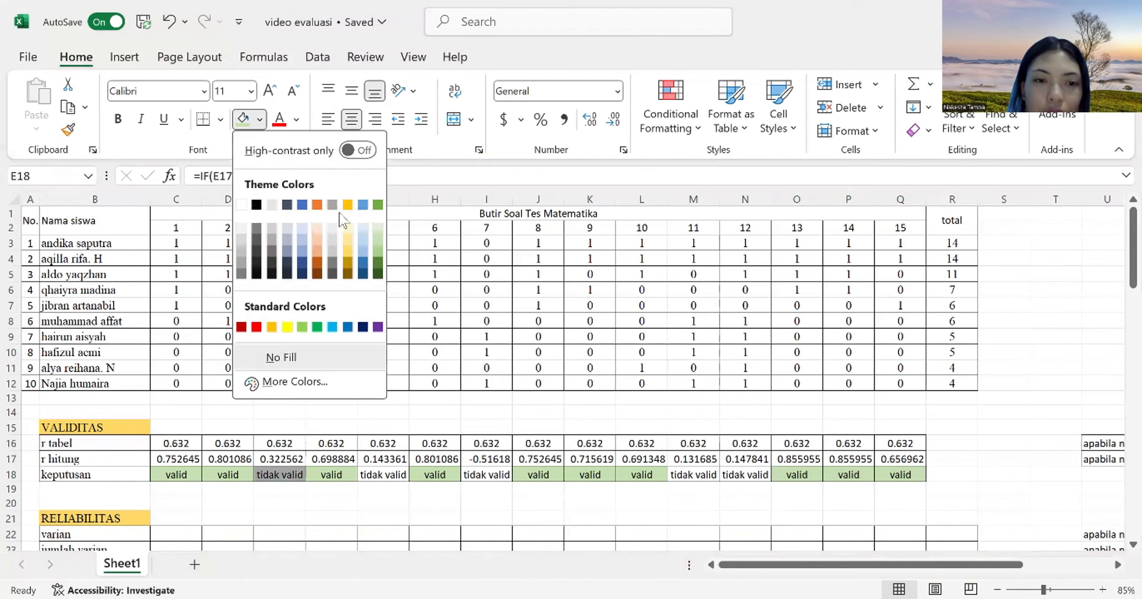
left_click(318, 254)
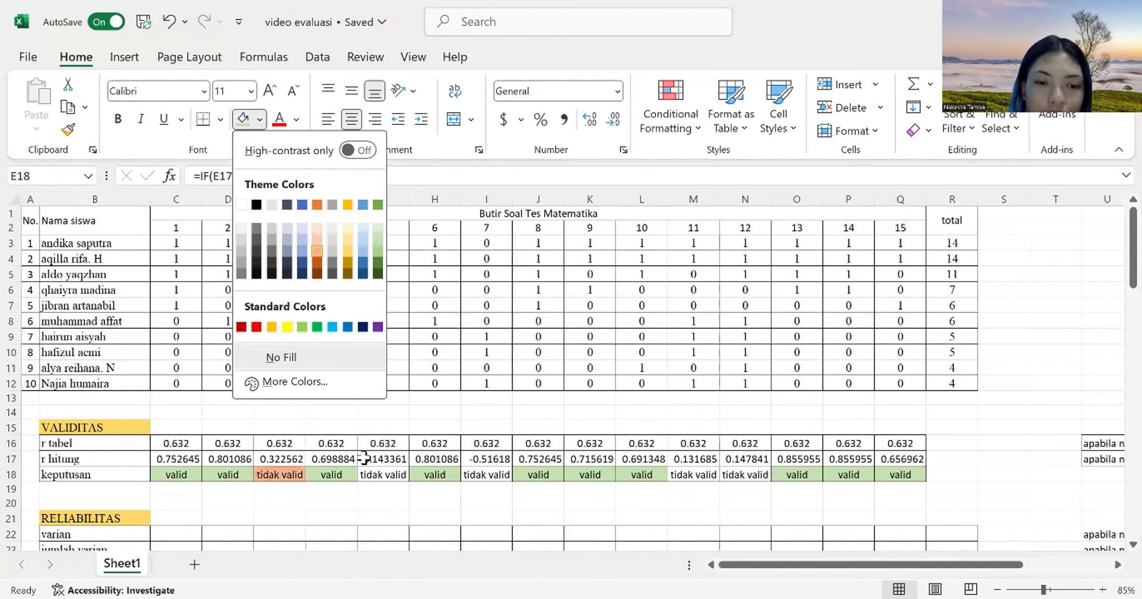
left_click(373, 475)
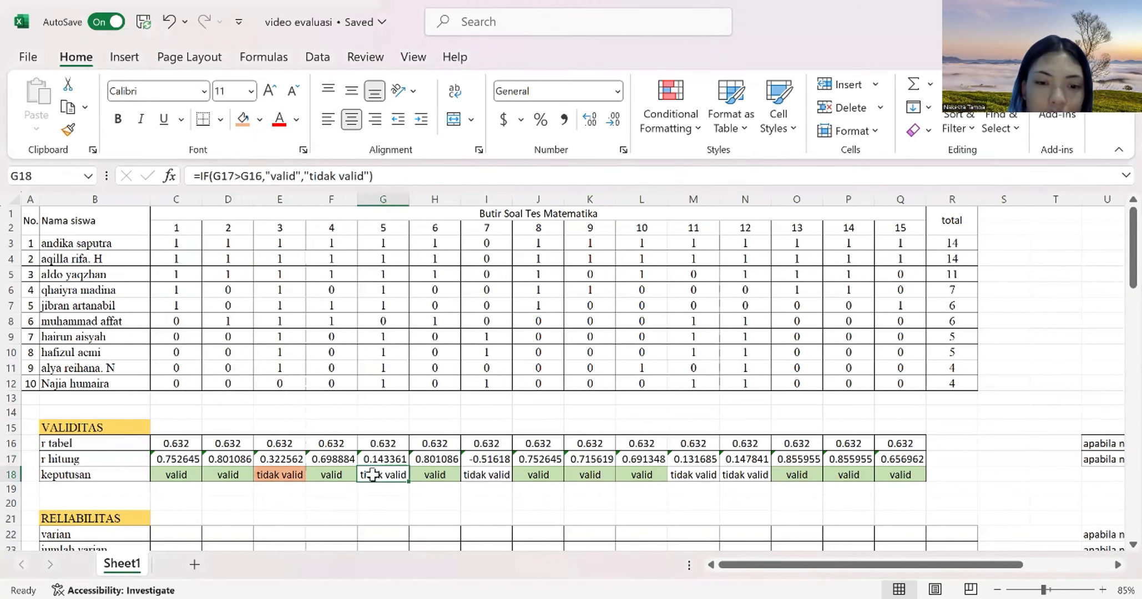
left_click(242, 119)
left_click(476, 475)
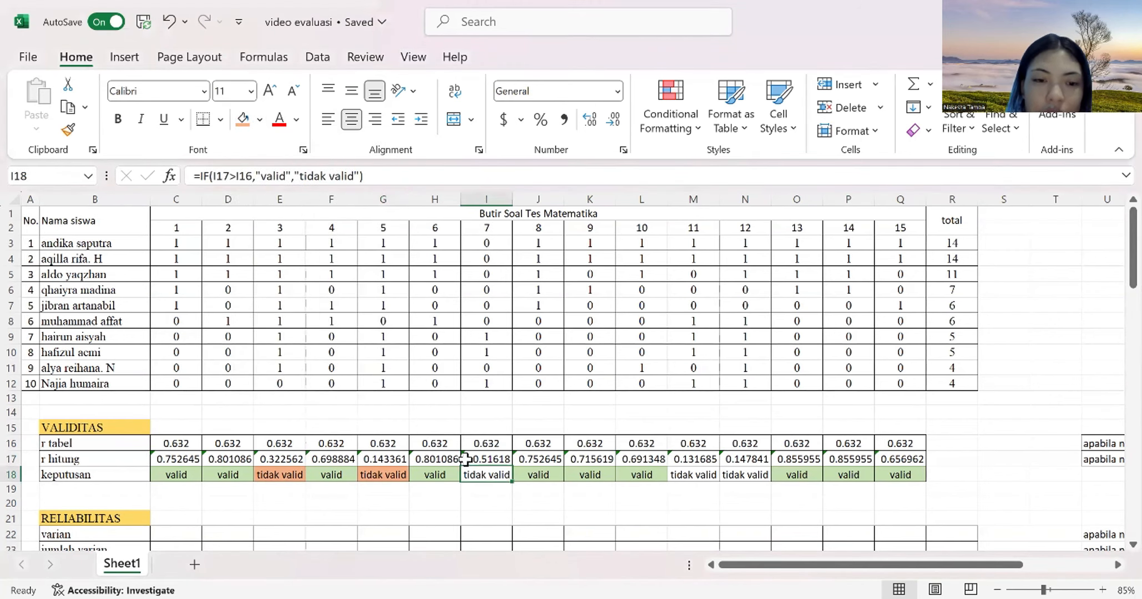
left_click(242, 119)
left_click_drag(695, 475, 727, 475)
left_click(242, 119)
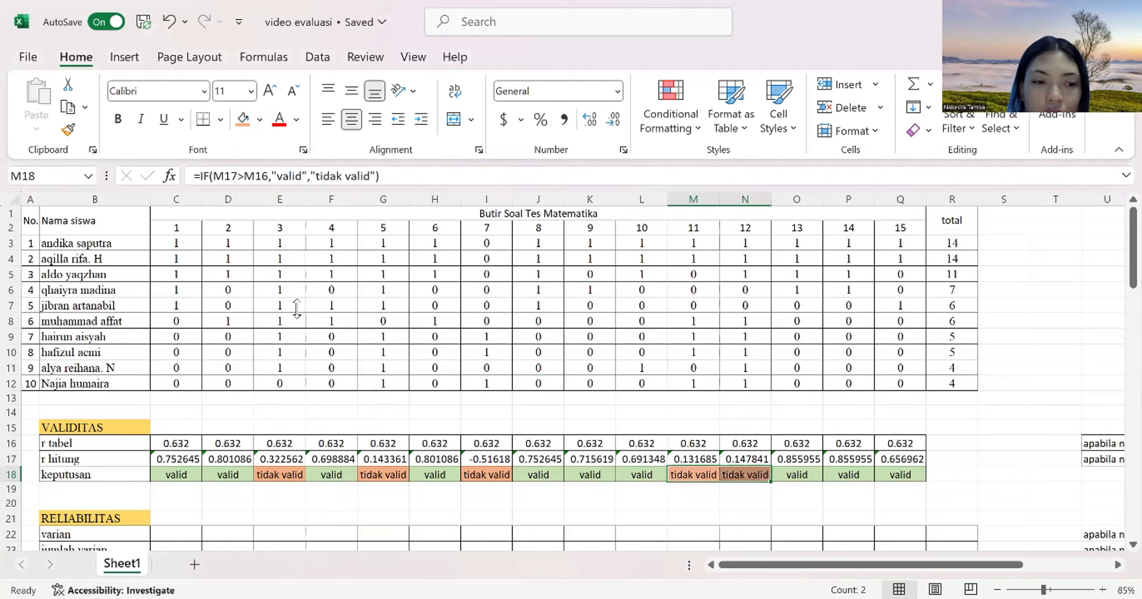
- Review the RELIABILITAS section from its first varian cell, C22, and the Cronbach's alpha criteria for reliable and unreliable statements
scroll(297, 308, "down", 1)
scroll(297, 308, "down", 2)
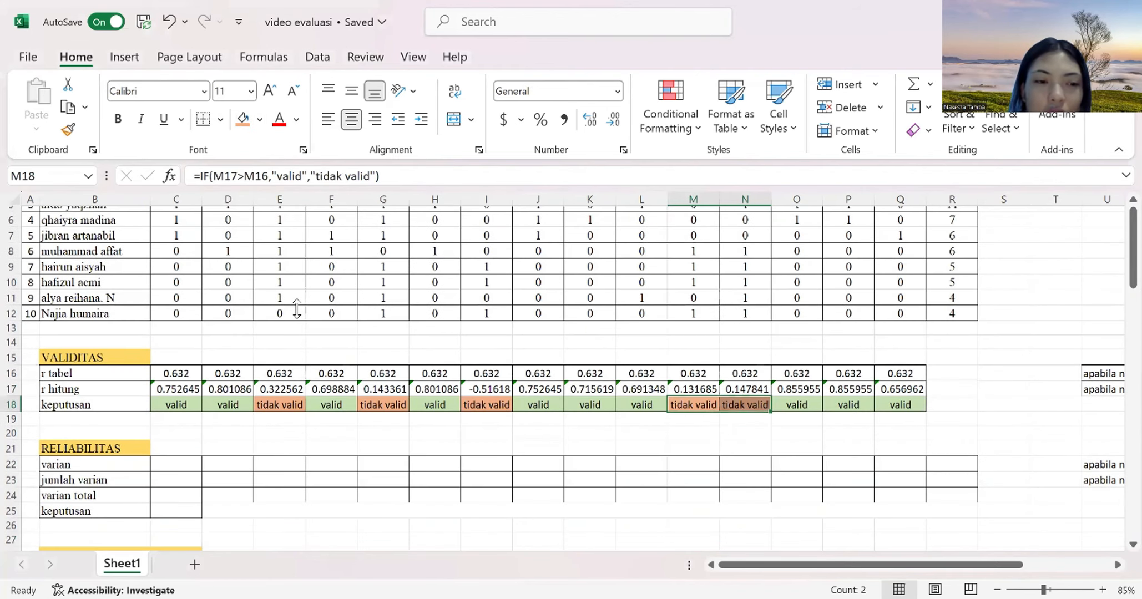
scroll(280, 431, "down", 1)
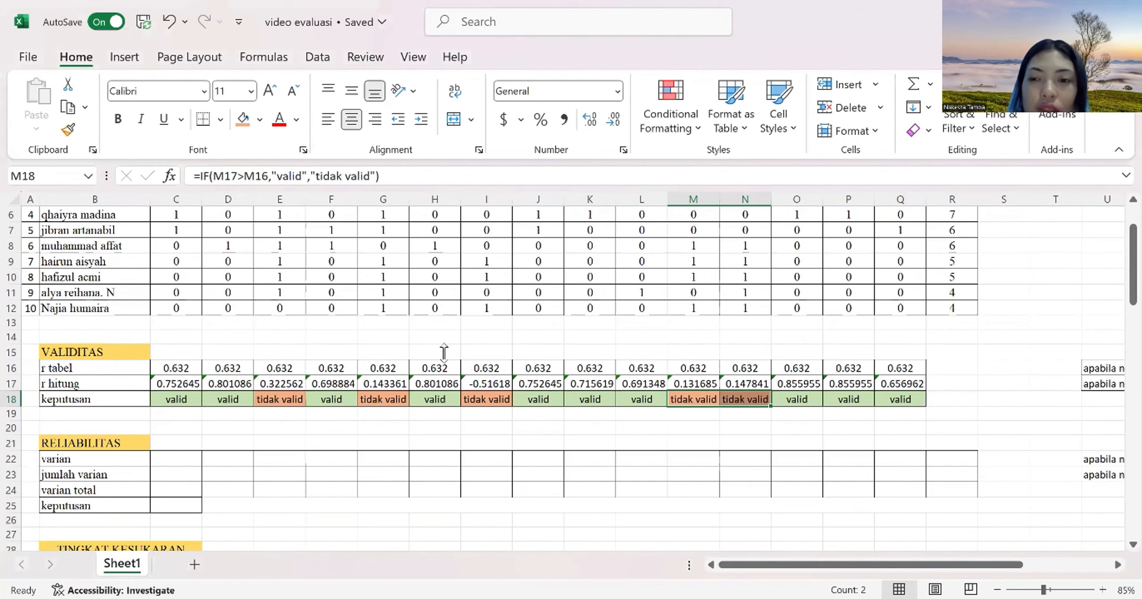
scroll(422, 352, "down", 3)
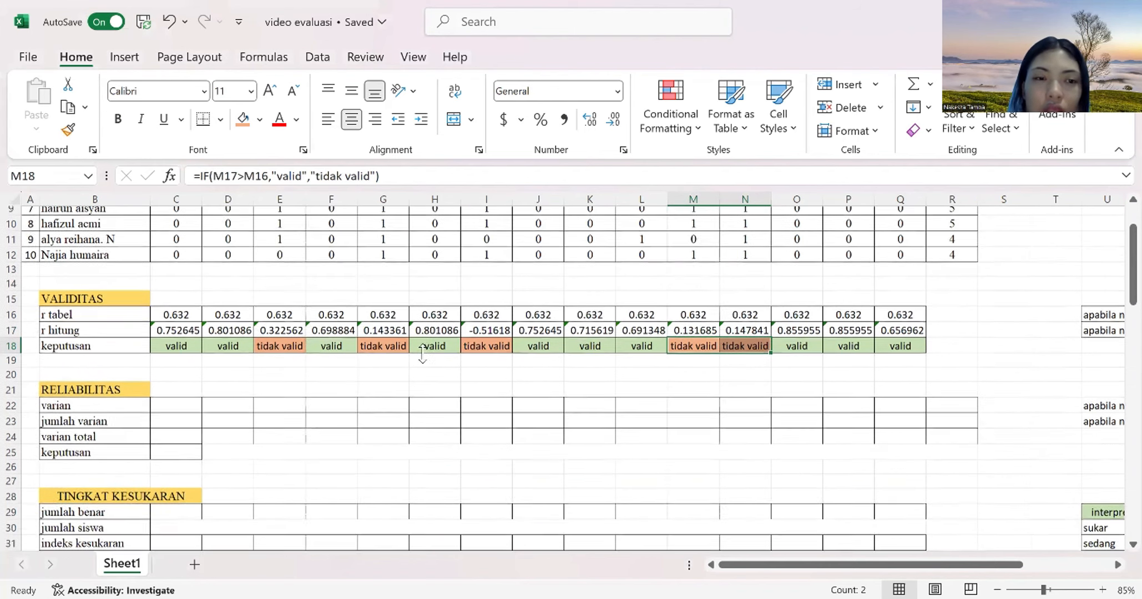
left_click(152, 322)
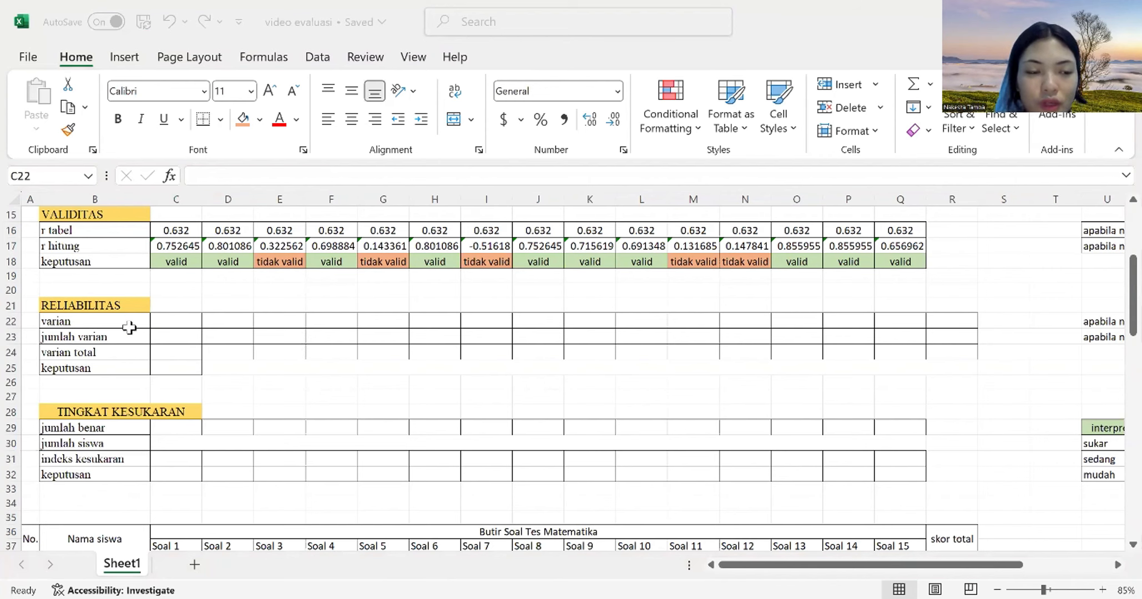
scroll(268, 348, "right", 5)
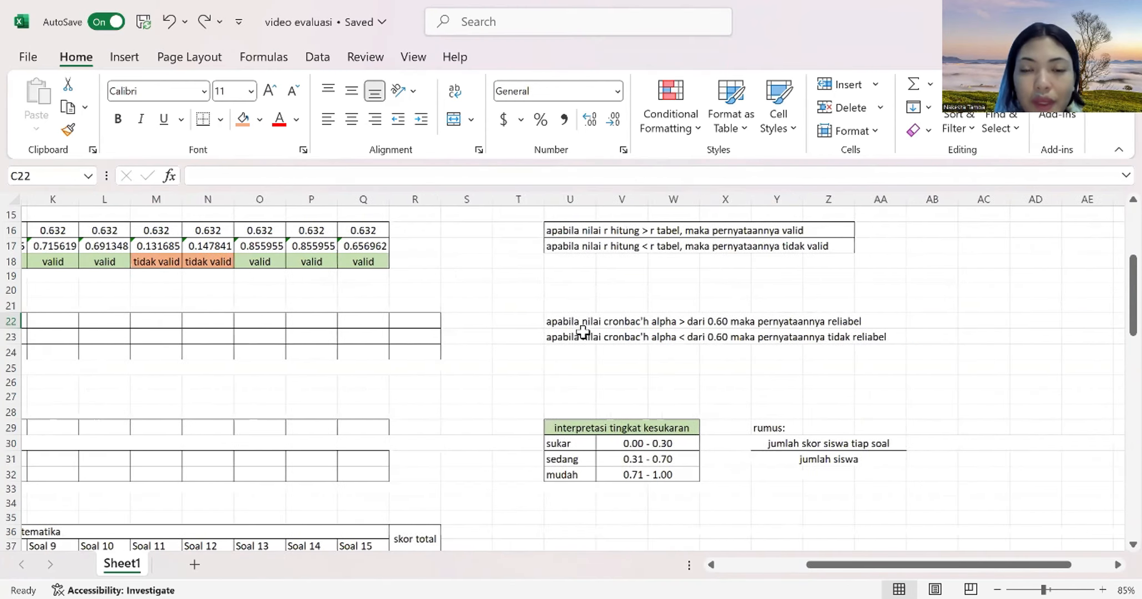
scroll(578, 332, "right", 1)
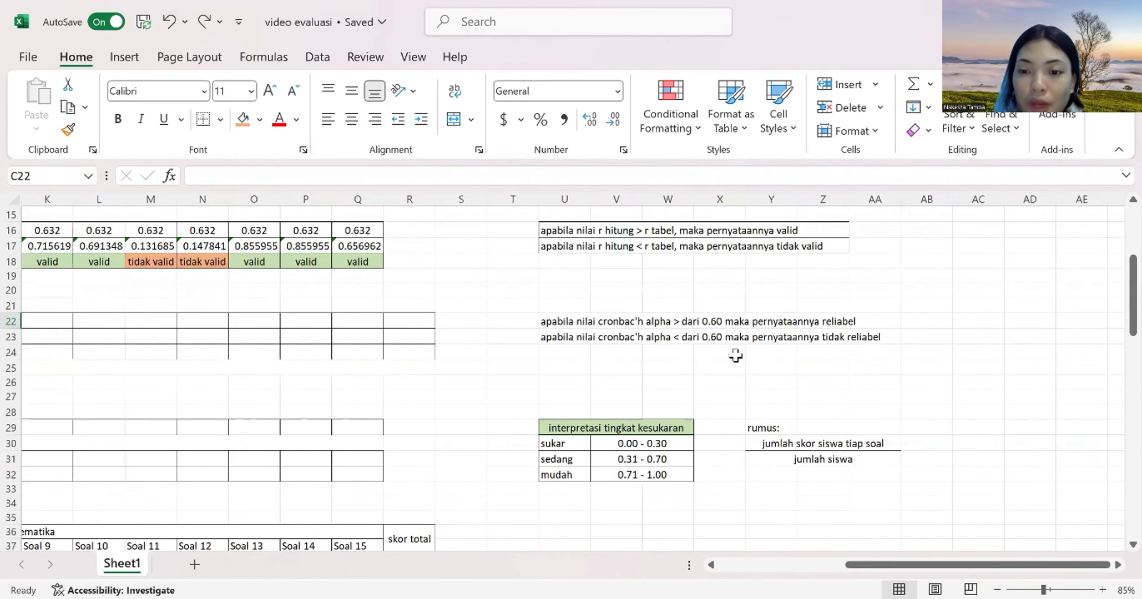
scroll(735, 356, "down", 1)
scroll(736, 356, "left", 3)
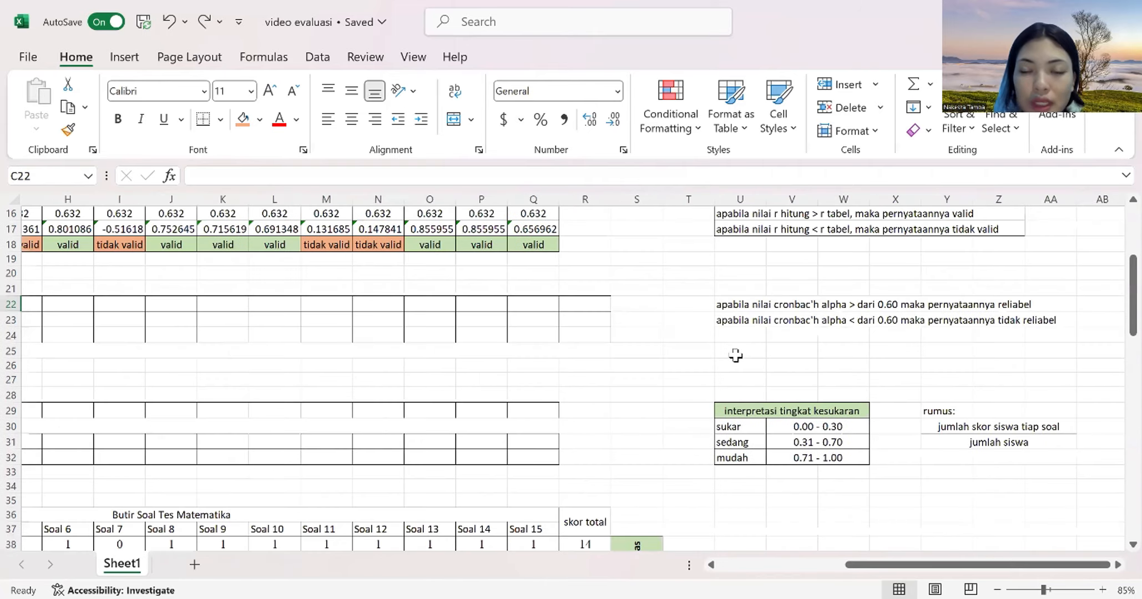
scroll(735, 356, "left", 6)
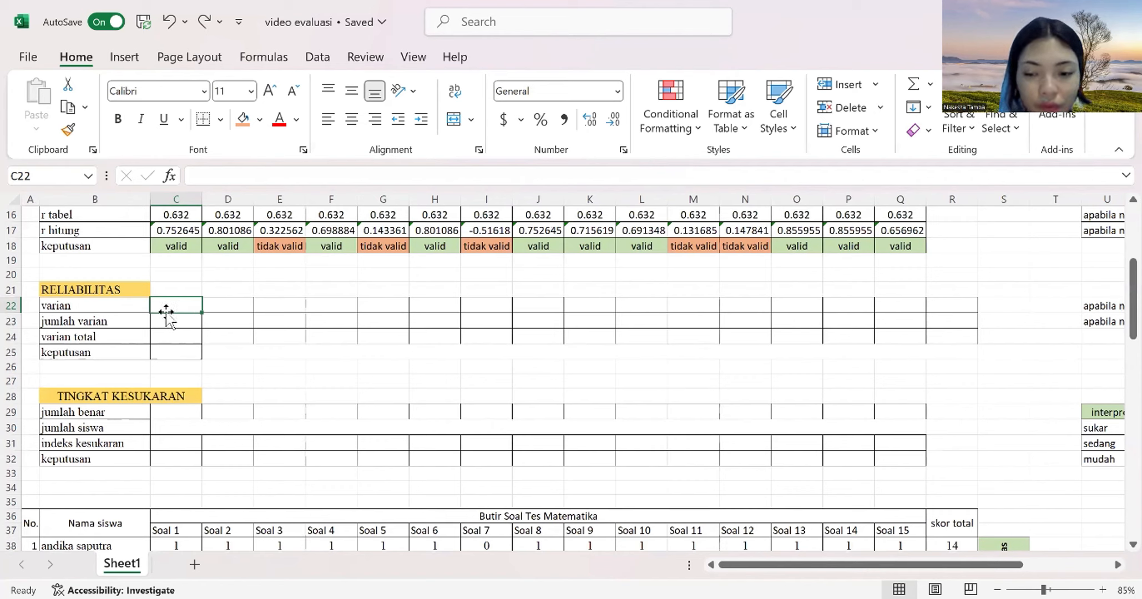
- Calculate the item 1 variance in varian cell C22 with =VAR(C3:C12)
type("=")
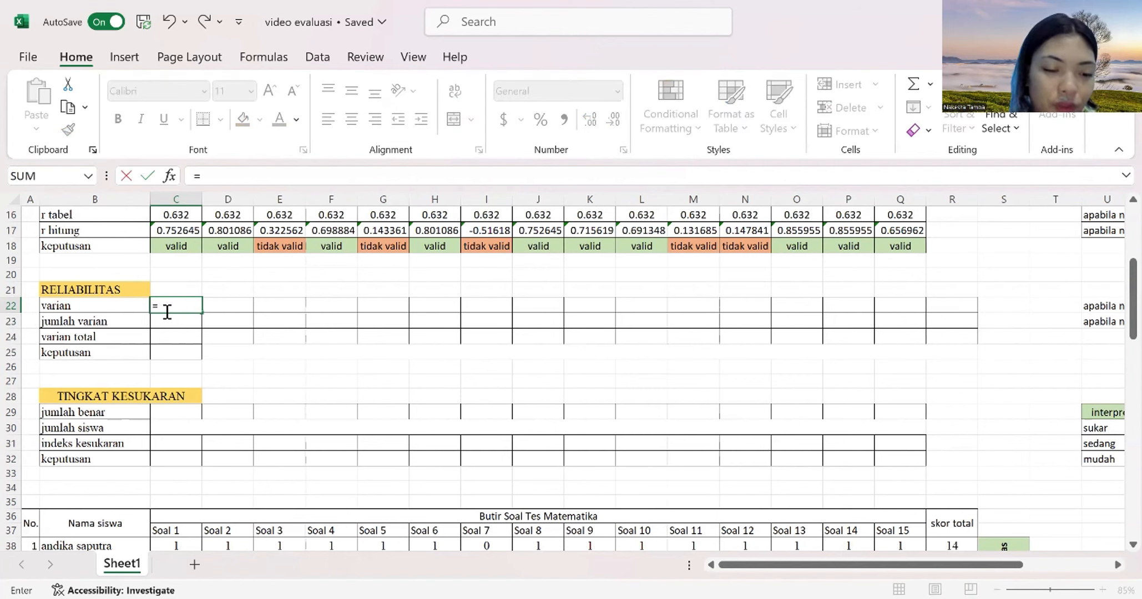
type("var")
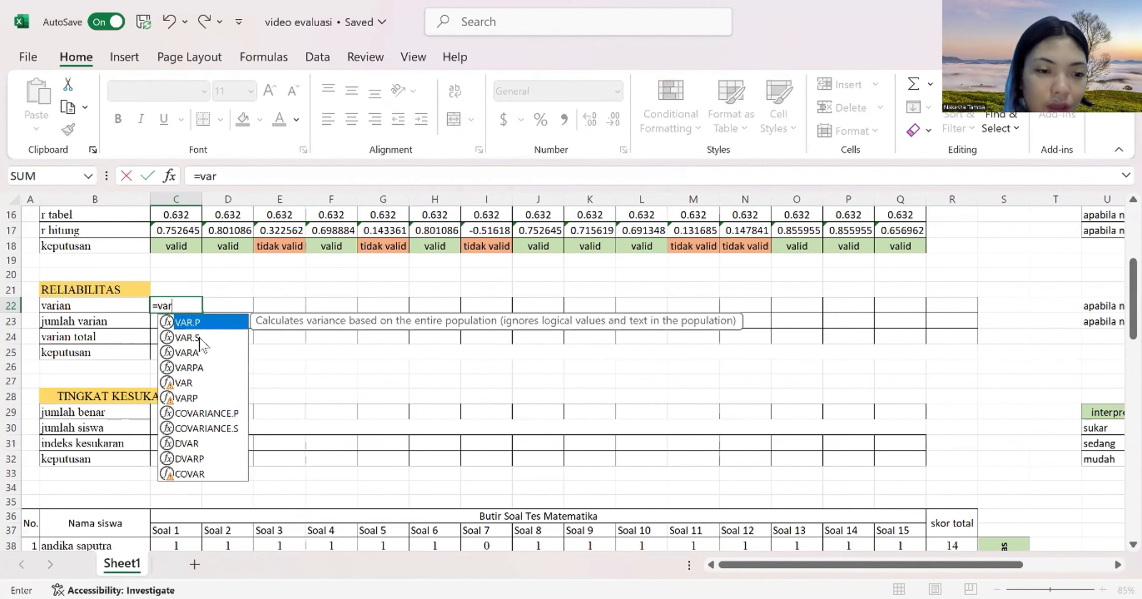
left_click(189, 383)
double_click(189, 382)
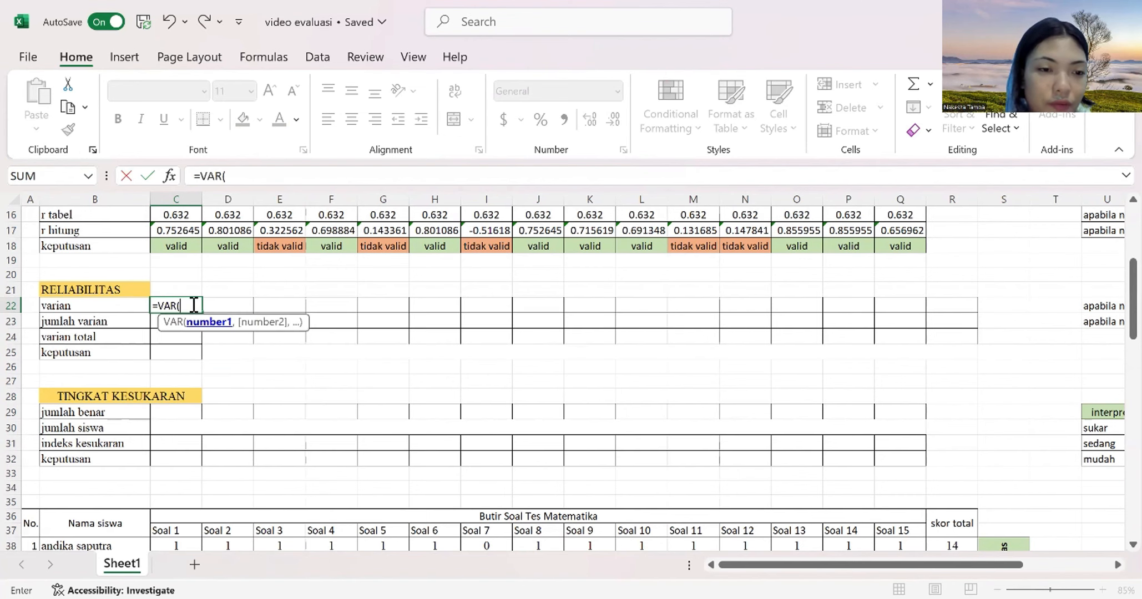
scroll(168, 287, "up", 5)
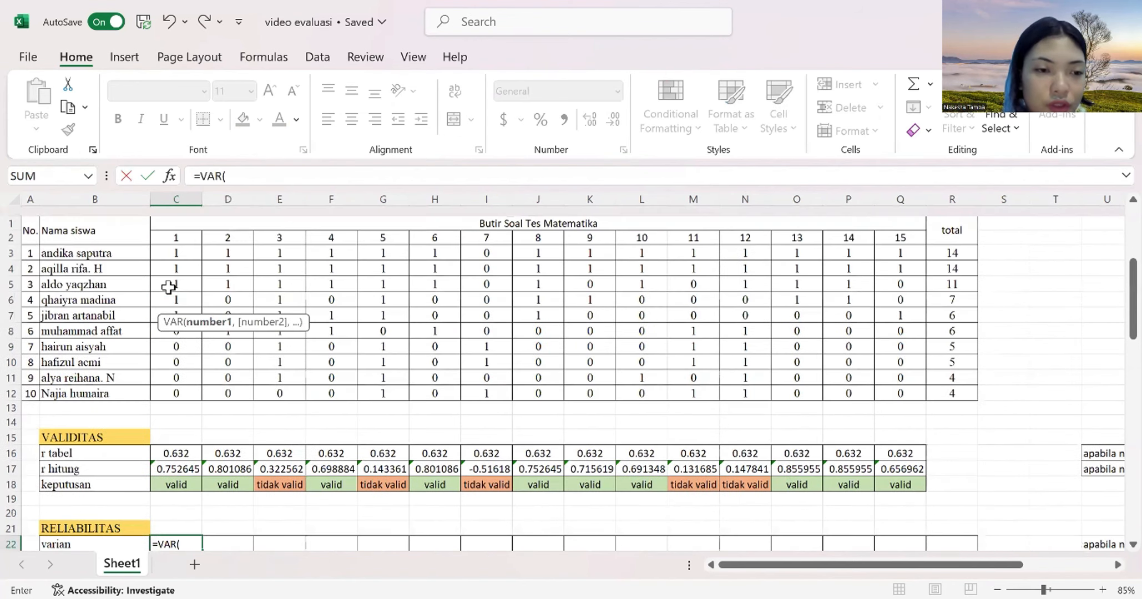
scroll(177, 248, "down", 1)
left_click_drag(176, 248, 176, 382)
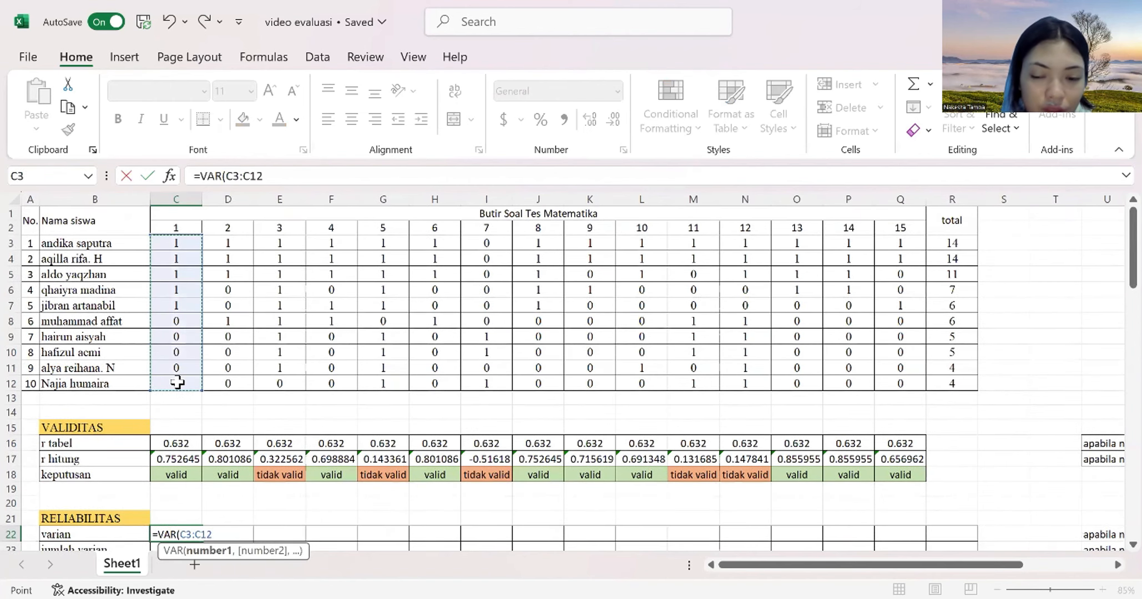
key("Return")
- Fill the variance formula from C22 across to R22, covering all 15 items and the total column
scroll(190, 502, "down", 2)
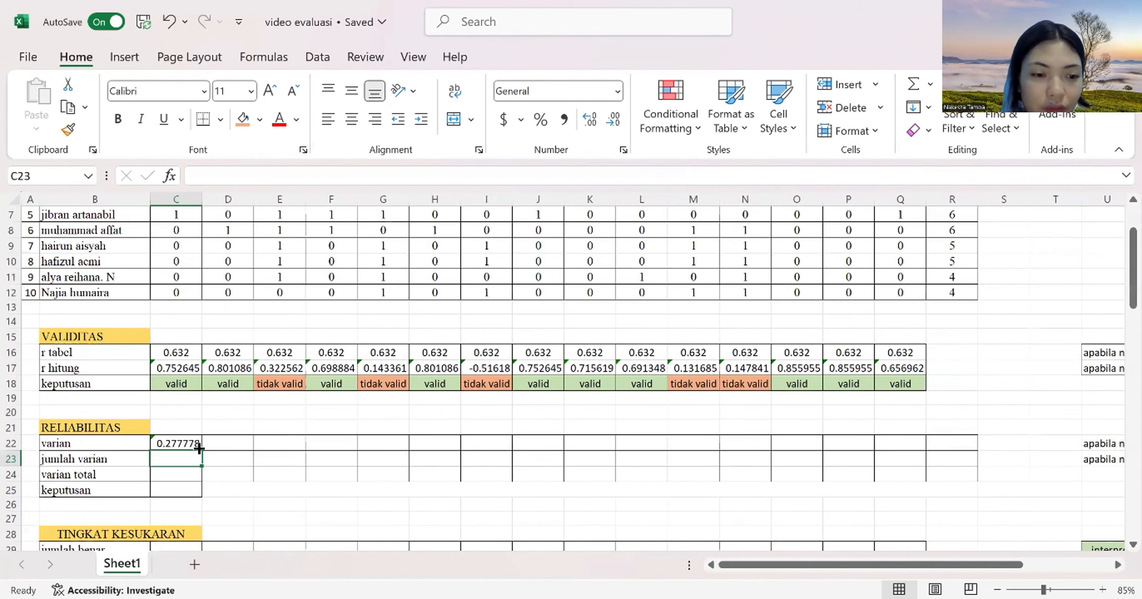
left_click(199, 447)
left_click_drag(202, 450, 951, 450)
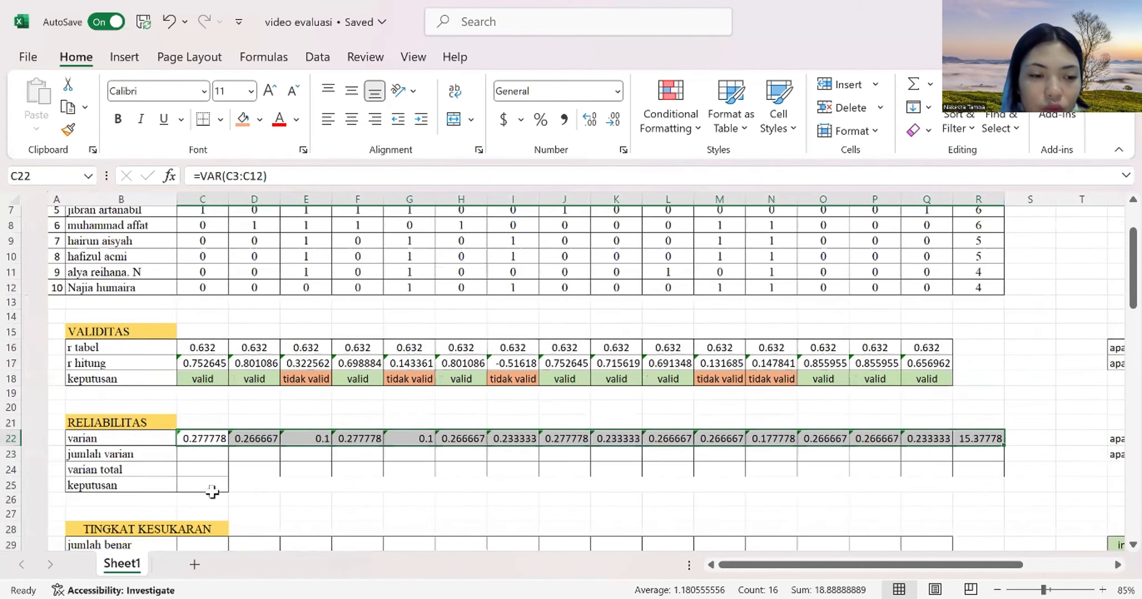
- Sum the 15 item variances in jumlah varian cell C23 with =SUM(C22:Q22)
scroll(212, 485, "down", 1)
left_click(169, 448)
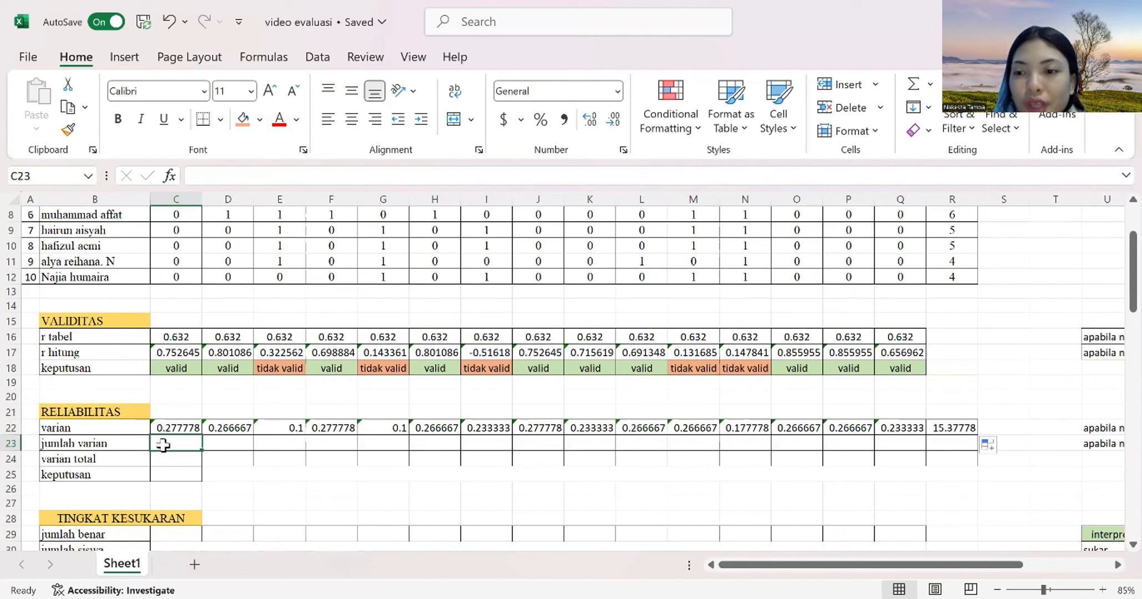
type("=s")
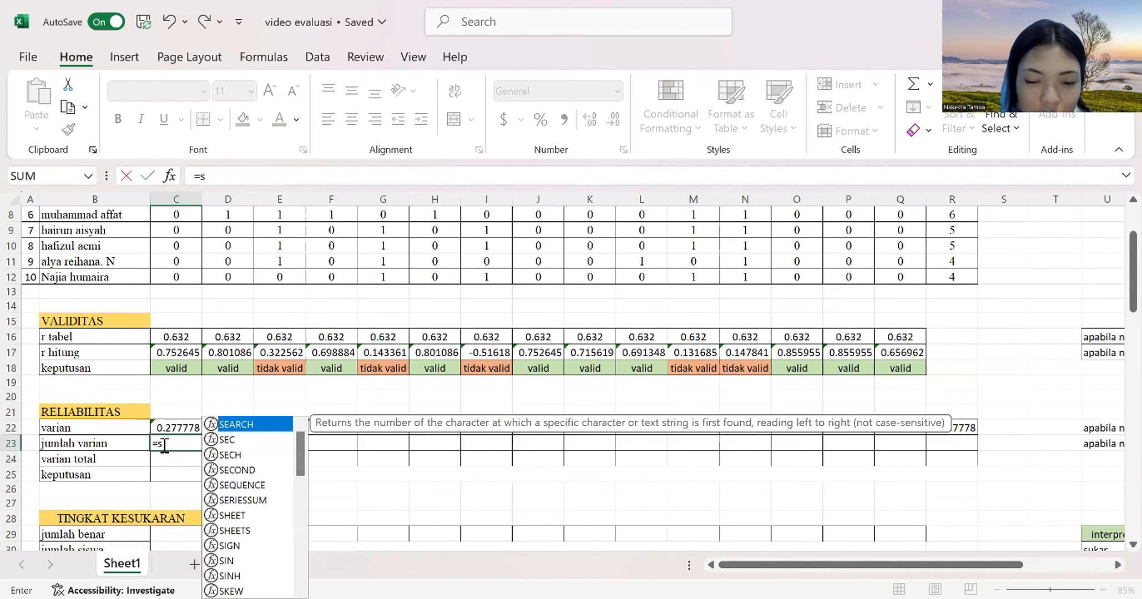
type("um")
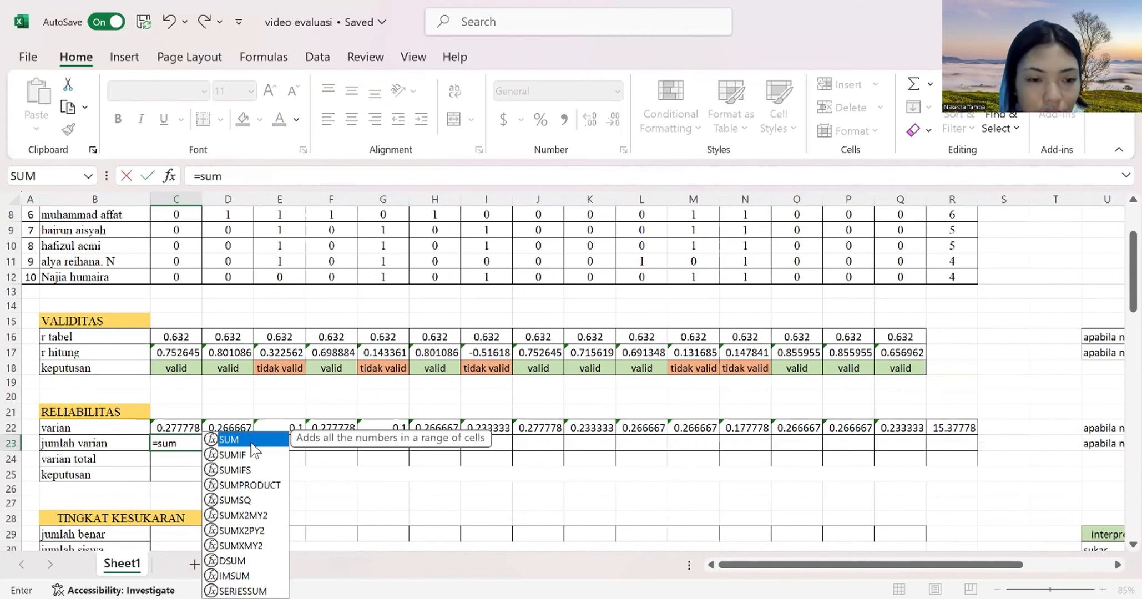
double_click(251, 442)
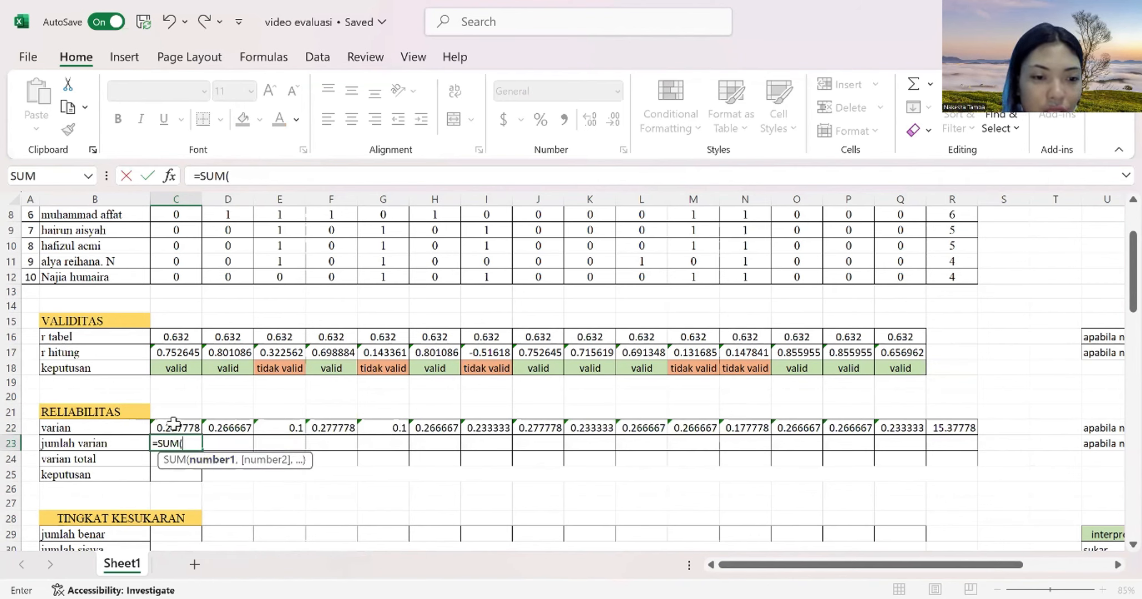
left_click_drag(174, 427, 249, 433)
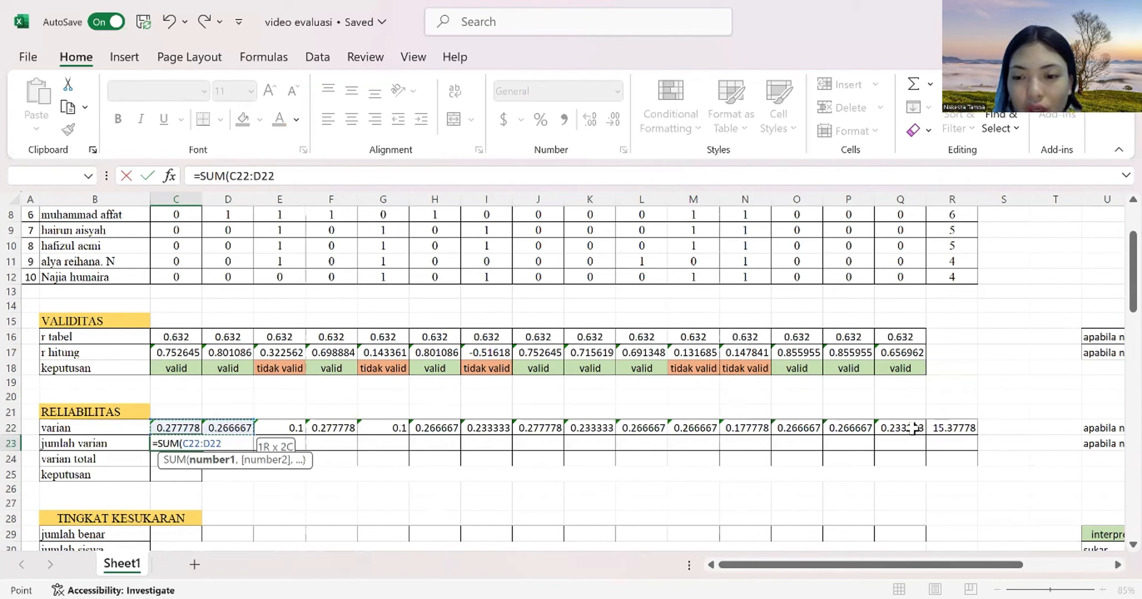
left_click_drag(913, 428, 913, 428)
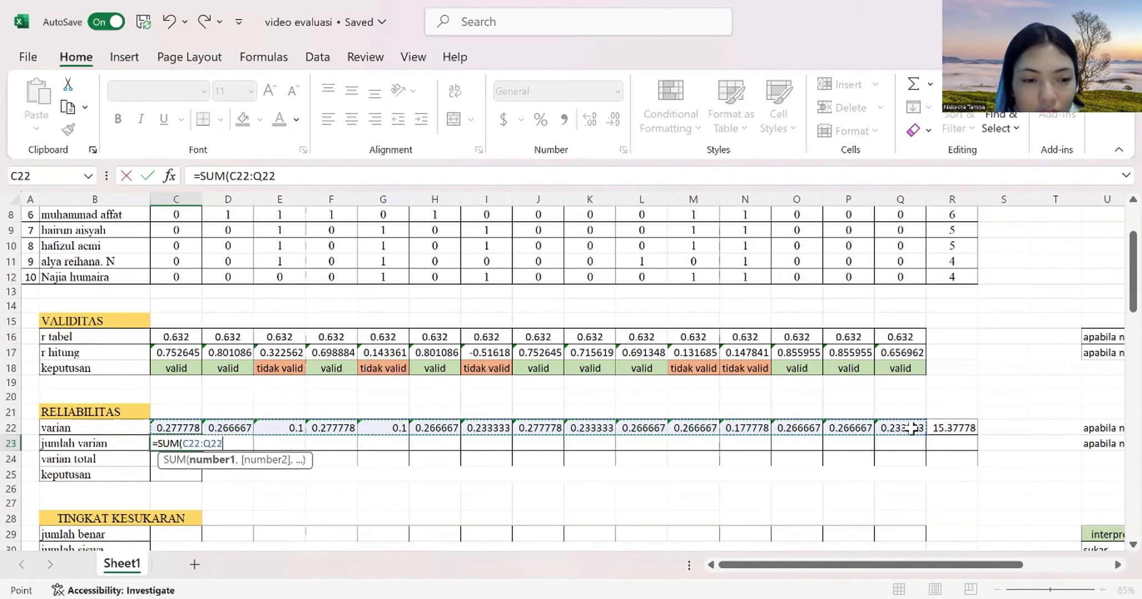
key("Return")
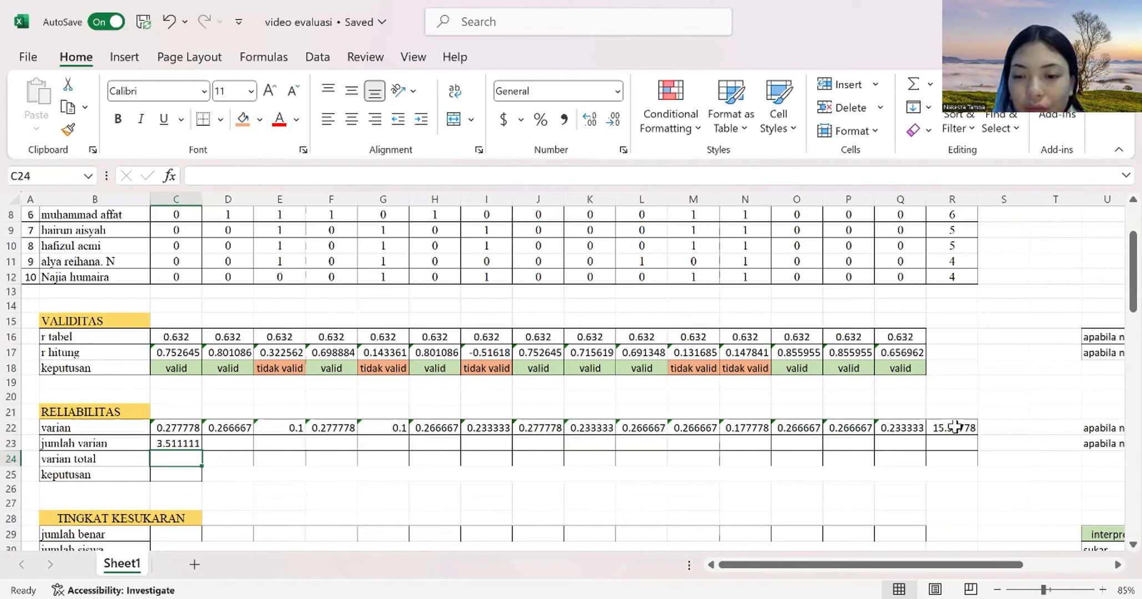
- Link the varian total cell C24 to the total-score variance in R22
type("=")
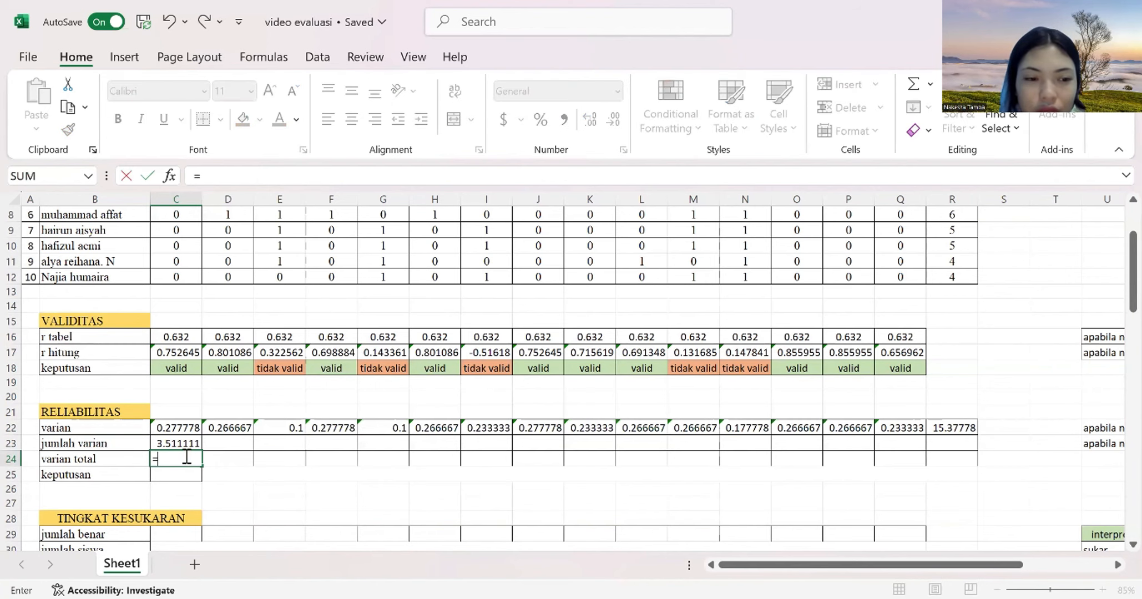
left_click(955, 428)
key("Return")
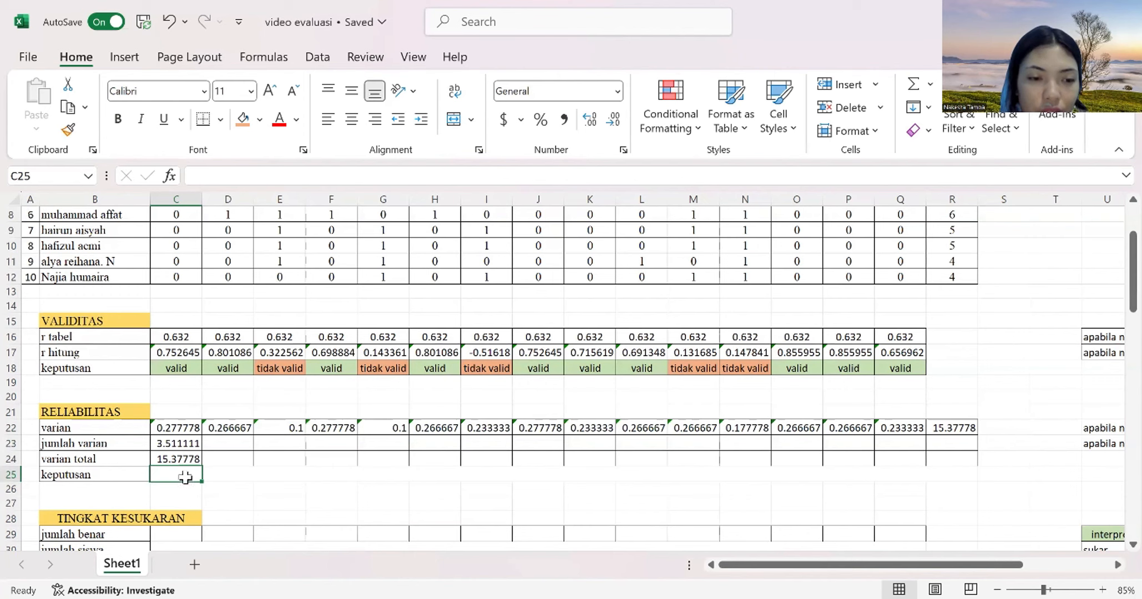
- Start an IF formula in the merged reliability keputusan cell D25 that tests whether C25 is less than 0.60
left_click(239, 472)
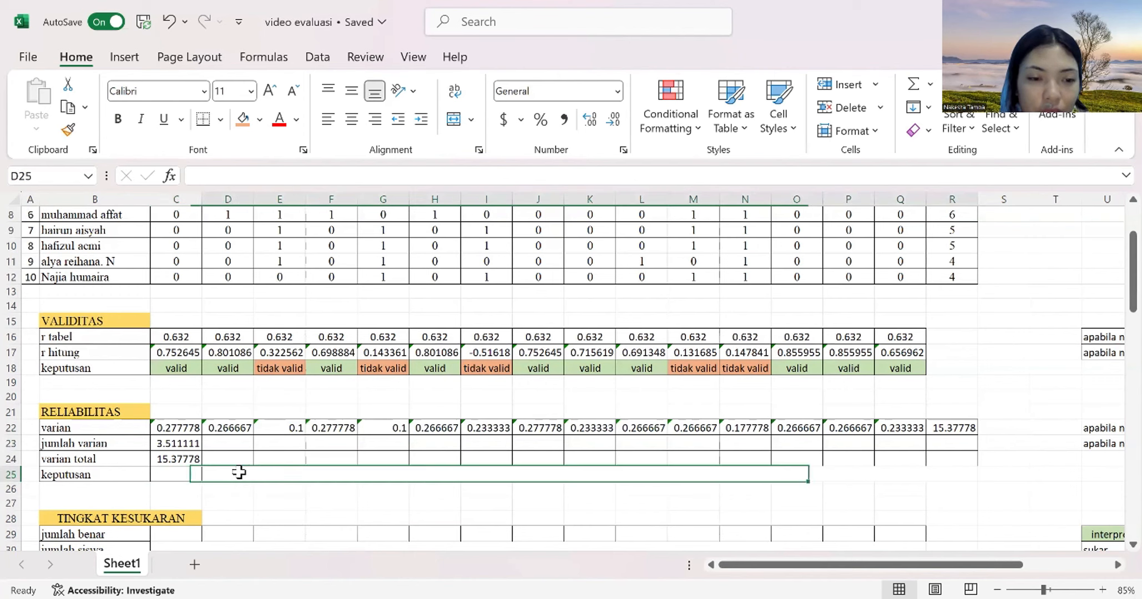
left_click(184, 473)
left_click(226, 478)
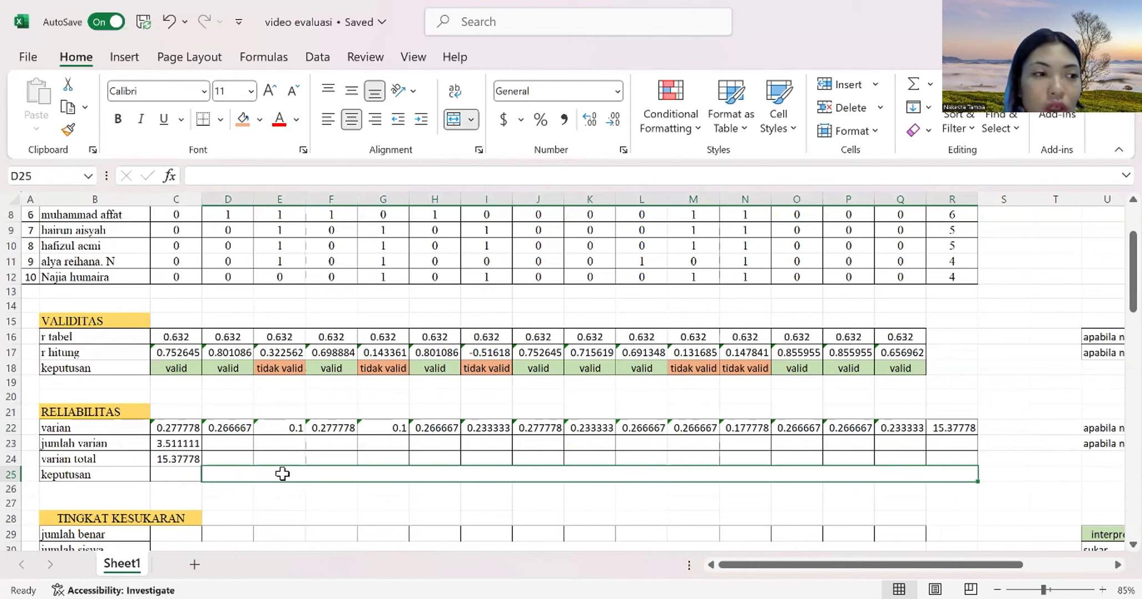
type("=")
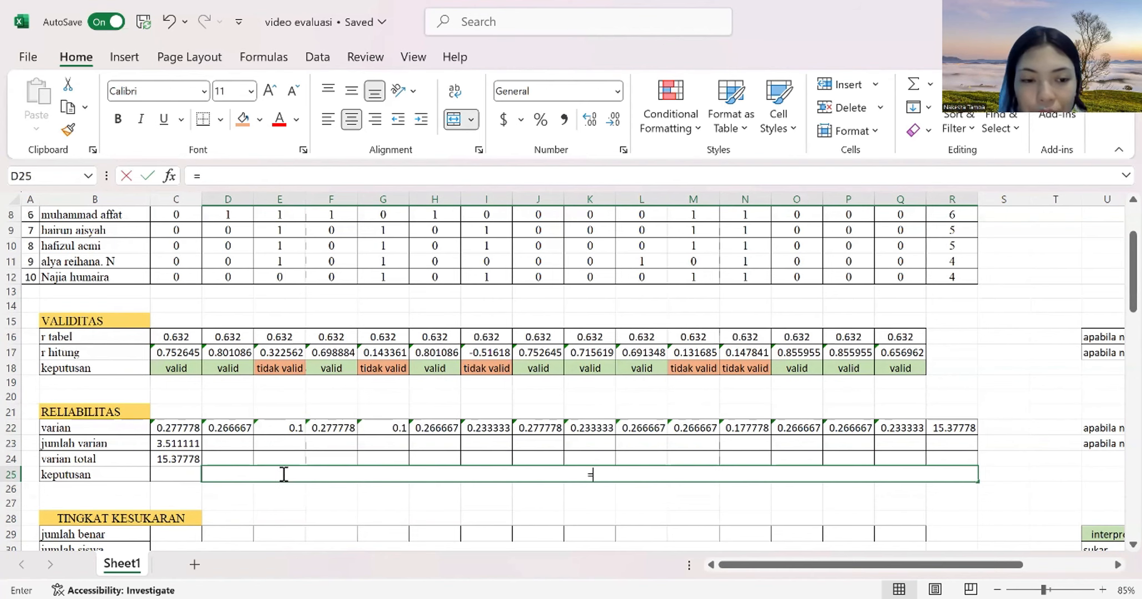
type("i")
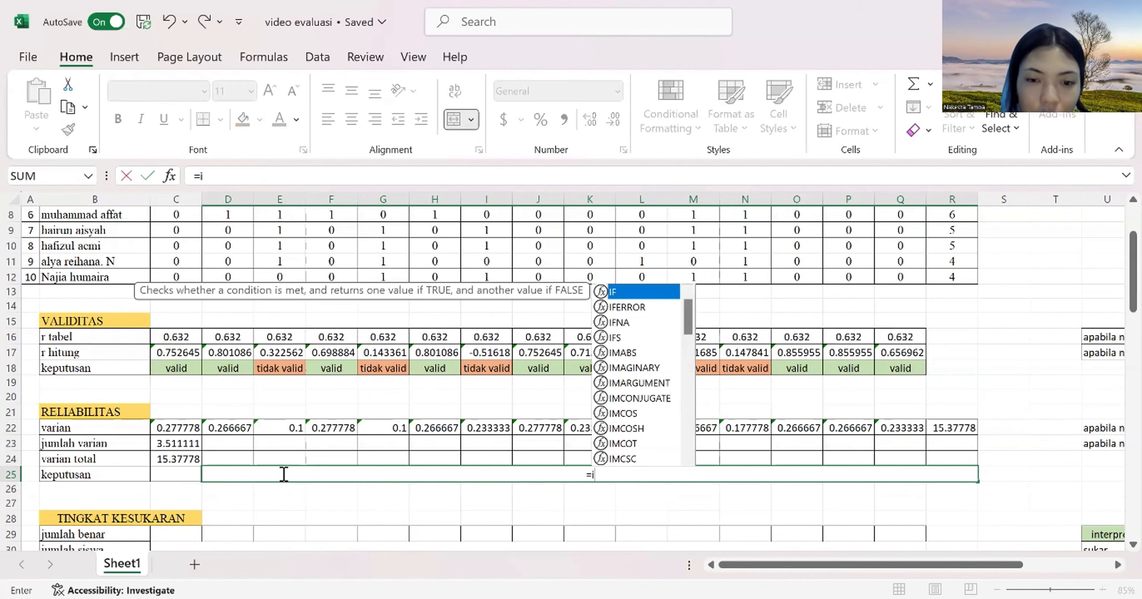
type("f")
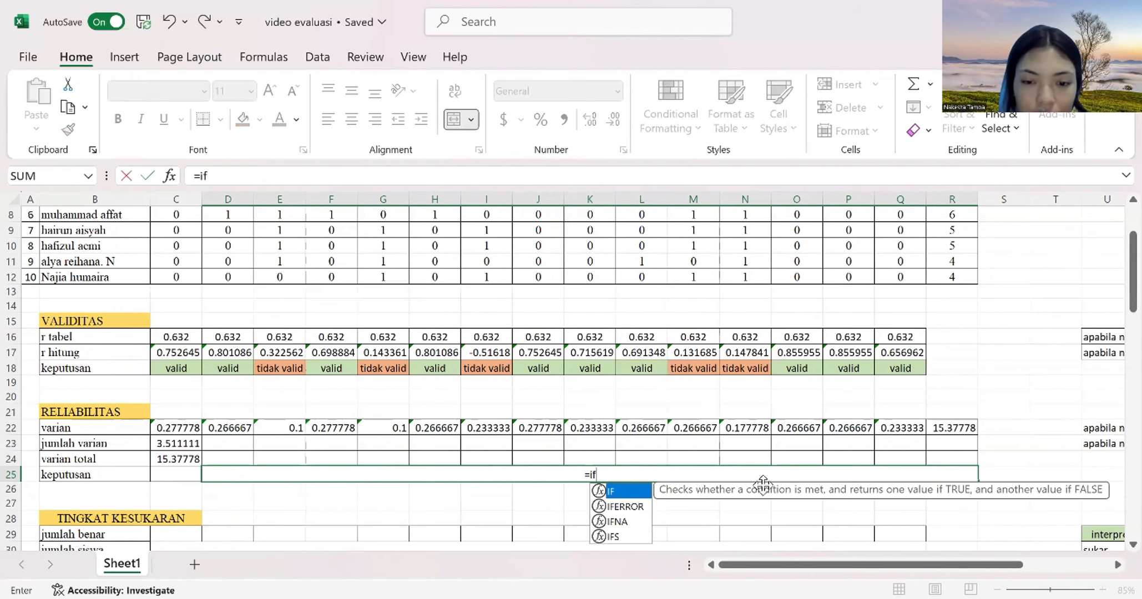
double_click(625, 491)
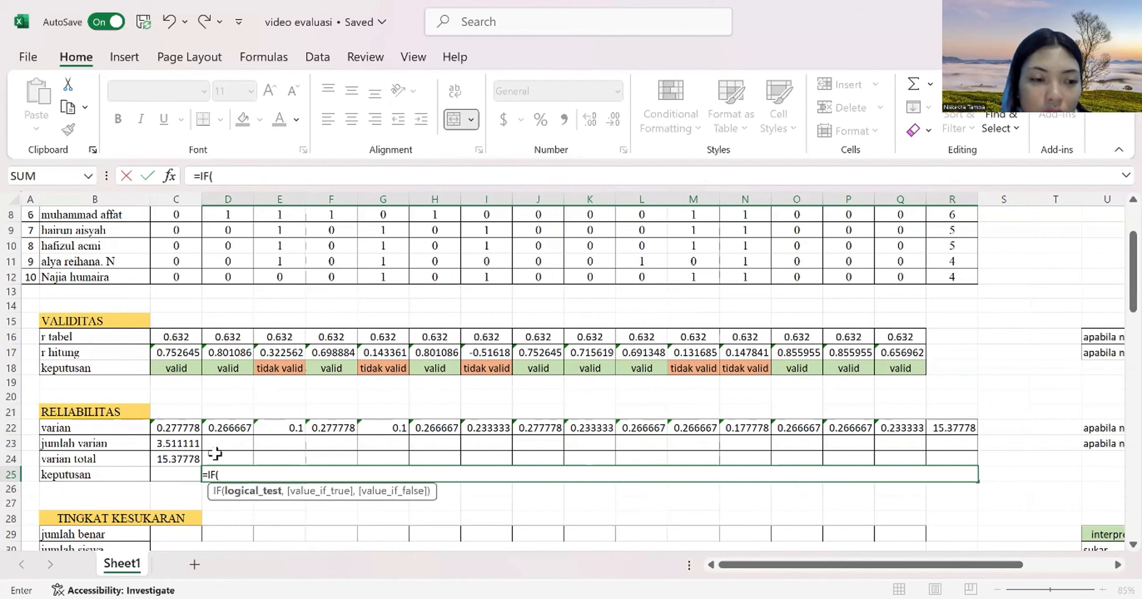
left_click(183, 475)
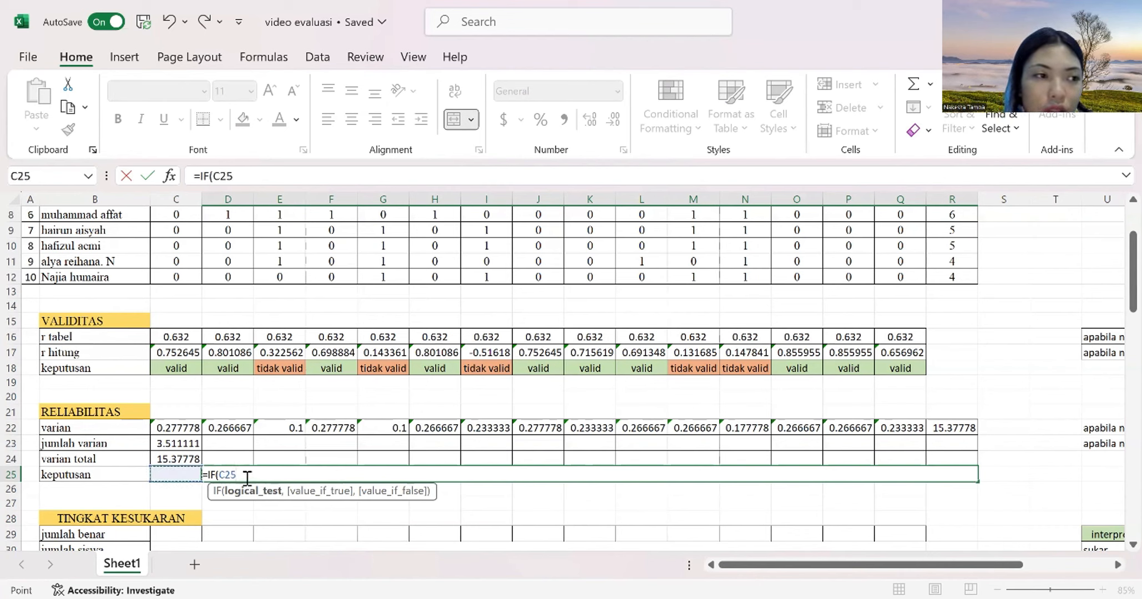
type("<")
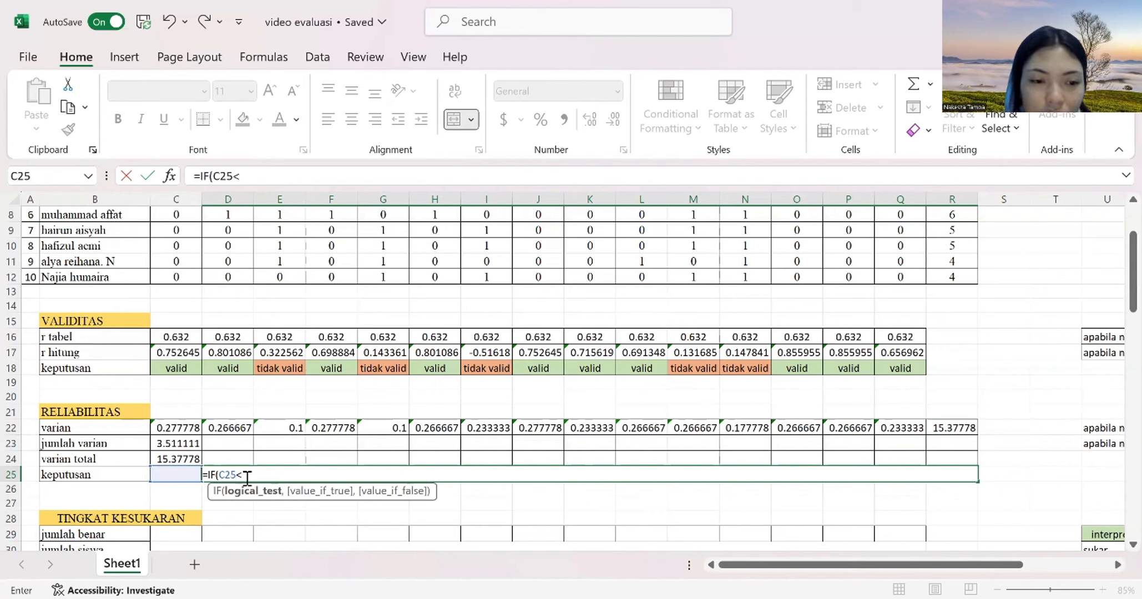
type("0.6")
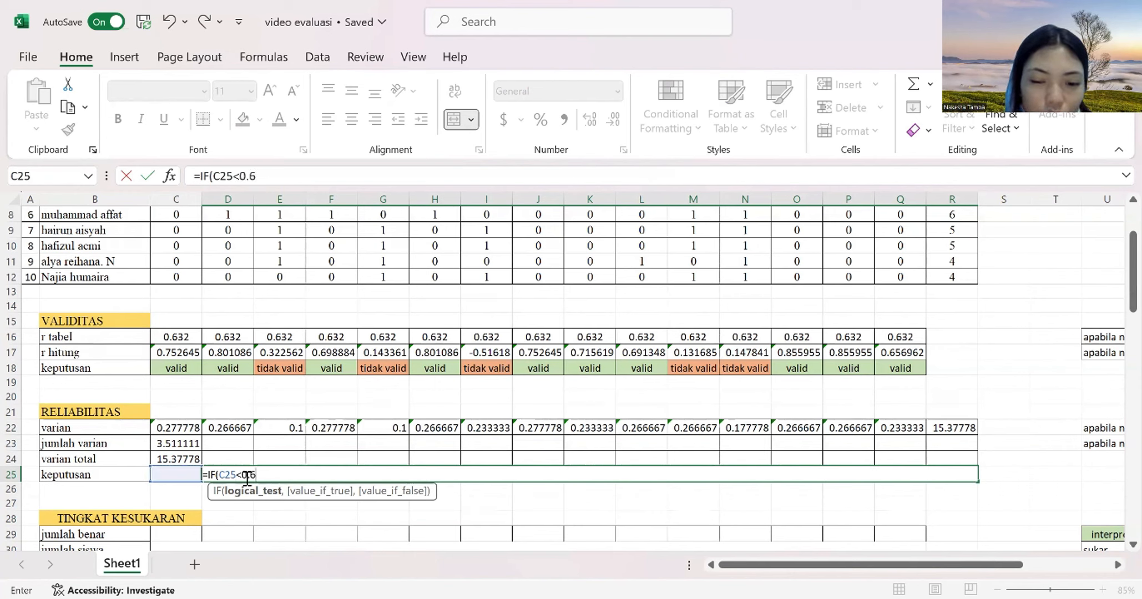
type("0")
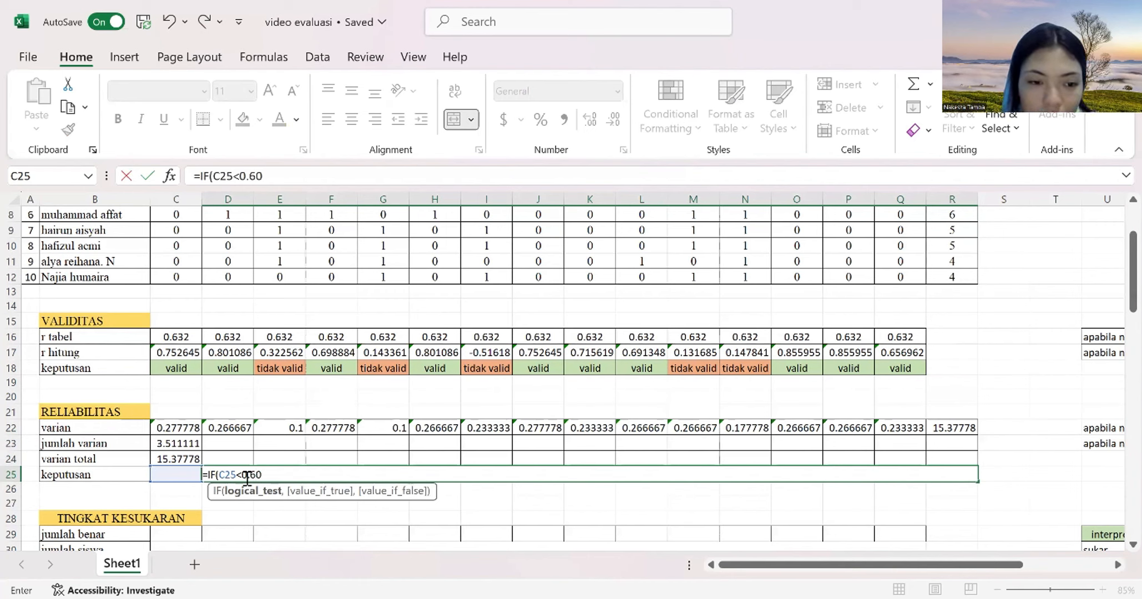
- Complete the D25 IF formula with "tidak reliabel" when C25 is less than 0.60 and "reliabel" otherwise
type(",")
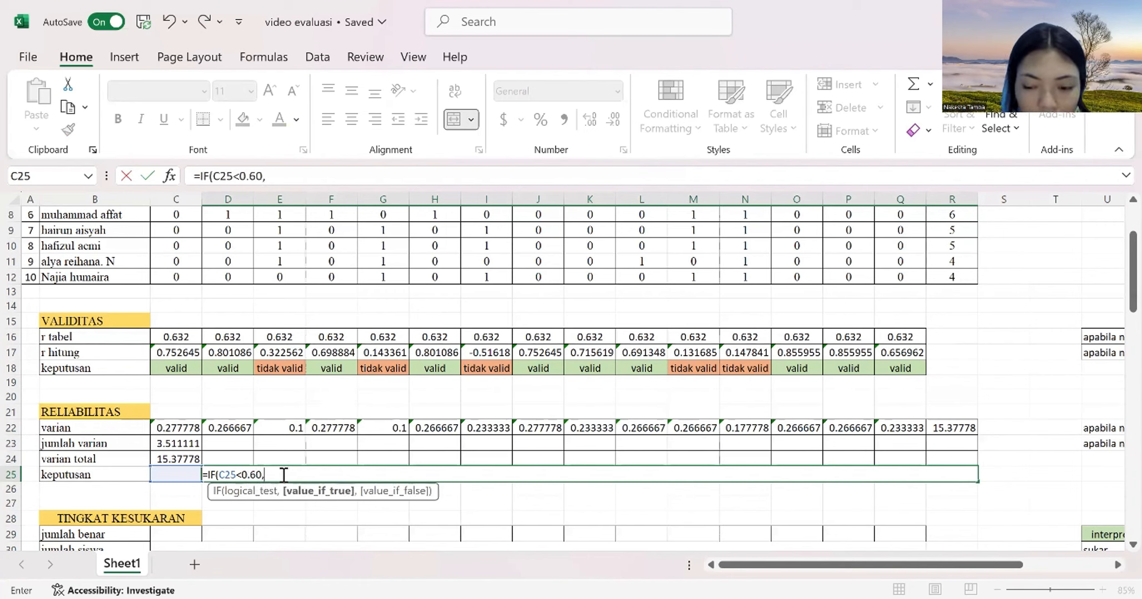
type("\"t")
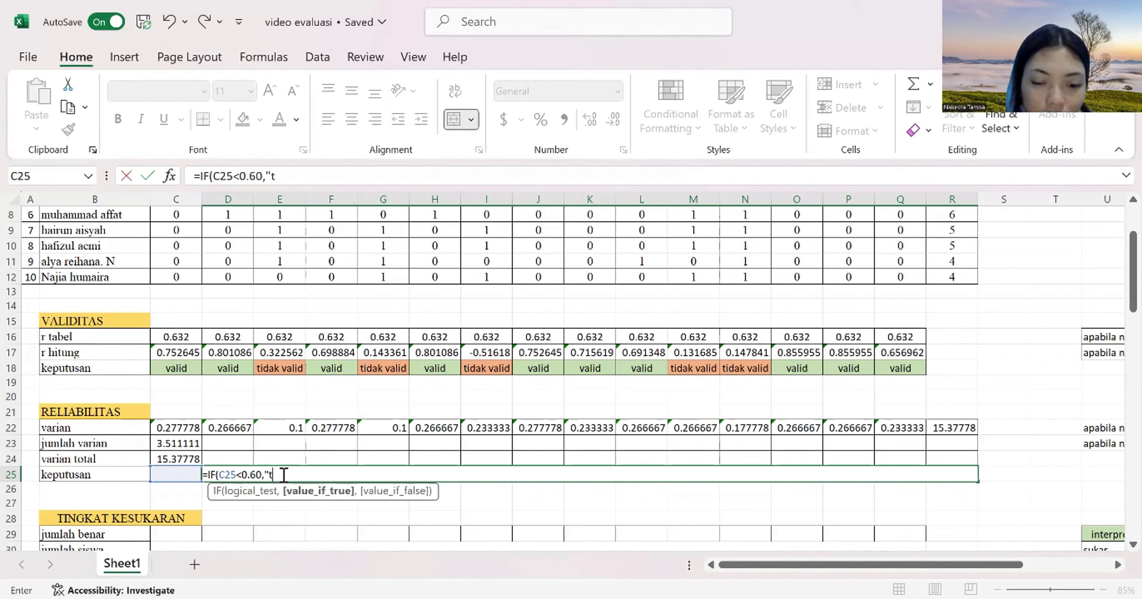
type("idak")
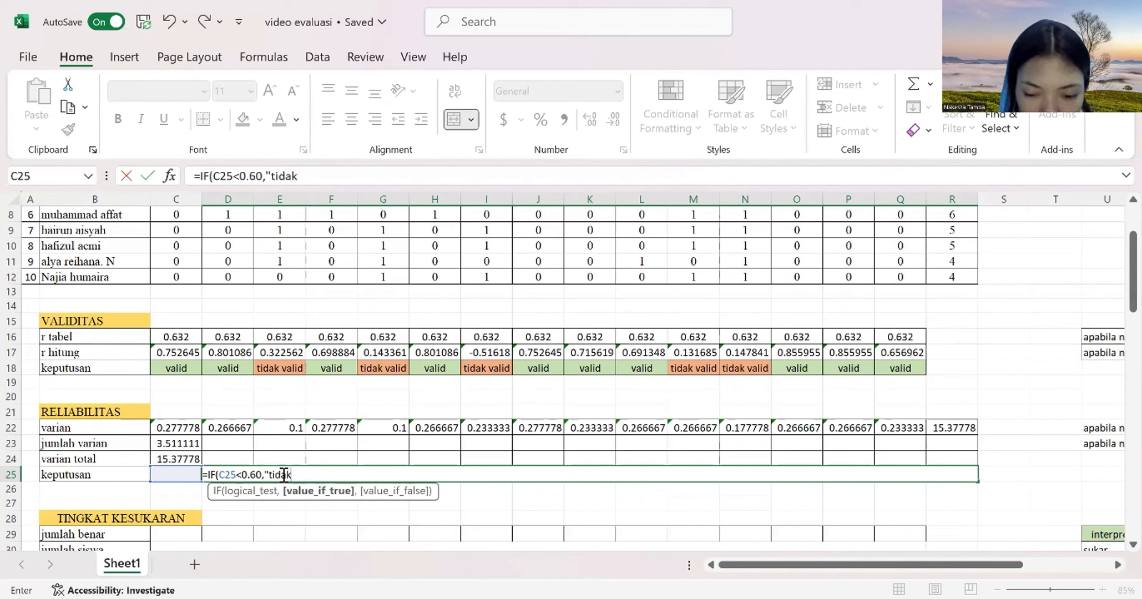
type(" reli")
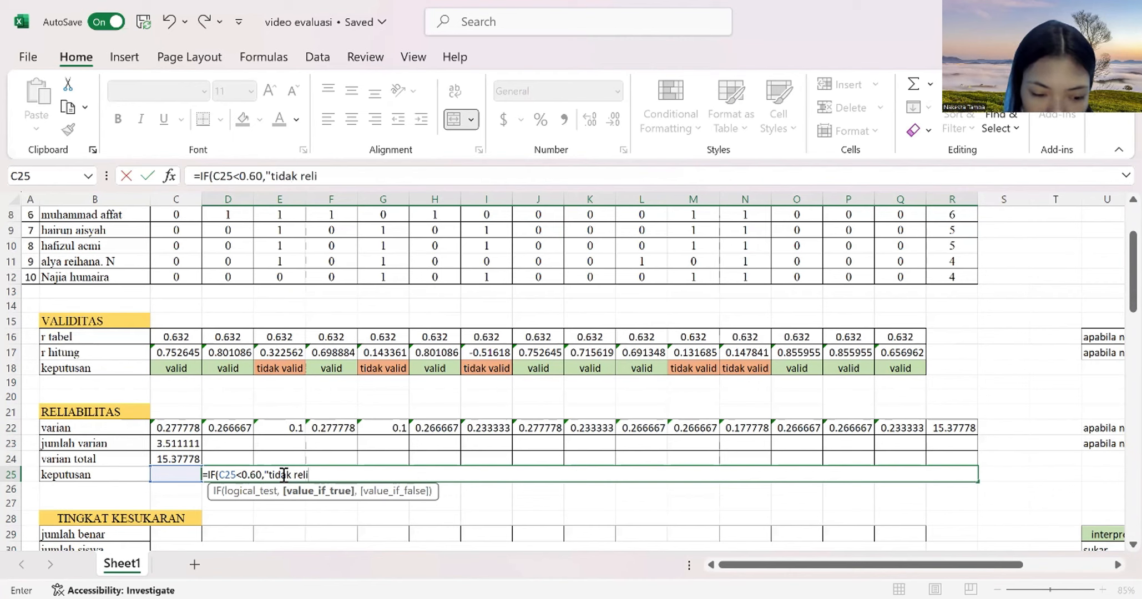
type("abe")
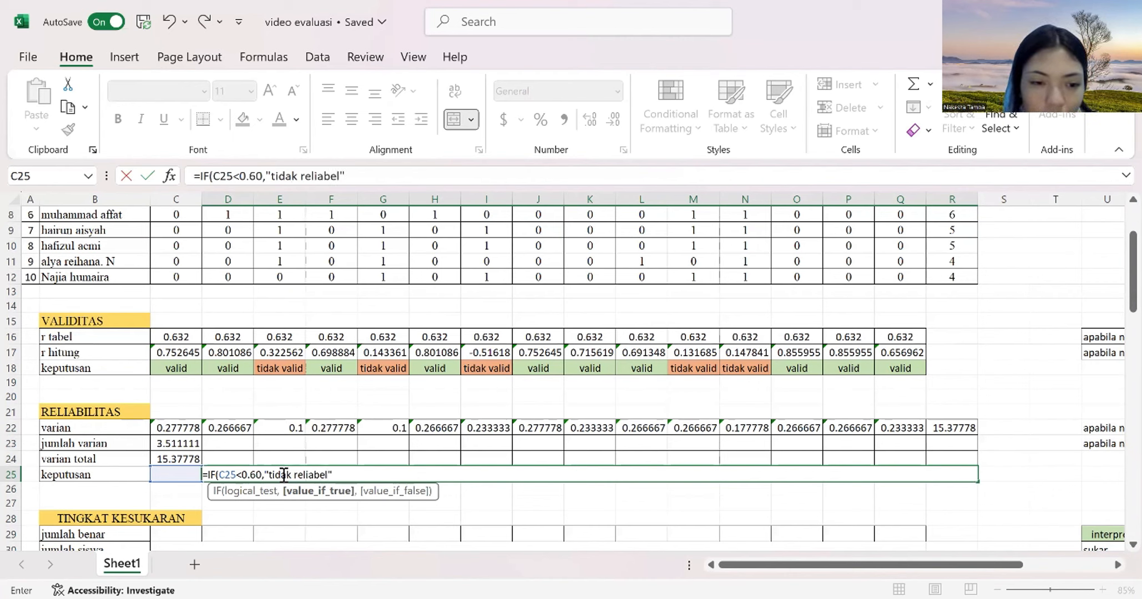
type("l\"")
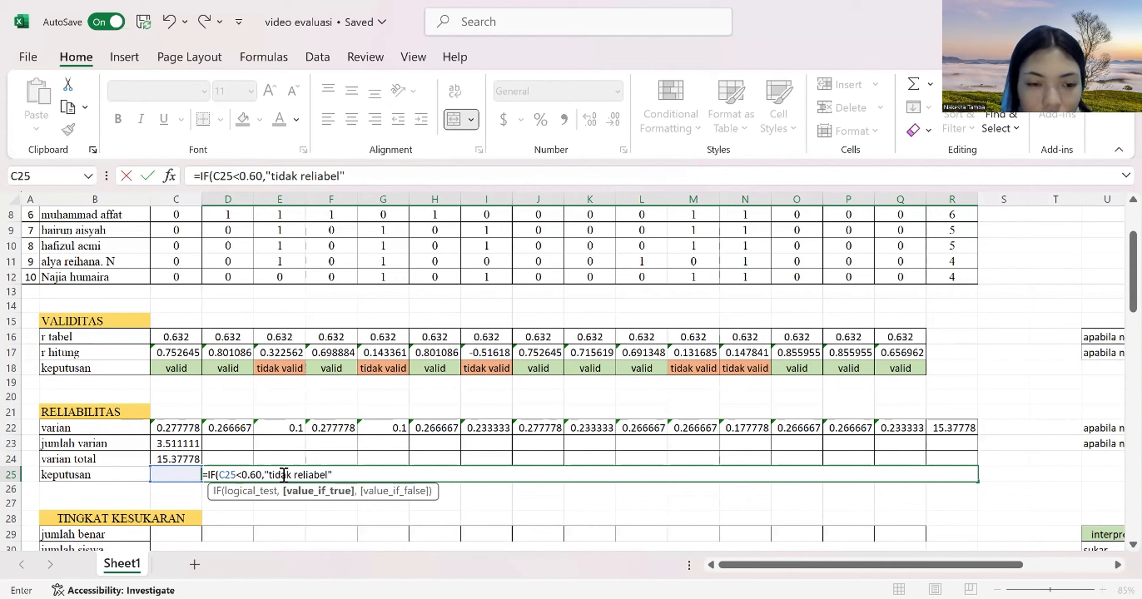
type(",")
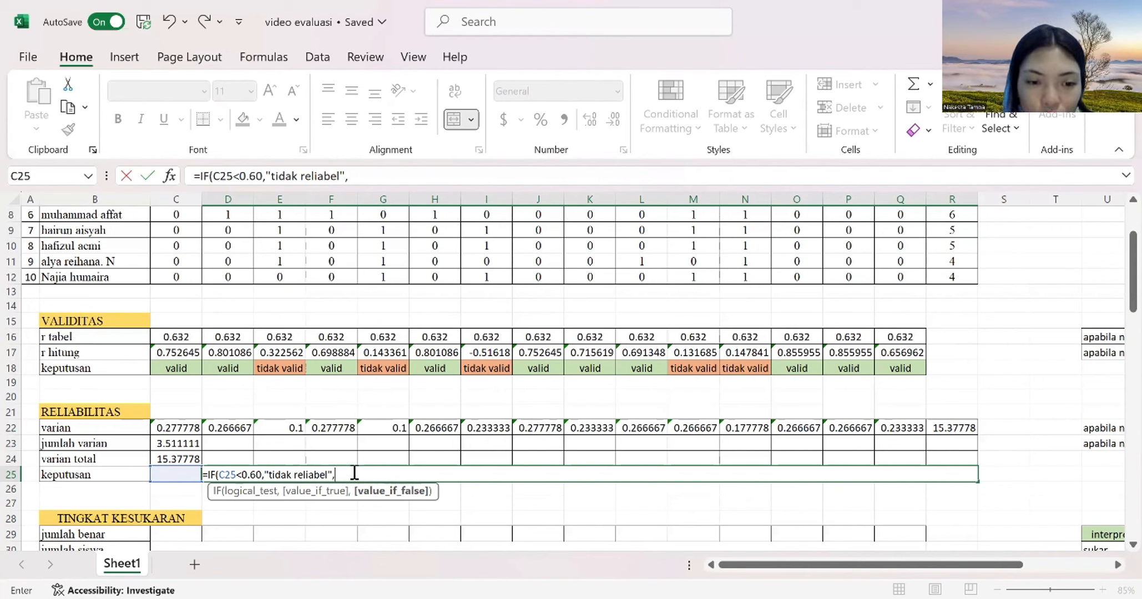
type("\"re")
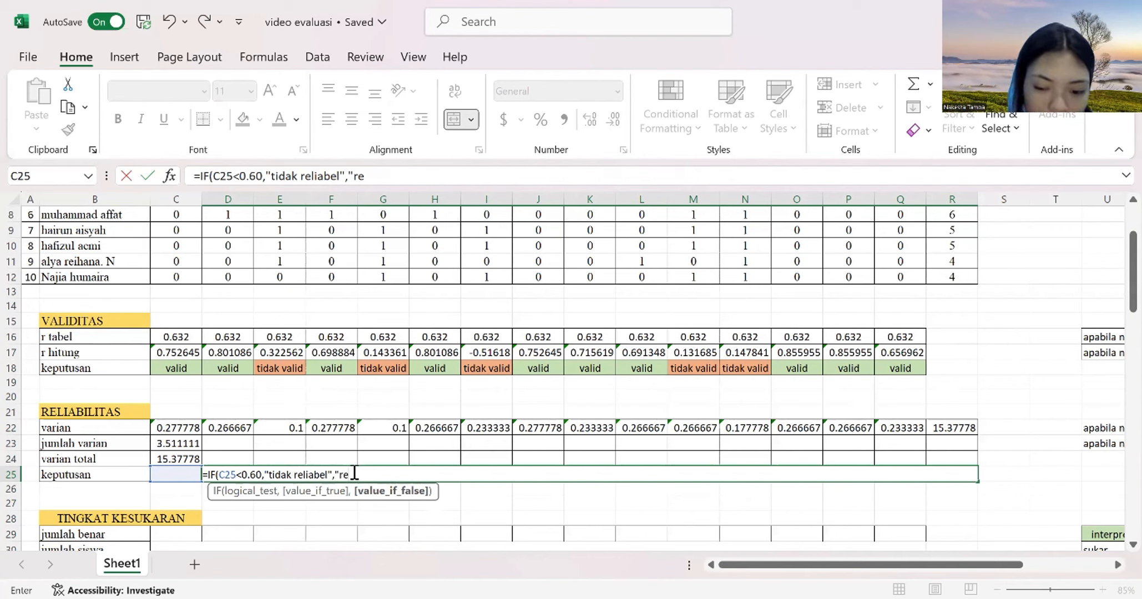
type("liabel\"")
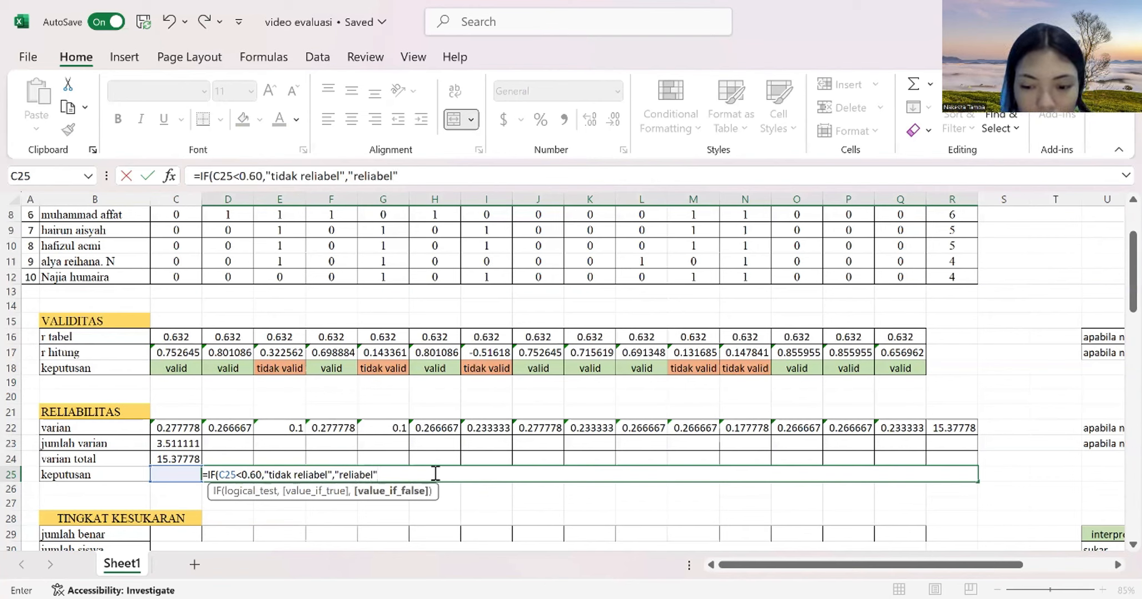
type(")")
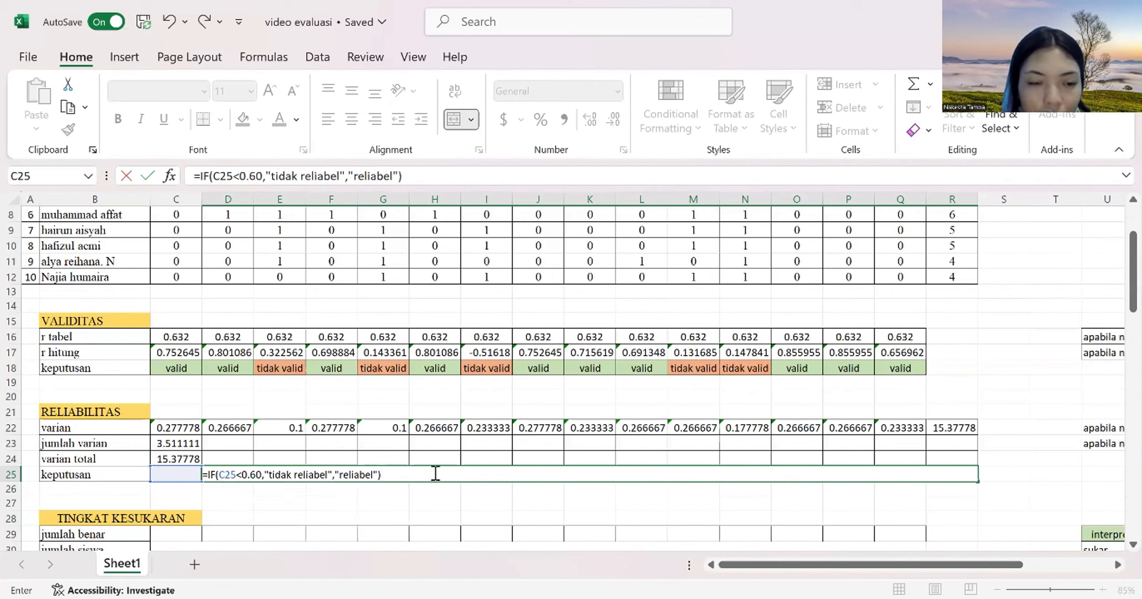
key("Return")
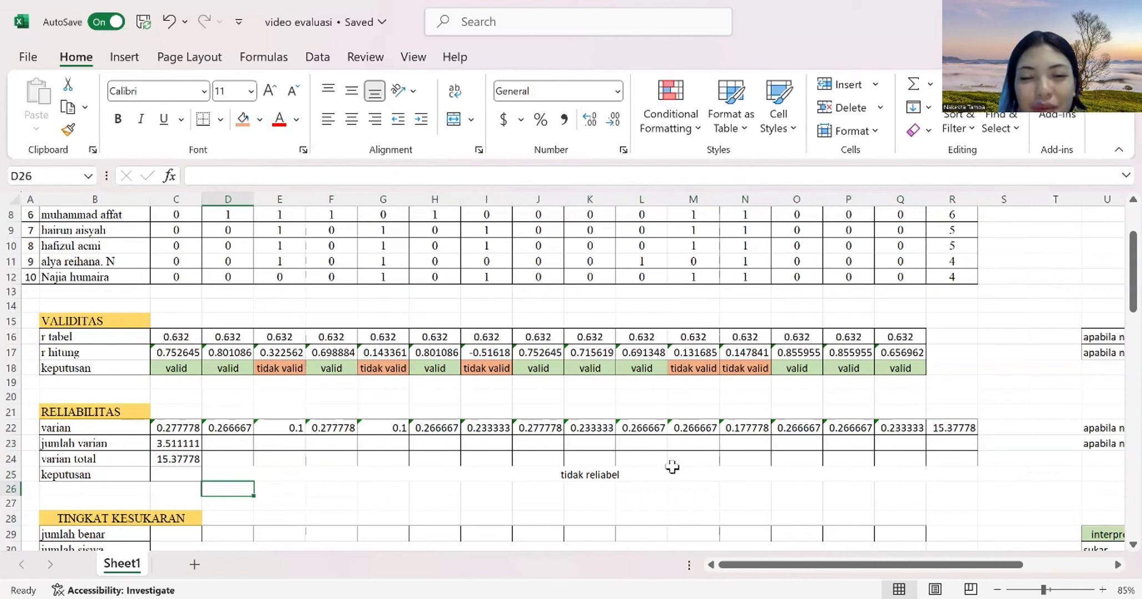
- Start the reliability coefficient formula in C25 with the item-count factor (15/14) and a multiplication sign
left_click(164, 473)
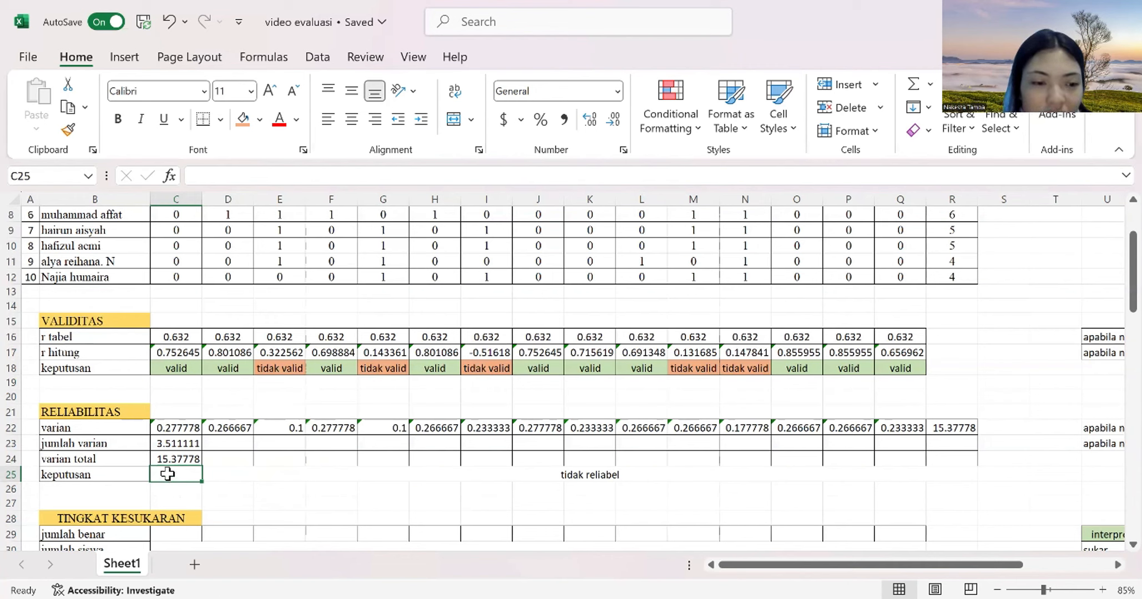
type("=")
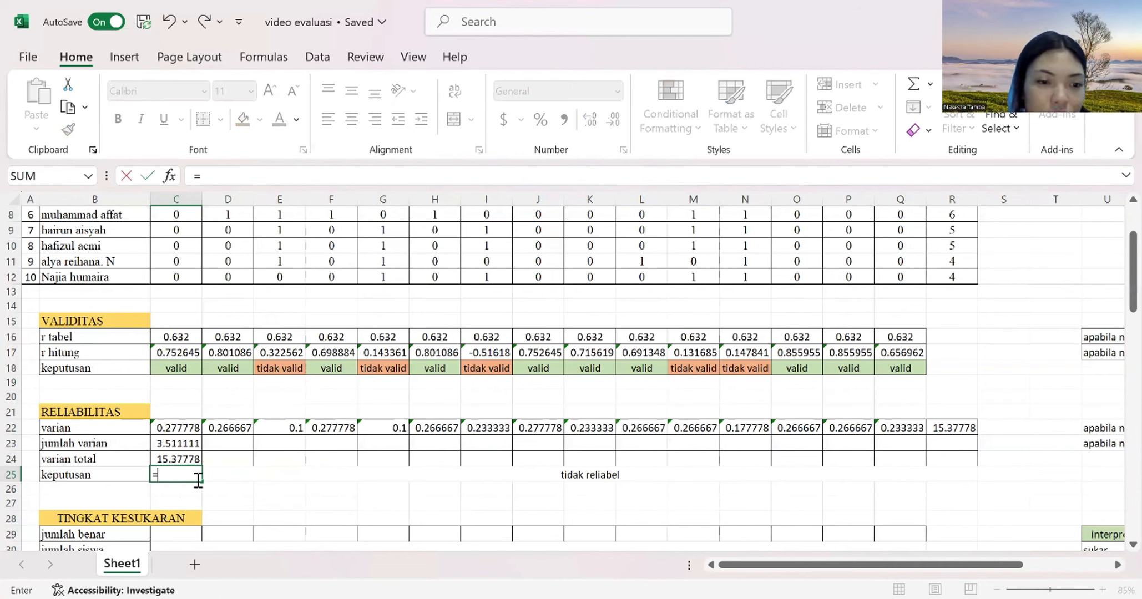
type("(")
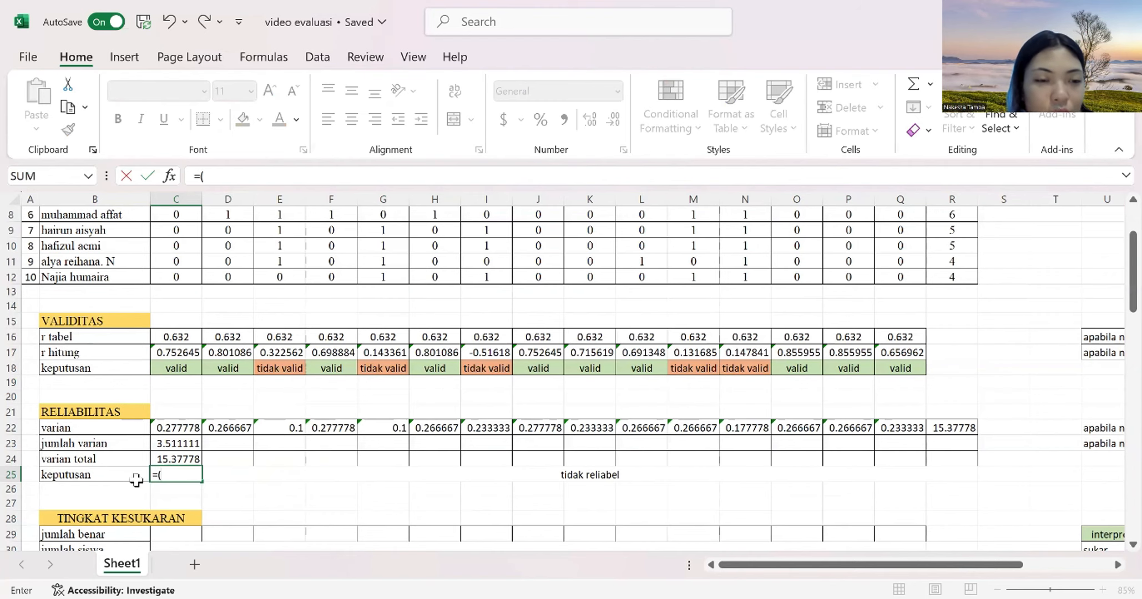
scroll(138, 480, "up", 3)
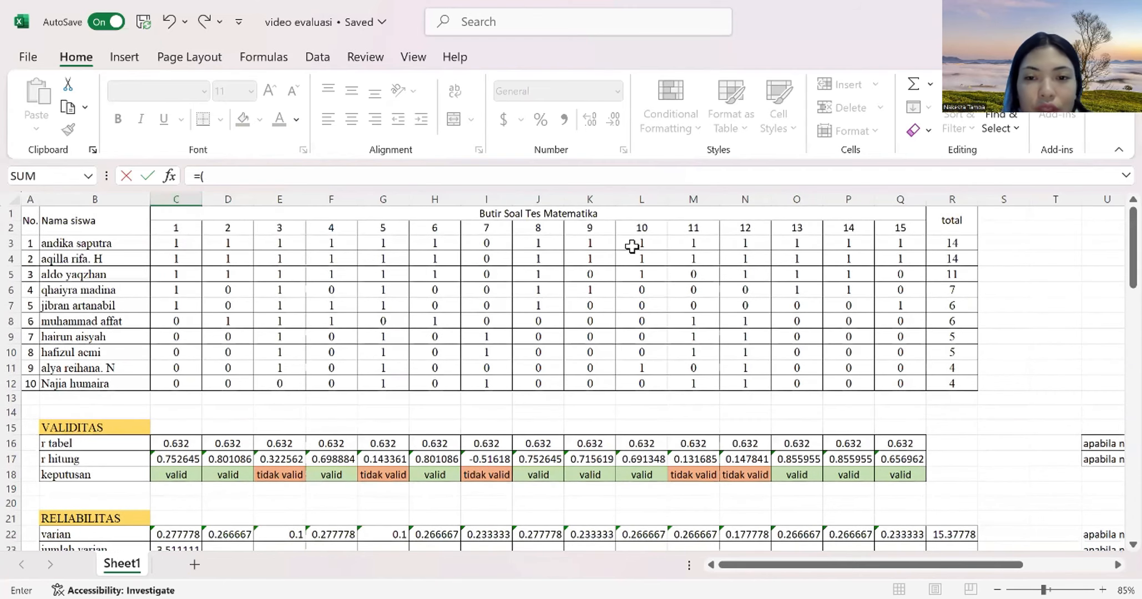
scroll(538, 352, "down", 7)
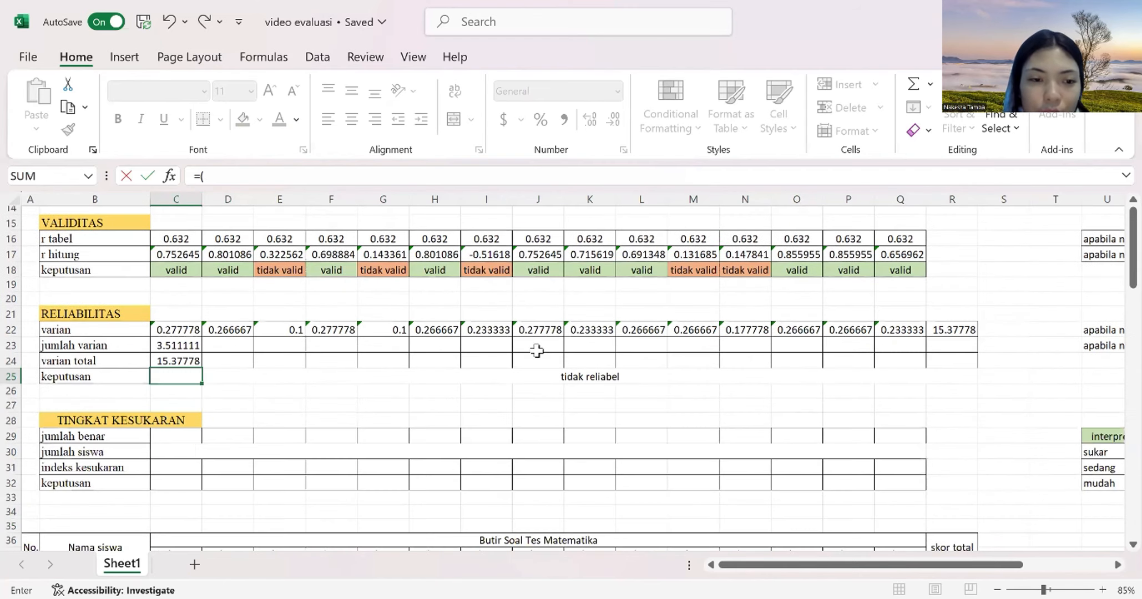
scroll(176, 299, "up", 1)
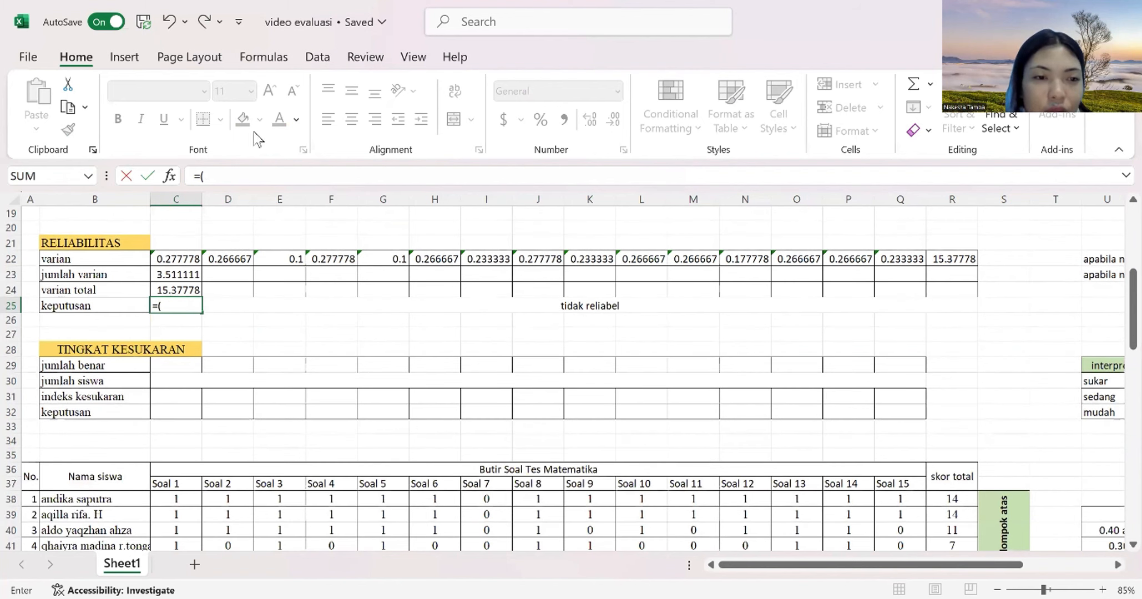
left_click(228, 178)
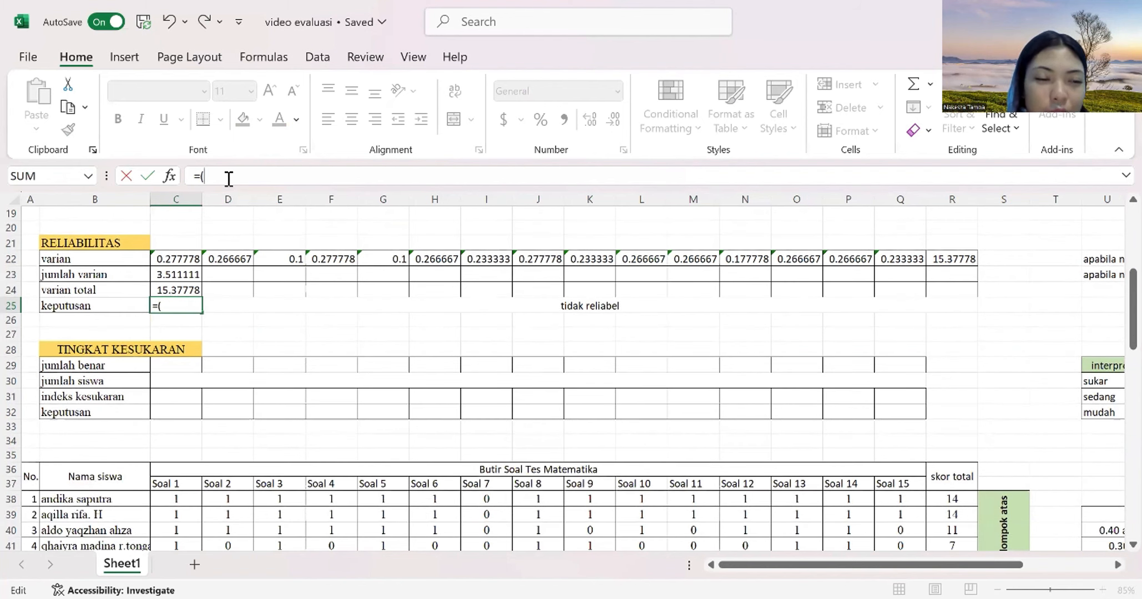
type("15/")
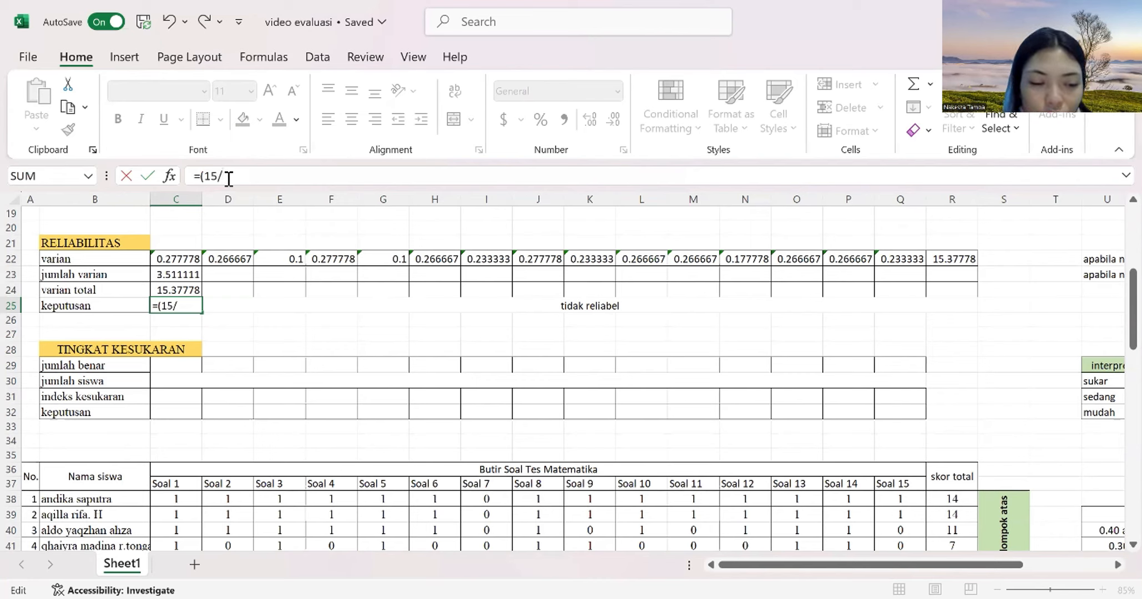
type("14")
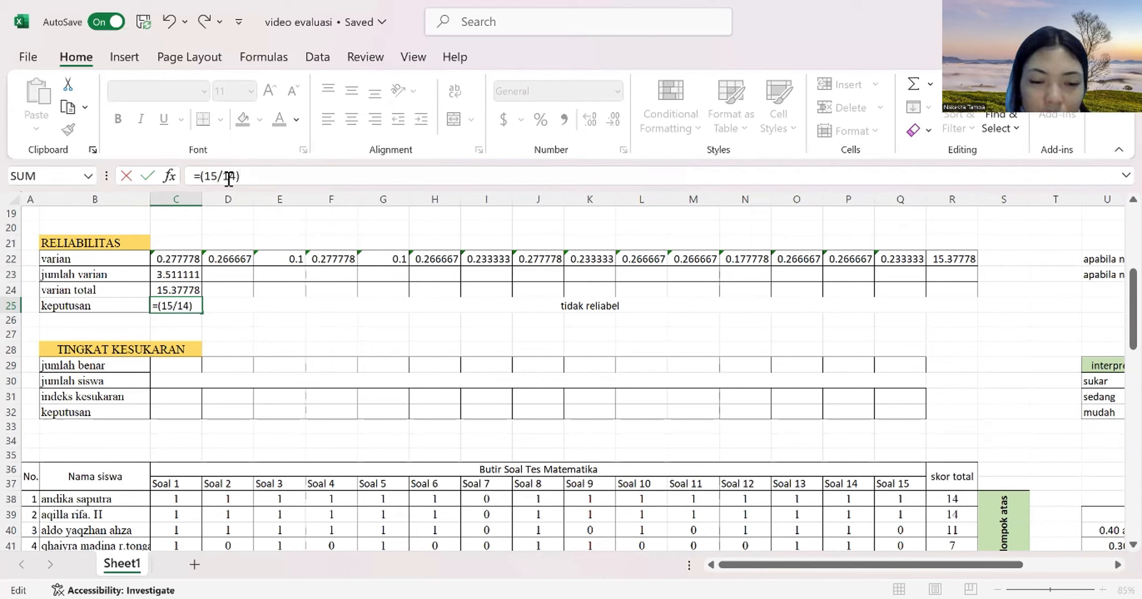
type(")*")
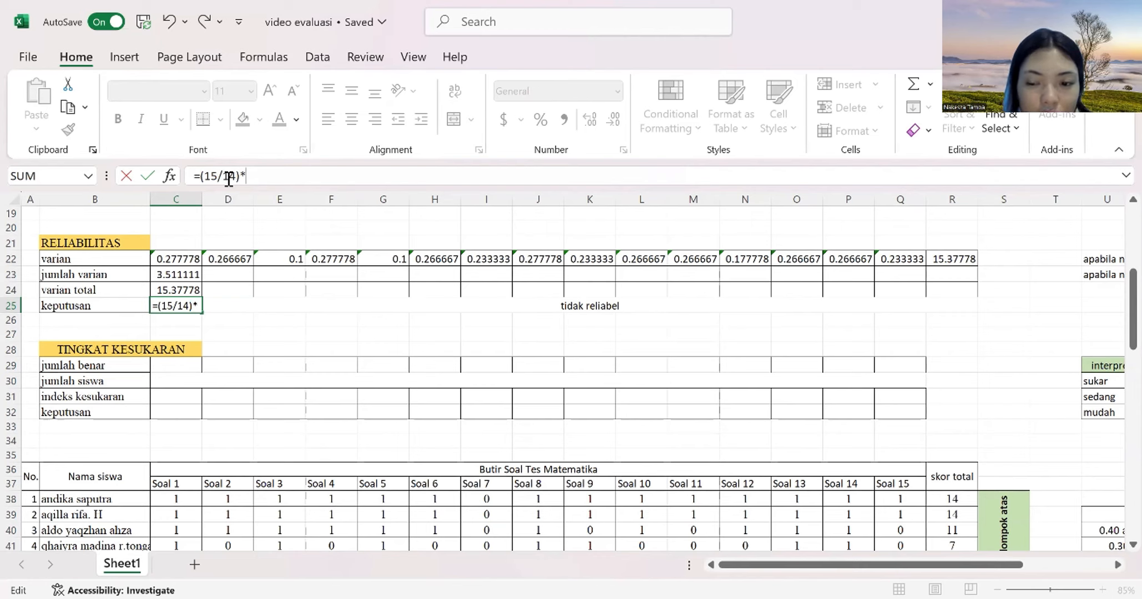
- Complete the C25 formula by multiplying by (1-C23/C24), using the summed item variances and the total variance
type("(1-")
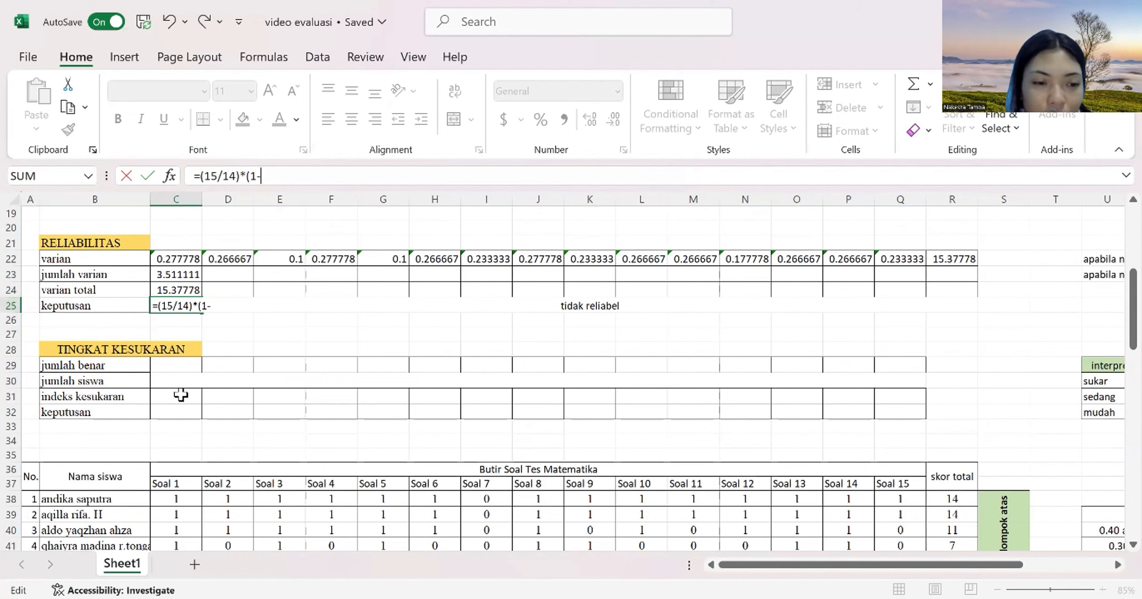
scroll(181, 395, "up", 1)
scroll(184, 377, "up", 1)
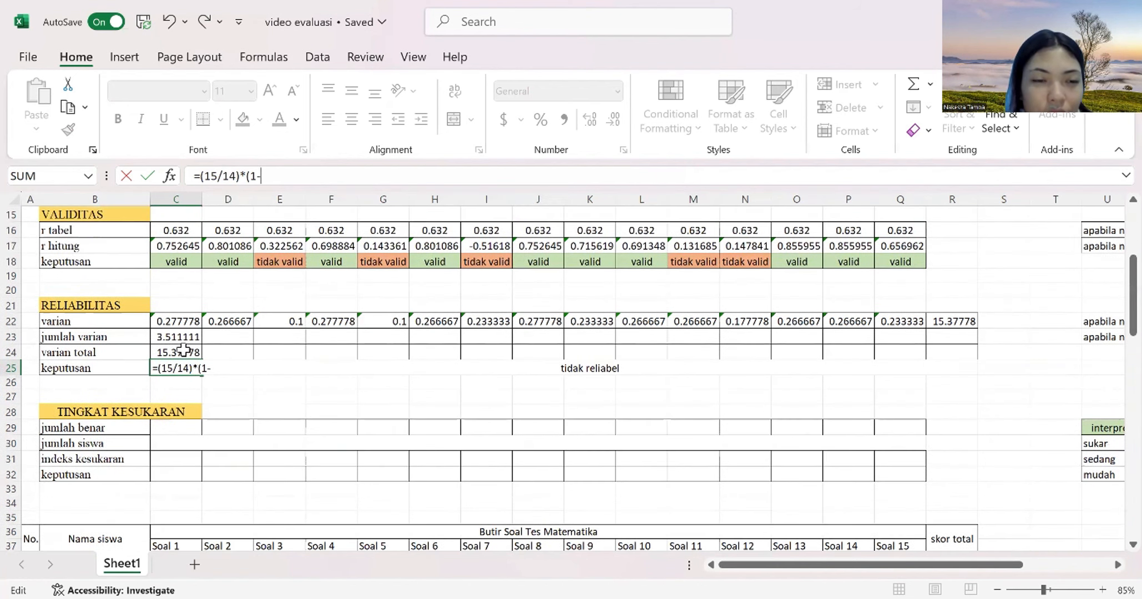
left_click(185, 337)
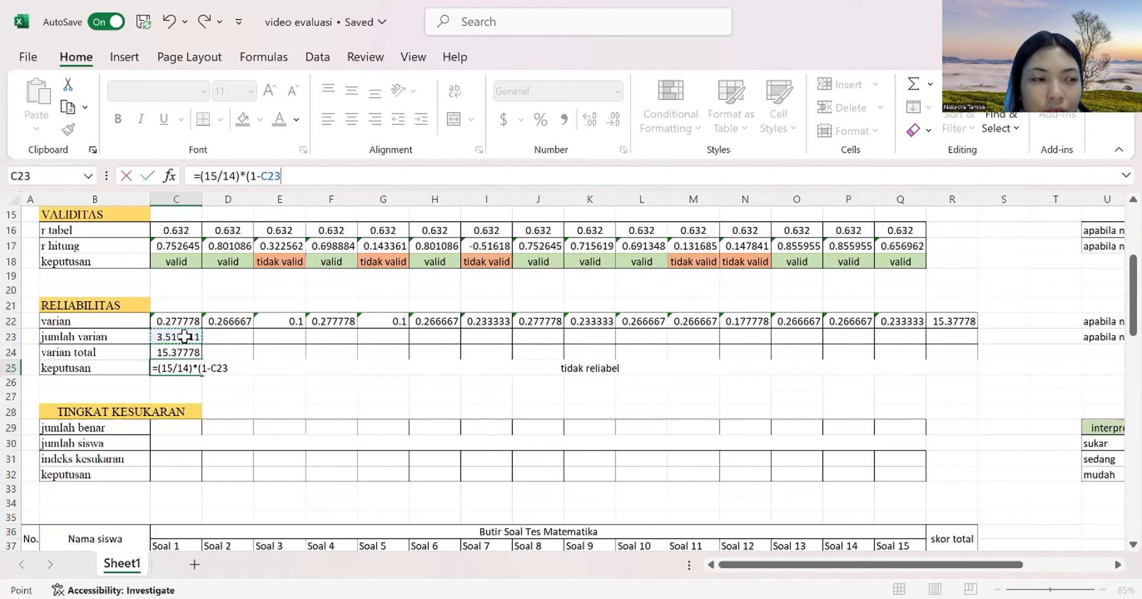
type("/")
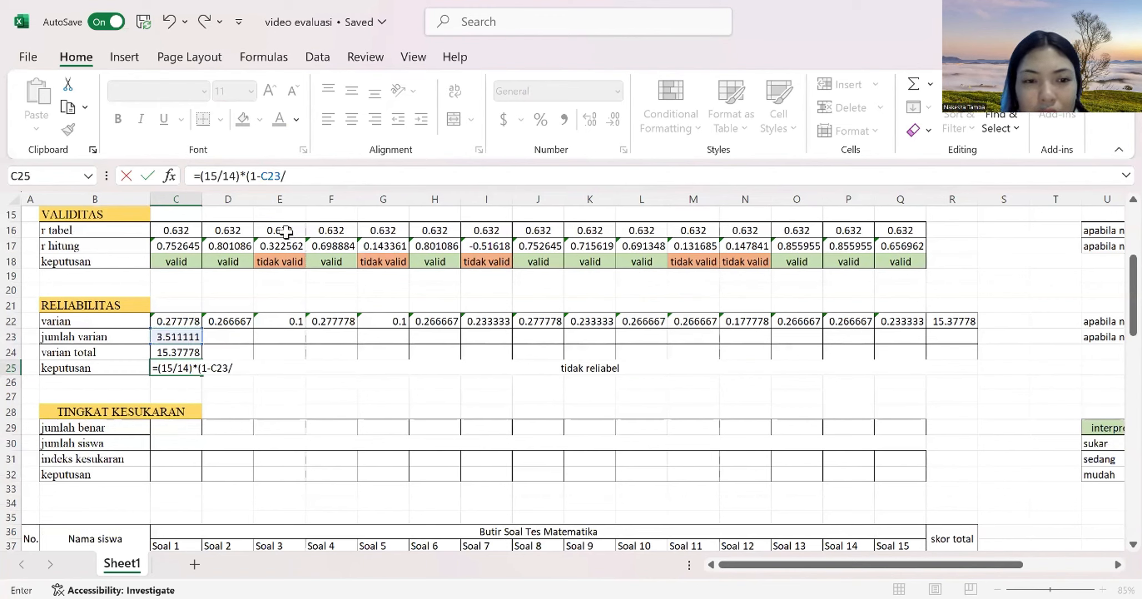
left_click(185, 352)
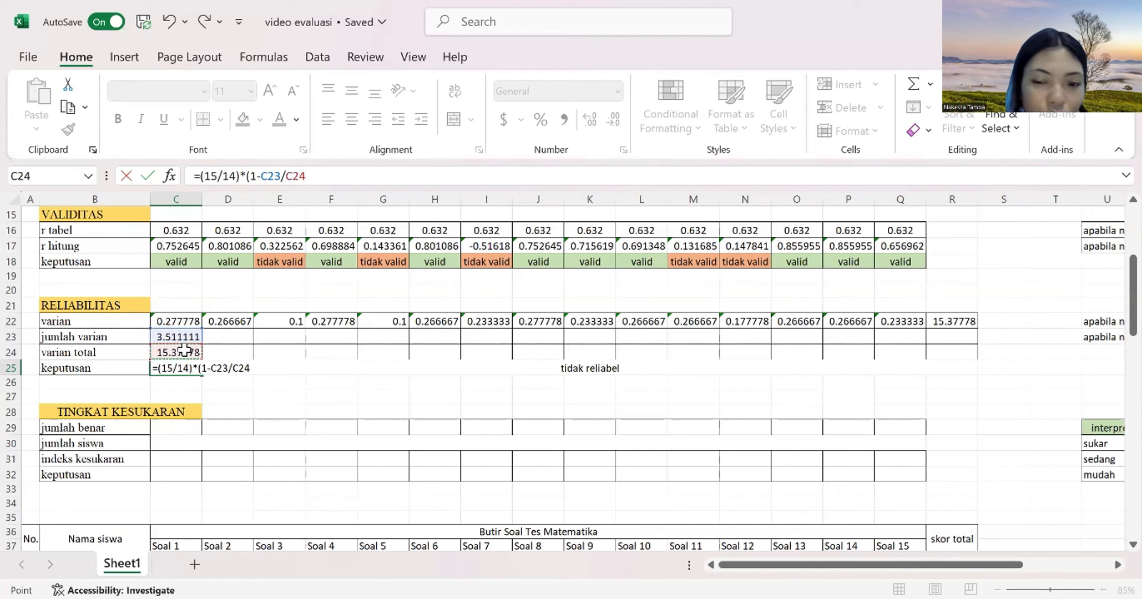
type("0")
key("BackSpace")
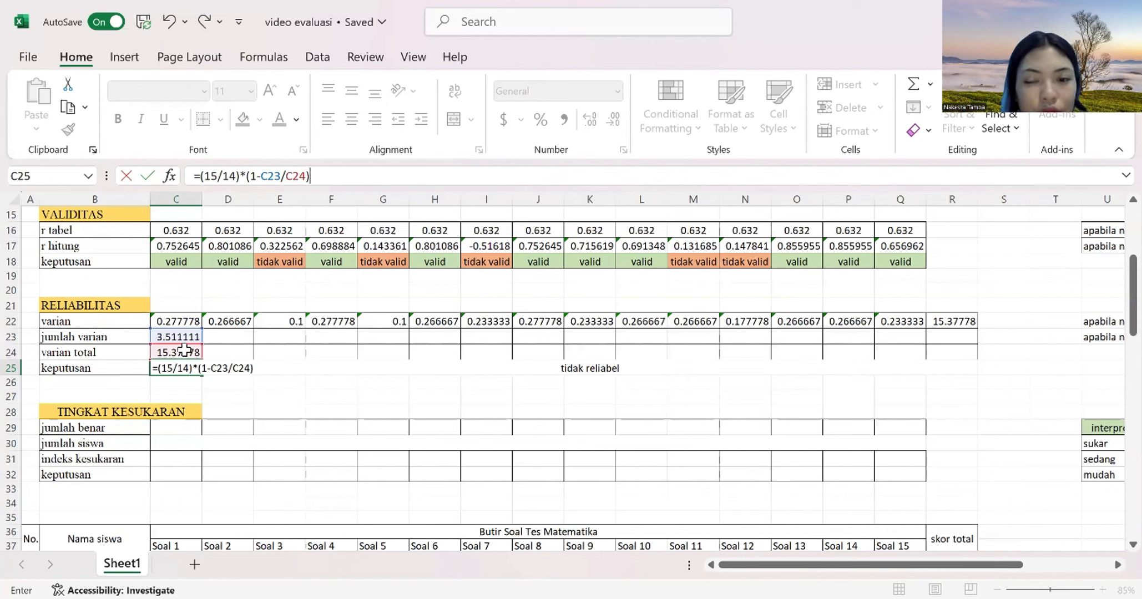
key("Return")
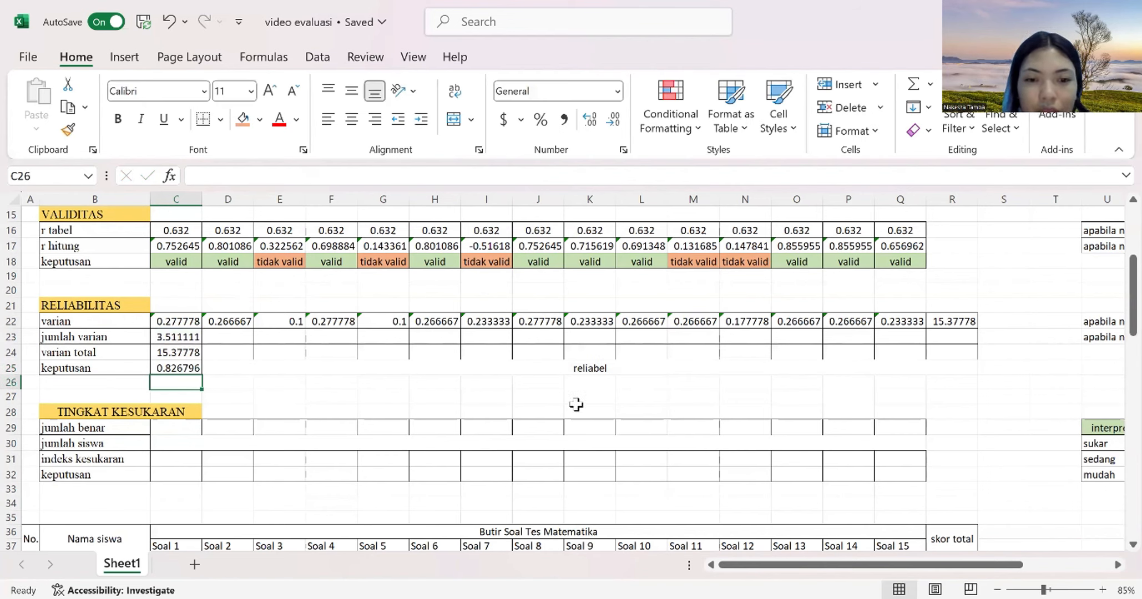
- Add cell borders around the merged reliability decision cell D25
scroll(551, 383, "up", 1)
scroll(553, 383, "up", 3)
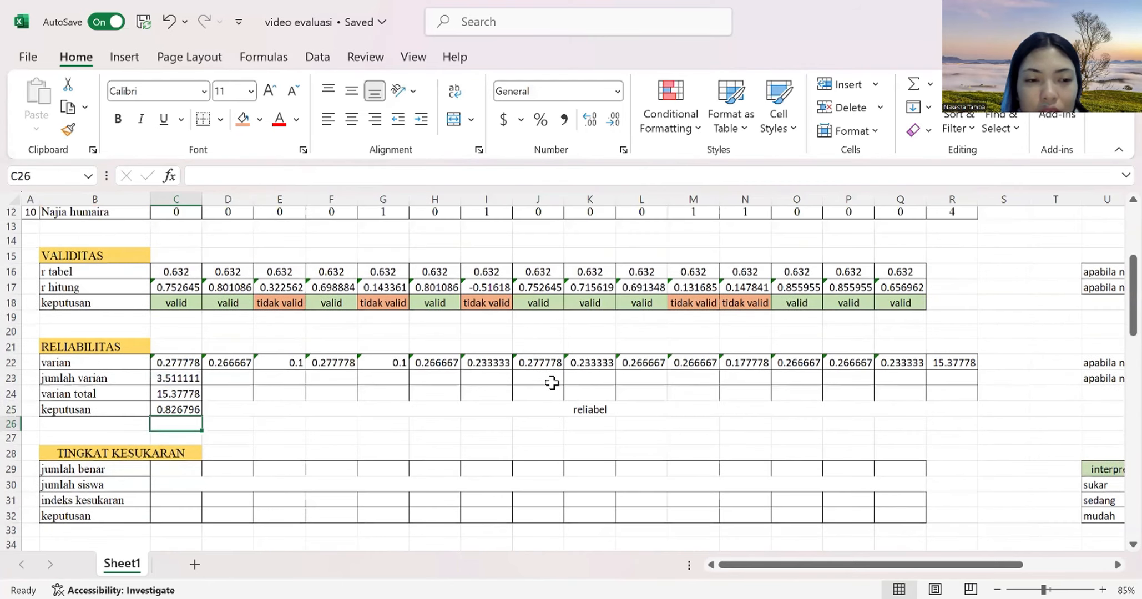
scroll(552, 383, "up", 1)
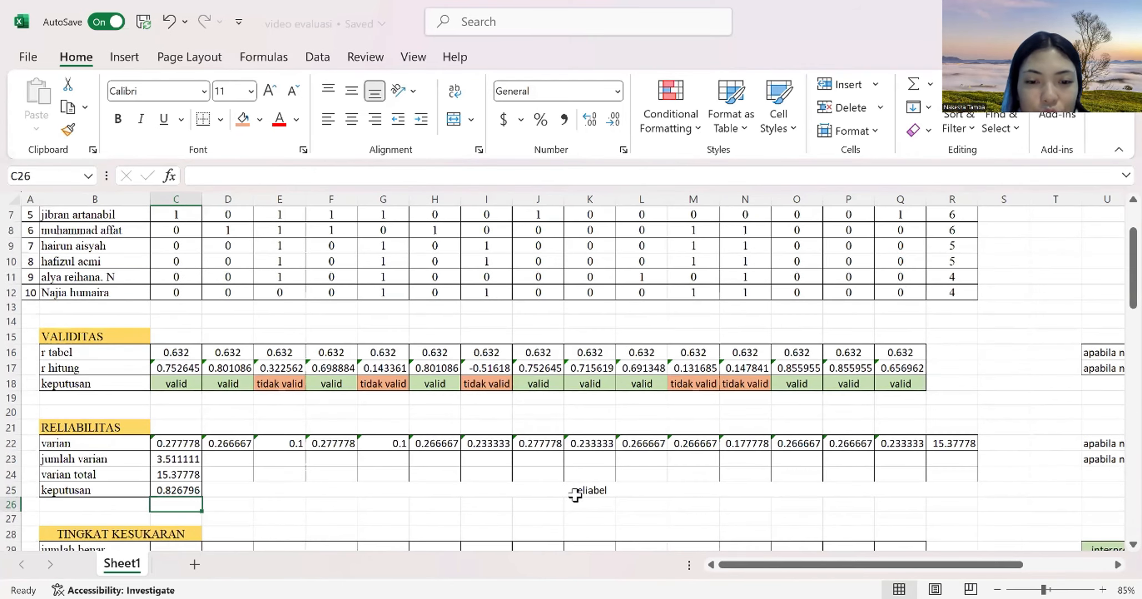
scroll(466, 377, "up", 2)
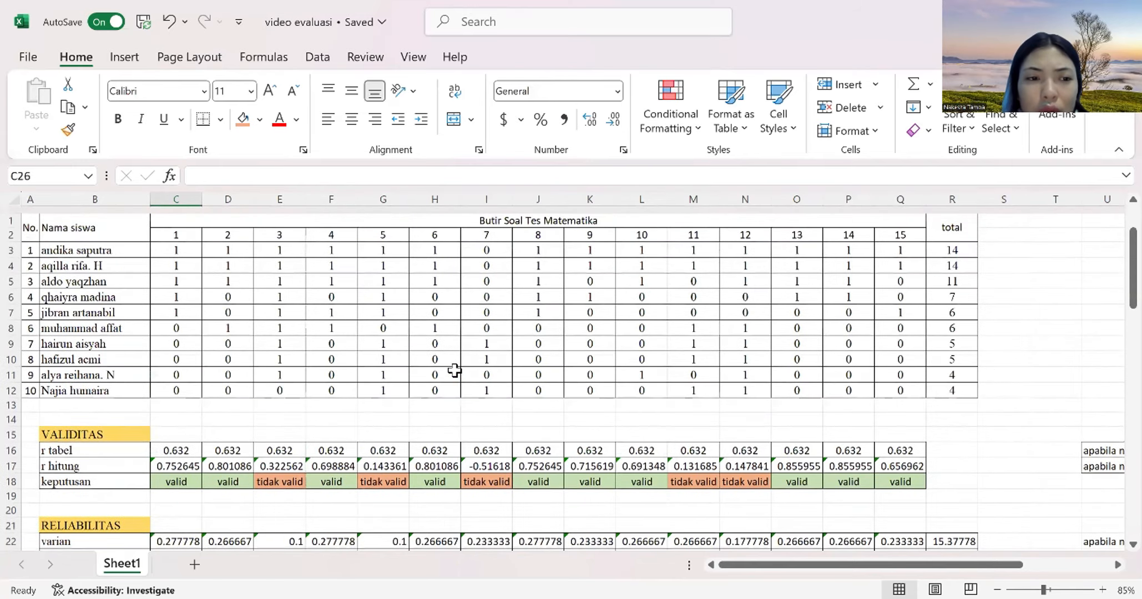
scroll(454, 371, "down", 5)
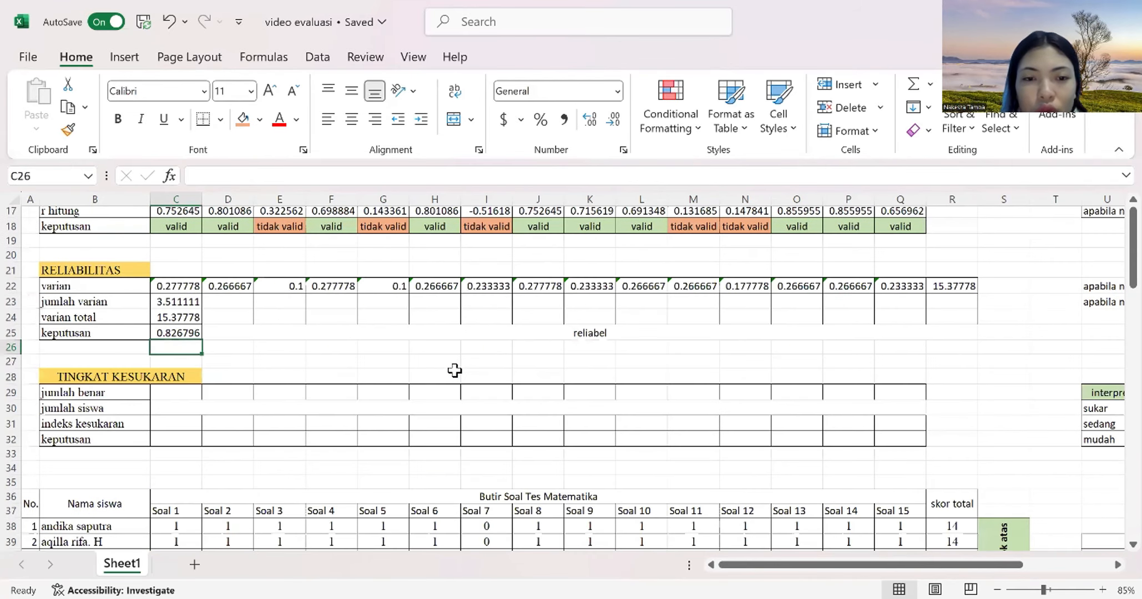
scroll(454, 371, "up", 2)
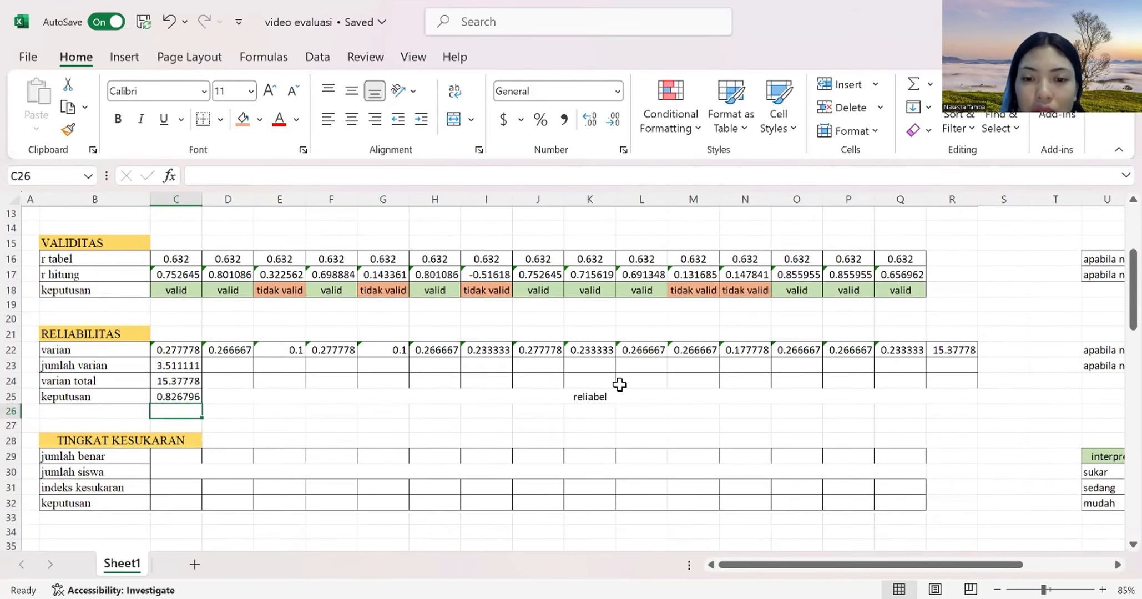
left_click(311, 395)
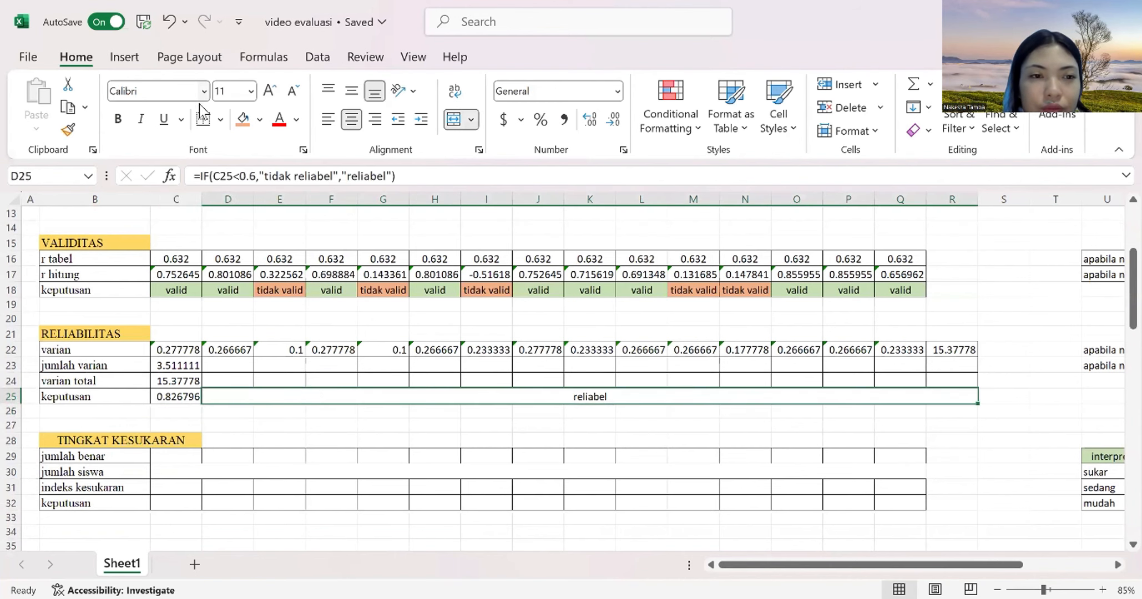
left_click(371, 414)
scroll(370, 414, "down", 2)
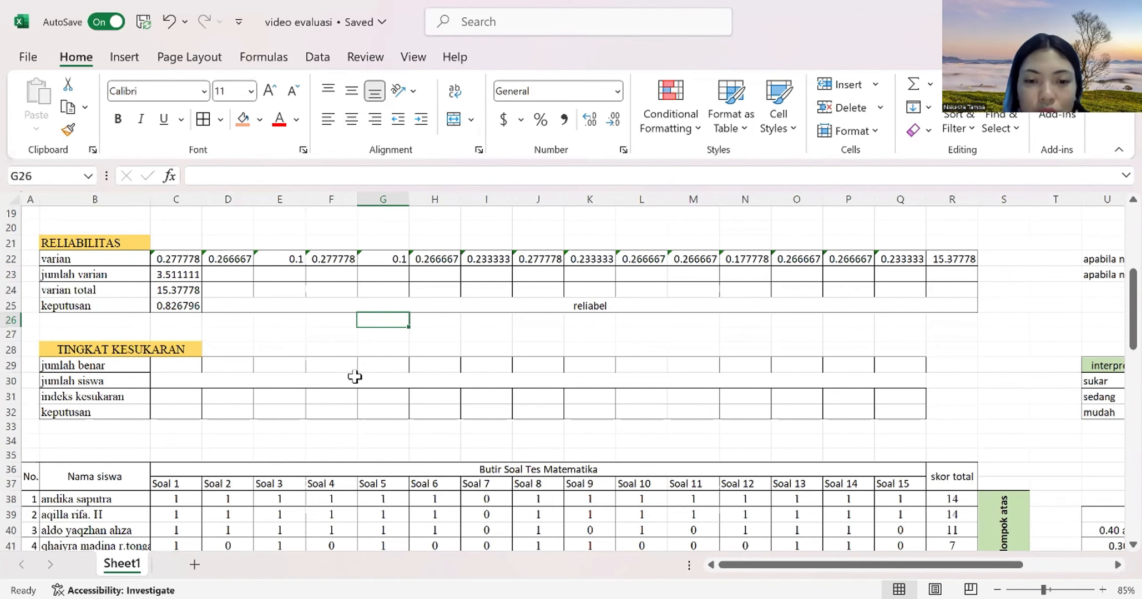
- Consult the difficulty interpretation table and formula, and start a SUM formula in C29 for question 1's correct answers
scroll(355, 377, "right", 8)
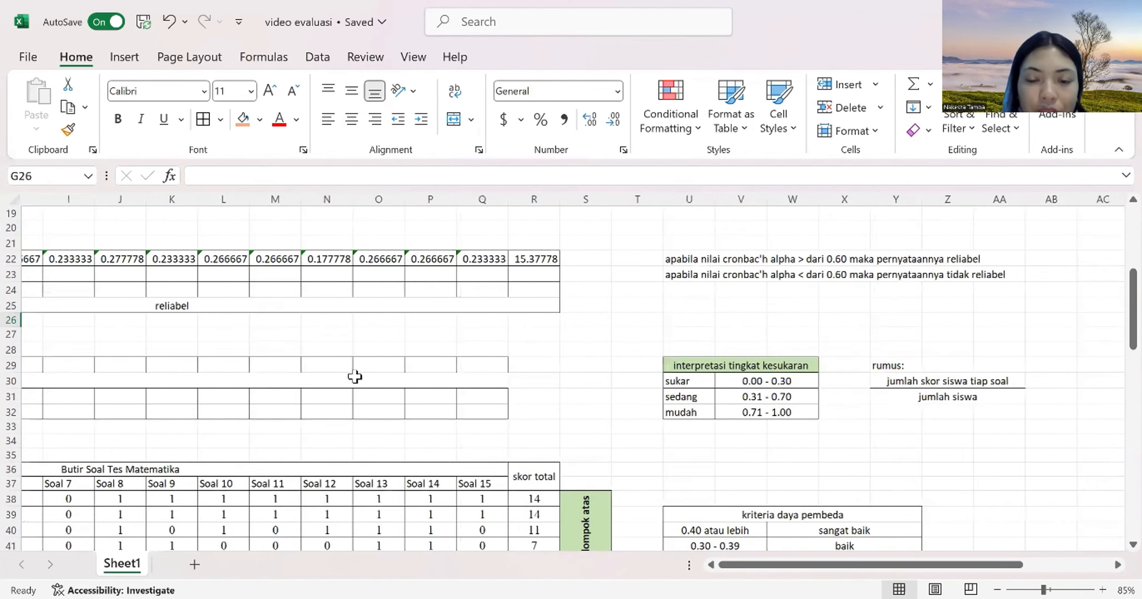
scroll(355, 376, "right", 2)
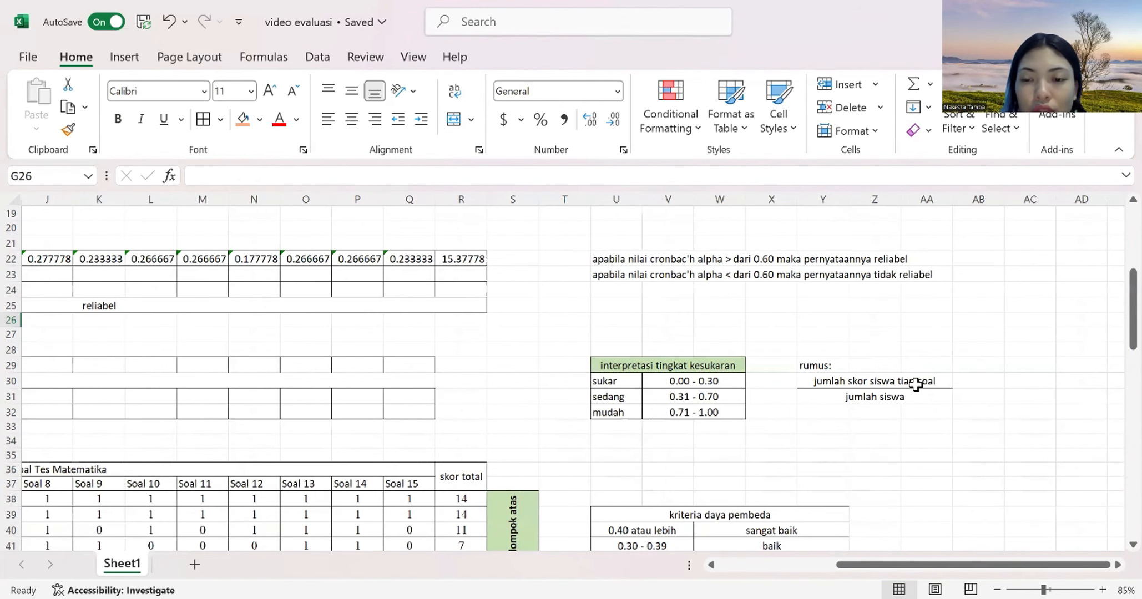
scroll(842, 407, "left", 1)
scroll(843, 406, "left", 8)
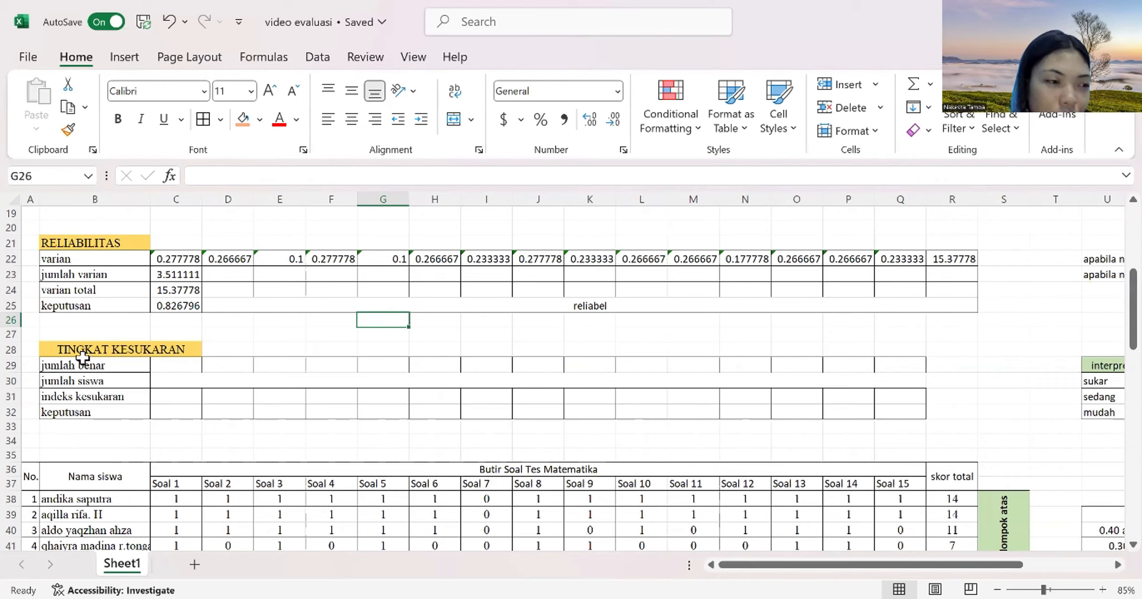
left_click(160, 365)
type("=")
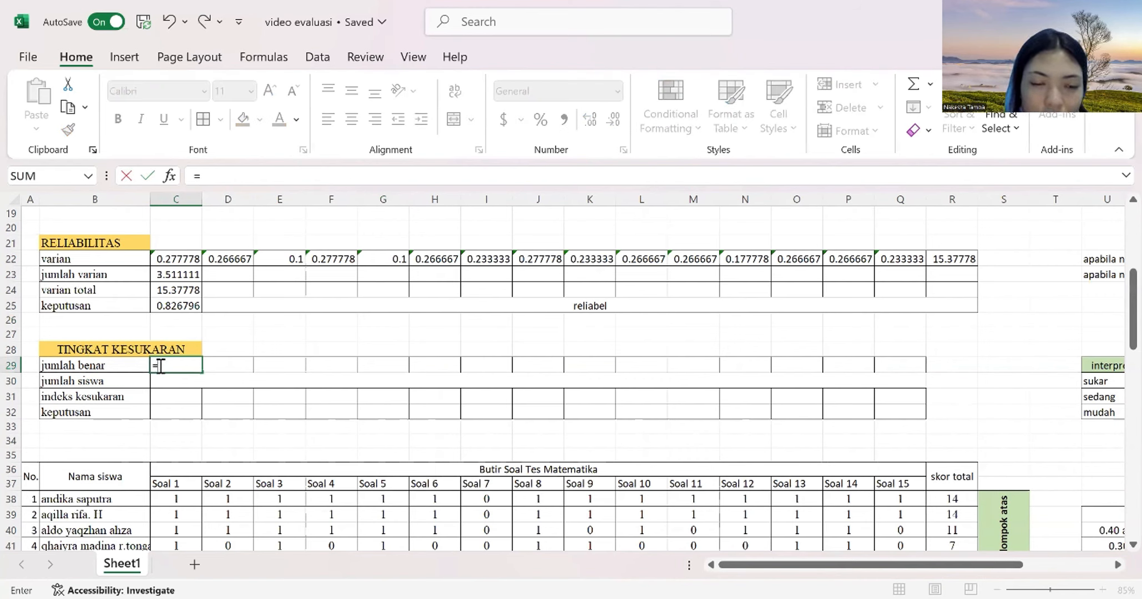
type("sum")
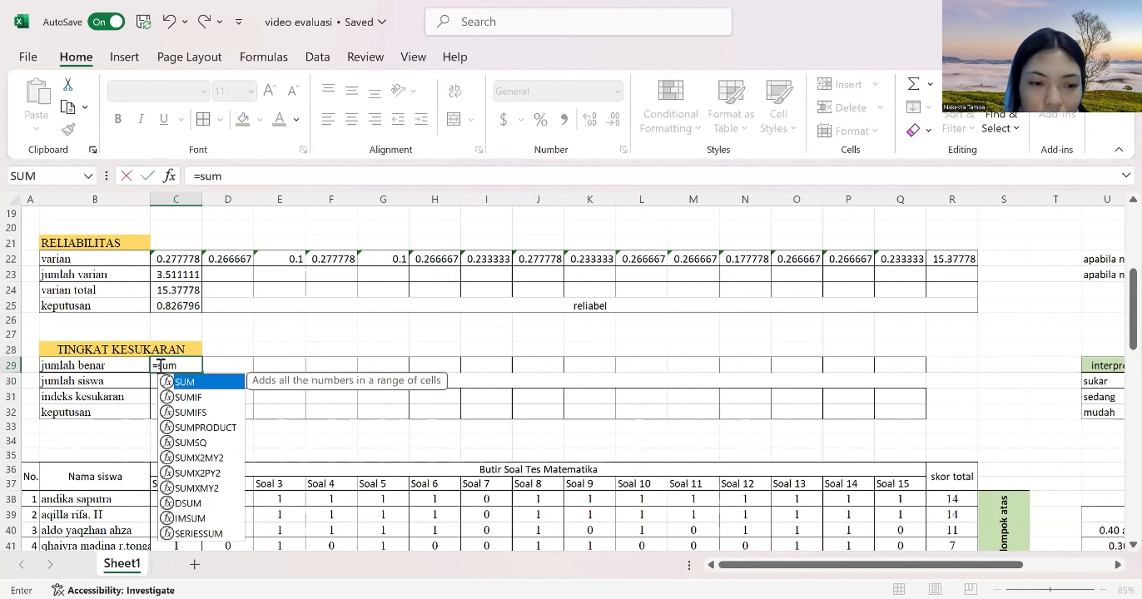
double_click(215, 383)
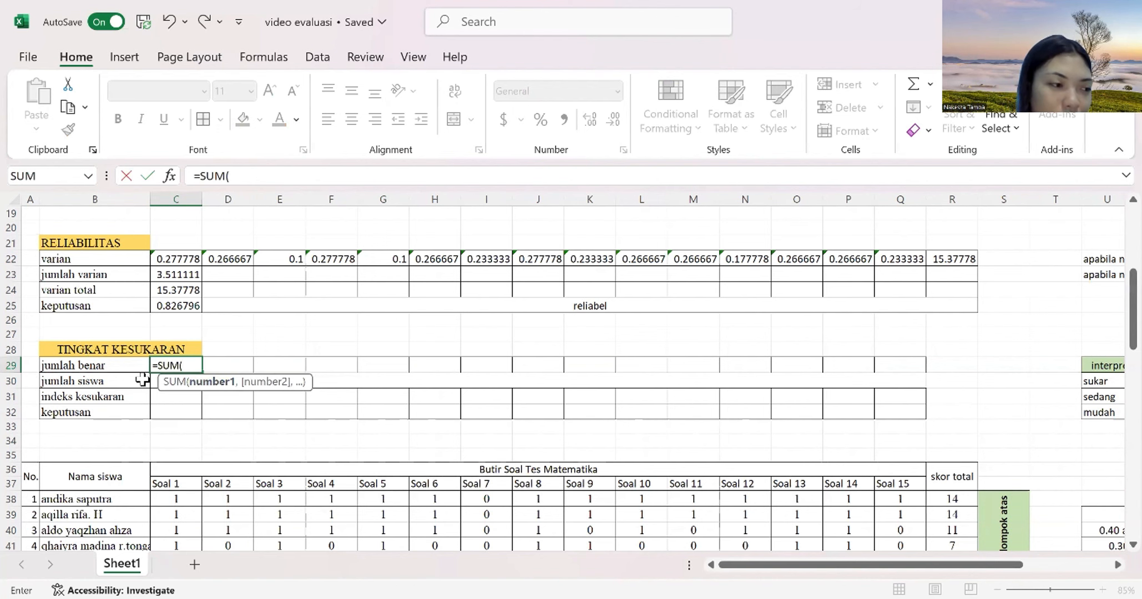
- Complete the C29 sum with the question 1 scores C3:C12 and fill it across the jumlah benar row to Q29
scroll(200, 306, "up", 6)
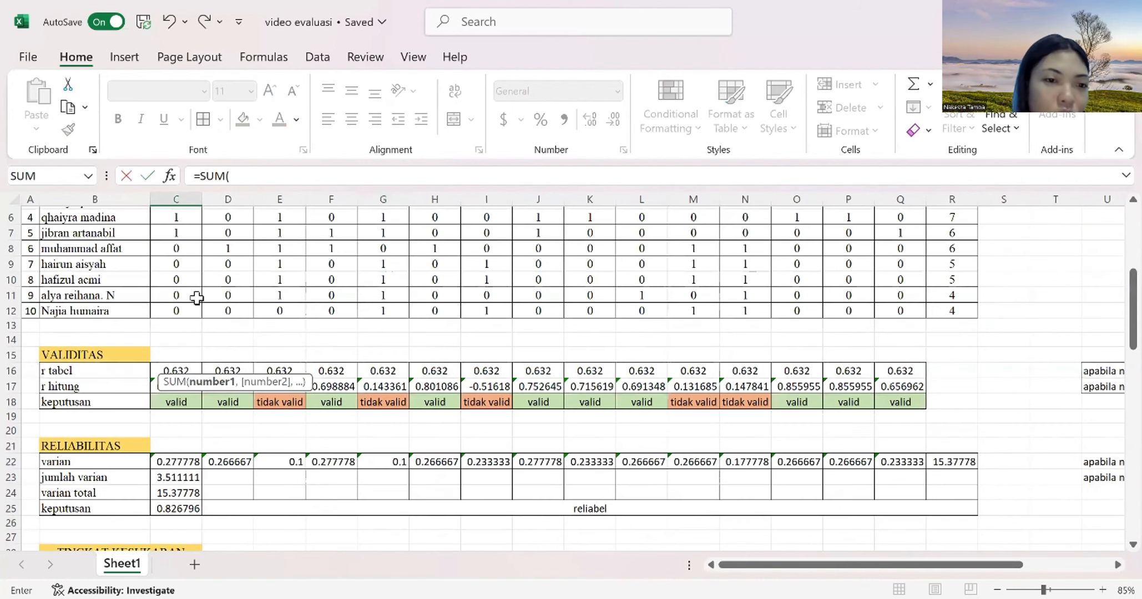
left_click(193, 246)
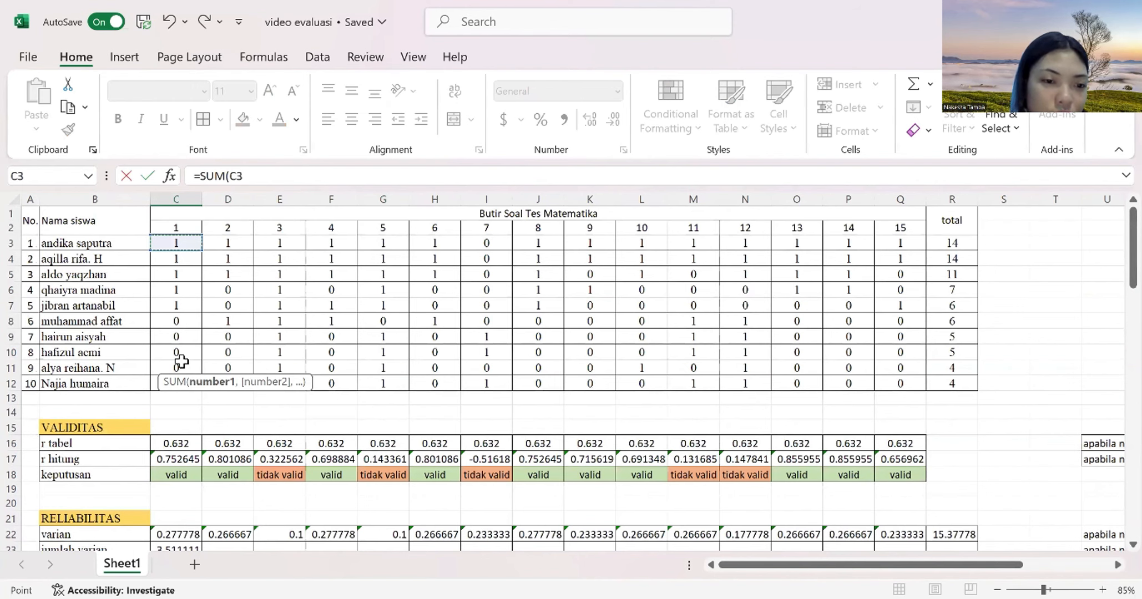
left_click(173, 379, "shift")
scroll(172, 366, "down", 5)
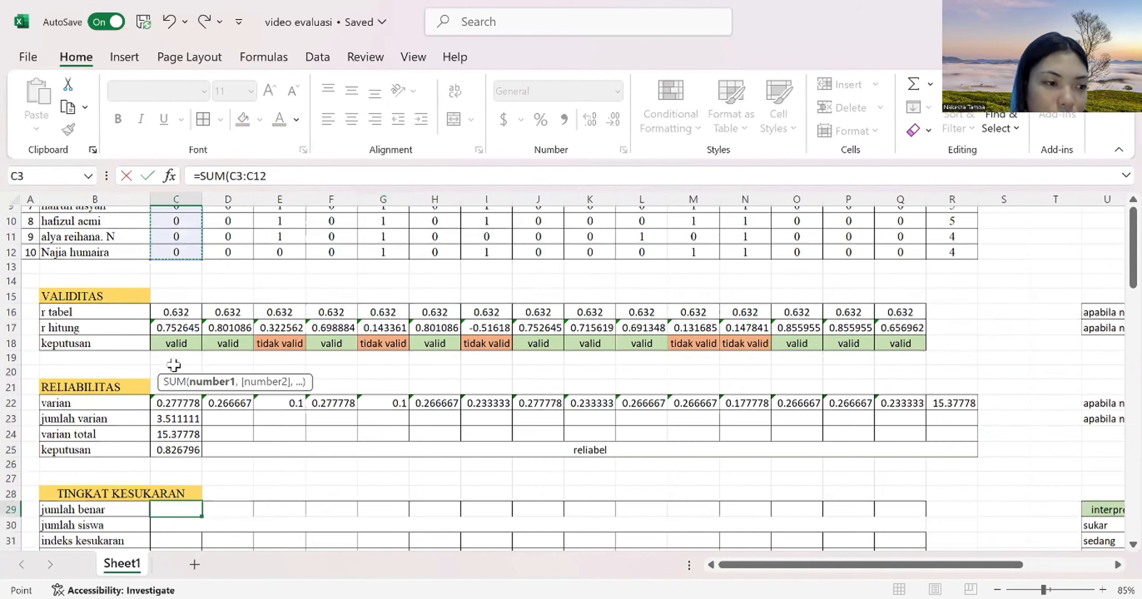
scroll(173, 366, "down", 3)
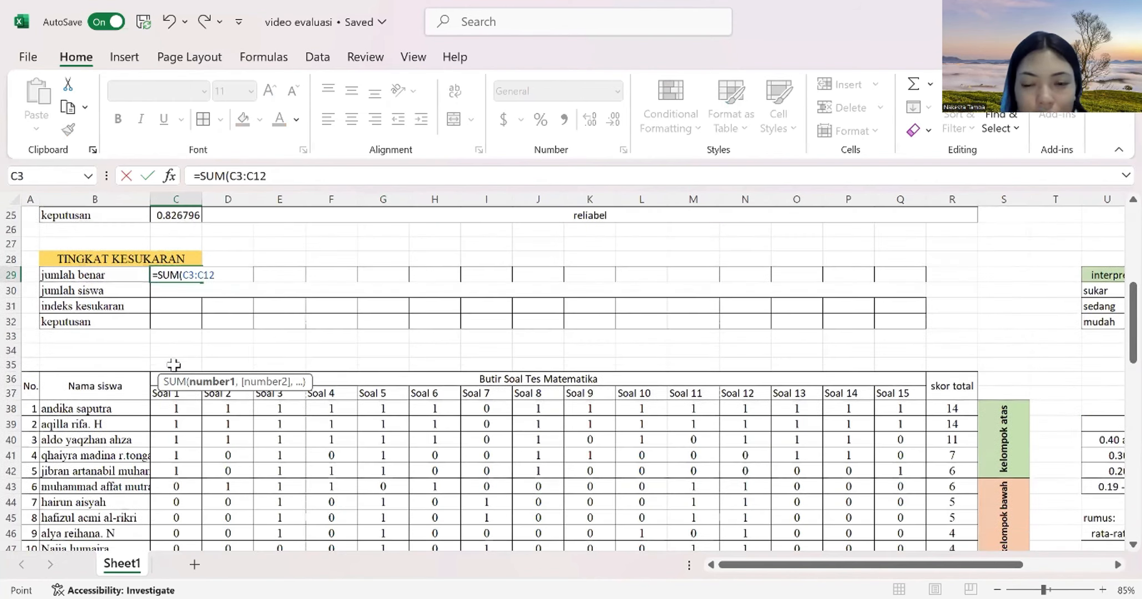
key("Return")
left_click(163, 275)
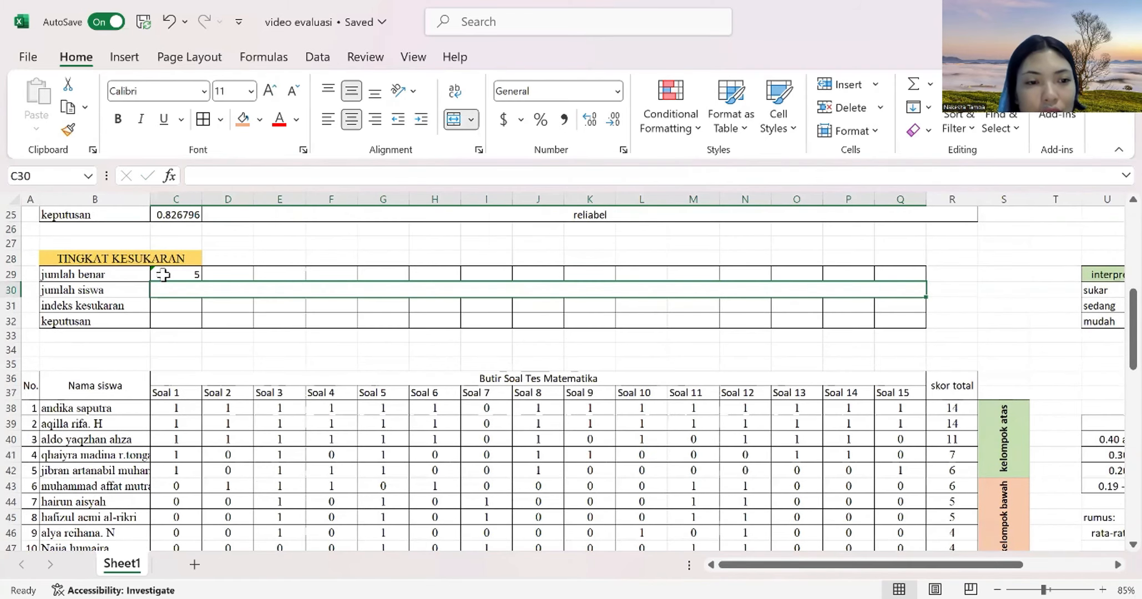
left_click_drag(196, 279, 910, 277)
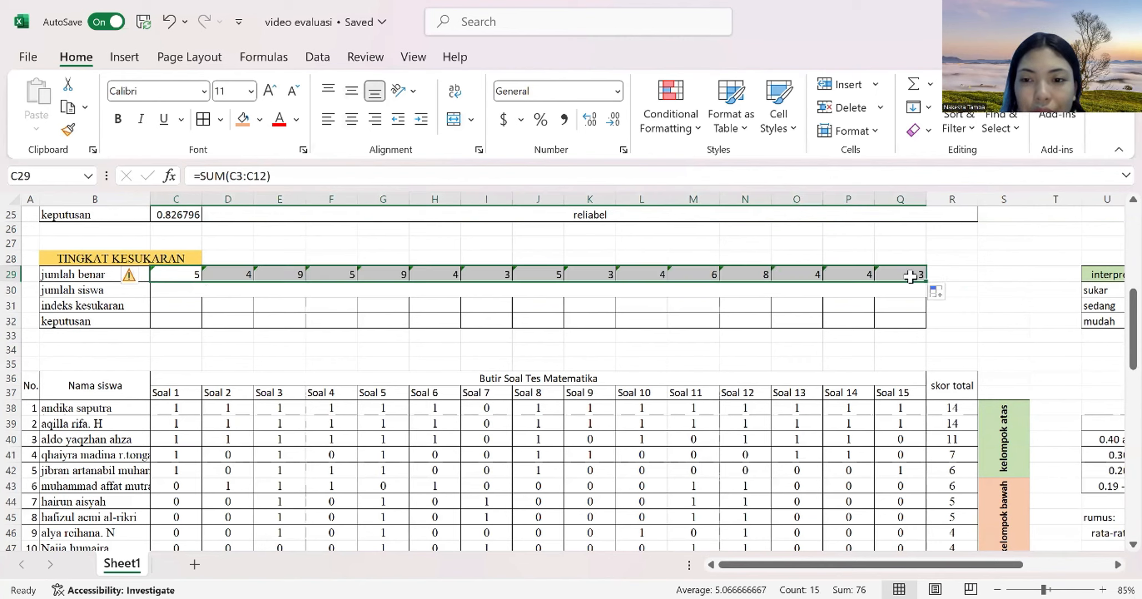
- Enter 10 as the number of students in the merged cell C30 and begin the difficulty index formula in C31
left_click(166, 291)
scroll(162, 292, "up", 6)
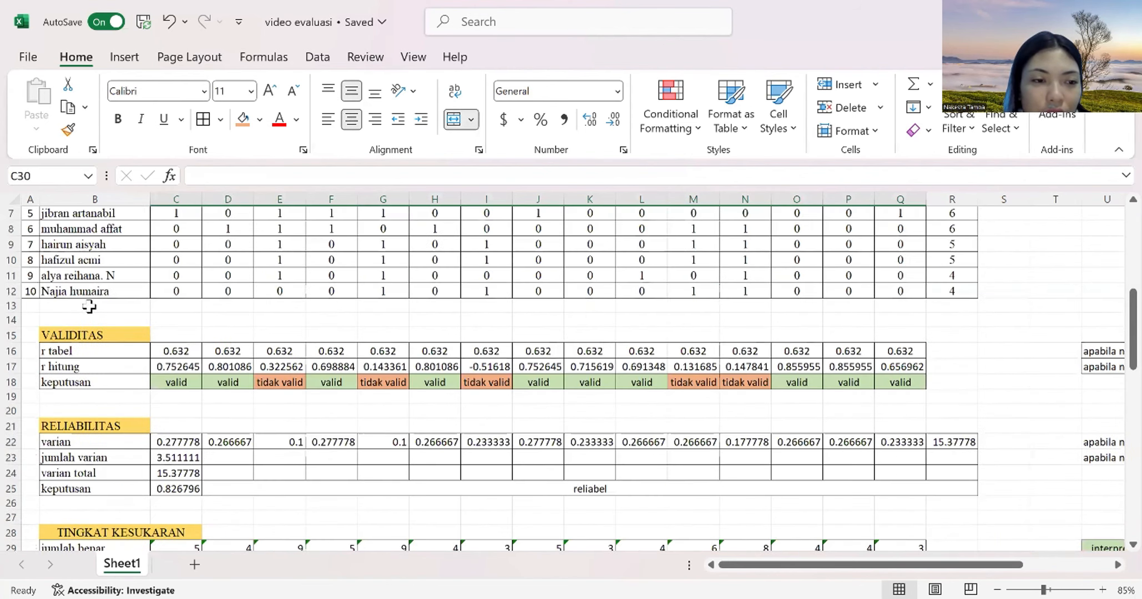
scroll(159, 314, "down", 3)
scroll(178, 398, "down", 1)
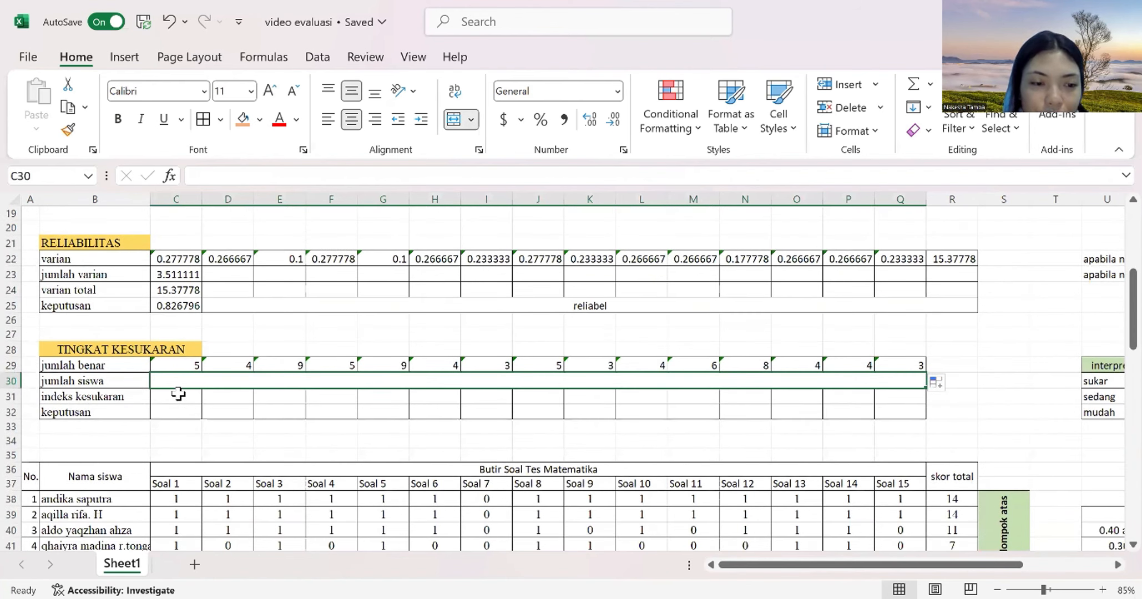
type("10")
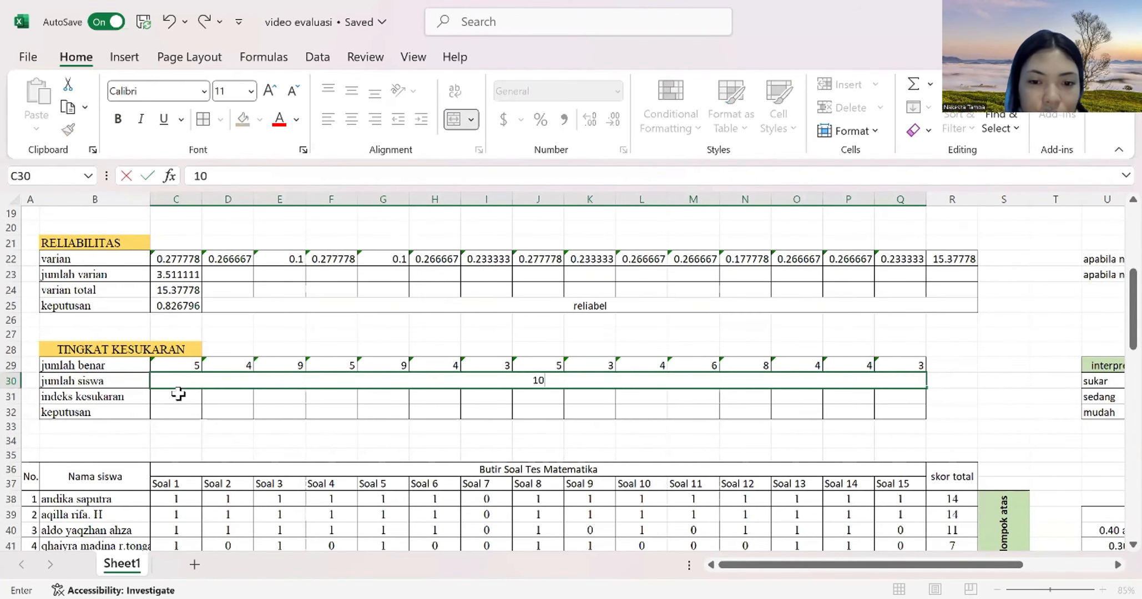
scroll(178, 394, "down", 1)
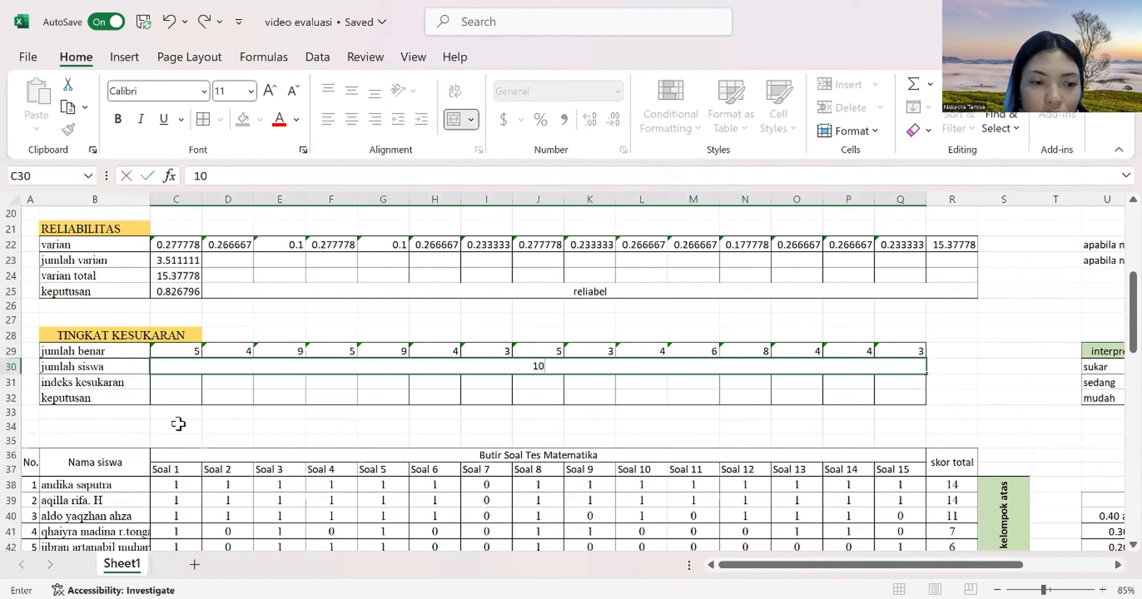
left_click(172, 379)
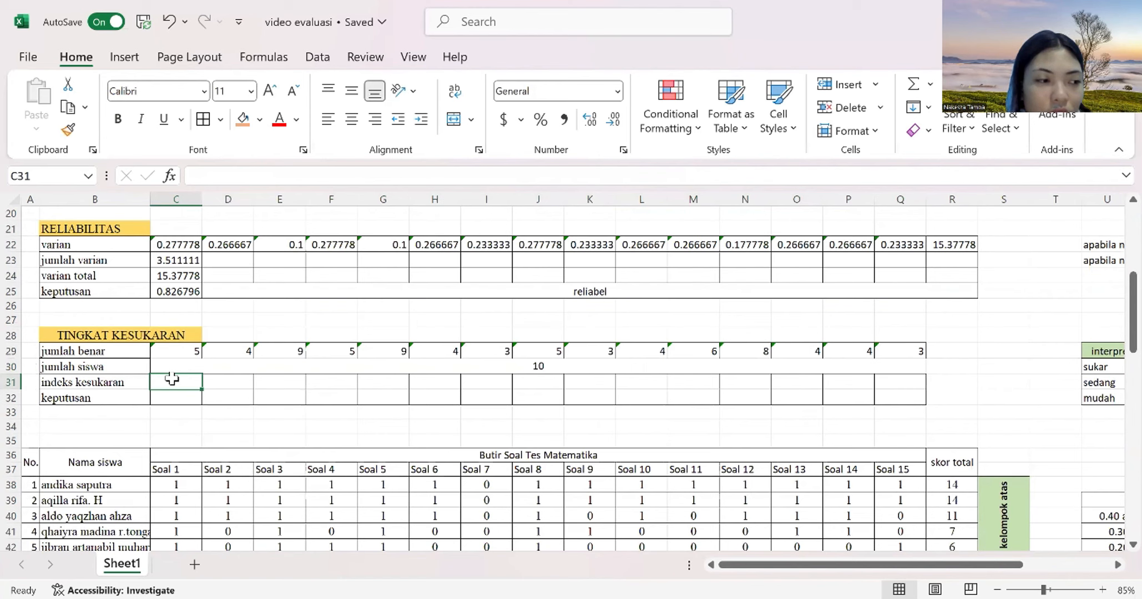
type("=")
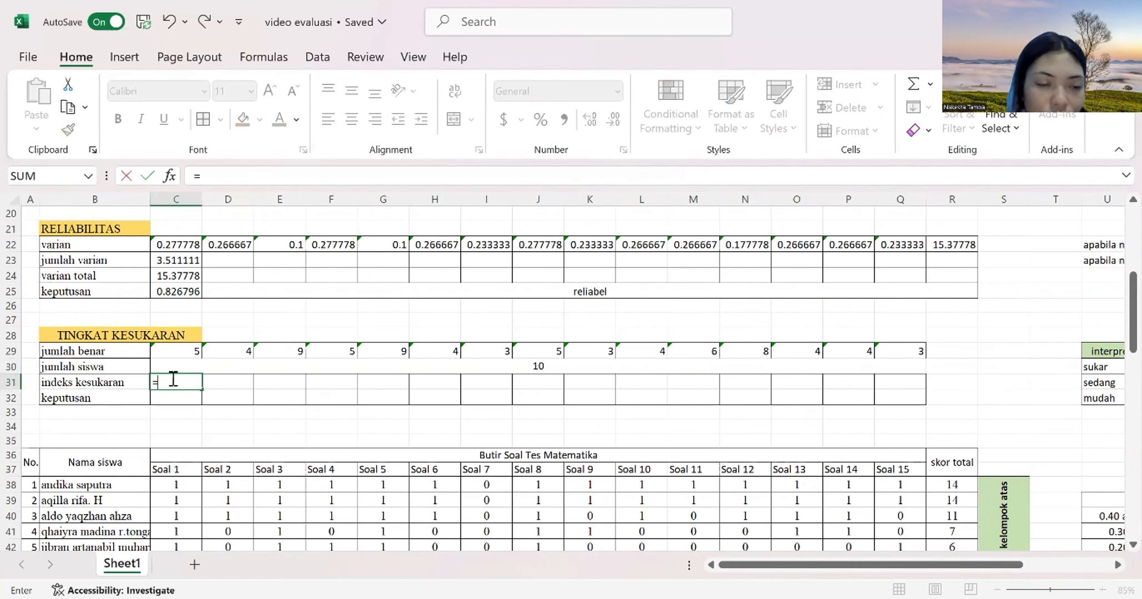
left_click(184, 348)
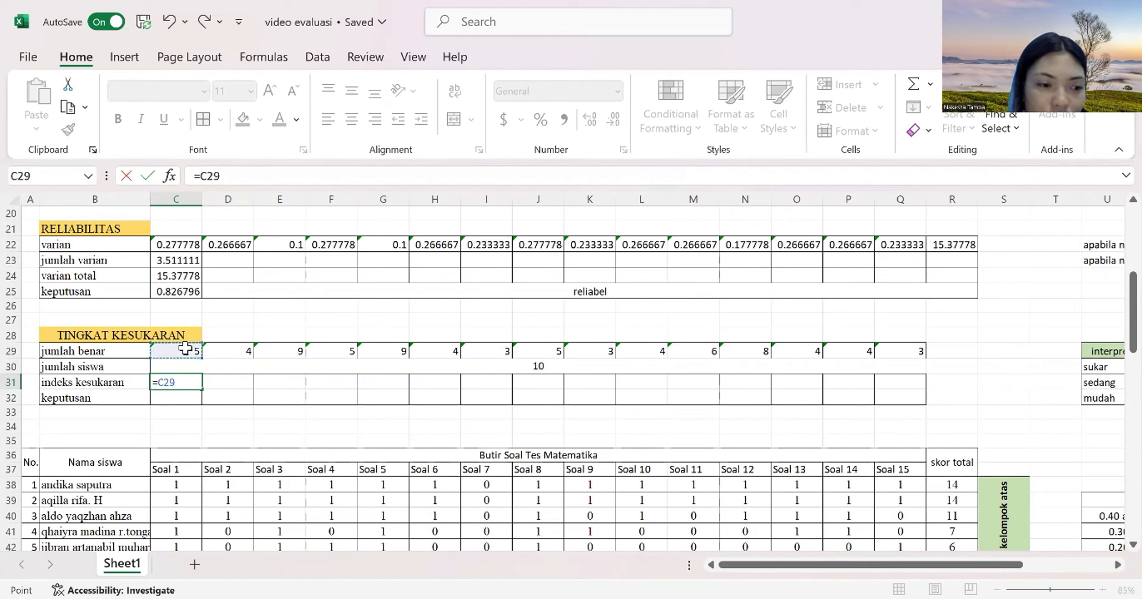
key("BackSpace")
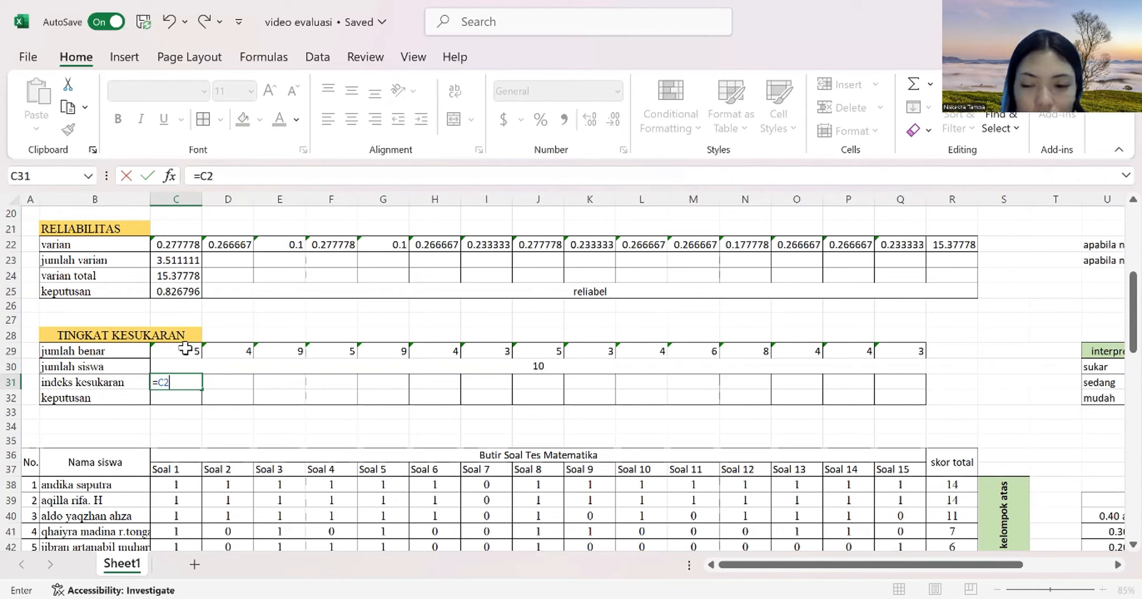
key("BackSpace")
key("BackSpace")
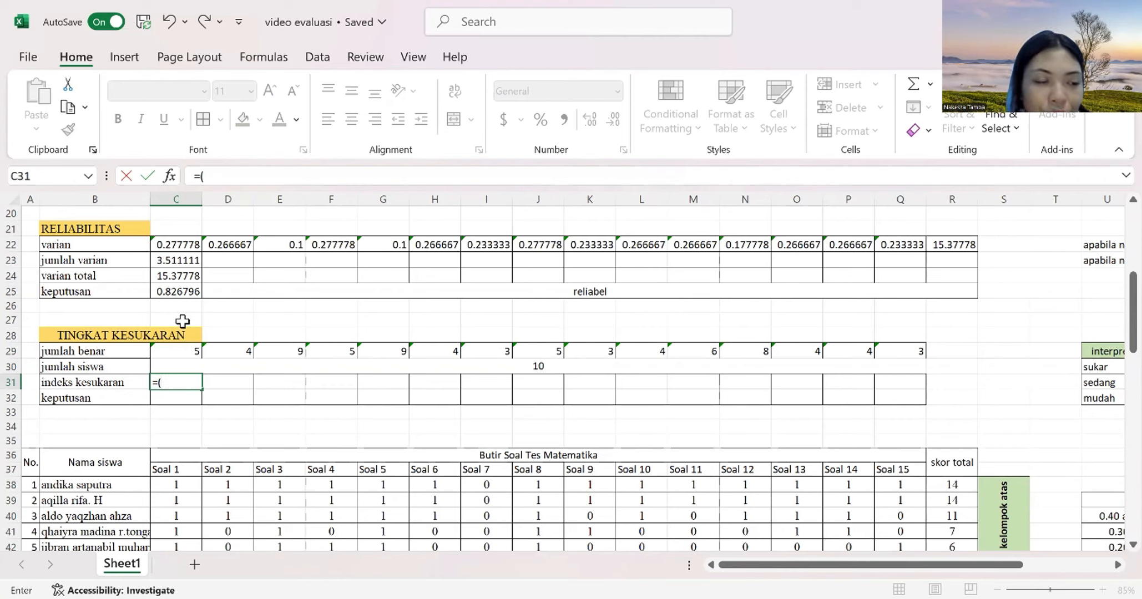
- Complete the C31 formula as (C29/$C$30), dividing the correct answers by the student count with an absolute reference
left_click(168, 348)
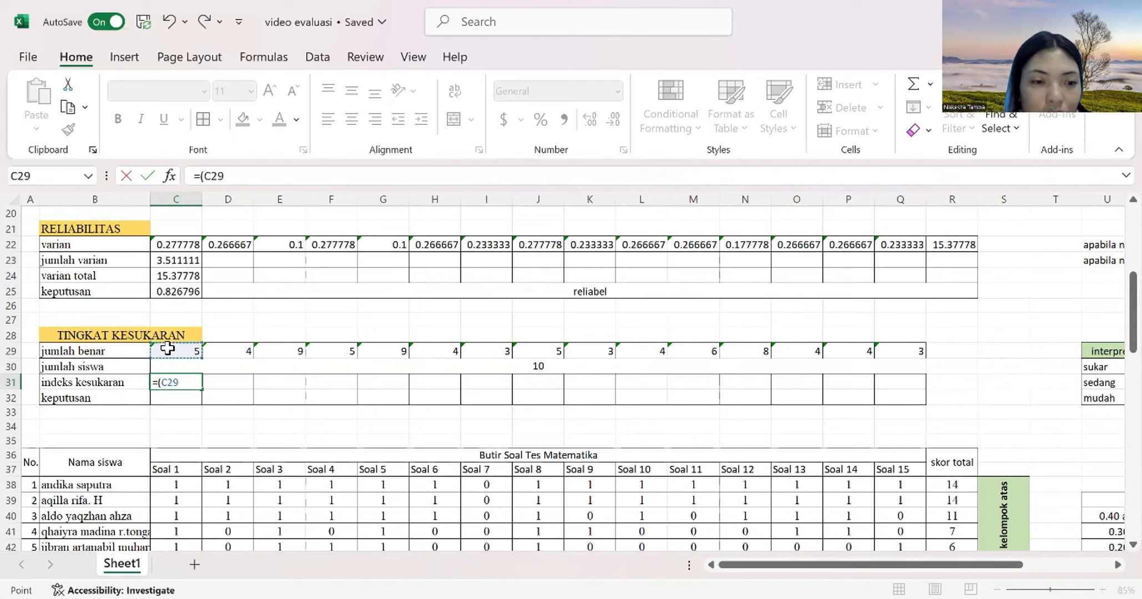
type("/")
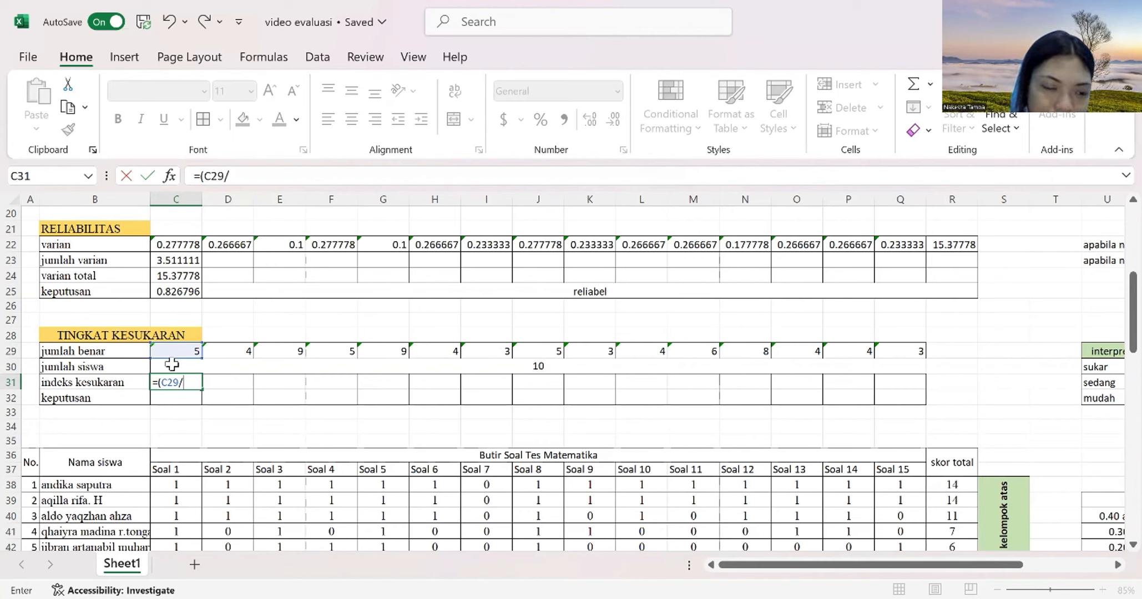
left_click(172, 364)
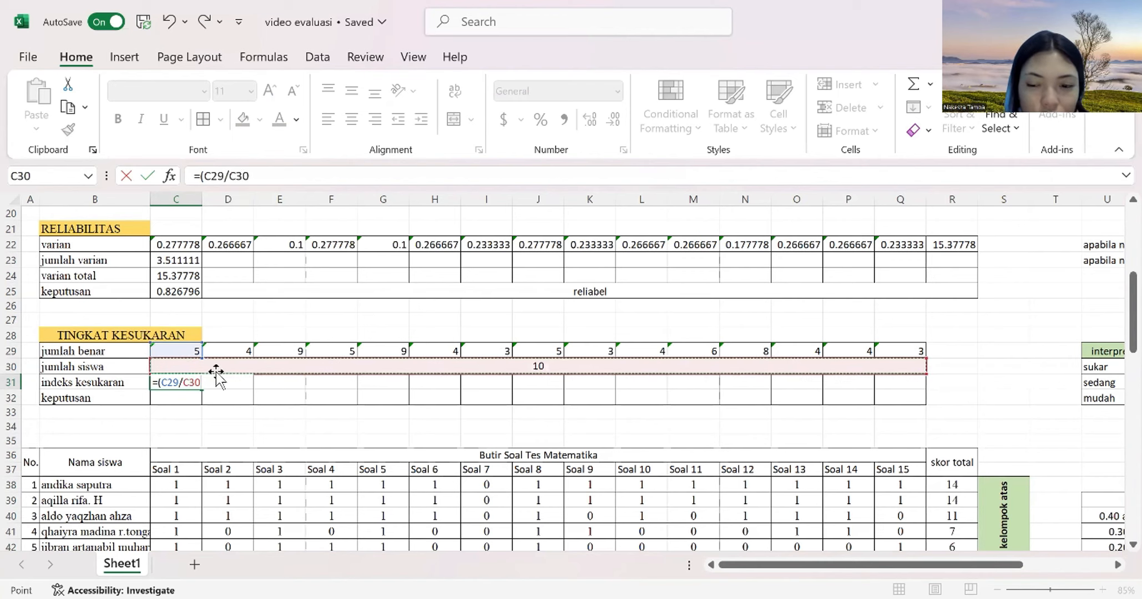
type(")")
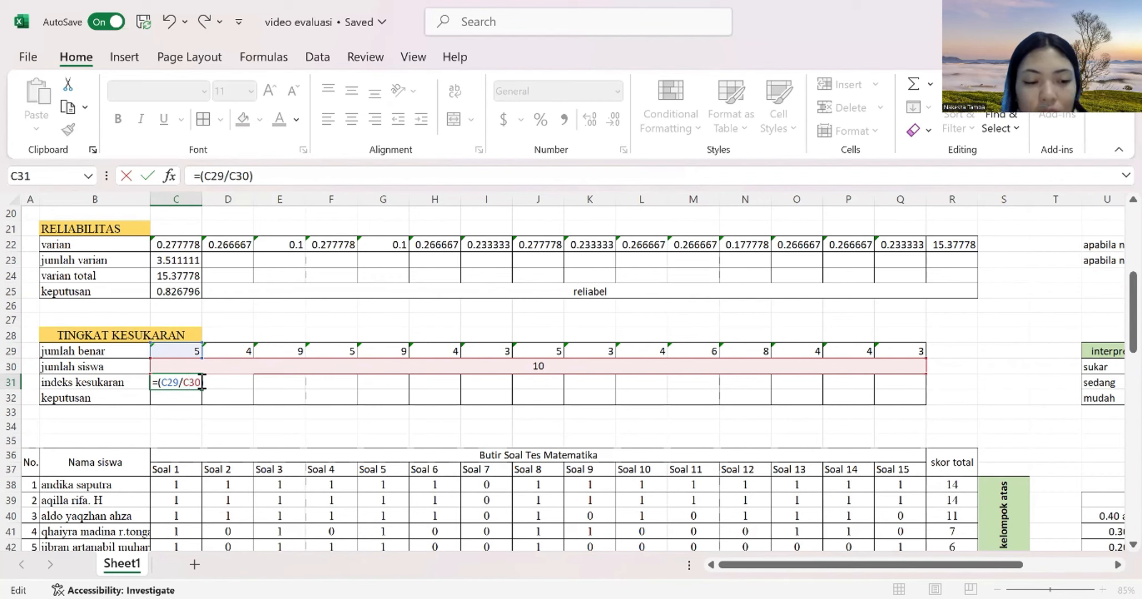
type("$")
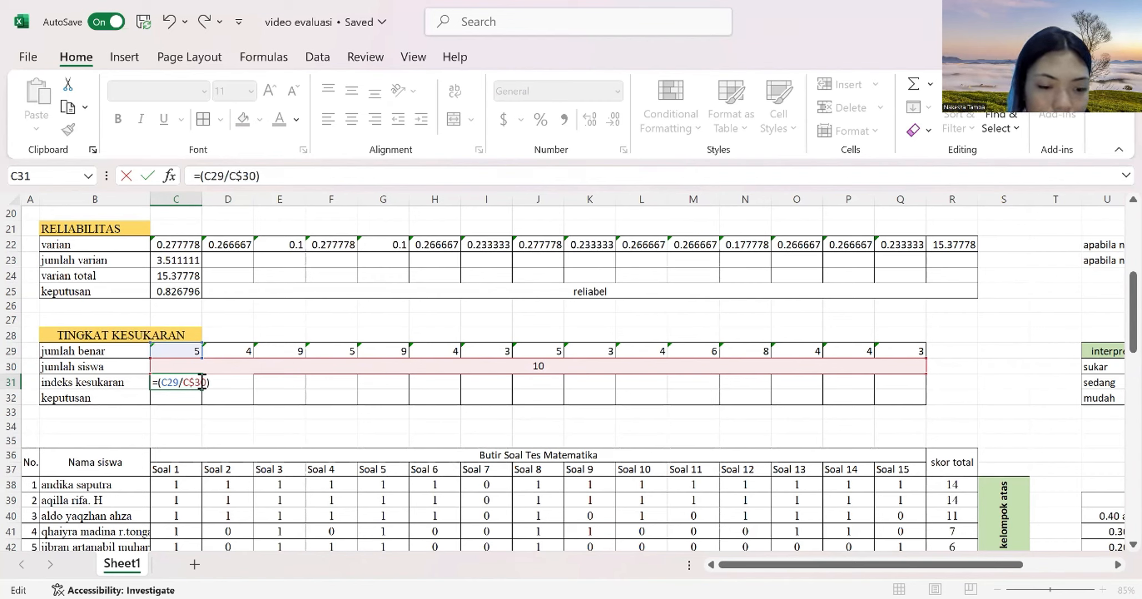
key("Left")
key("Left")
type("$")
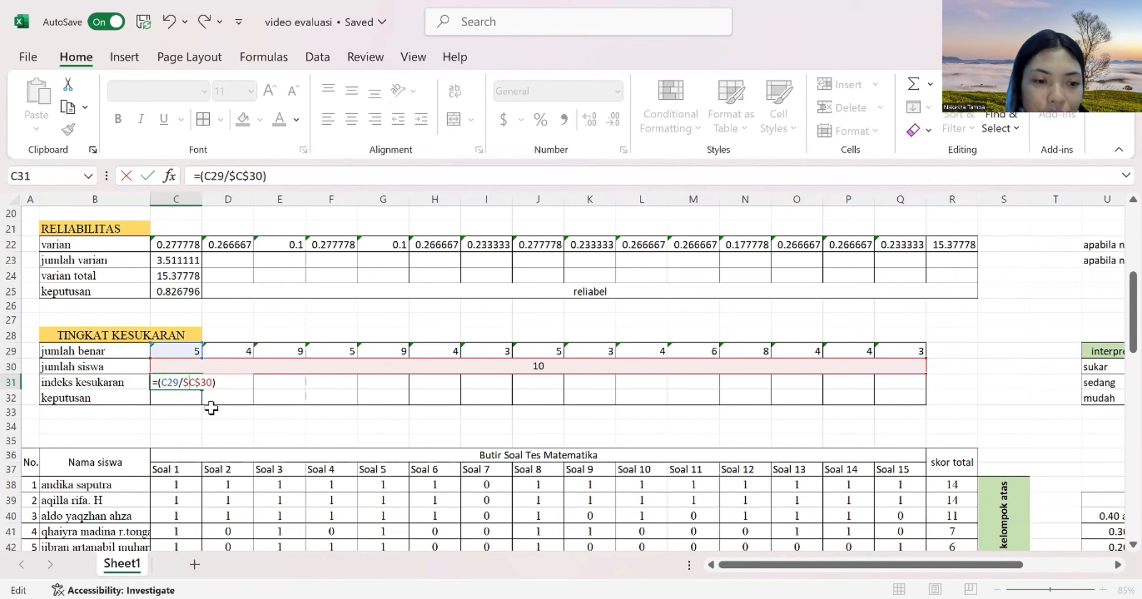
key("Return")
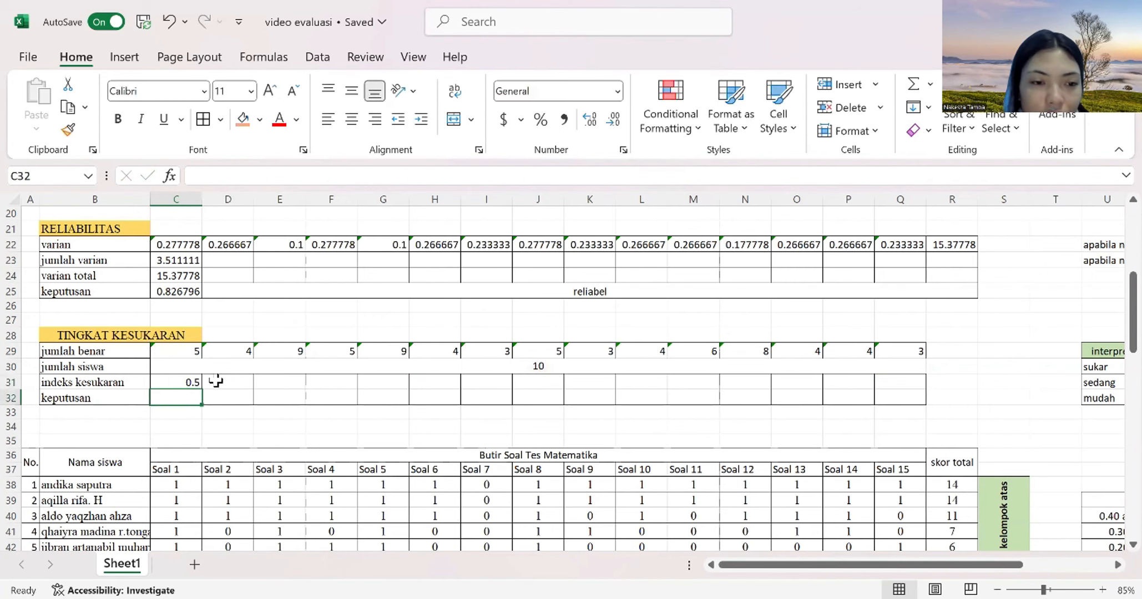
- Fill the difficulty index formula from C31 across all 15 questions to Q31
left_click(170, 379)
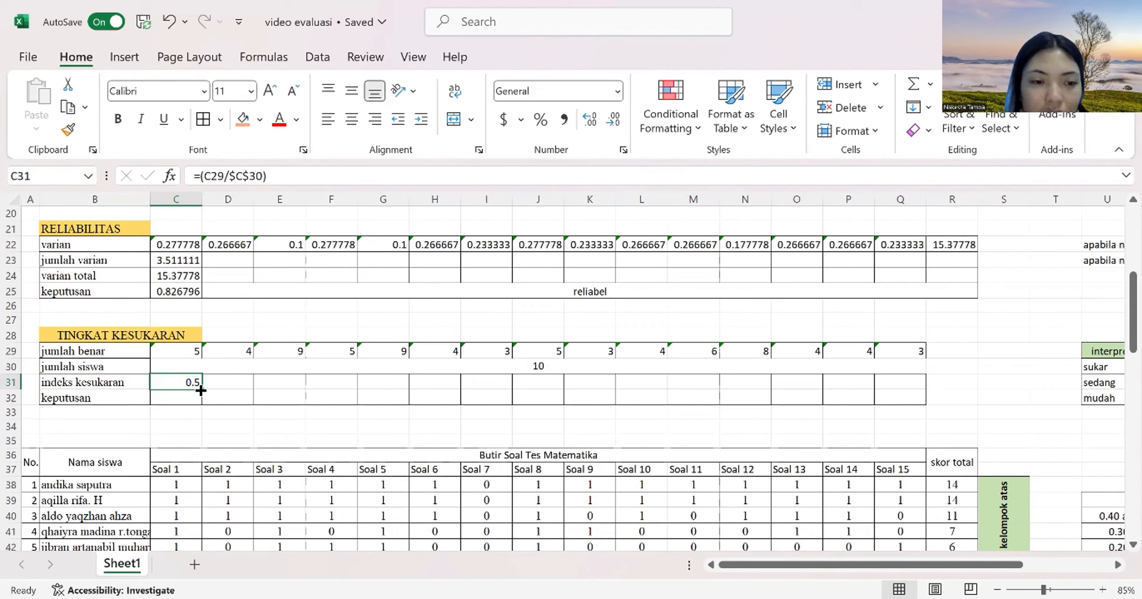
left_click_drag(201, 390, 283, 387)
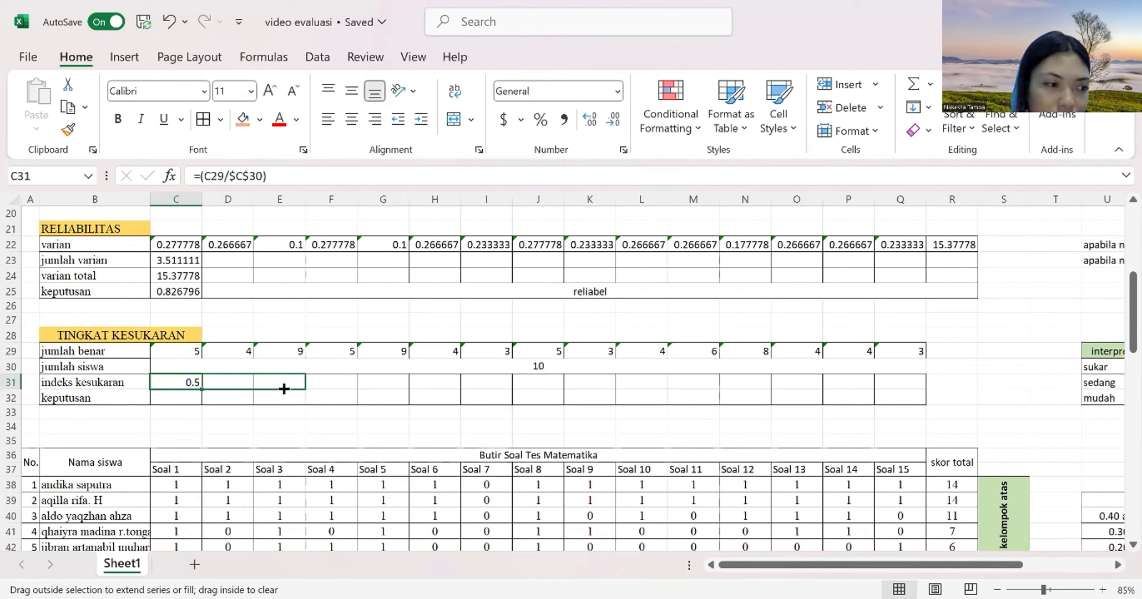
left_click_drag(283, 388, 916, 384)
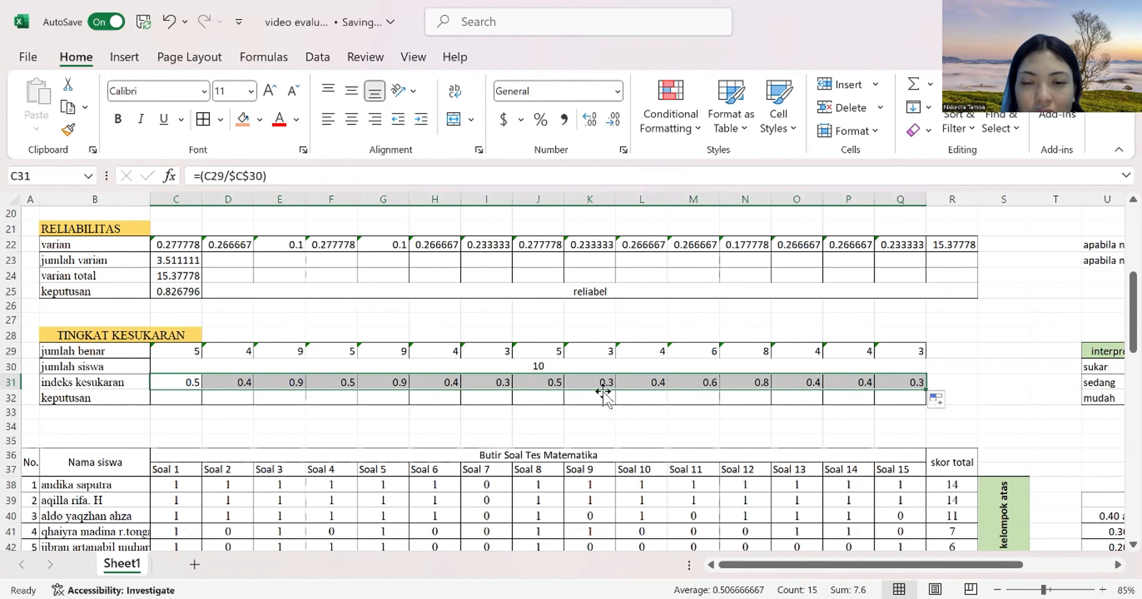
- Check the difficulty criteria table and enter sedang as the keputusan for questions 1 and 2 in C32 and D32
left_click(176, 400)
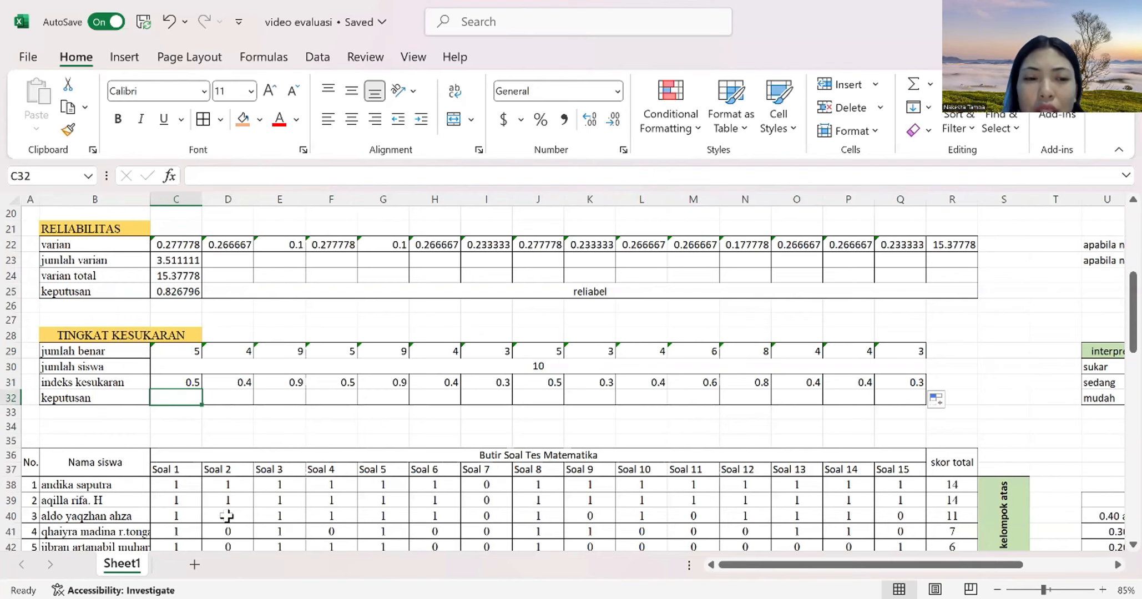
scroll(555, 388, "right", 4)
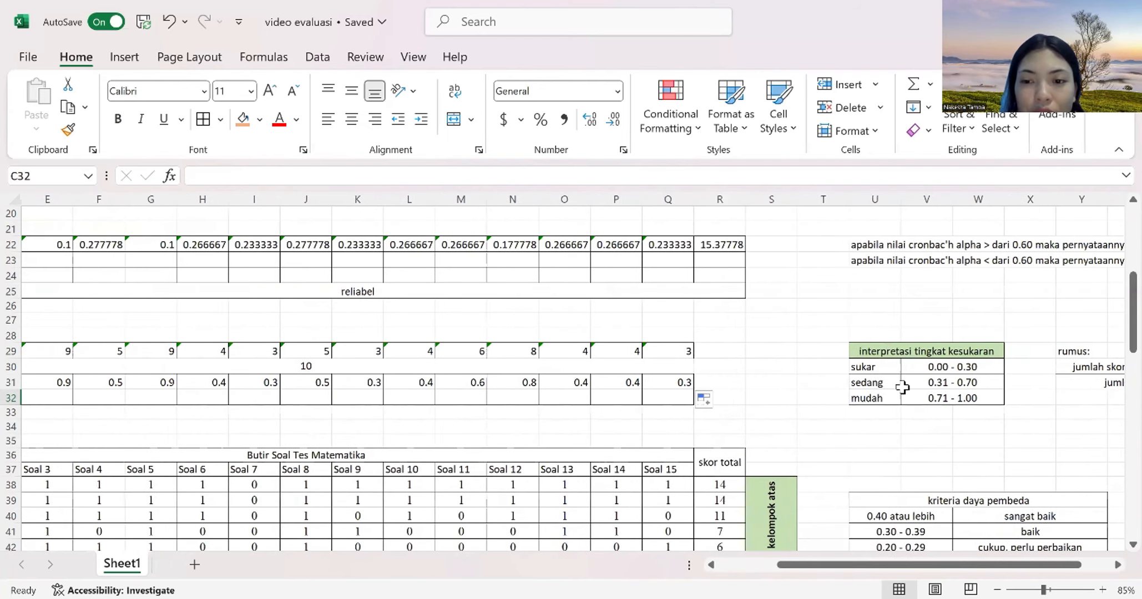
scroll(319, 377, "left", 3)
scroll(276, 376, "left", 2)
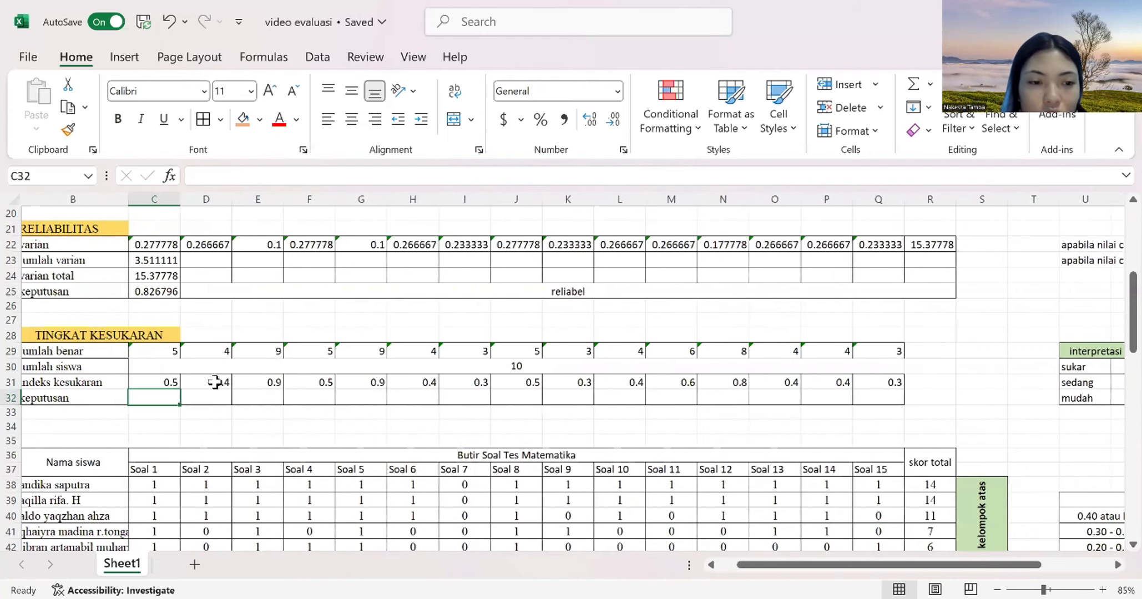
scroll(413, 409, "right", 1)
scroll(413, 409, "right", 1)
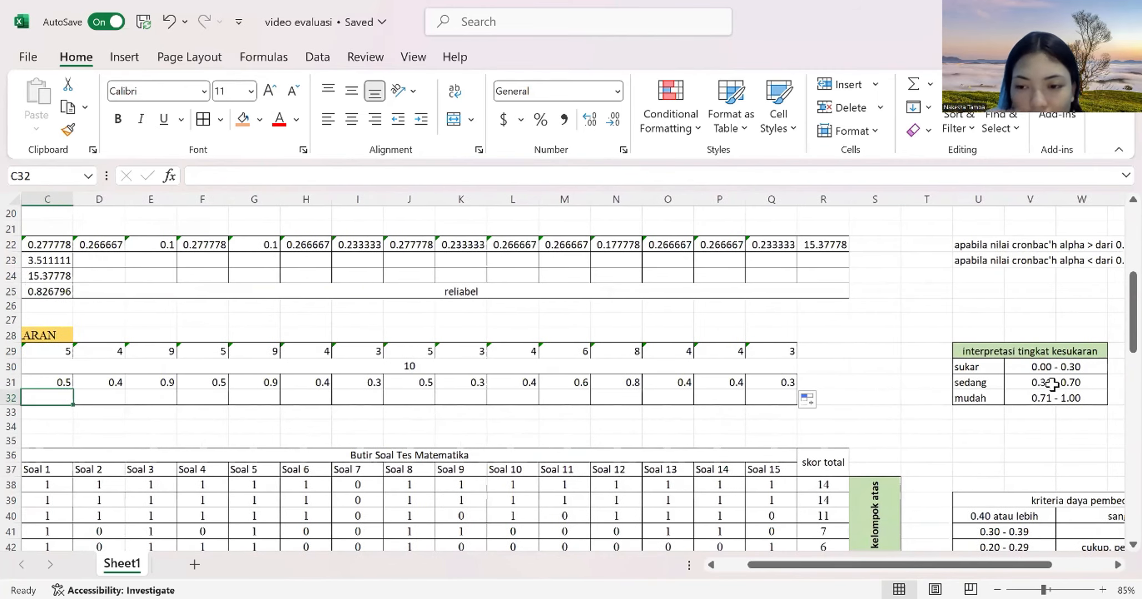
scroll(1053, 383, "left", 1)
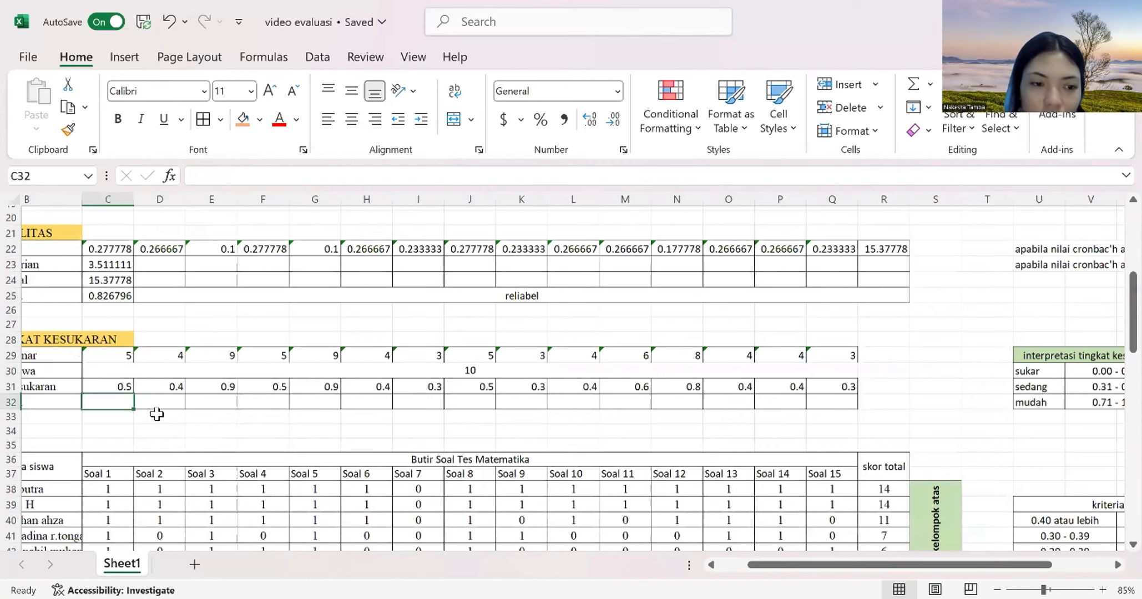
scroll(157, 414, "left", 1)
scroll(157, 414, "up", 1)
type("se")
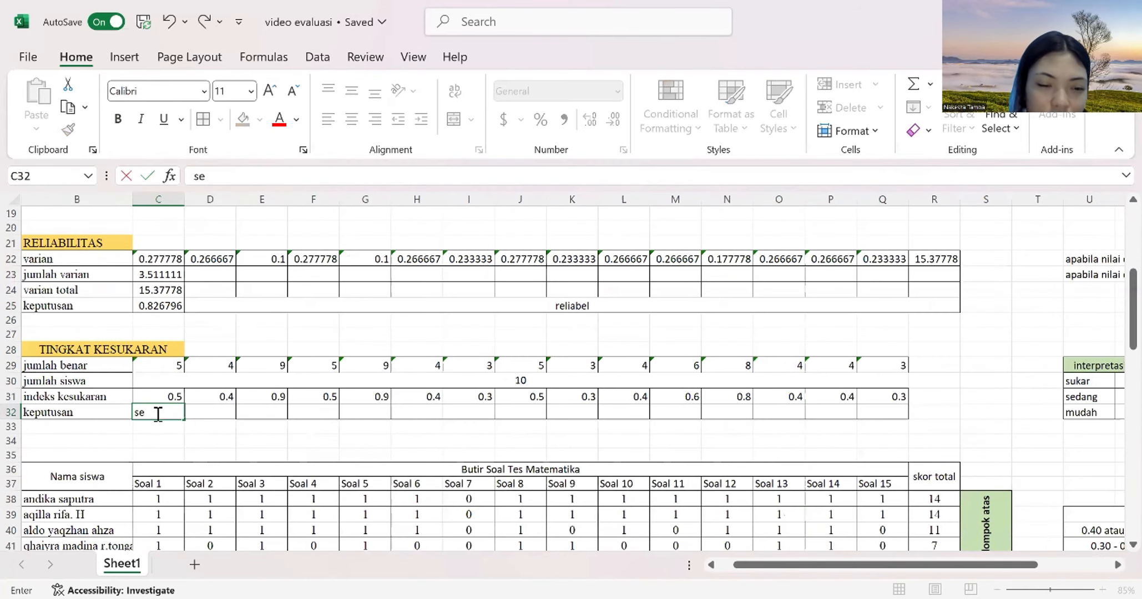
type("dang")
scroll(438, 448, "right", 2)
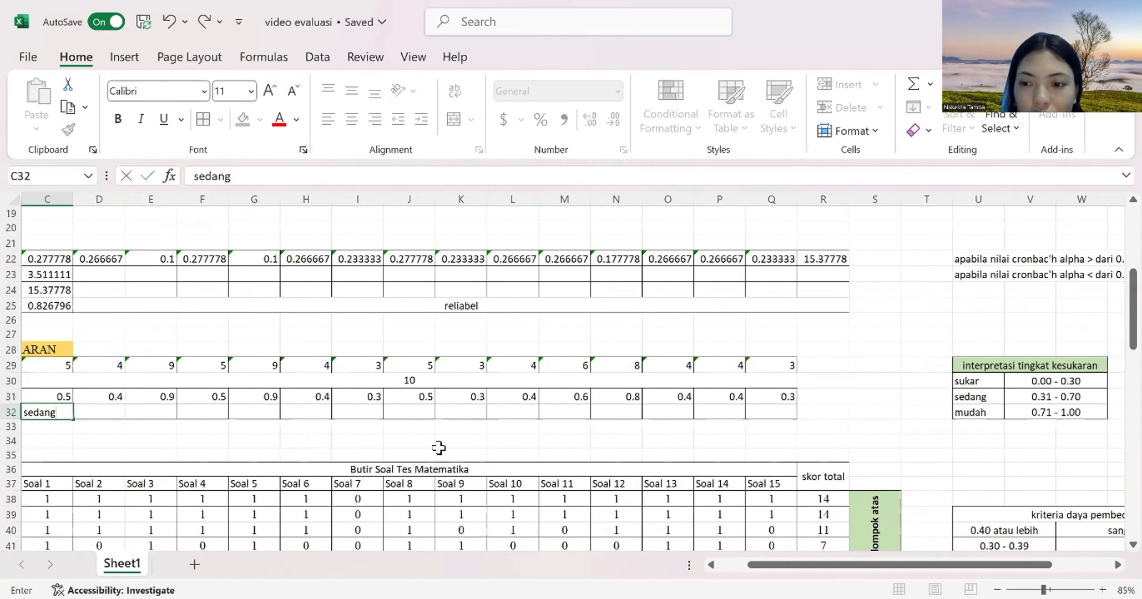
left_click(92, 412)
type("sedang")
key("Tab")
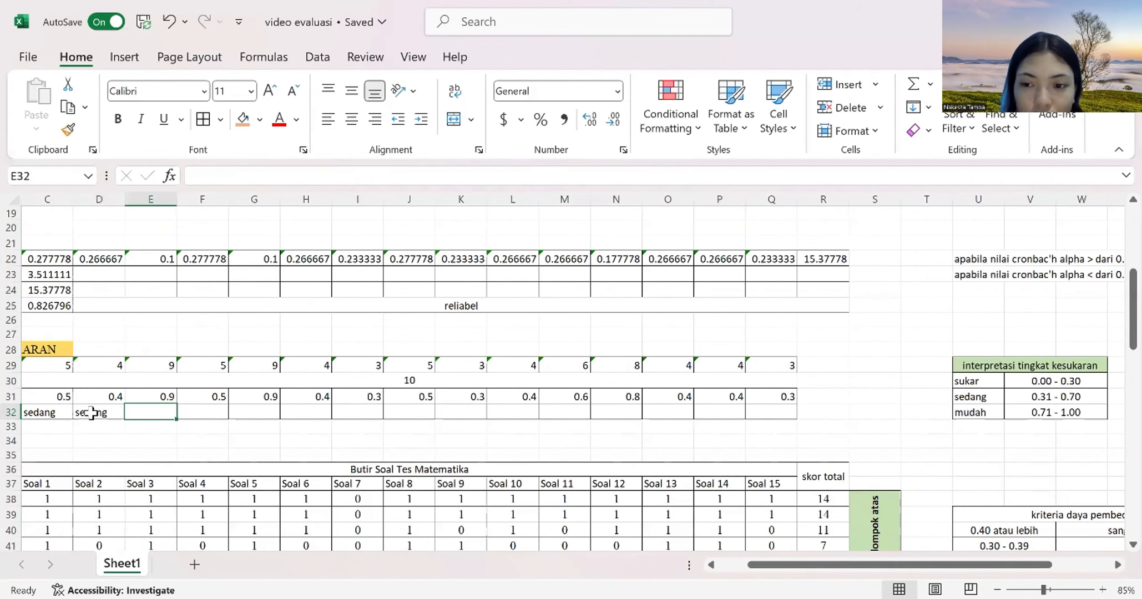
- Enter the difficulty decisions for questions 3 to 6 in E32:H32 as mudah, sedang, mudah and sedang
type("mudah")
key("Tab")
type("sed")
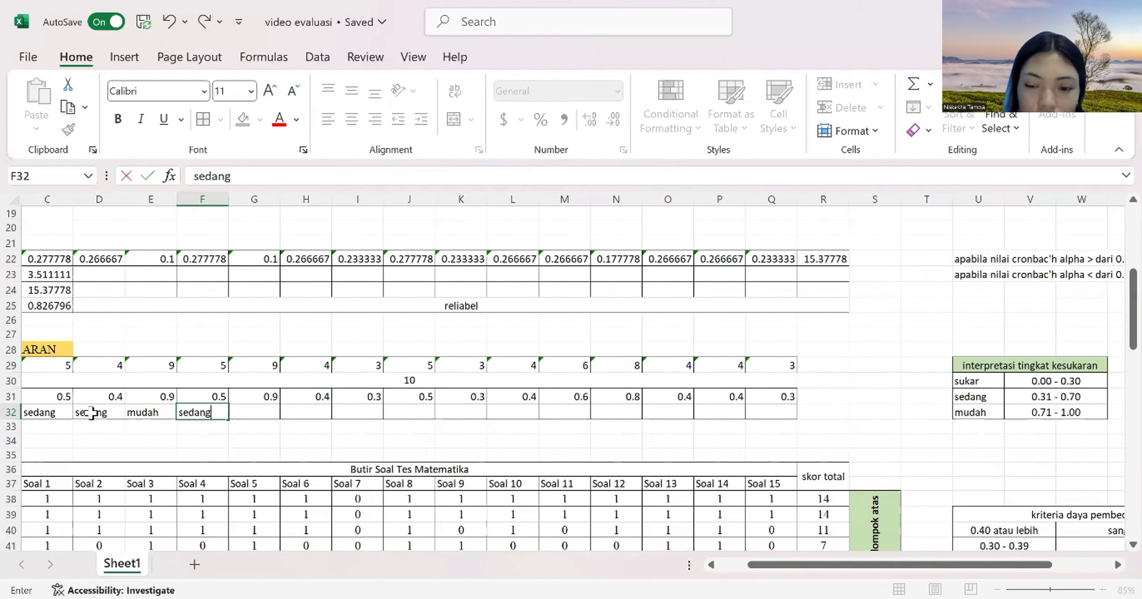
key("Tab")
type("muf")
key("Tab")
type("sedang")
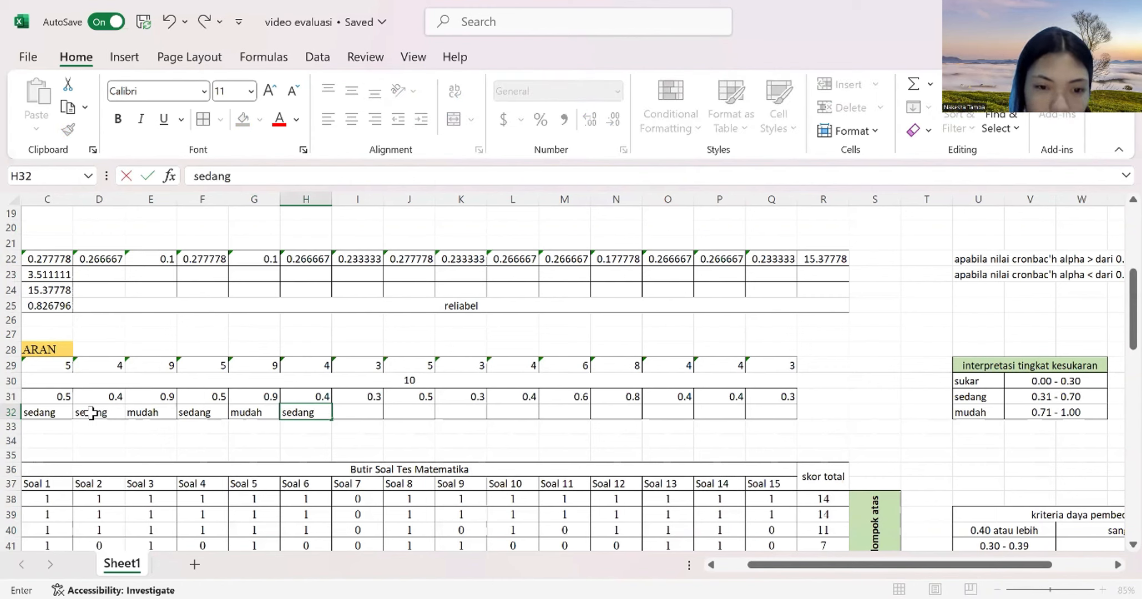
key("Tab")
- Enter the difficulty decisions for questions 7 to 9 in I32:K32 as sukar, sedang and sukar
type("sukar")
key("Tab")
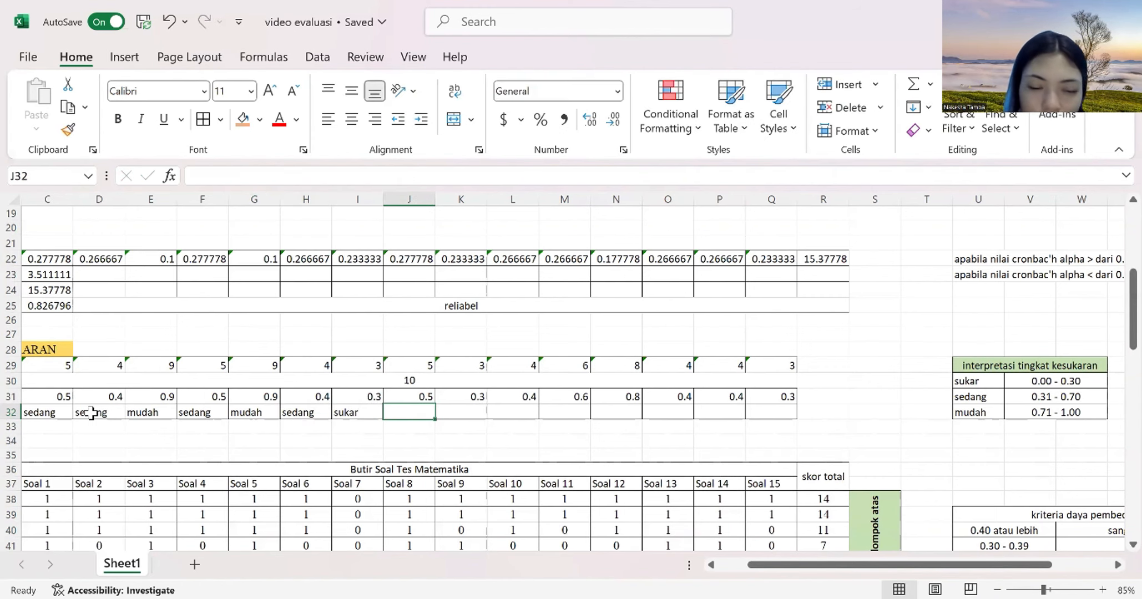
type("sedang")
key("Tab")
type("sukar")
key("Tab")
- Enter the difficulty decisions for questions 10 to 12 in L32:N32 as sedang, sedang and mudah
type("s")
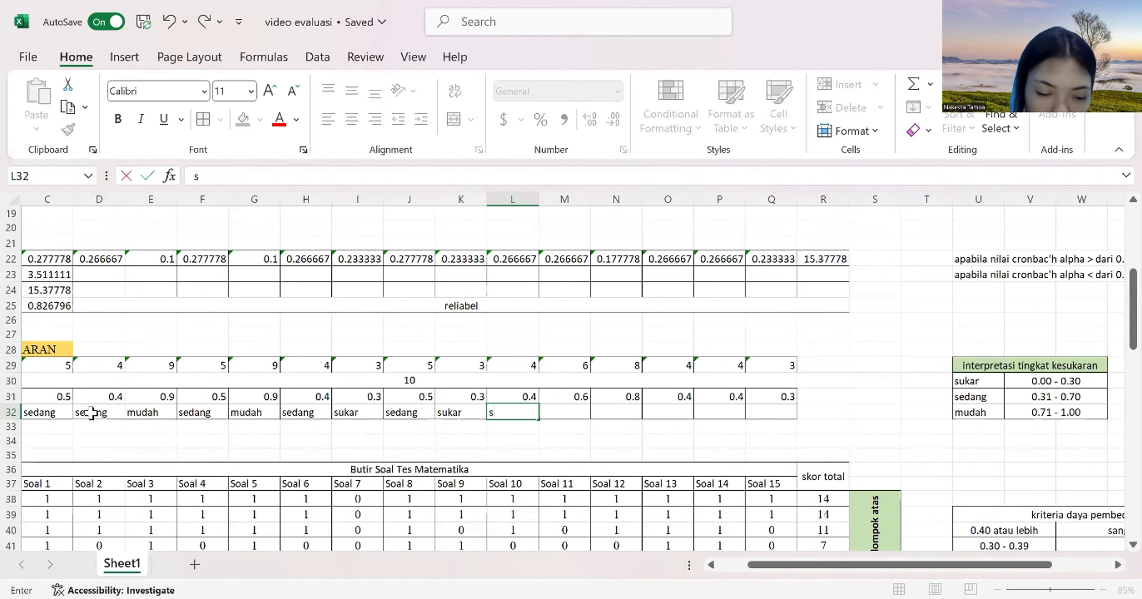
type("edang")
key("Tab")
type("sed")
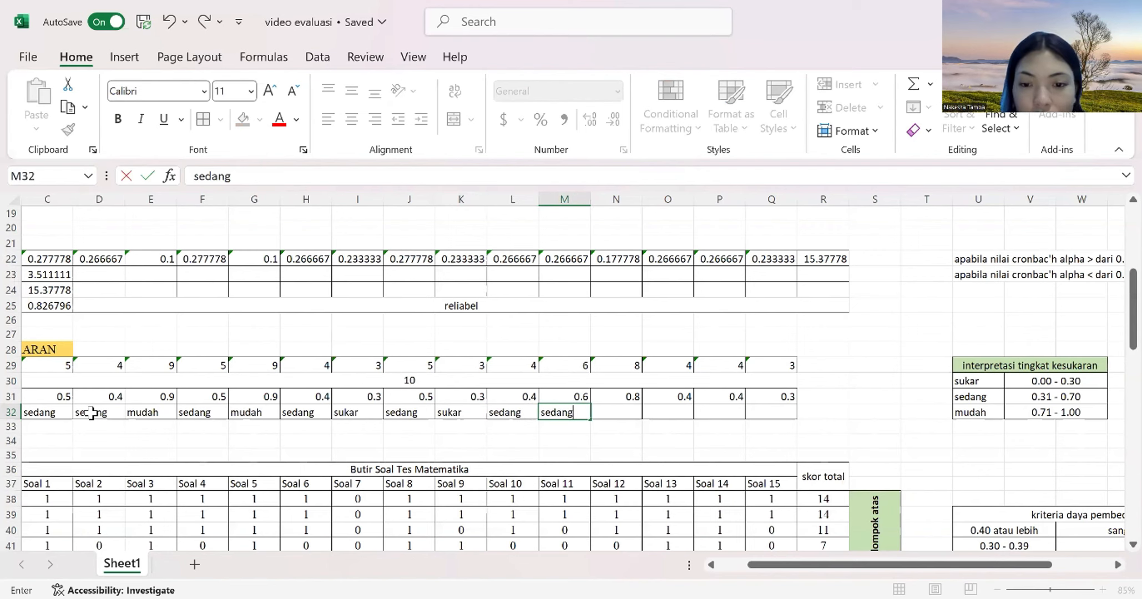
key("Tab")
type("mudah")
key("Tab")
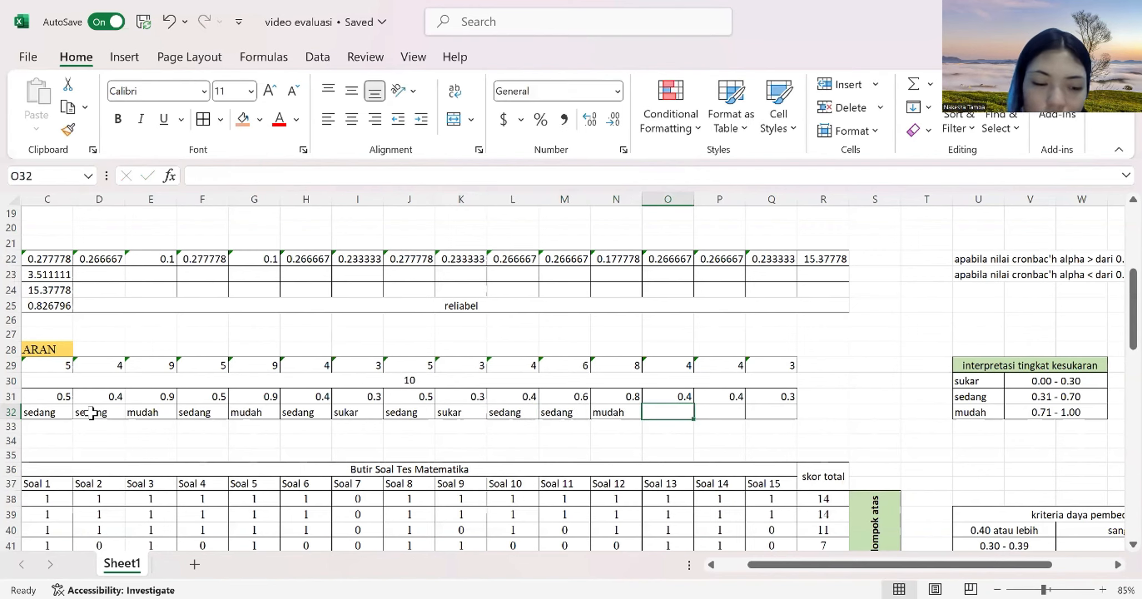
- Enter the difficulty decisions for questions 13 to 15 in O32:Q32 as sedang, sedang and sukar
type("sedang")
key("Tab")
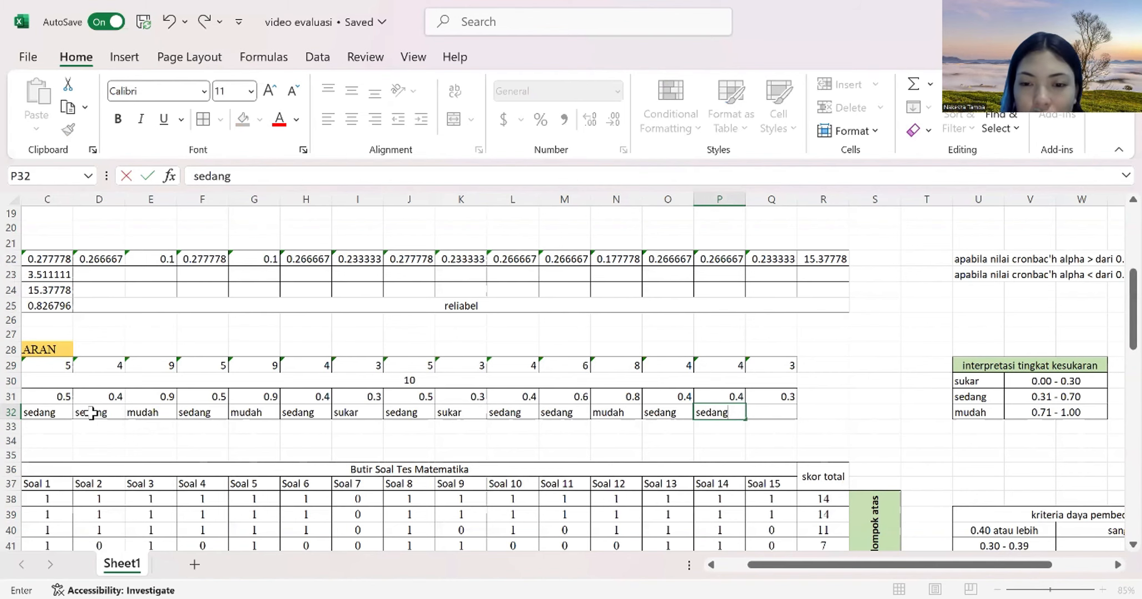
key("Tab")
type("sukar")
- Review the validity, reliability and difficulty results of all 15 questions
scroll(91, 413, "up", 6)
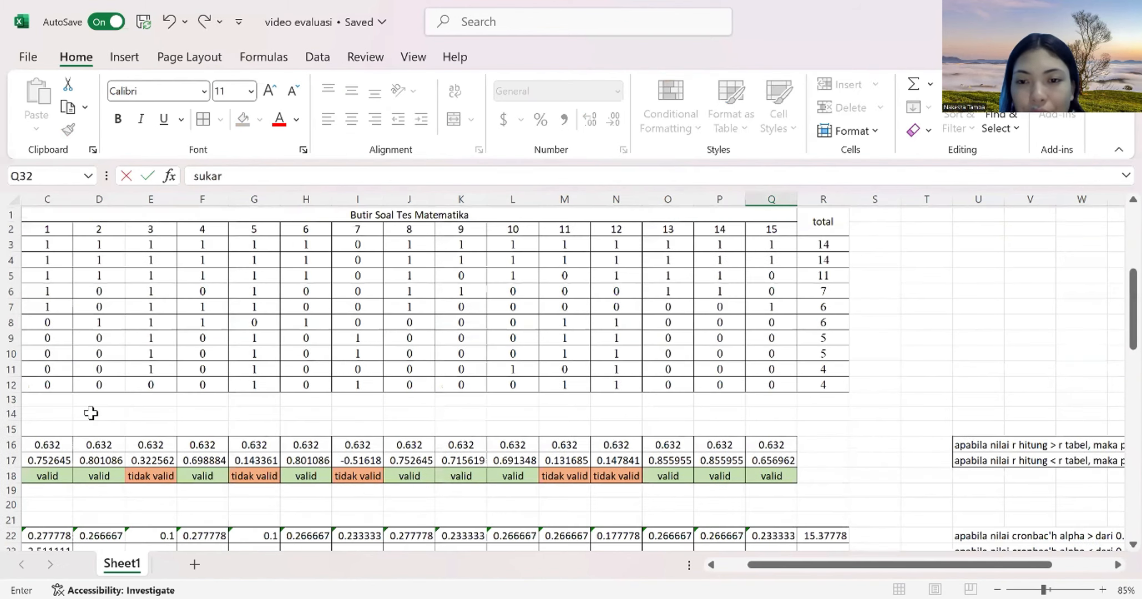
scroll(91, 414, "down", 8)
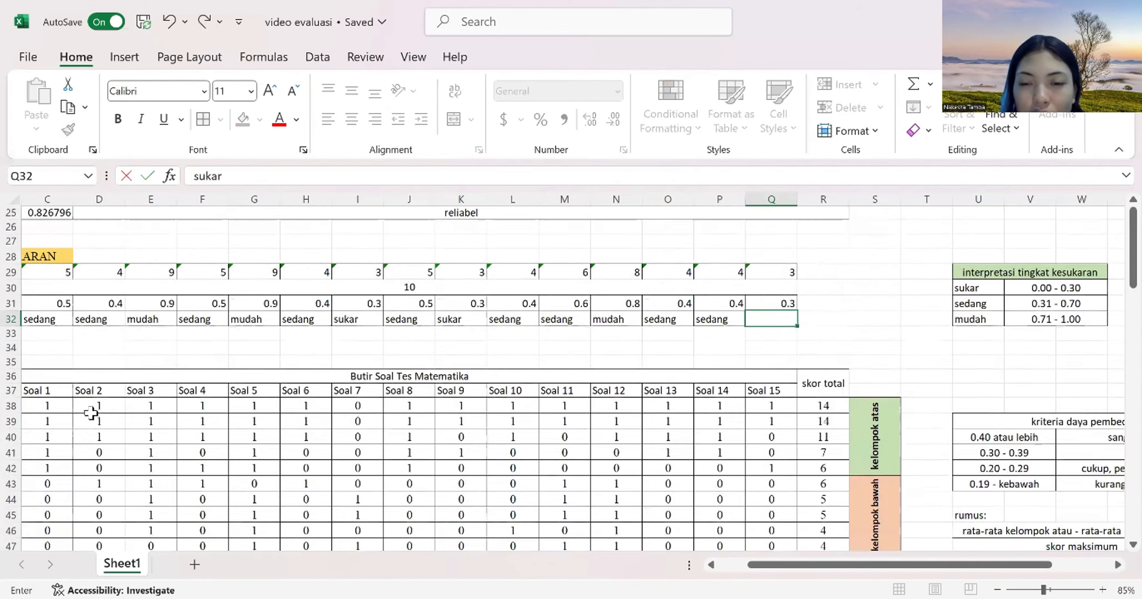
scroll(91, 414, "up", 3)
scroll(91, 414, "down", 1)
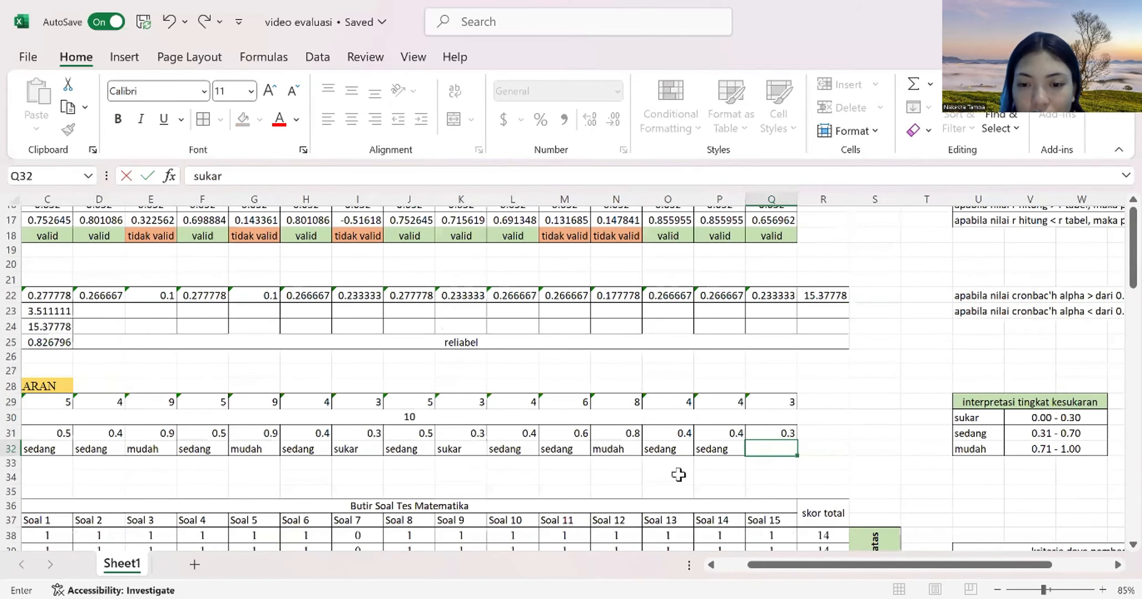
scroll(803, 484, "down", 2)
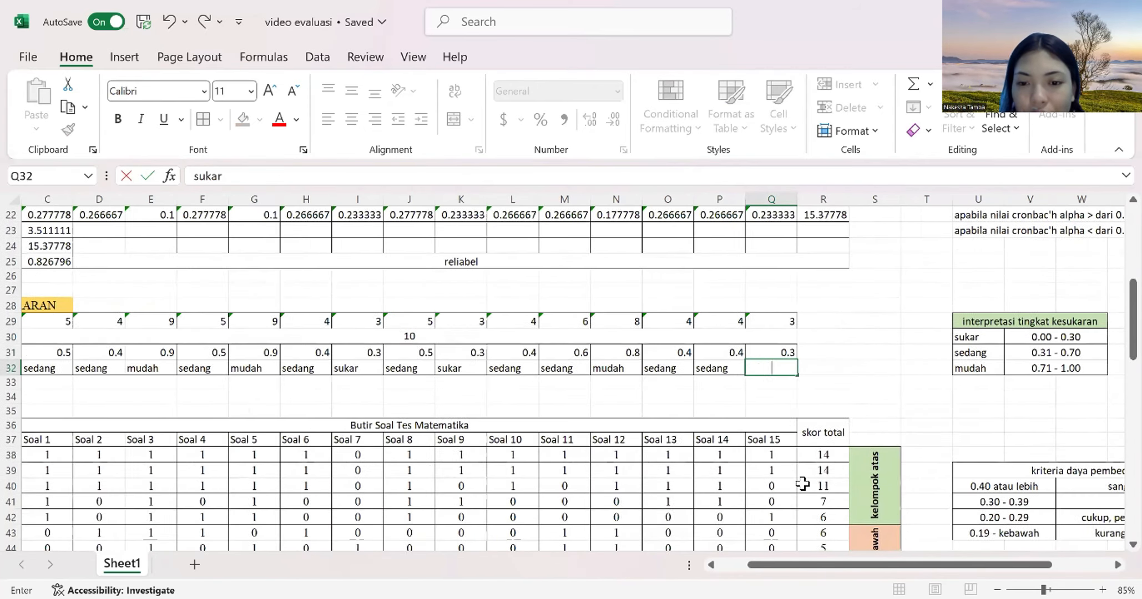
scroll(802, 484, "left", 1)
scroll(802, 484, "left", 1)
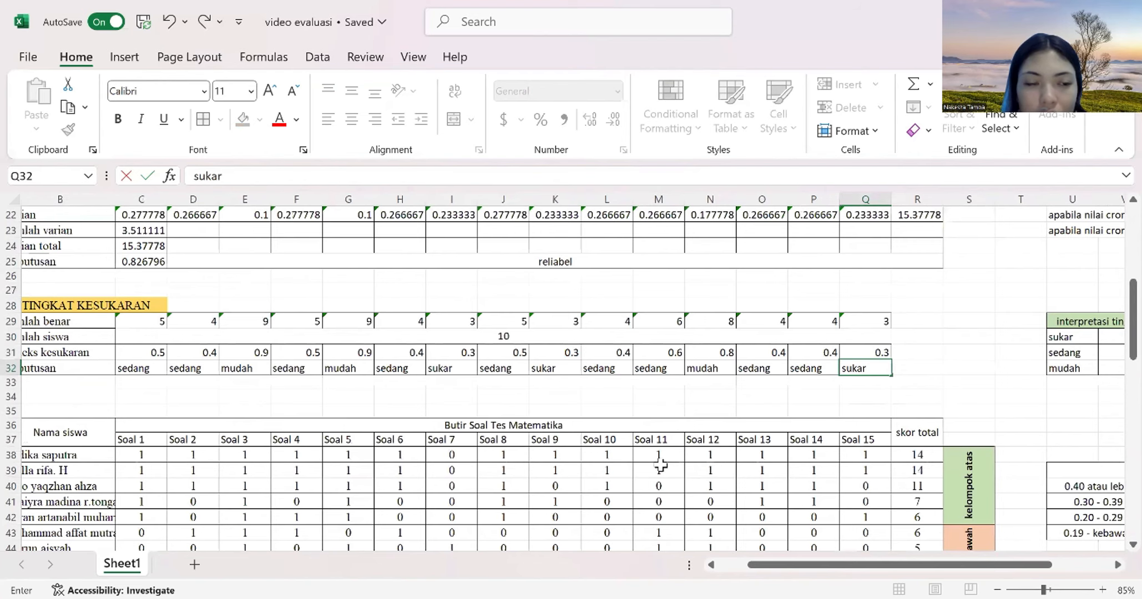
scroll(490, 410, "left", 1)
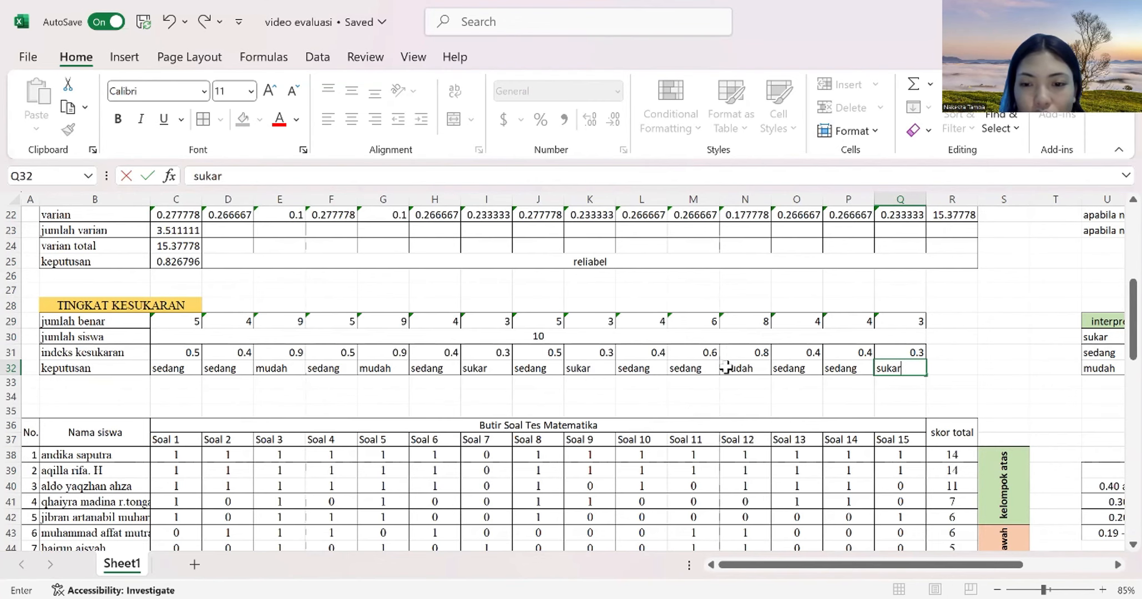
- Examine the upper and lower group score table and the daya pembeda section with its criteria and formula note
scroll(891, 378, "down", 2)
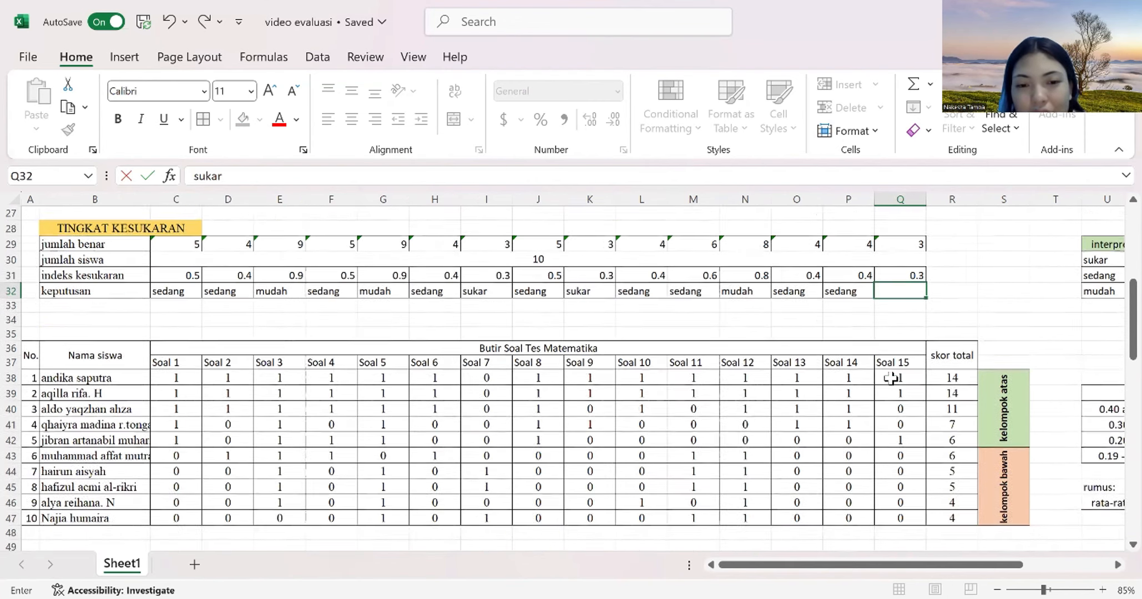
scroll(891, 379, "down", 1)
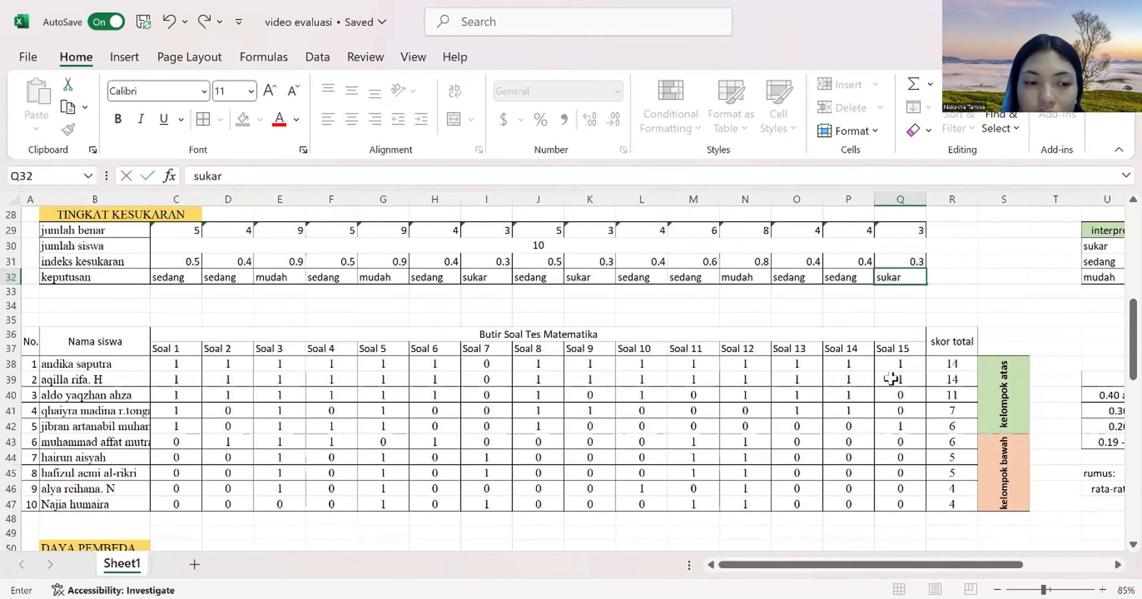
scroll(891, 379, "down", 1)
scroll(891, 378, "down", 1)
scroll(891, 379, "up", 1)
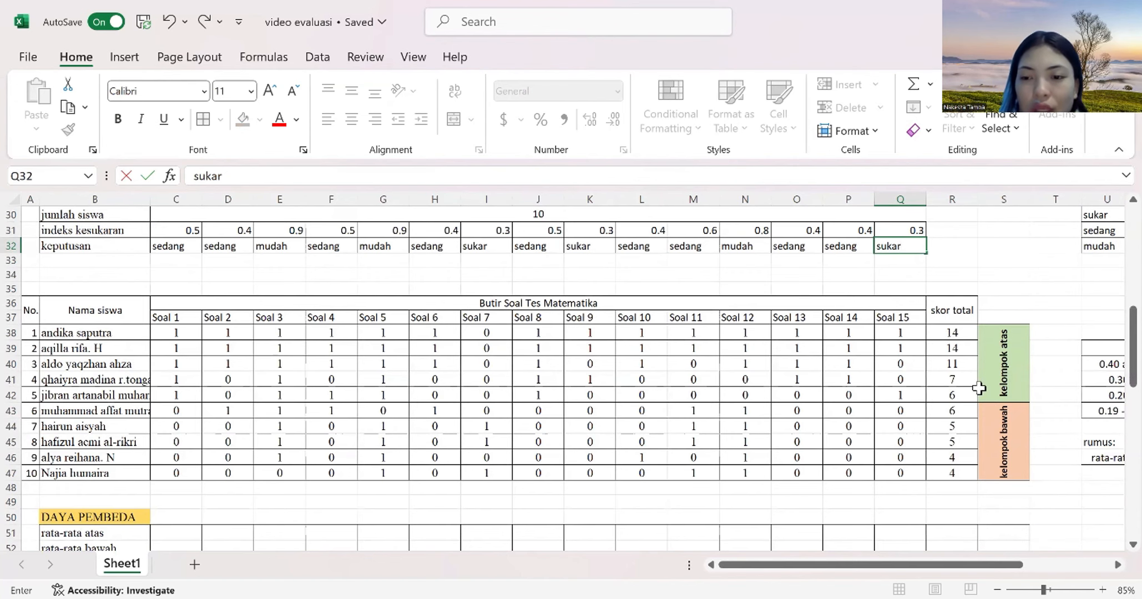
scroll(838, 451, "down", 1)
scroll(838, 451, "down", 1)
scroll(838, 452, "right", 1)
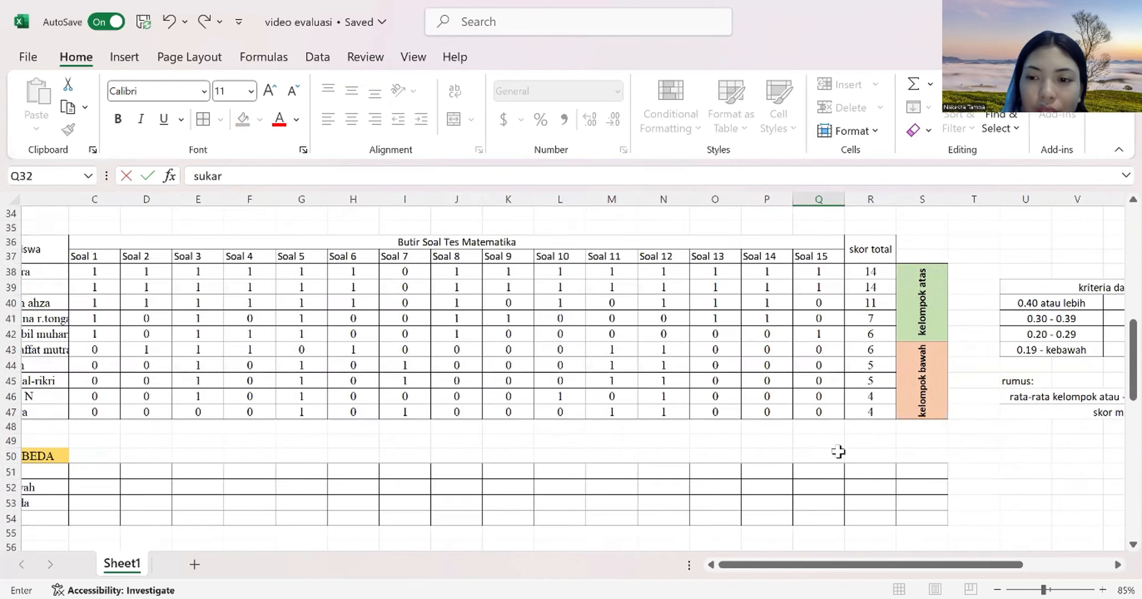
scroll(838, 451, "right", 3)
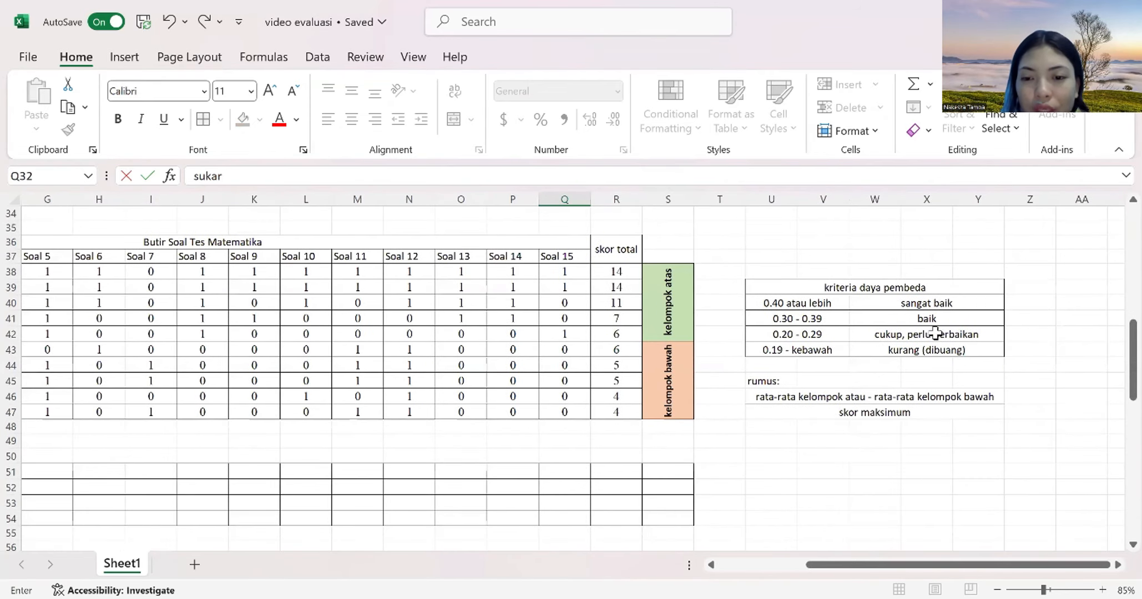
- Correct the numerator of the daya pembeda formula note in U46 to "rata-rata kelompok atas - rata-rata kelompok bawah"
left_click(867, 408)
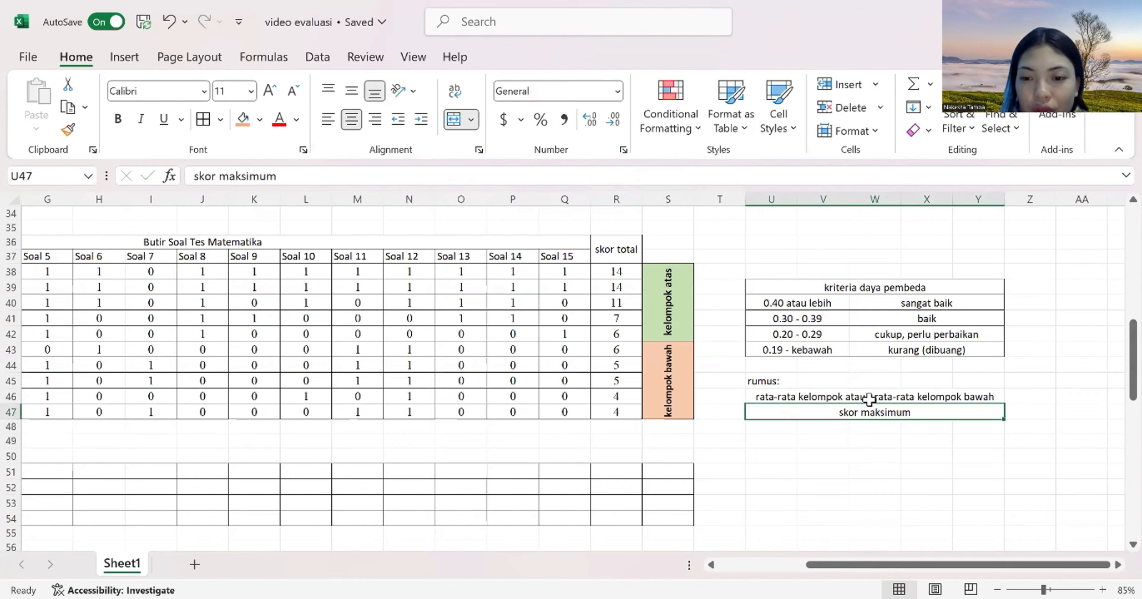
double_click(869, 398)
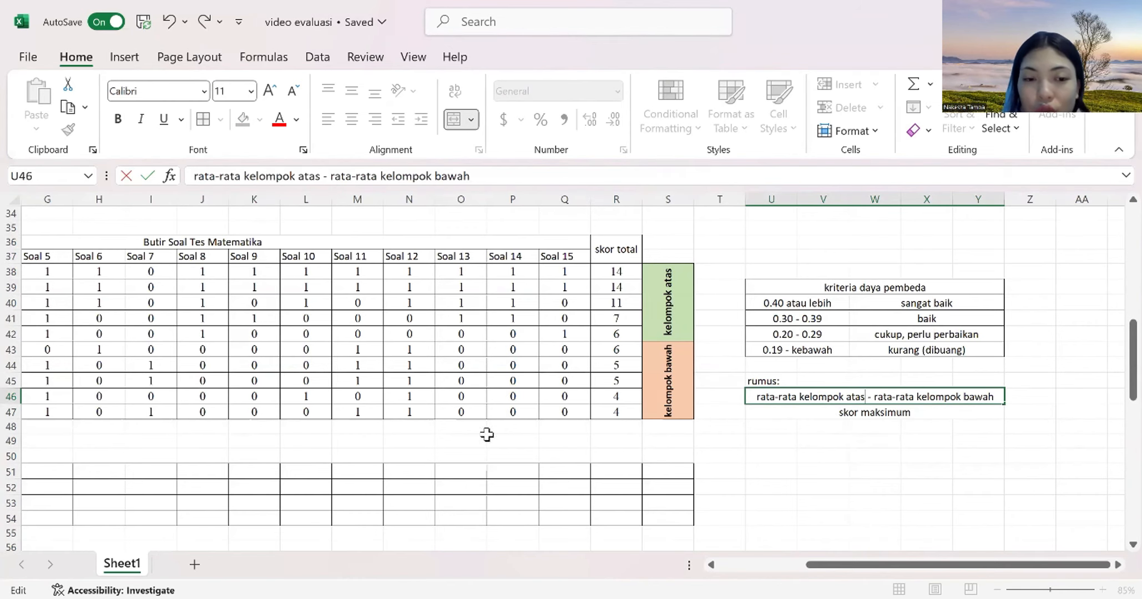
scroll(444, 412, "left", 5)
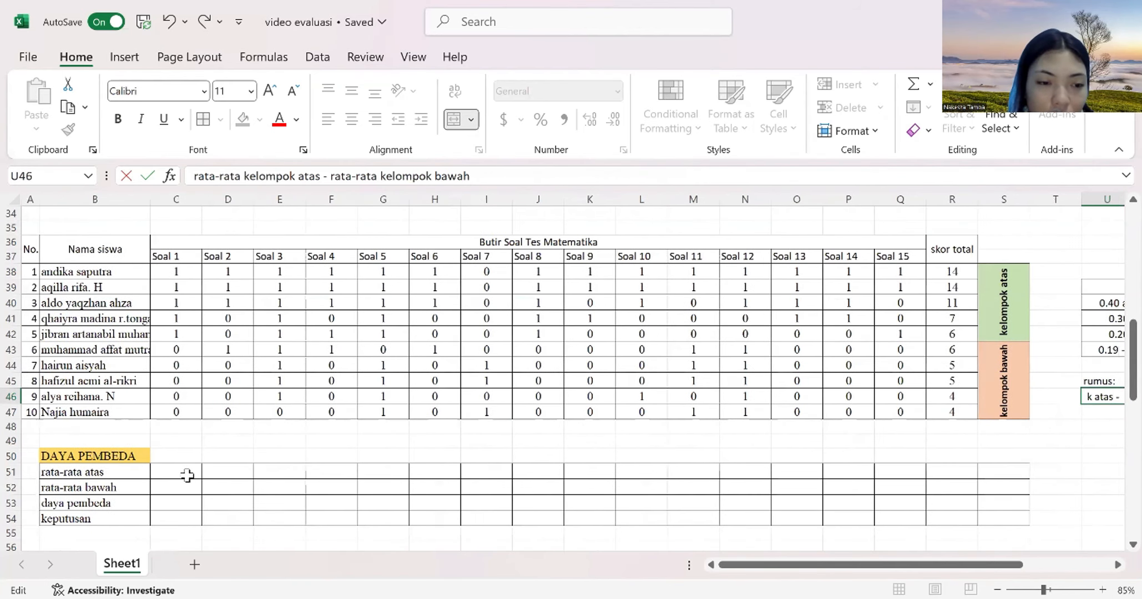
- Calculate the upper group's average for question 1 in C51 with AVERAGE over the scores C38:C42
left_click(187, 476)
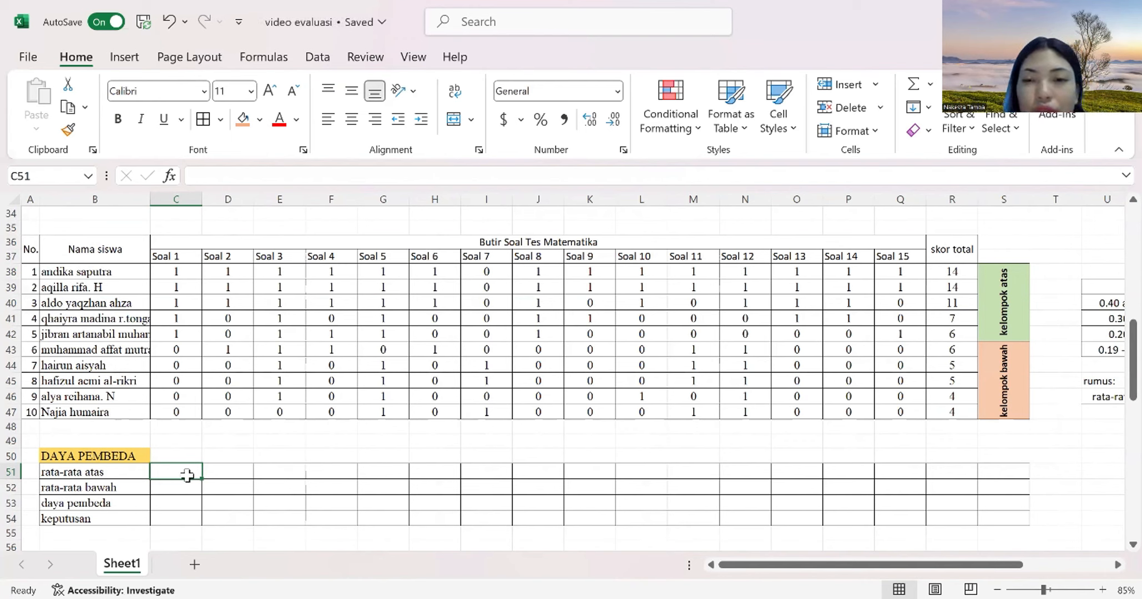
type("=")
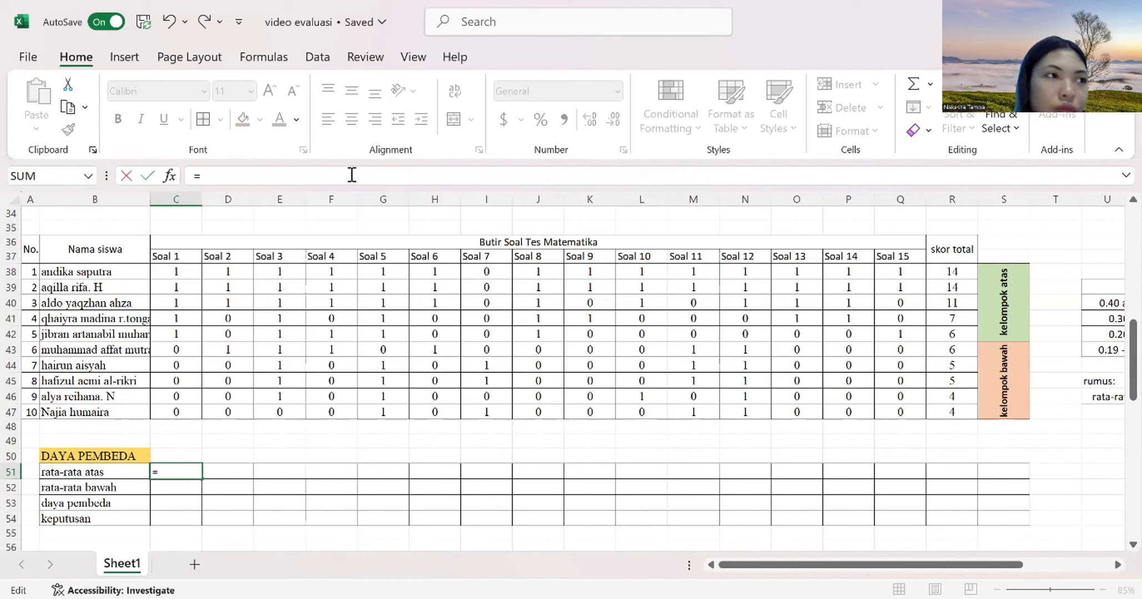
type("av")
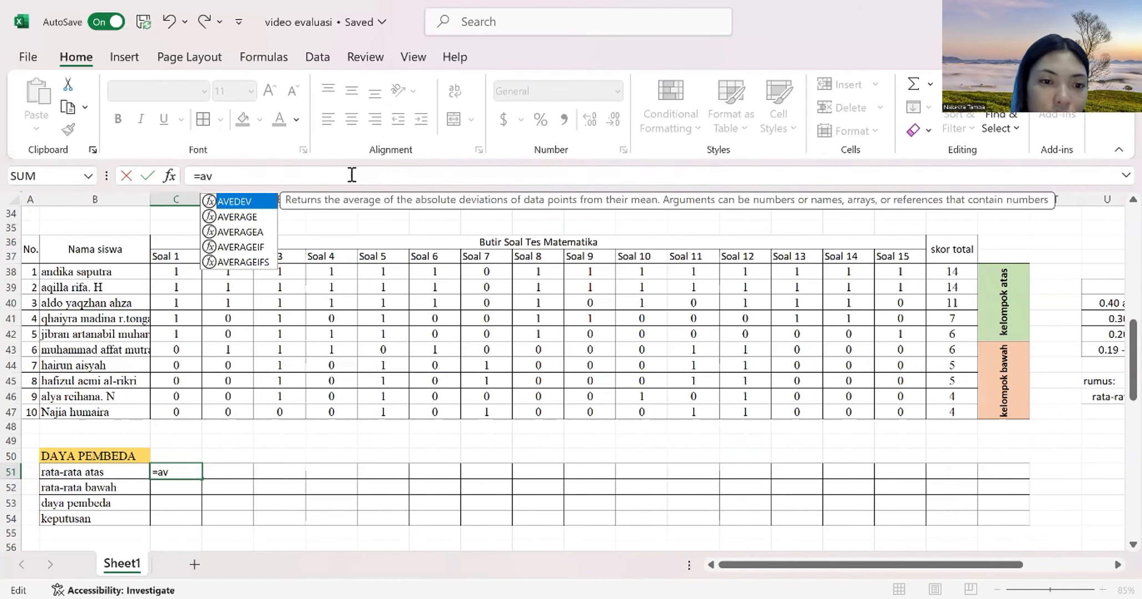
left_click(263, 221)
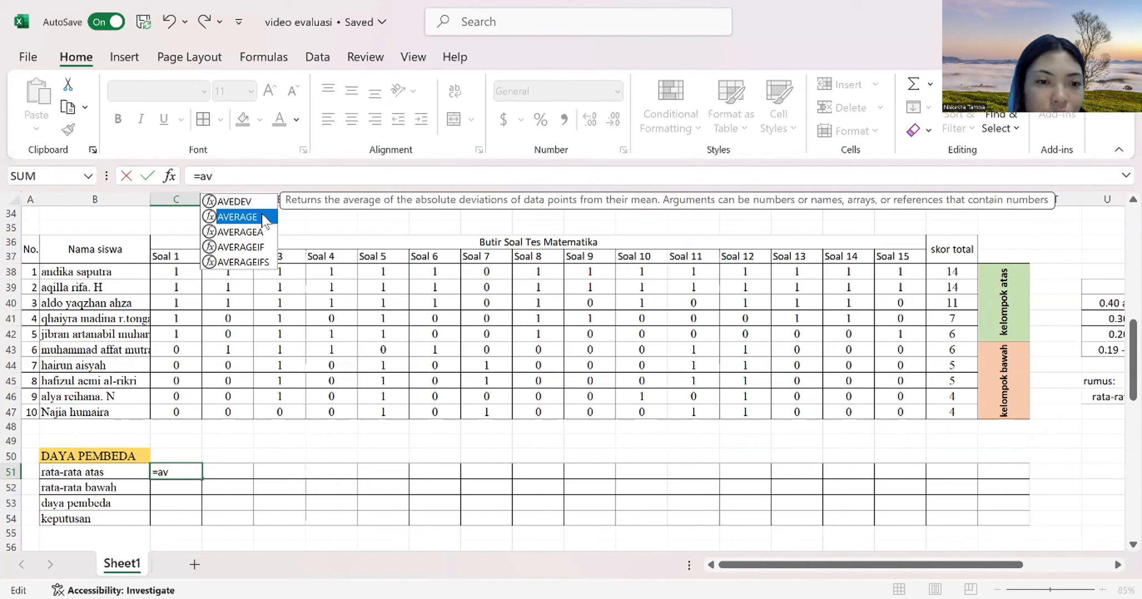
key("Tab")
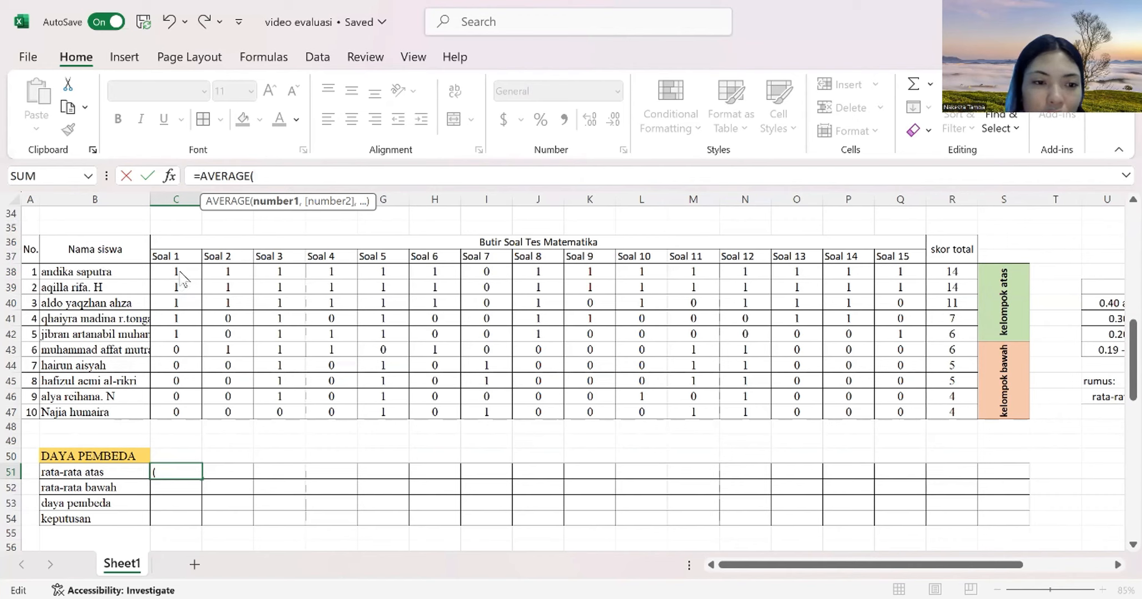
left_click_drag(181, 275, 181, 333)
key("Return")
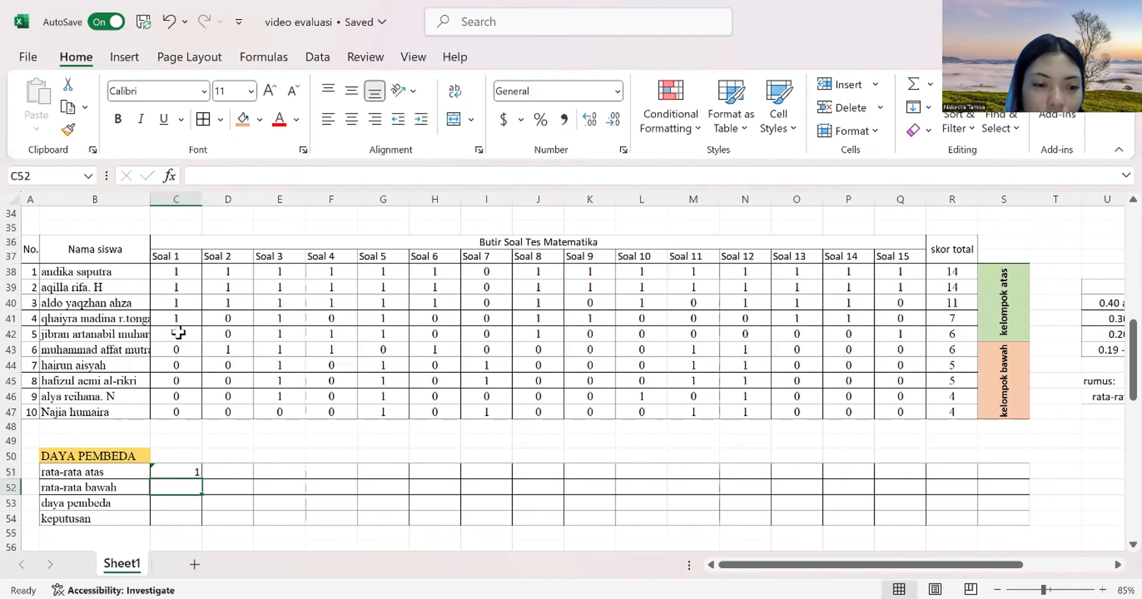
- Fill the upper group's average formula from C51 across row 51 through the total score column R
left_click(178, 471)
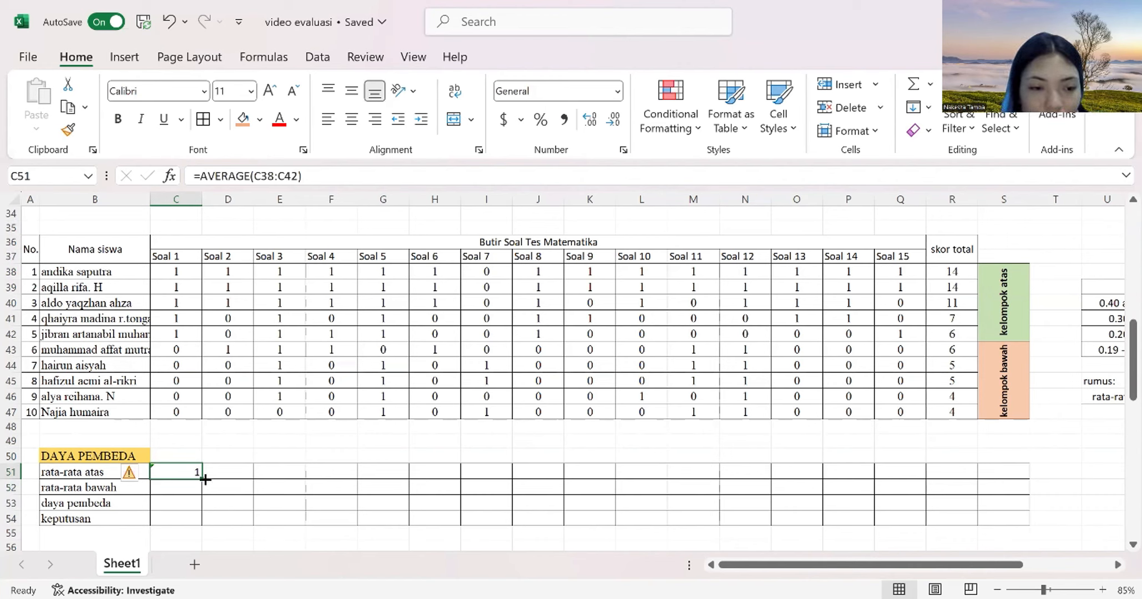
left_click_drag(202, 480, 966, 485)
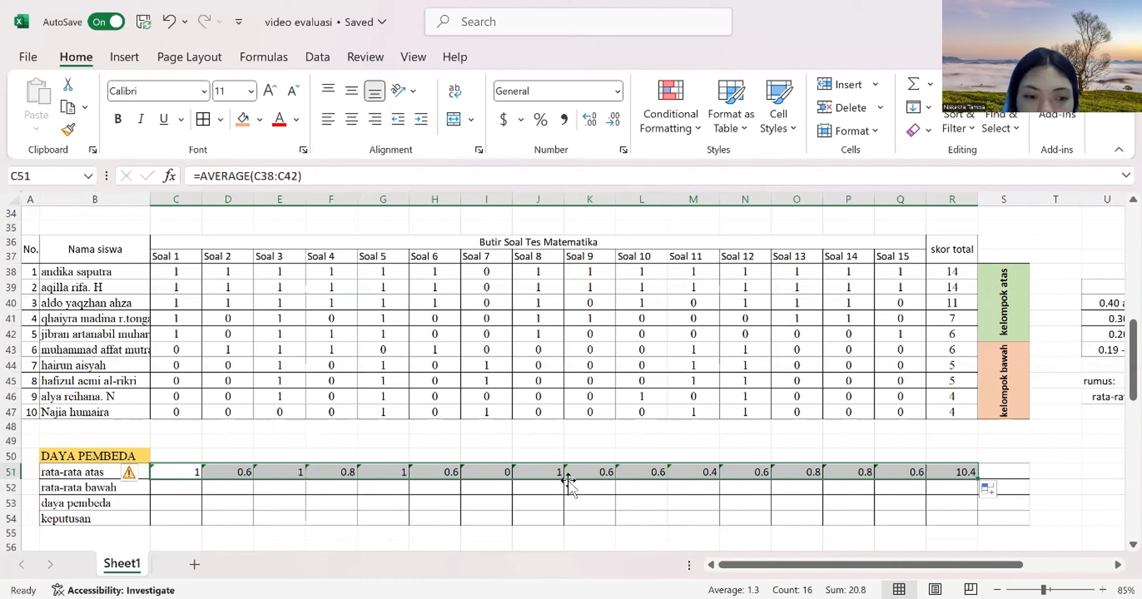
- Calculate the lower group's average in C52 with AVERAGE over C43:C47 and fill it across row 52 through R52
left_click(164, 486)
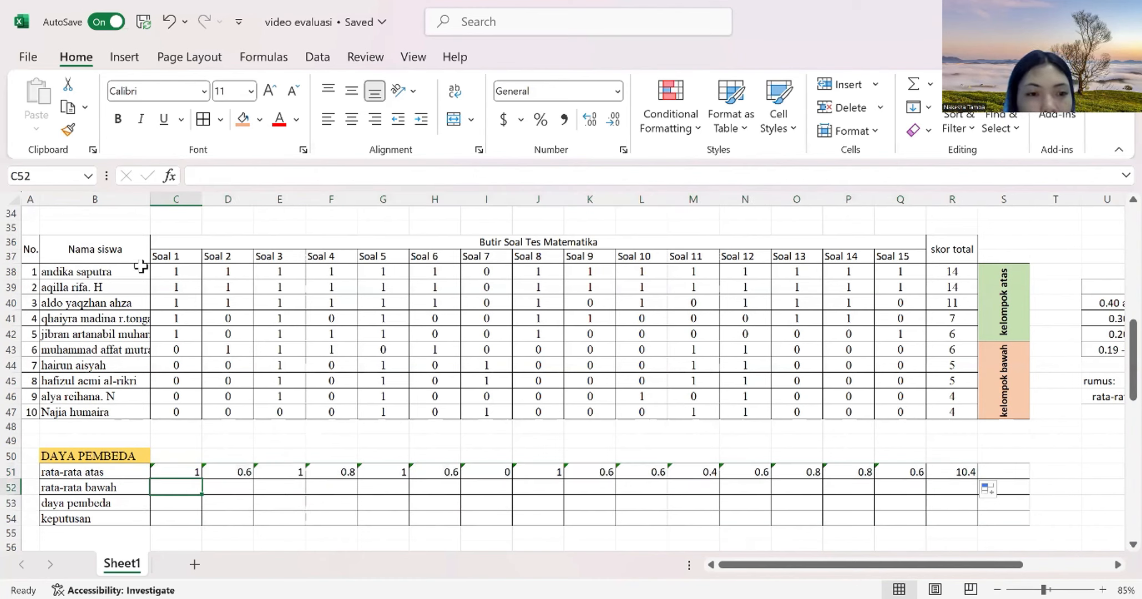
type("=")
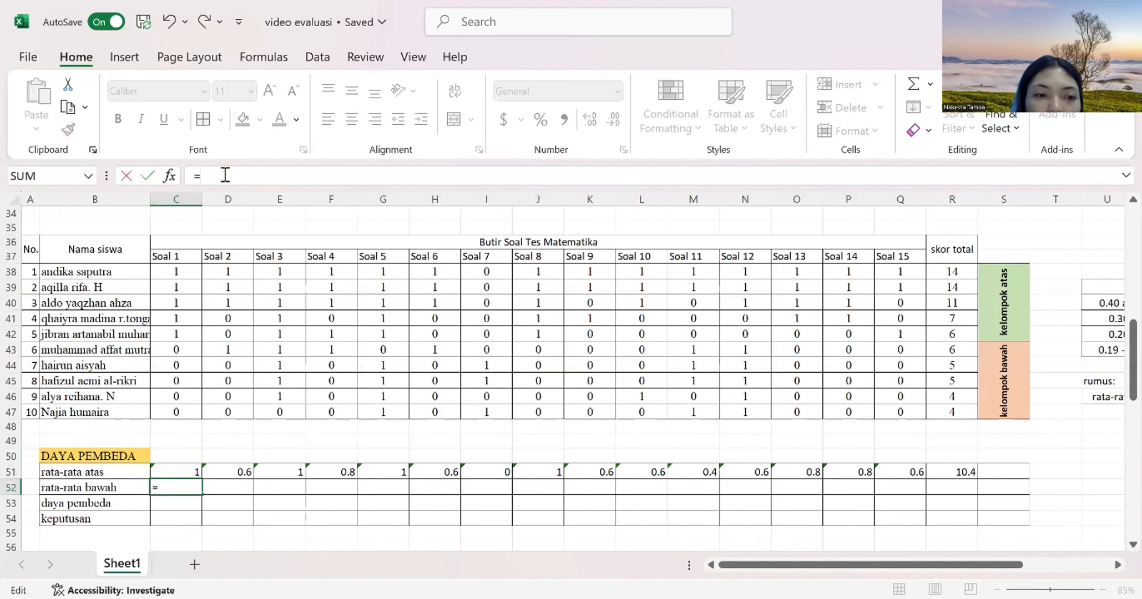
type("a")
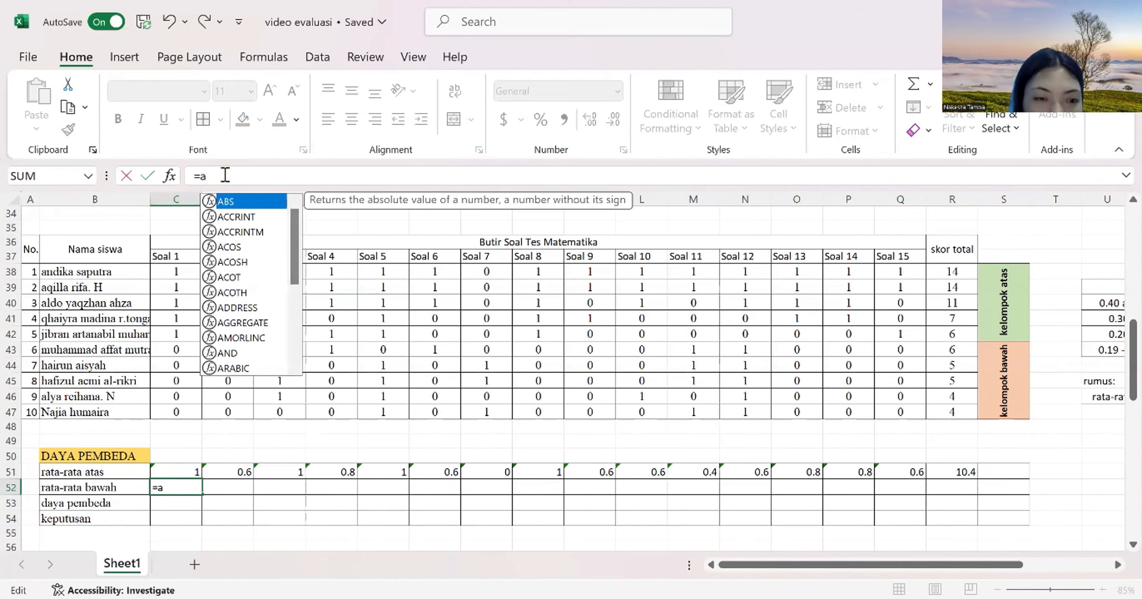
type("v")
left_click(242, 218)
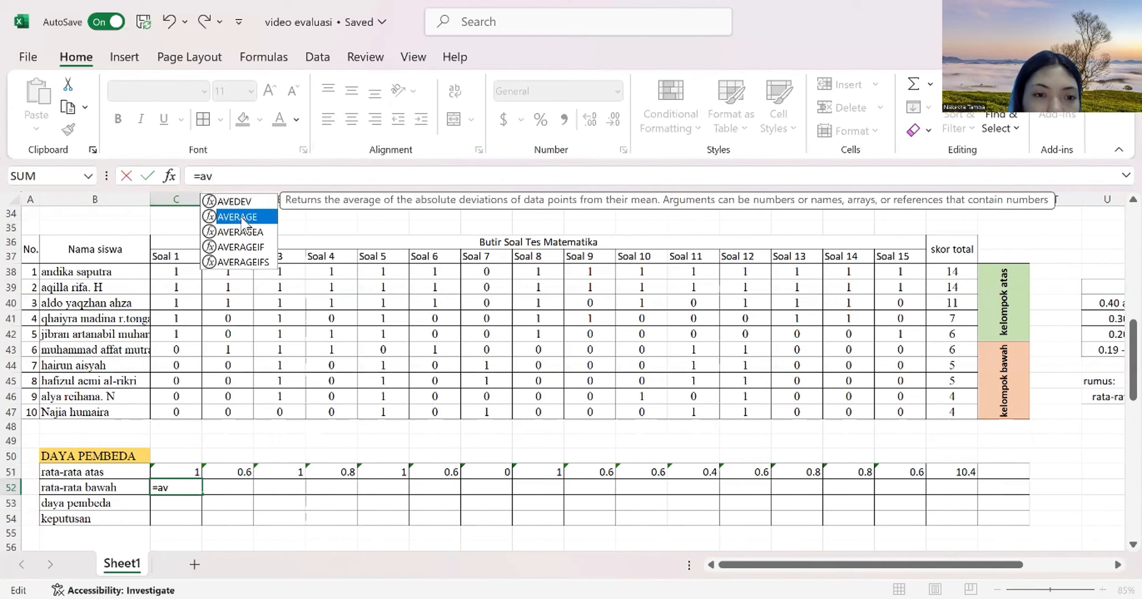
double_click(239, 217)
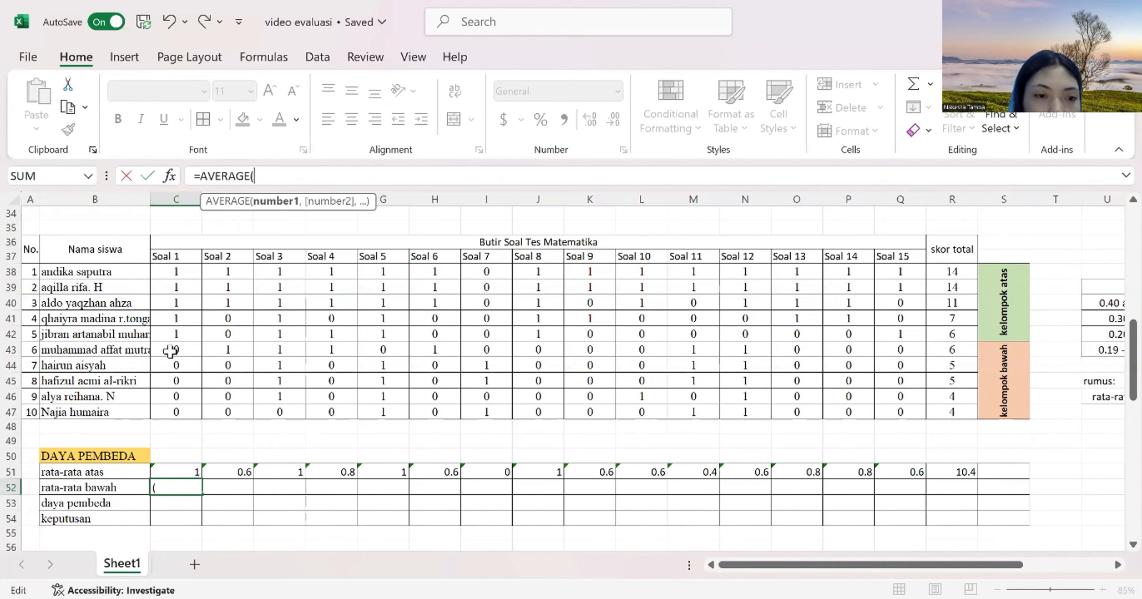
left_click(171, 351)
left_click_drag(170, 351, 172, 413)
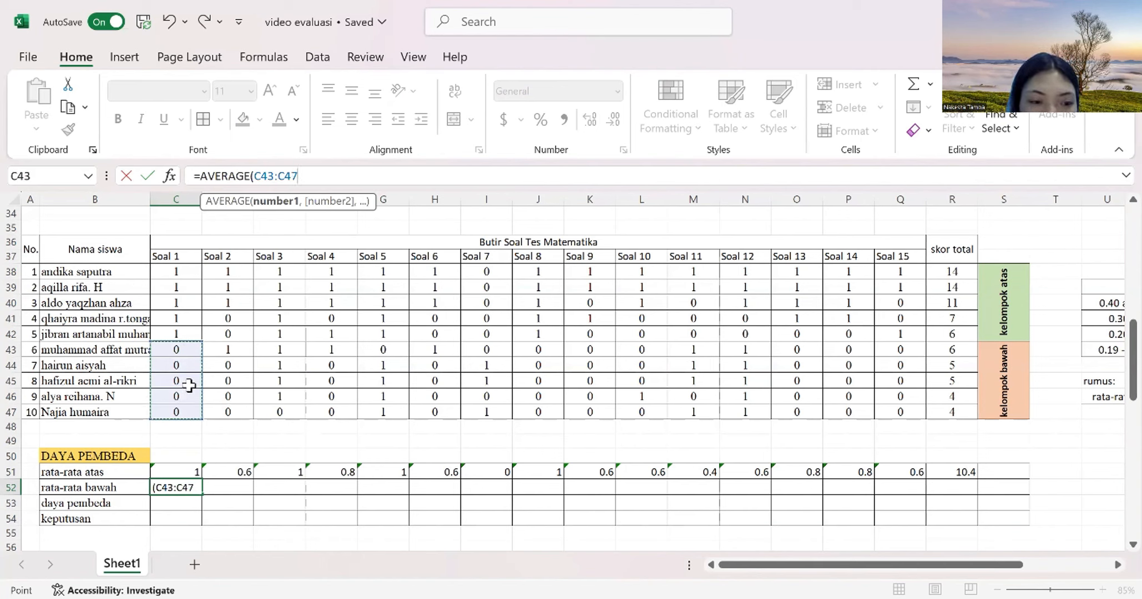
key("Return")
left_click(165, 487)
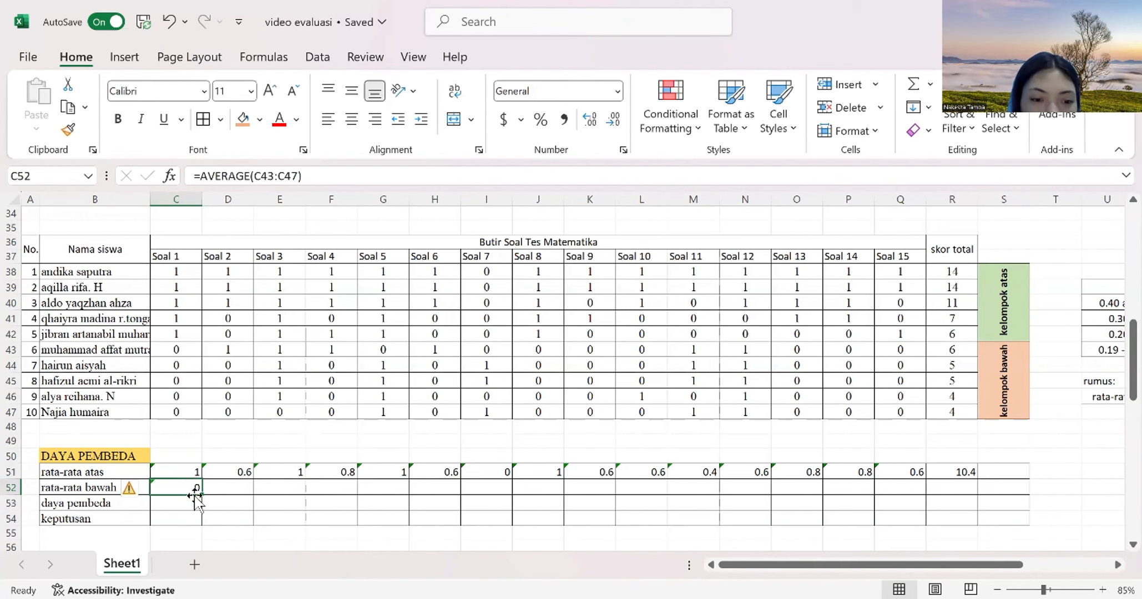
left_click_drag(202, 495, 971, 487)
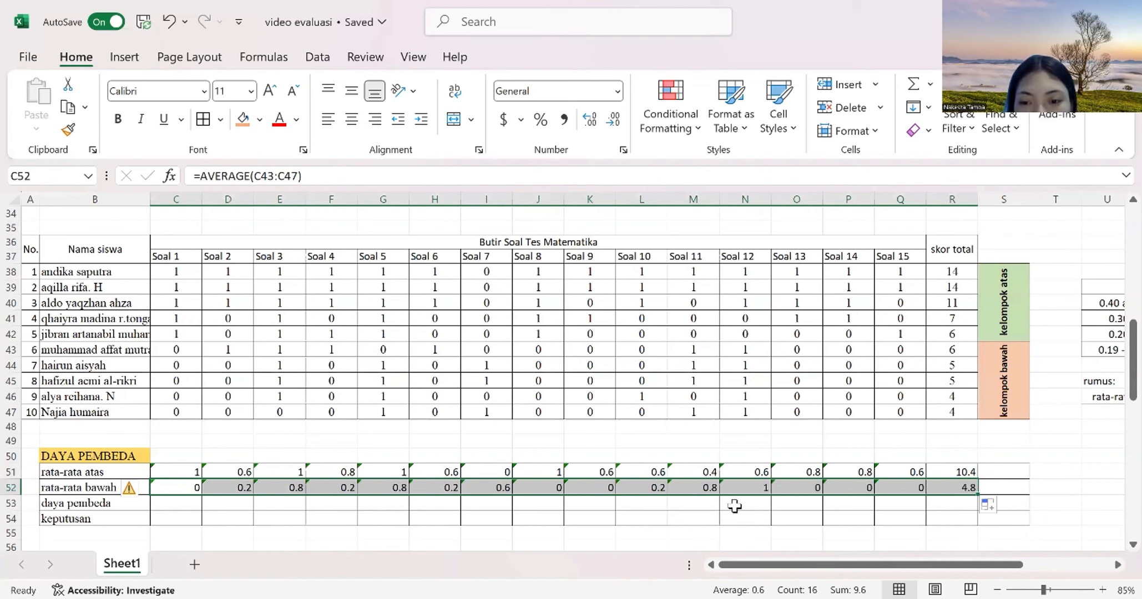
- Format the upper and lower group averages in C51:R52 to show two decimal places
left_click(164, 503)
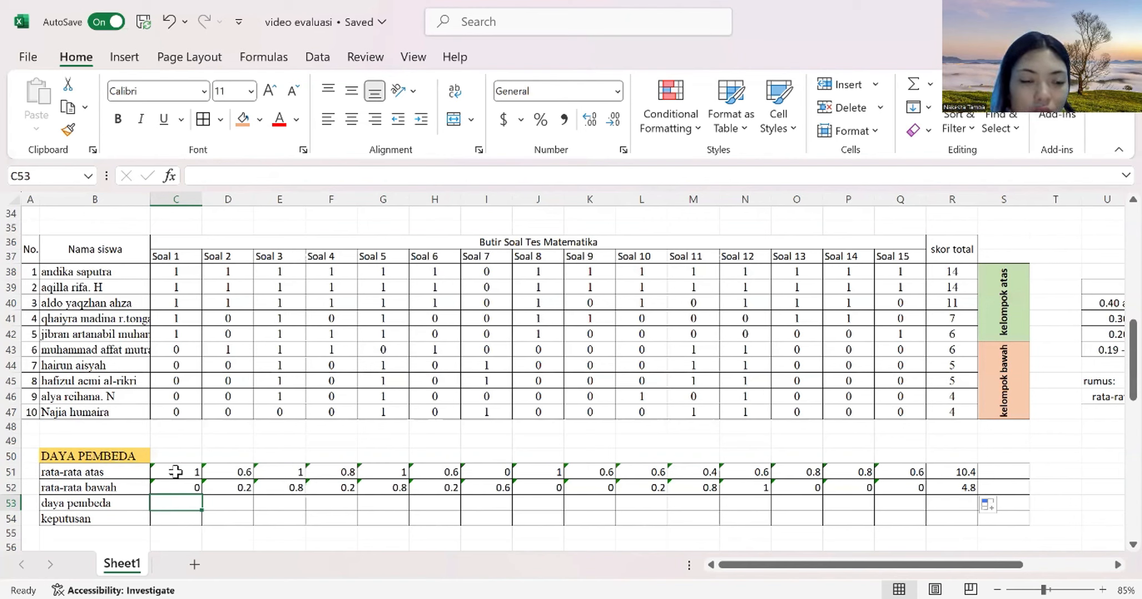
left_click_drag(175, 472, 951, 487)
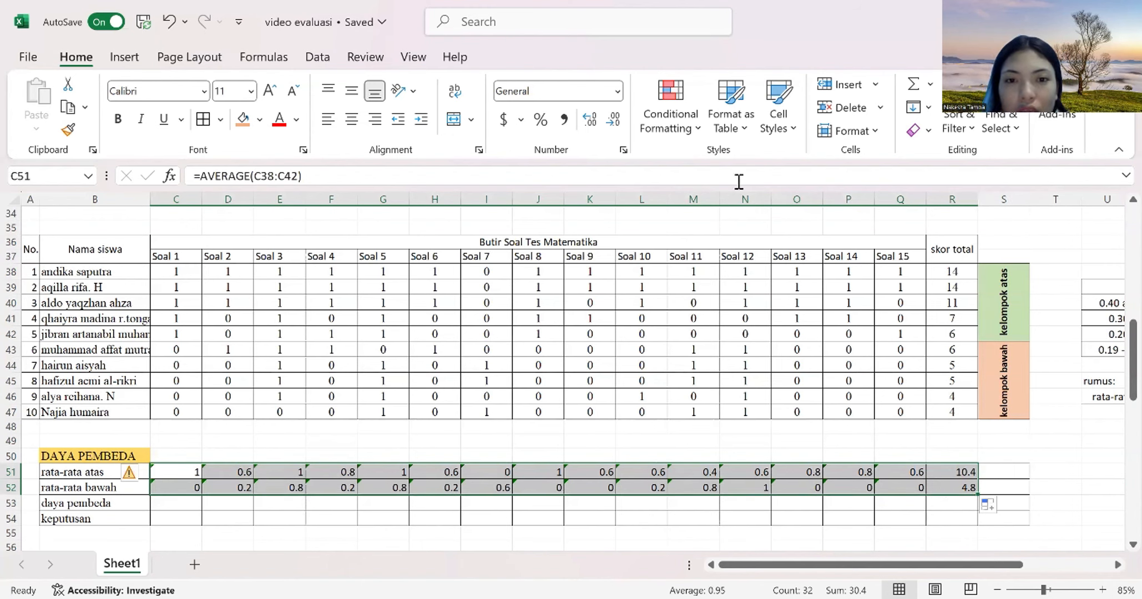
left_click(589, 119)
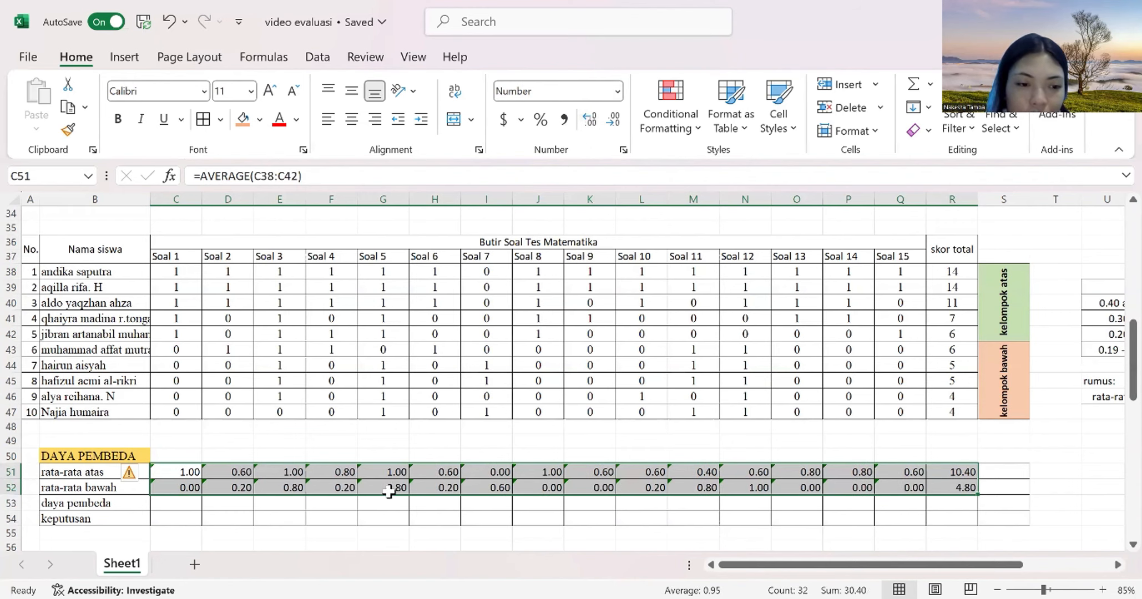
left_click(199, 475)
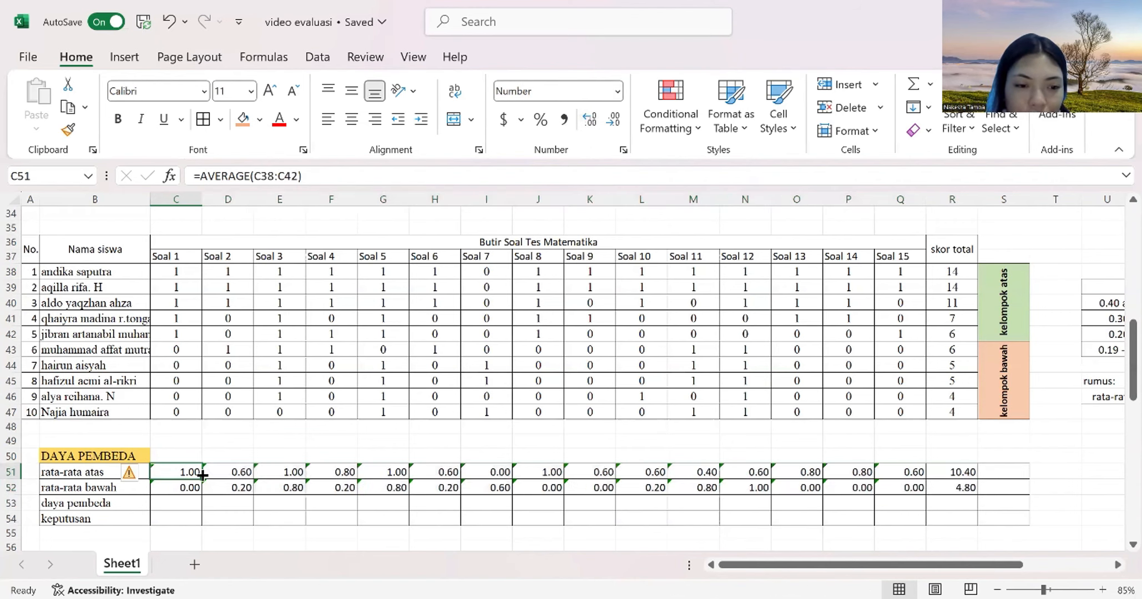
- Calculate the daya pembeda of question 1 in C53 with the formula =(C51-C52/1), following the formula note
left_click(165, 505)
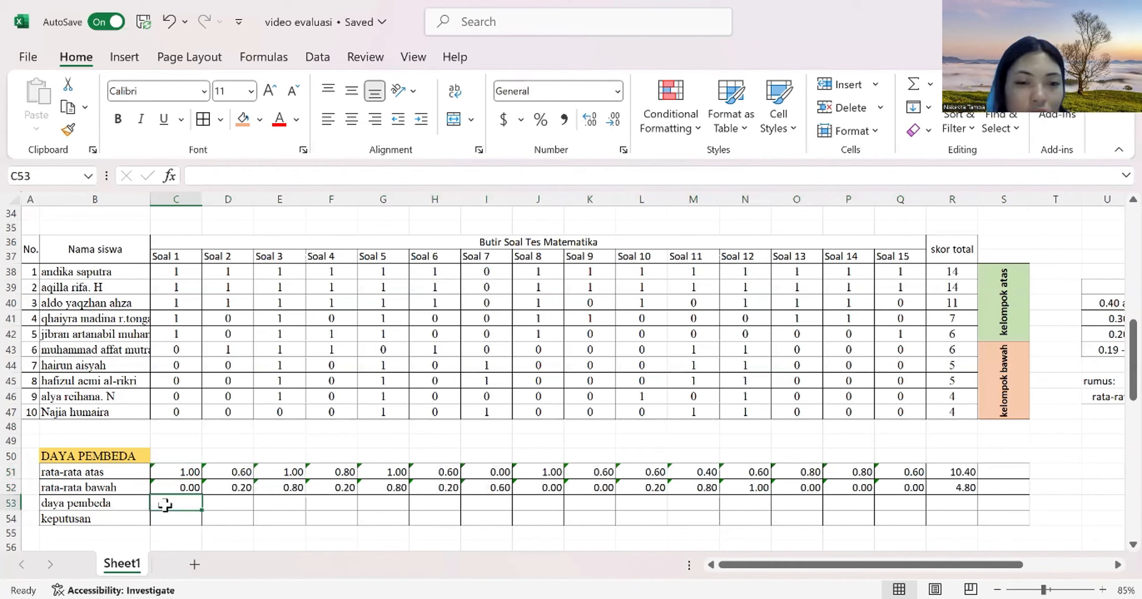
scroll(537, 474, "right", 5)
scroll(536, 474, "right", 3)
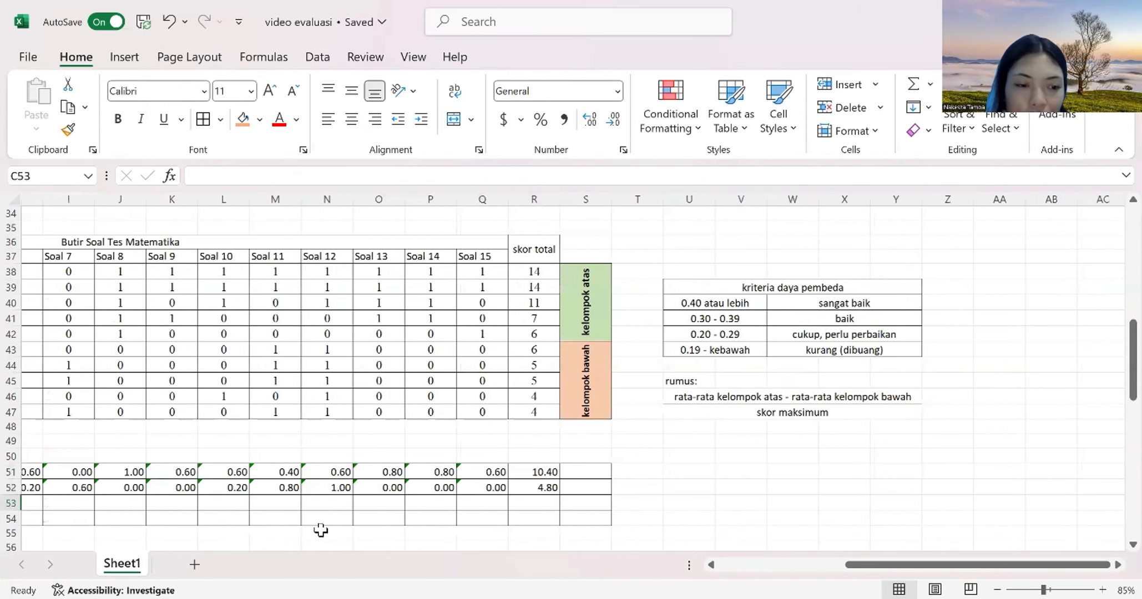
scroll(321, 530, "left", 8)
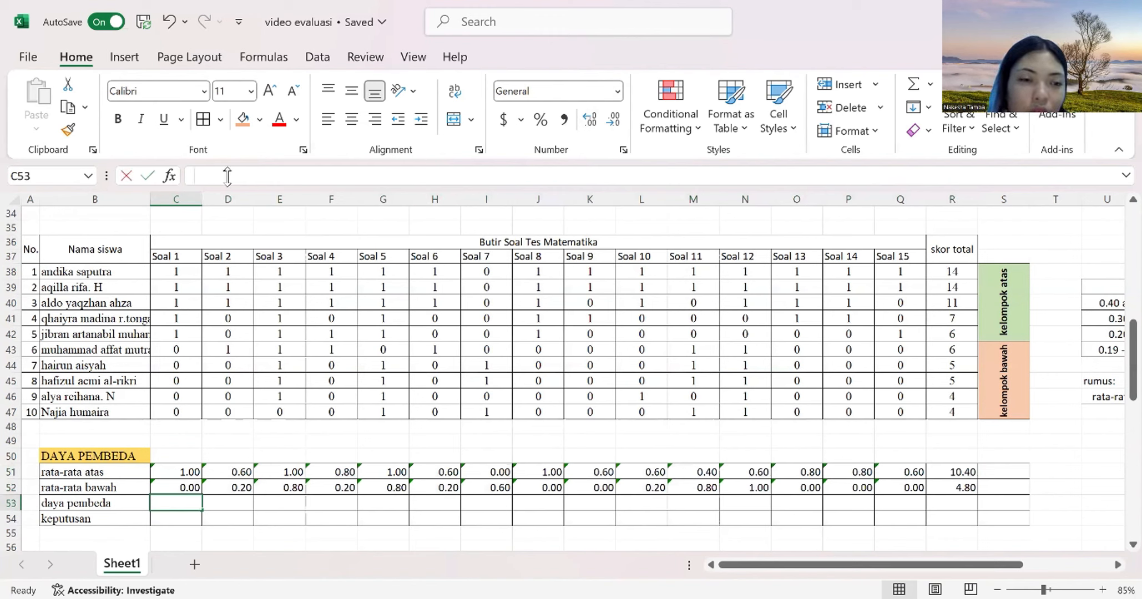
type("=(")
left_click(178, 470)
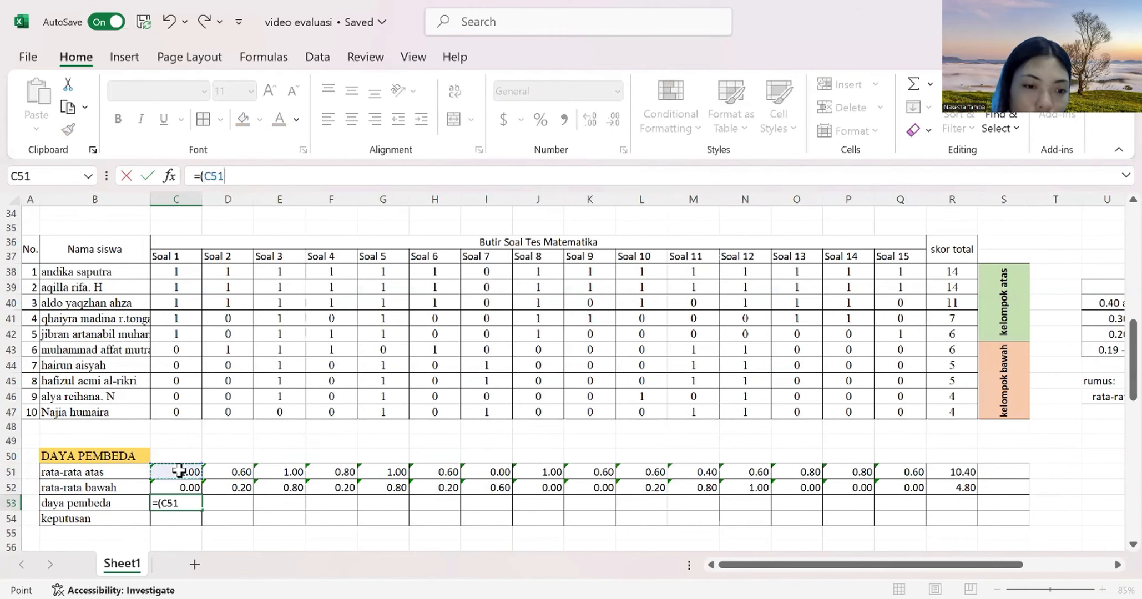
type("-")
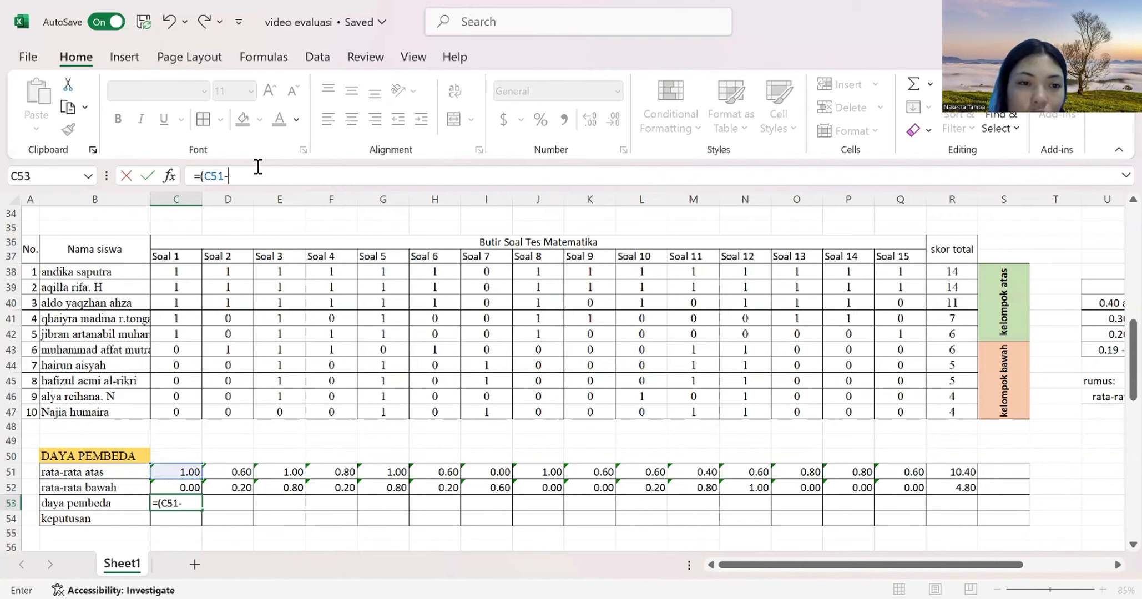
left_click(175, 487)
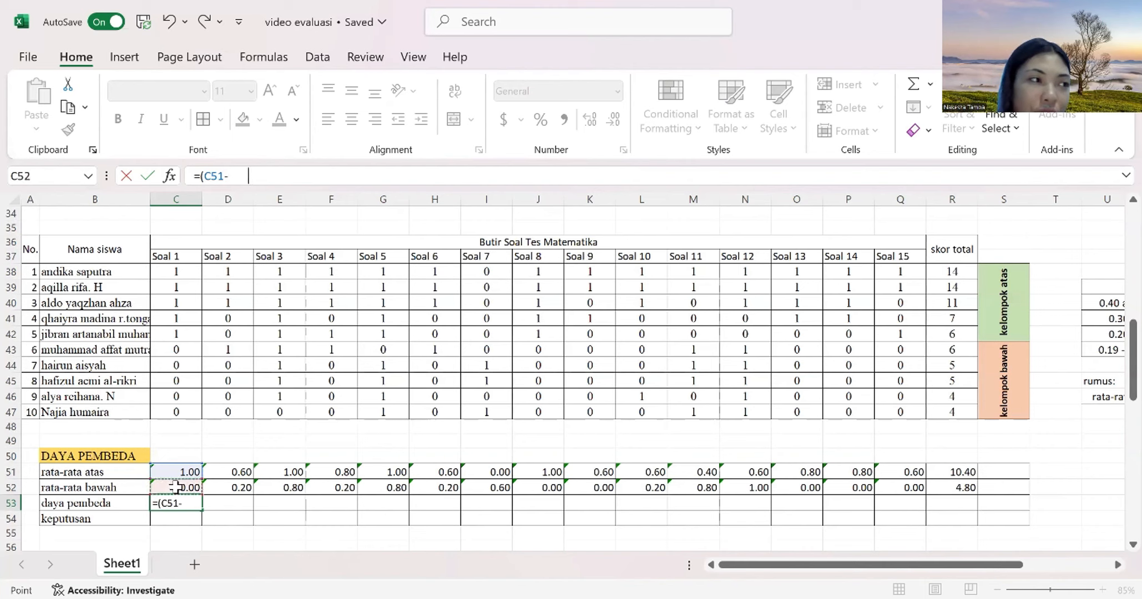
type("/1")
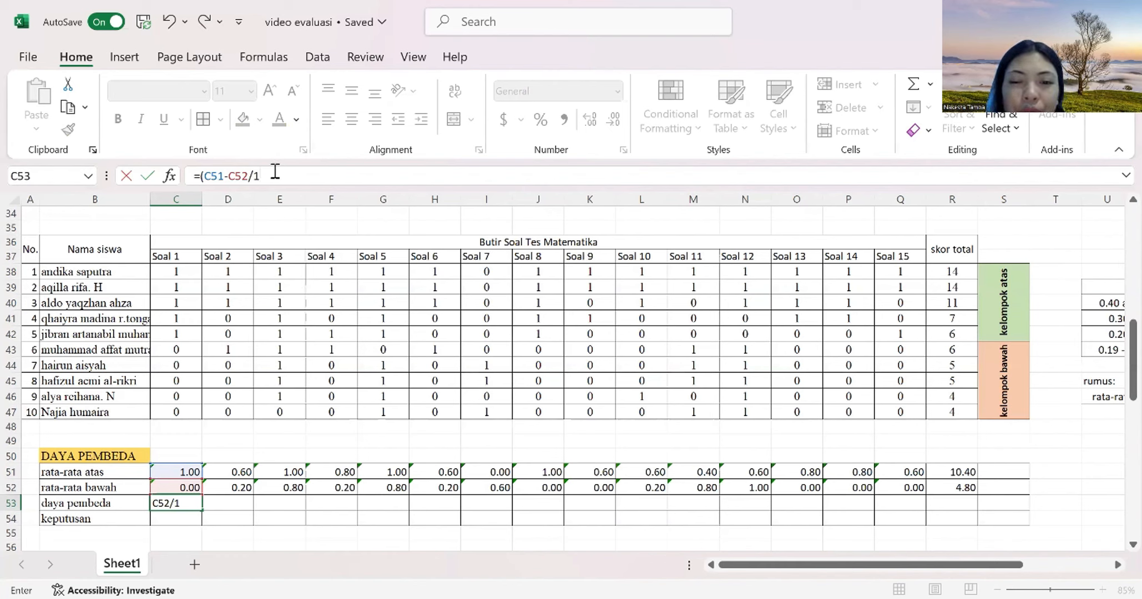
key("Return")
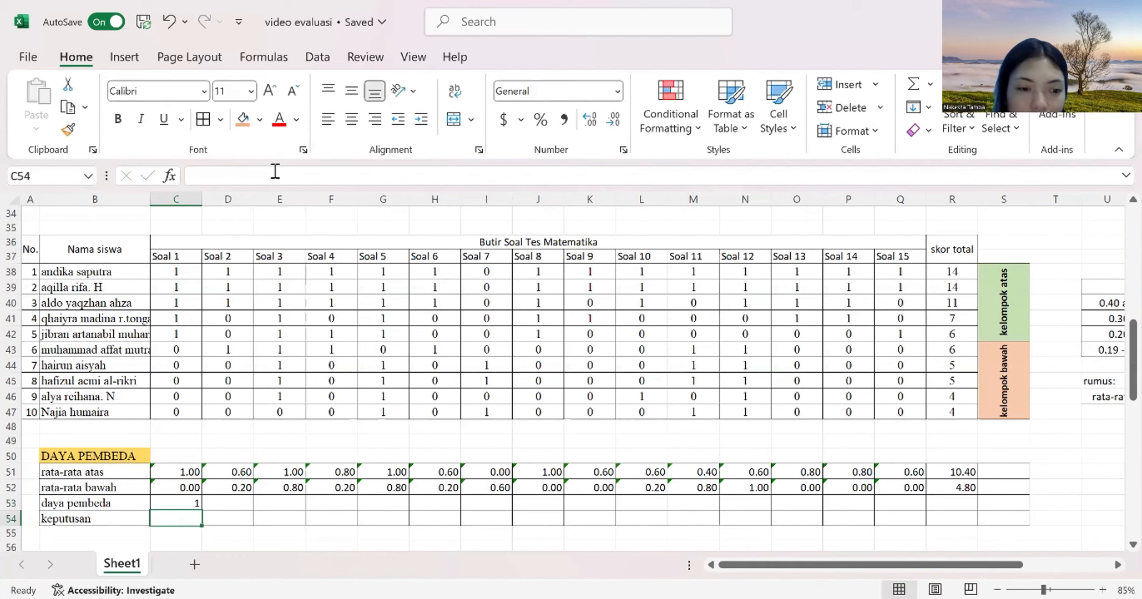
- Fill the daya pembeda formula from C53 across to R53 and format the row to two decimal places
scroll(161, 501, "down", 1)
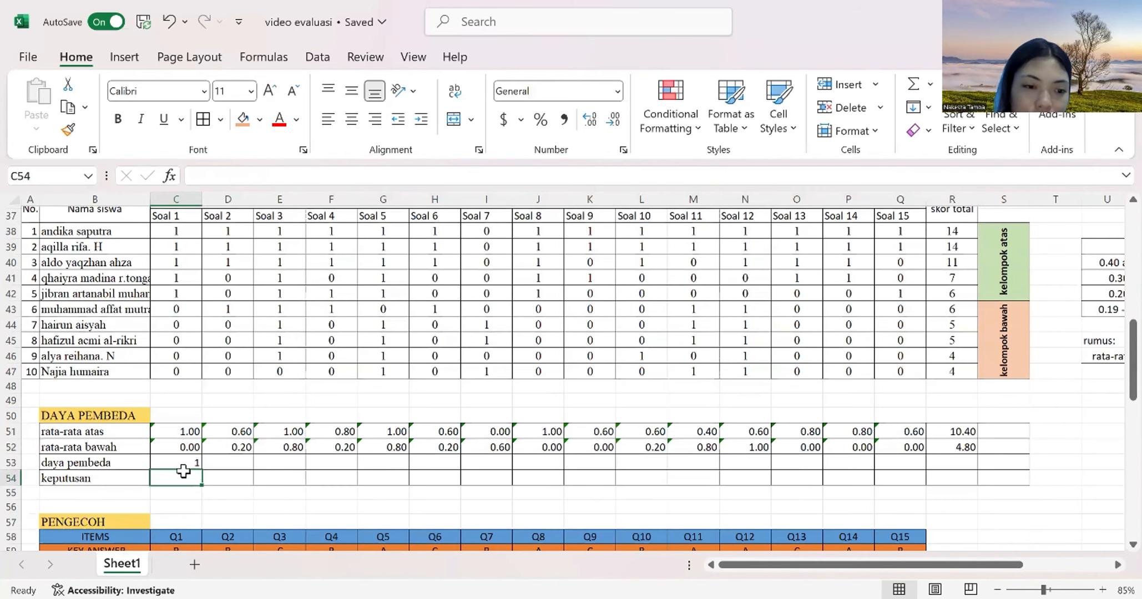
left_click(189, 459)
left_click_drag(189, 459, 957, 469)
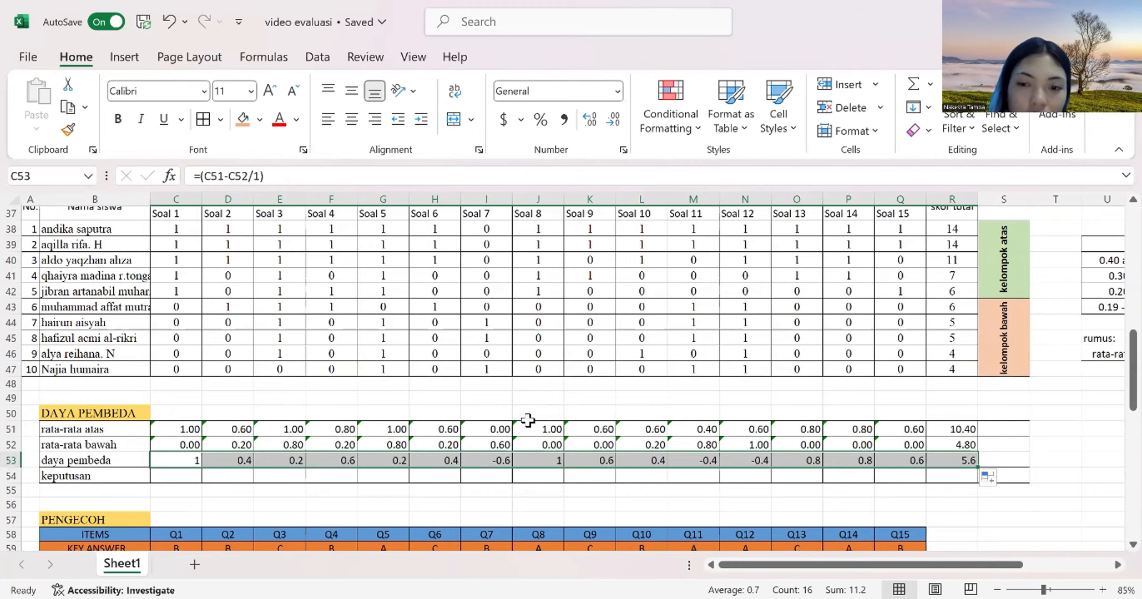
scroll(528, 421, "right", 3)
scroll(528, 421, "left", 3)
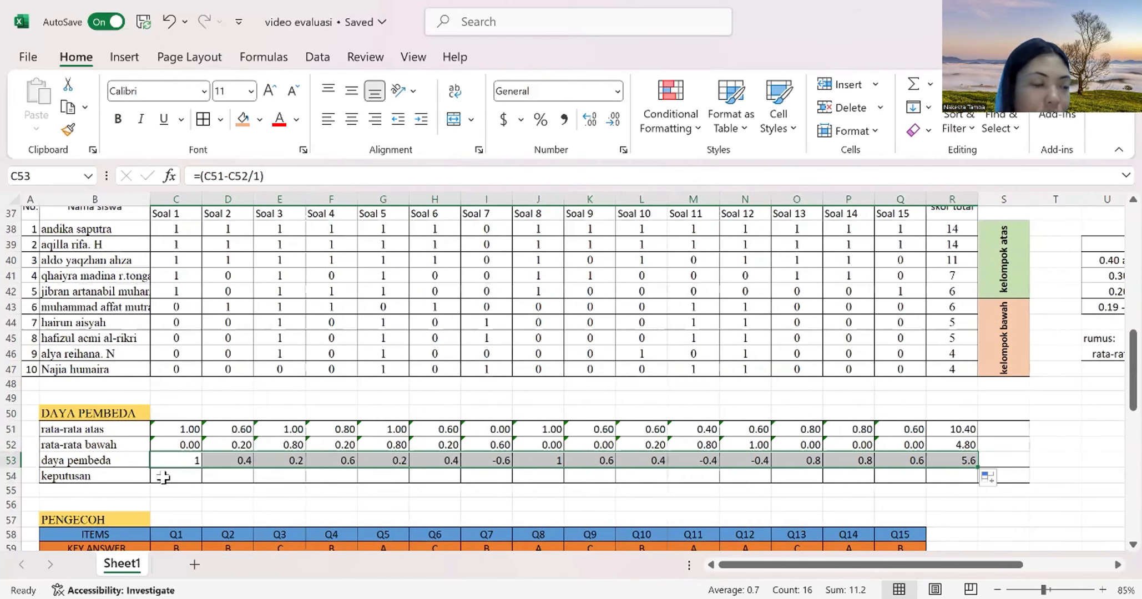
left_click(590, 121)
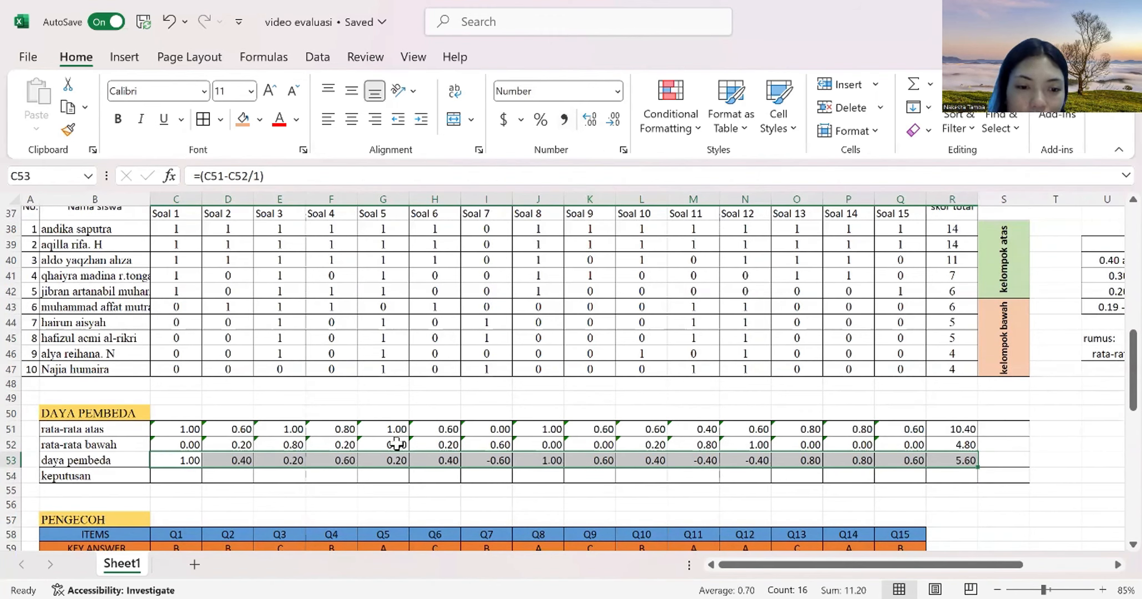
left_click(340, 477)
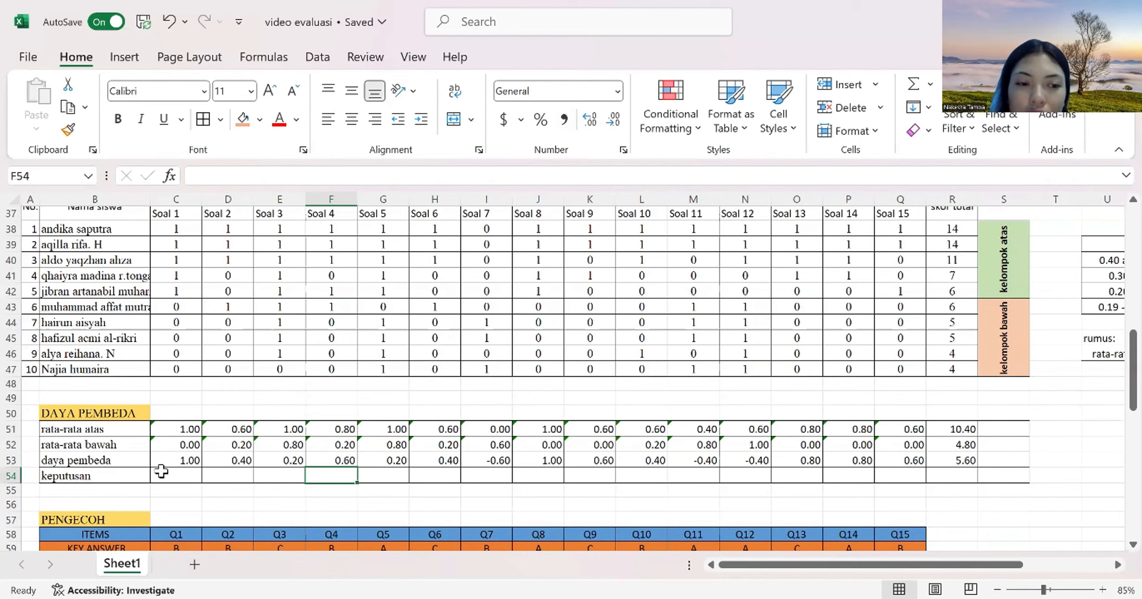
- Review the kriteria daya pembeda table to see which decision applies to each range of discrimination values
left_click(161, 473)
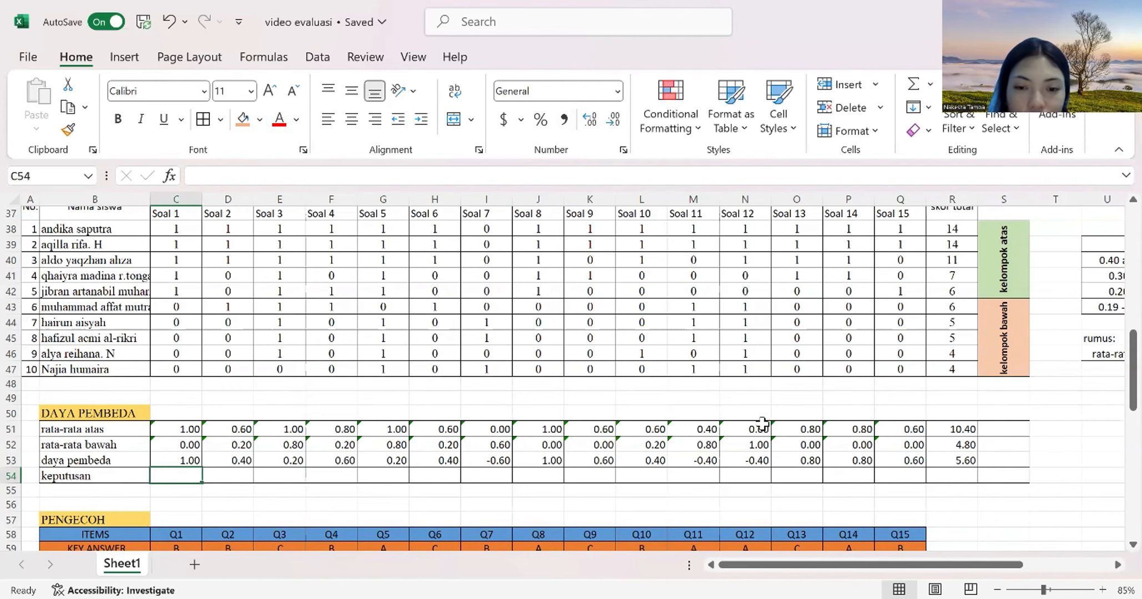
scroll(762, 423, "right", 2)
scroll(763, 423, "right", 3)
scroll(761, 421, "left", 5)
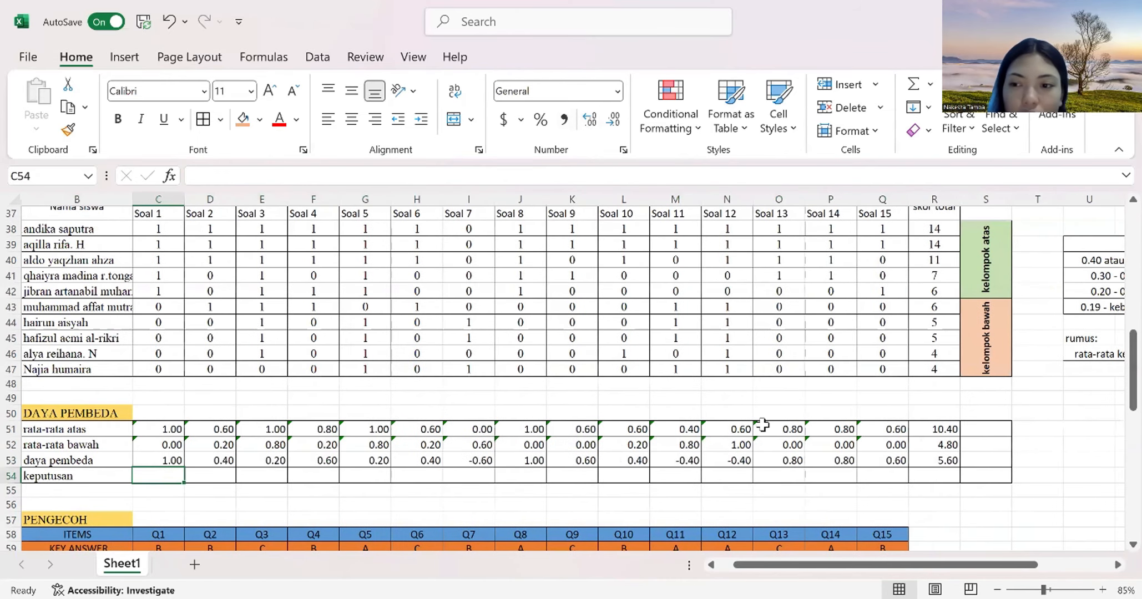
scroll(760, 426, "right", 3)
scroll(763, 424, "right", 1)
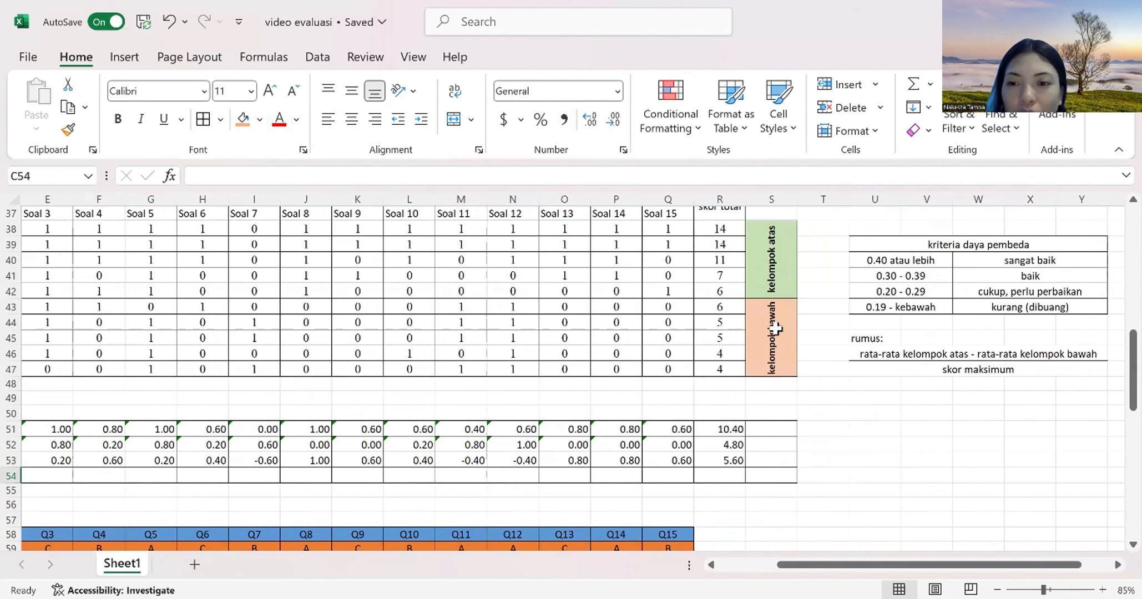
scroll(931, 377, "up", 1)
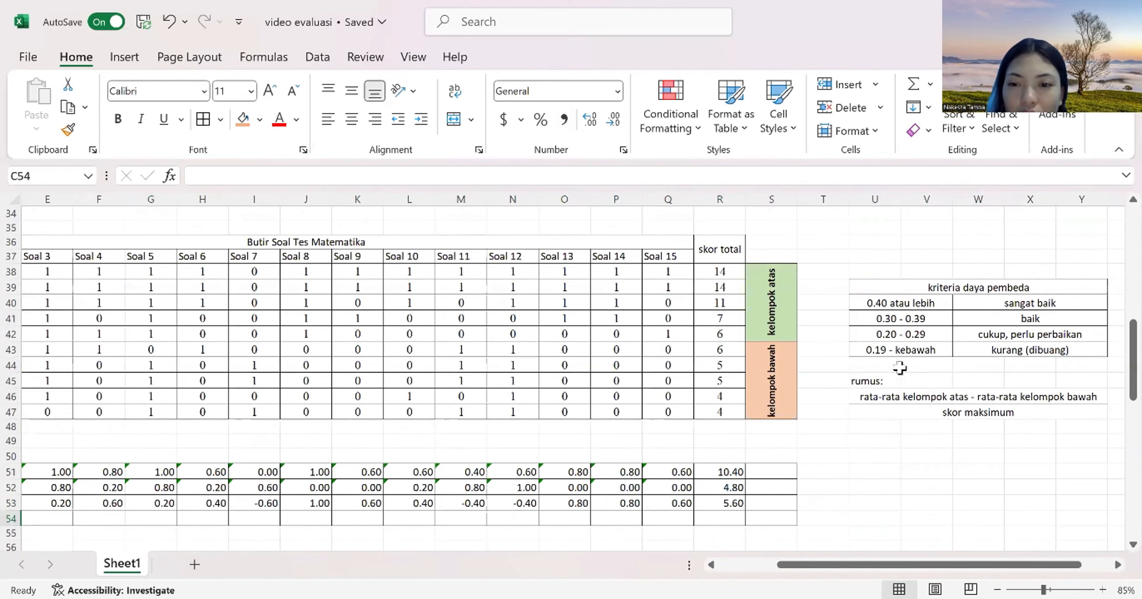
scroll(804, 375, "left", 1)
scroll(805, 376, "down", 1)
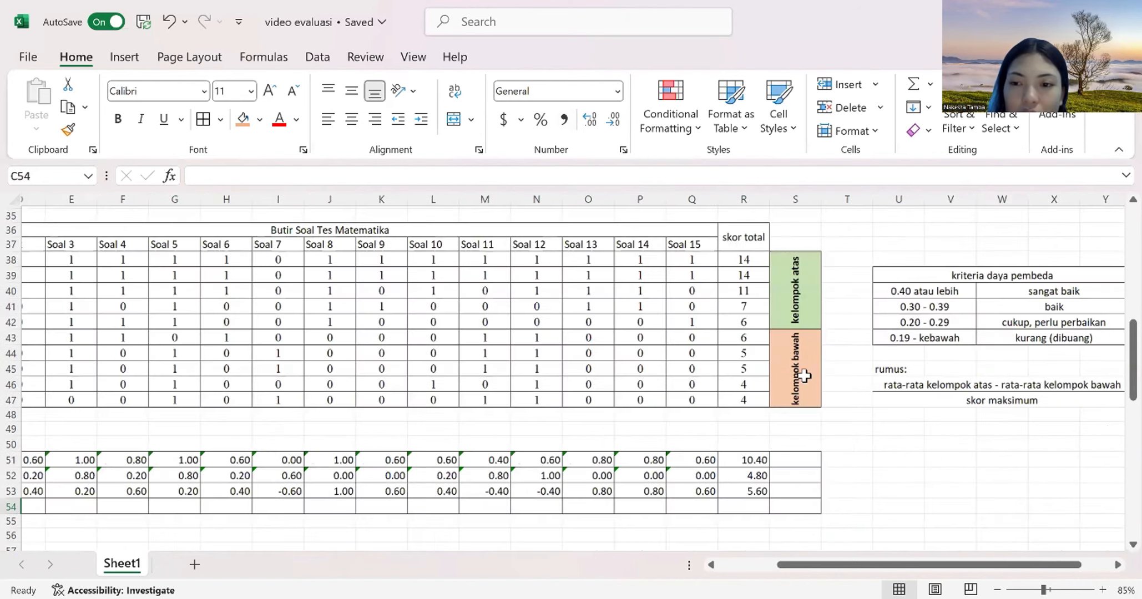
scroll(804, 376, "left", 1)
scroll(804, 375, "left", 4)
scroll(805, 376, "down", 1)
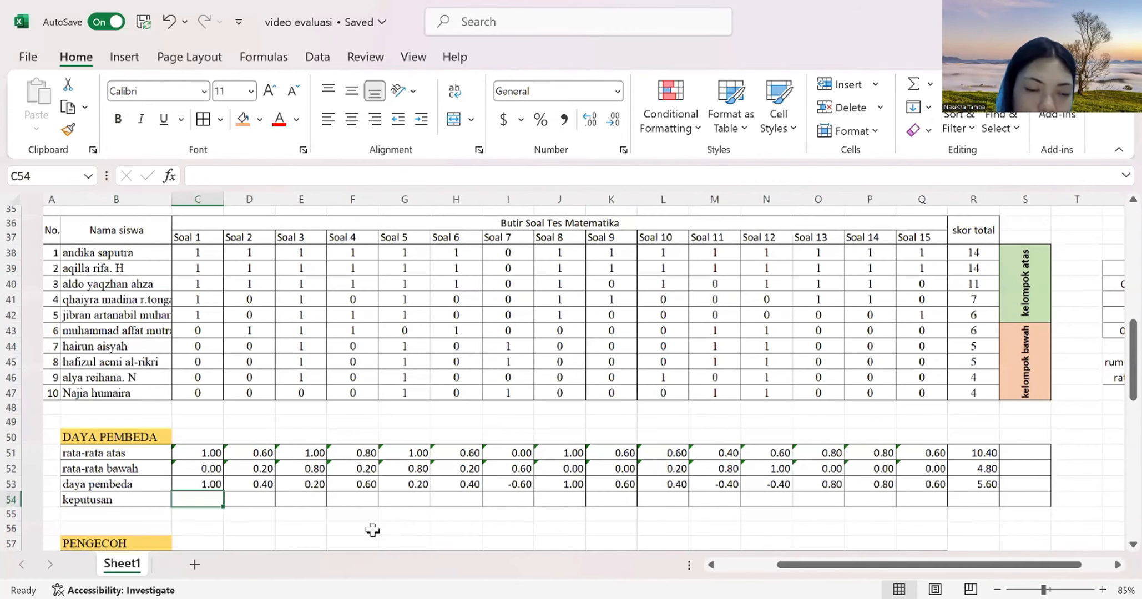
scroll(170, 489, "right", 1)
scroll(170, 488, "up", 1)
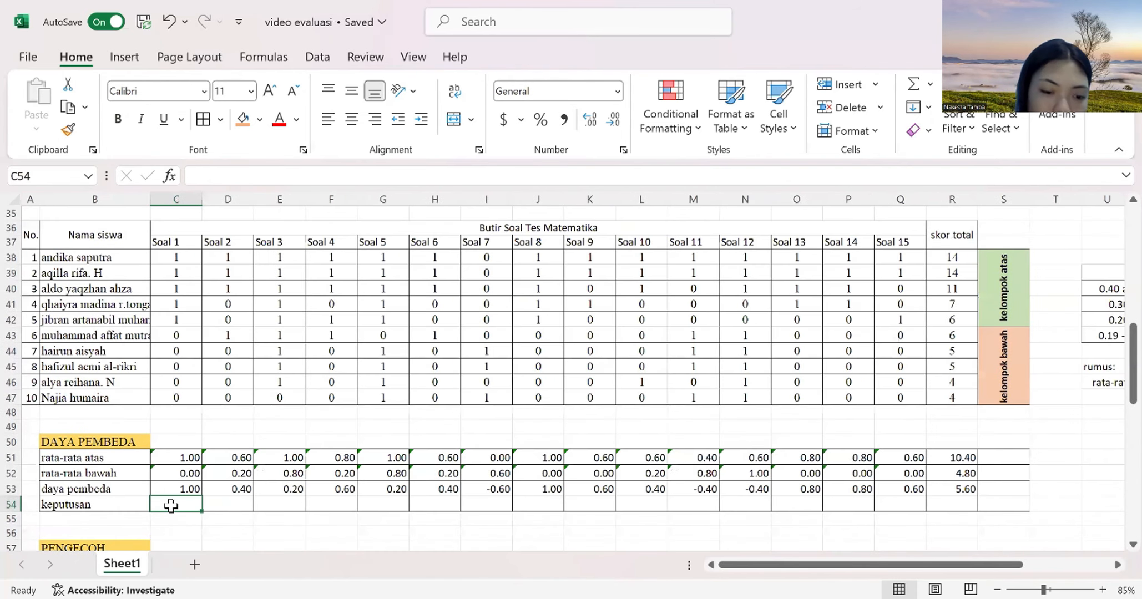
- Enter the keputusan "sangat baik" for questions 1 and 2 in C54 and D54
type("s")
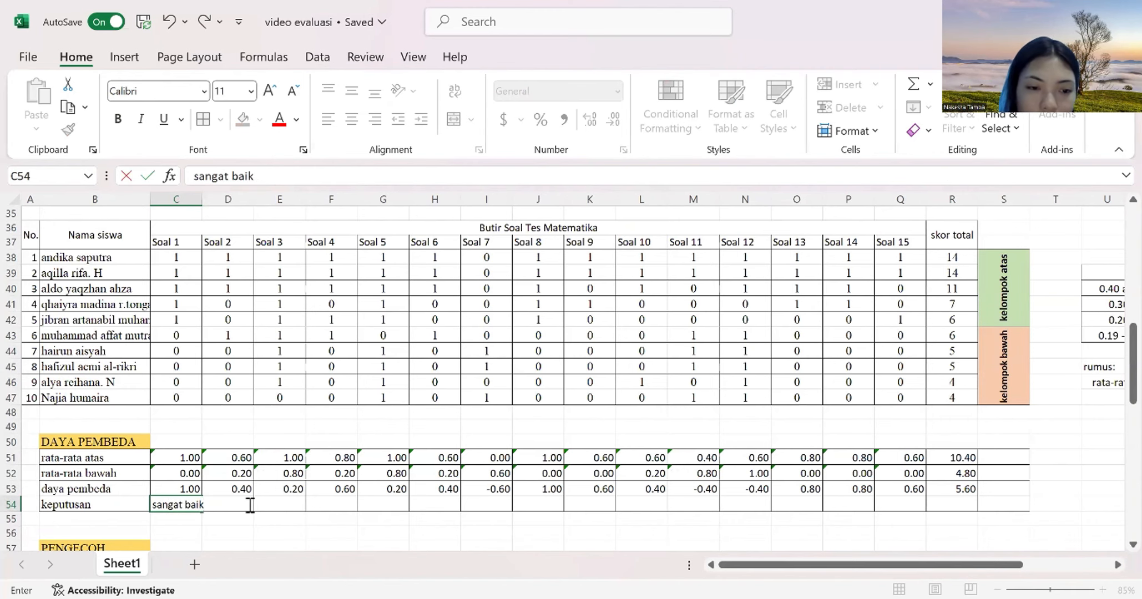
type("angat baik")
scroll(350, 465, "right", 4)
scroll(351, 465, "left", 4)
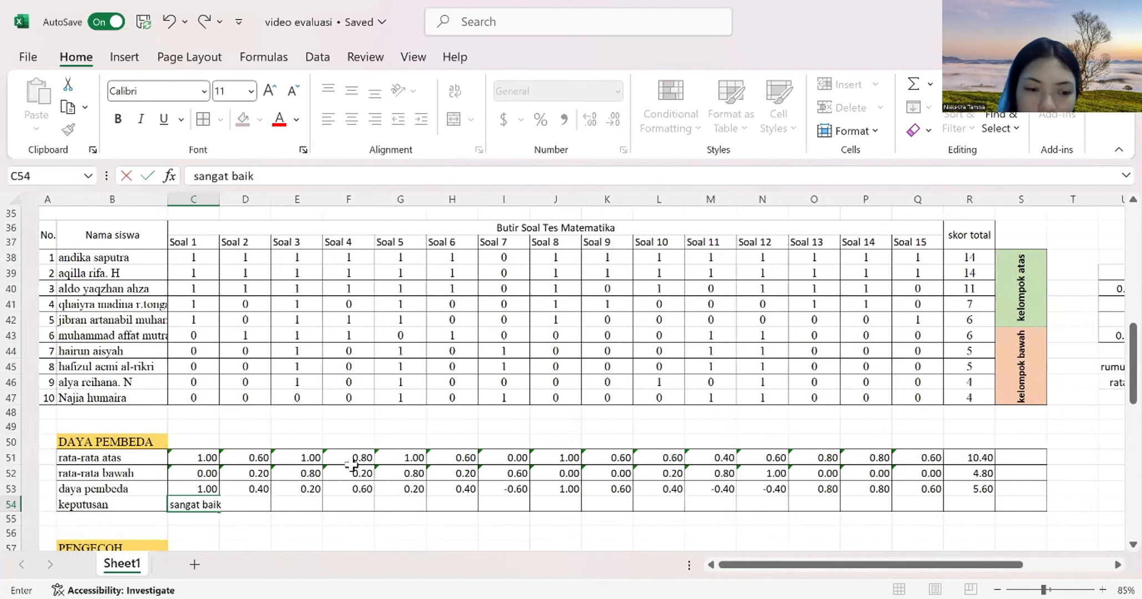
type("sa")
key("BackSpace")
key("BackSpace")
key("Tab")
type("sangat baik")
key("Tab")
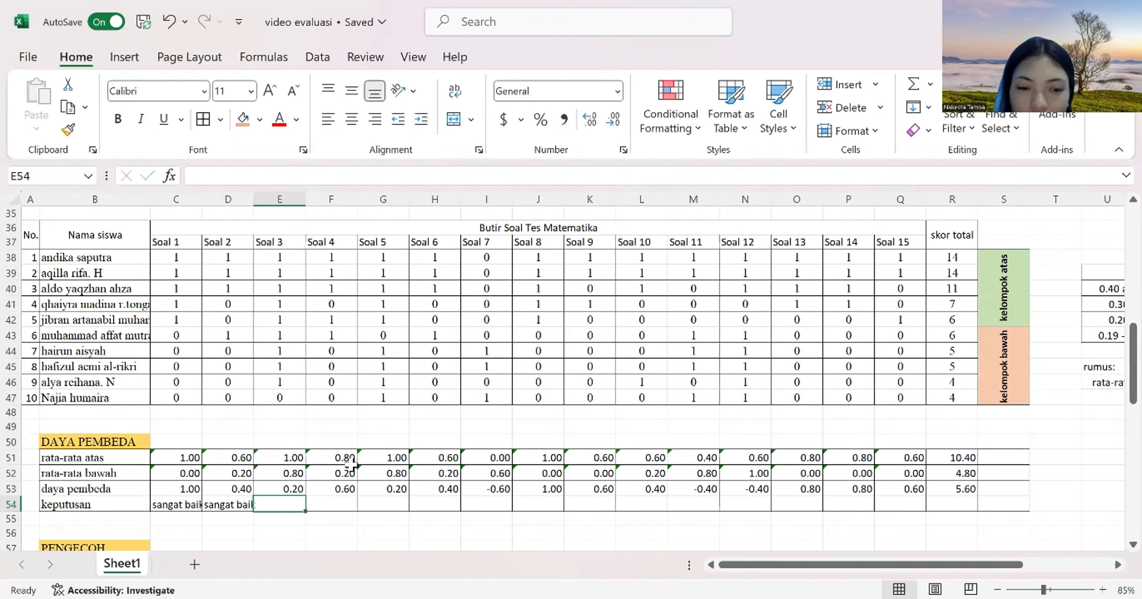
- Enter the keputusan for questions 3 to 6 in E54:H54 as cukup, sangat baik, cukup and sangat baik
scroll(351, 465, "right", 4)
type("cukup")
scroll(351, 465, "left", 3)
key("Tab")
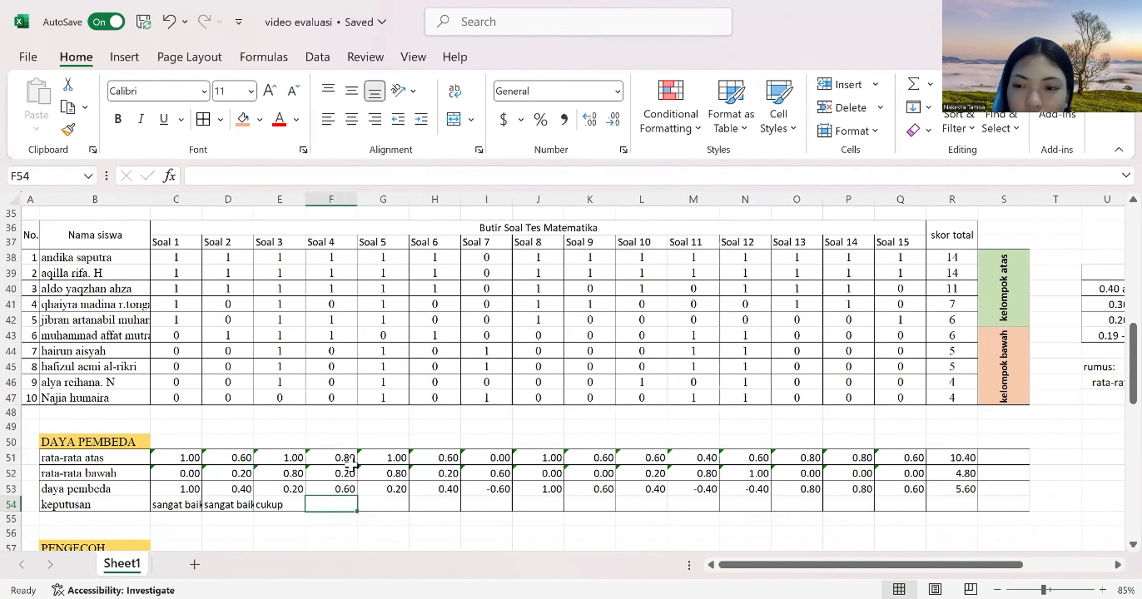
scroll(351, 465, "right", 3)
scroll(351, 465, "left", 3)
type("sangat baik")
key("Tab")
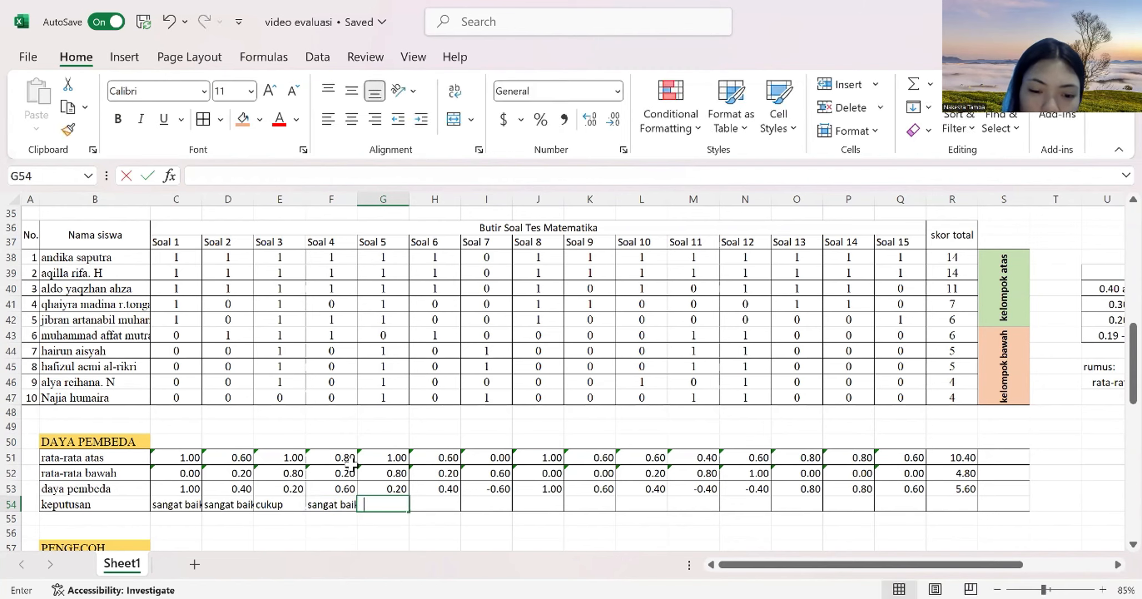
type("cukup")
key("Tab")
type("sangat b")
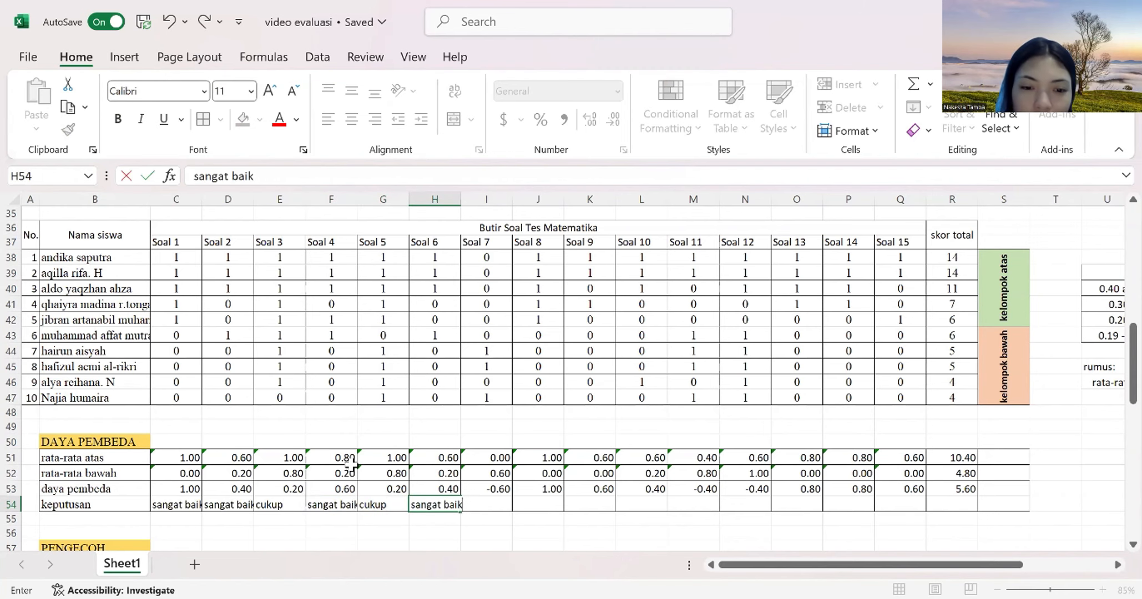
key("Tab")
- Enter the keputusan "kurang" for question 7 in I54 and "sangat baik" for questions 8 to 10 in J54:L54
scroll(351, 465, "right", 3)
scroll(351, 465, "left", 3)
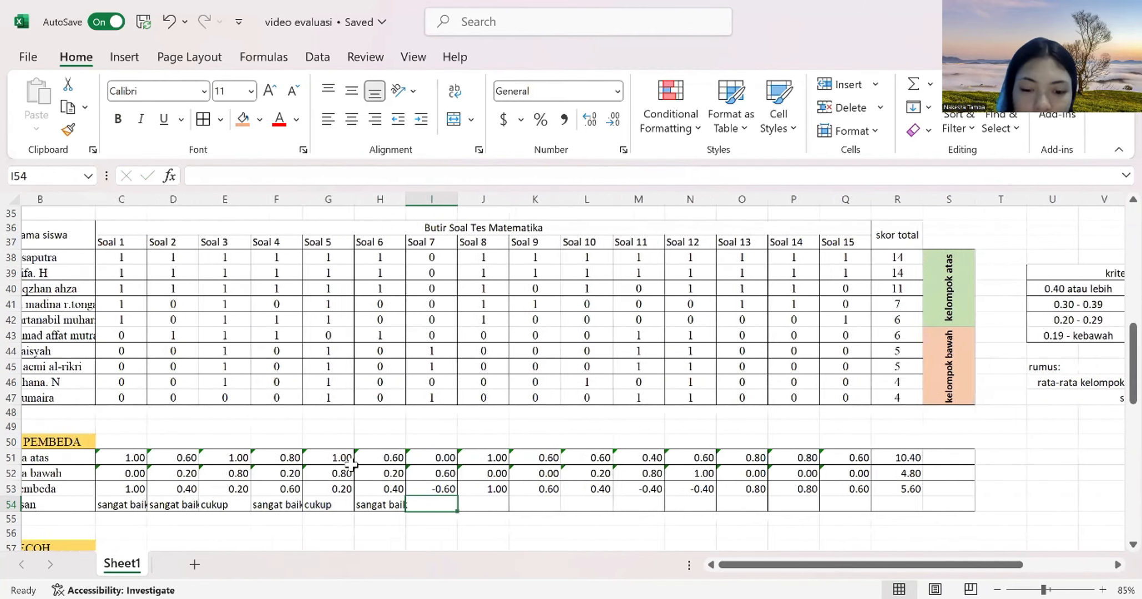
type("kurang")
scroll(351, 465, "right", 3)
scroll(388, 488, "left", 3)
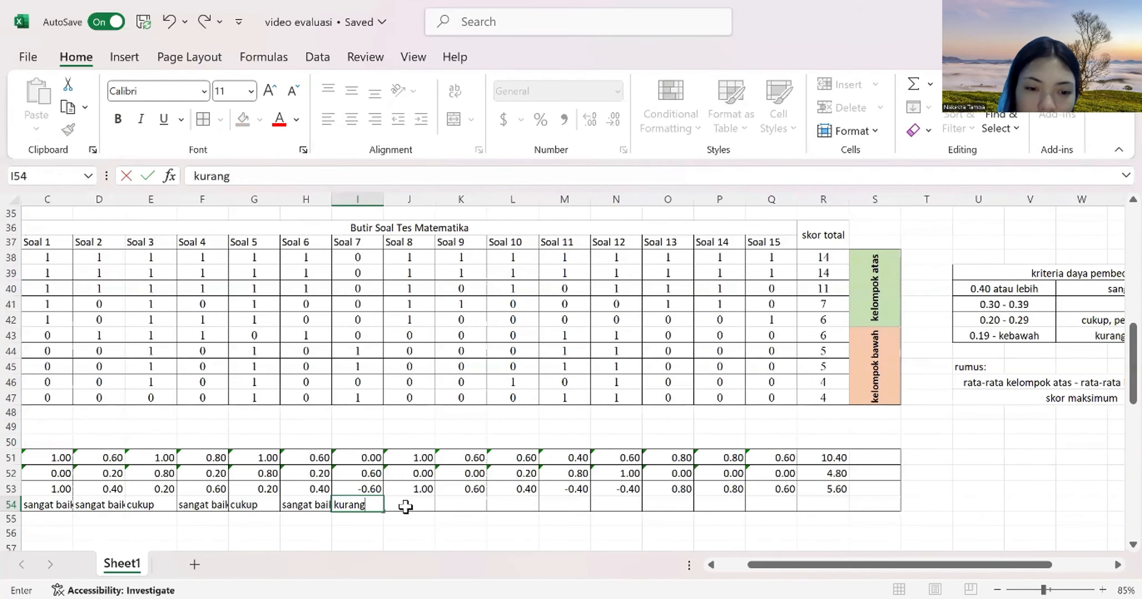
key("Tab")
type("sangat baik")
key("Tab")
type("sangat baik")
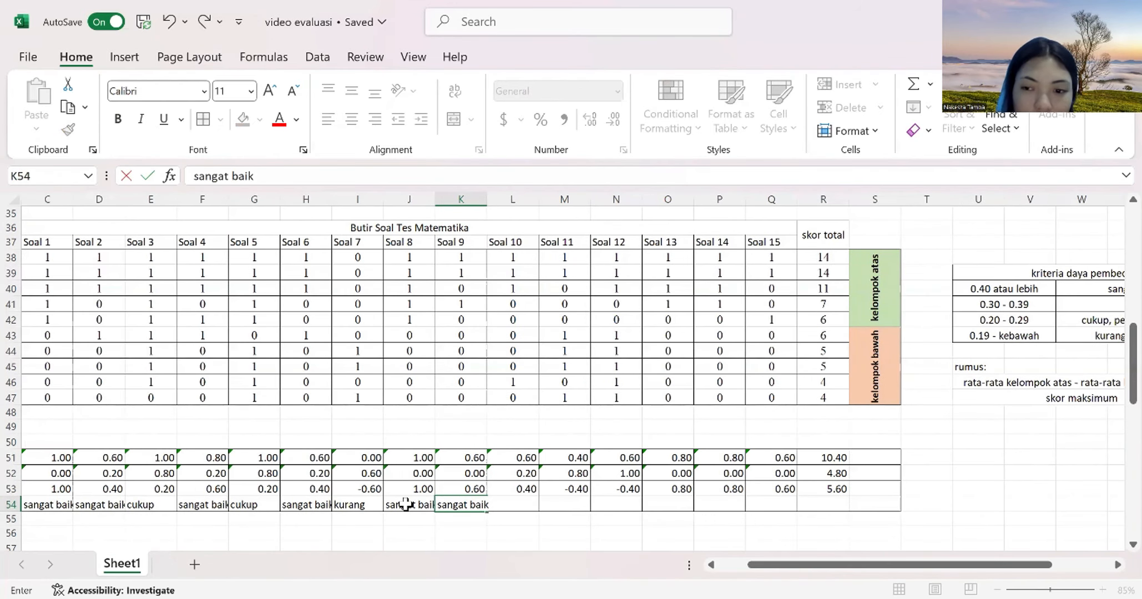
key("Tab")
type("sangat baik")
key("Tab")
- Enter the keputusan "kurang" for questions 11 and 12 in M54:N54 and "sangat baik" in O54:R54
type("kurang")
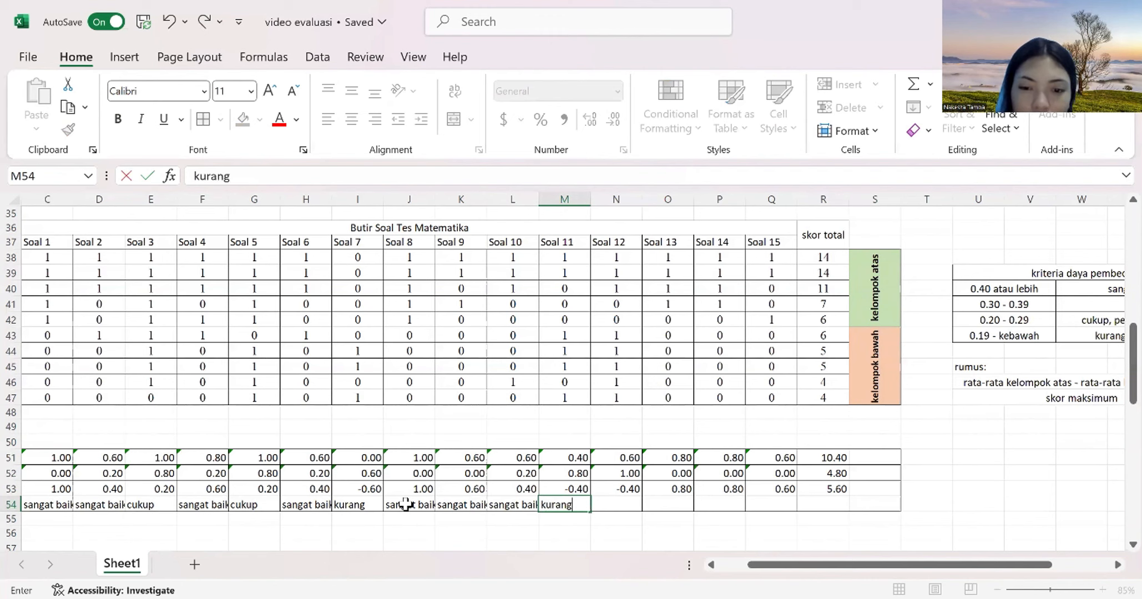
key("Tab")
type("kurang")
key("Tab")
type("sangat baik")
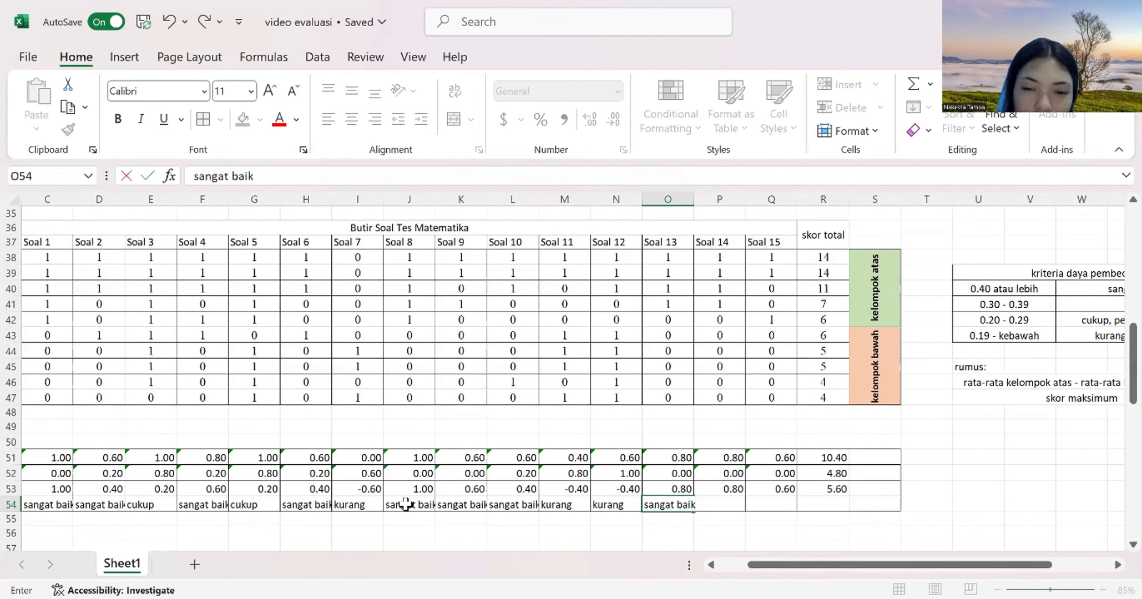
key("Tab")
type("sangat baik")
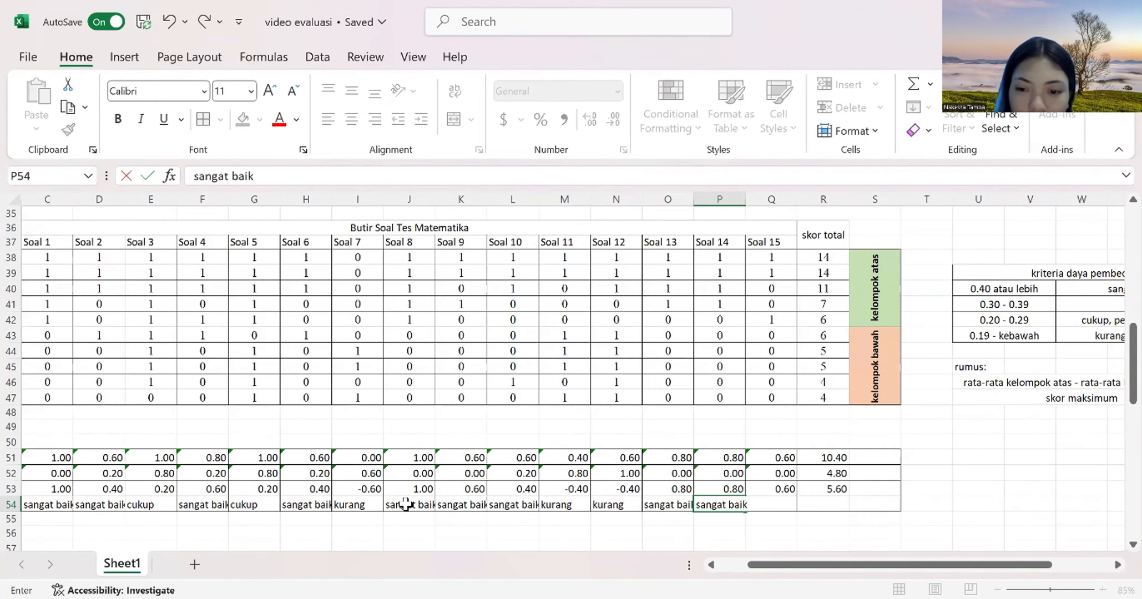
key("Tab")
key("Tab")
key("shift+Tab")
type("sangat")
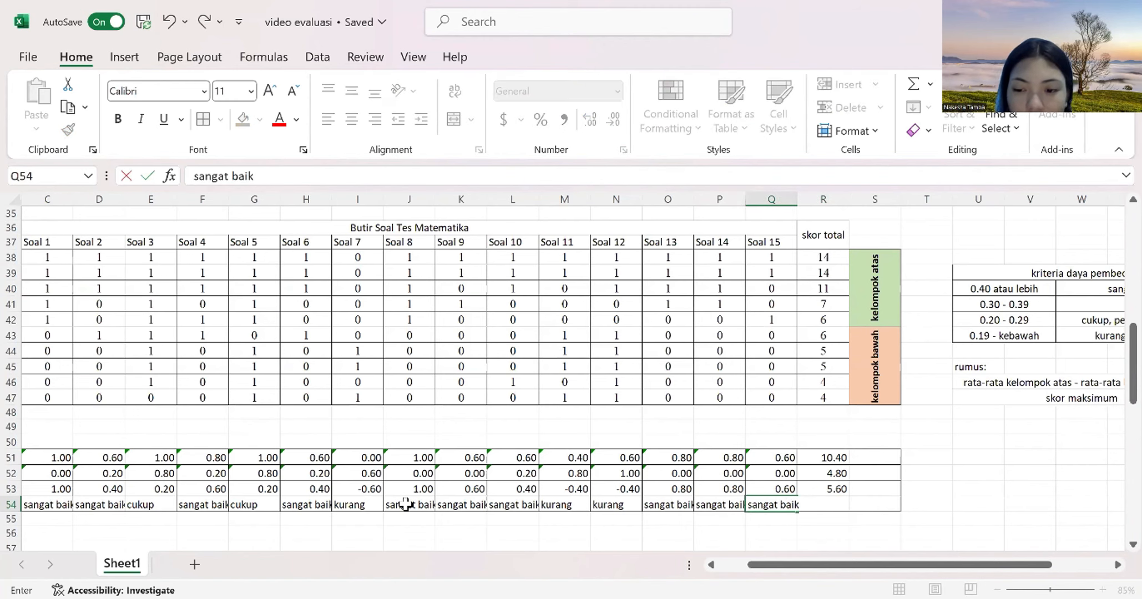
key("Tab")
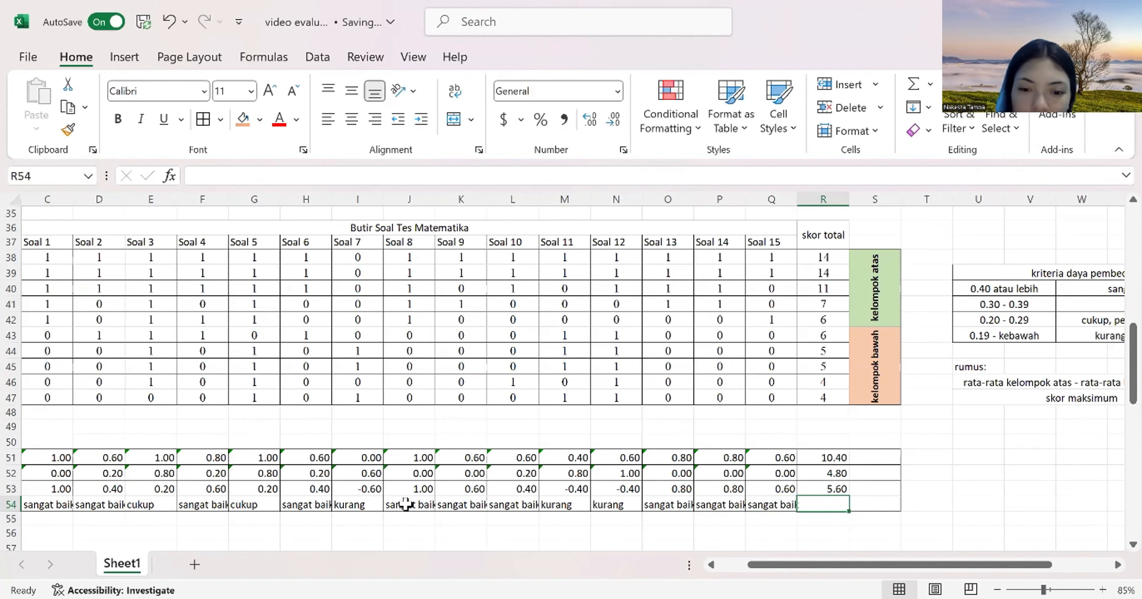
type("sangat baik")
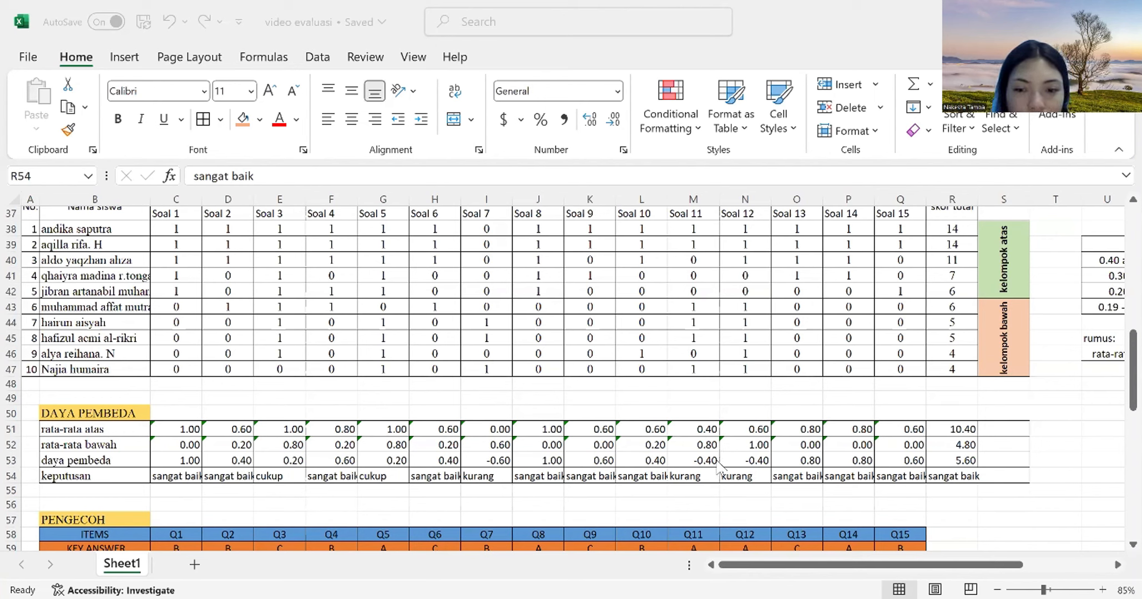
- Fill the "sangat baik" cells C54, D54, F54 and H54 with a light green theme colour
left_click(177, 478)
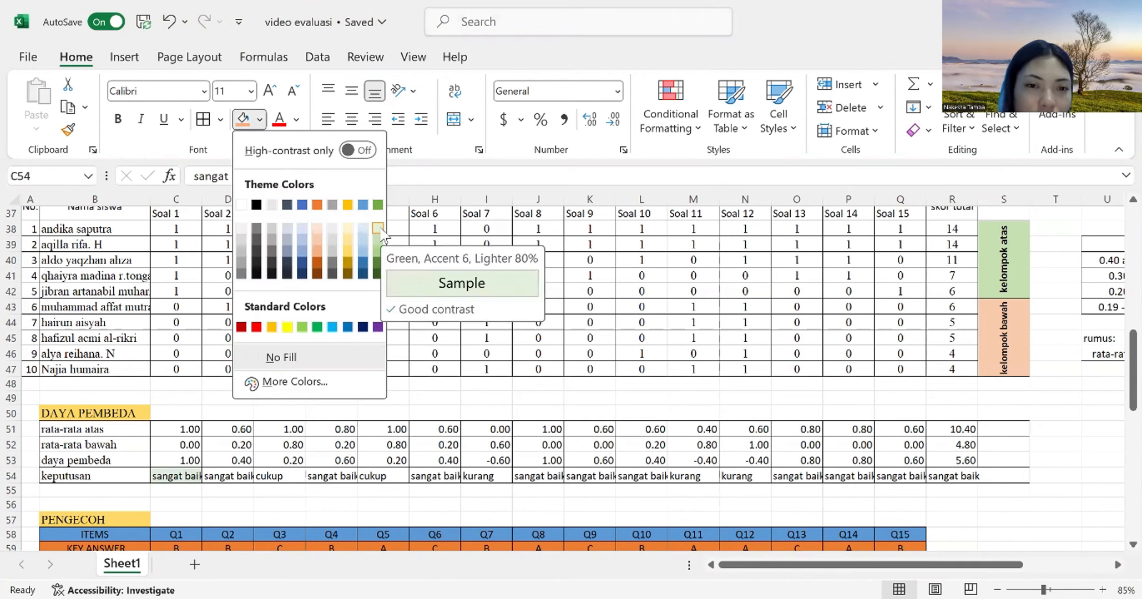
left_click(378, 239)
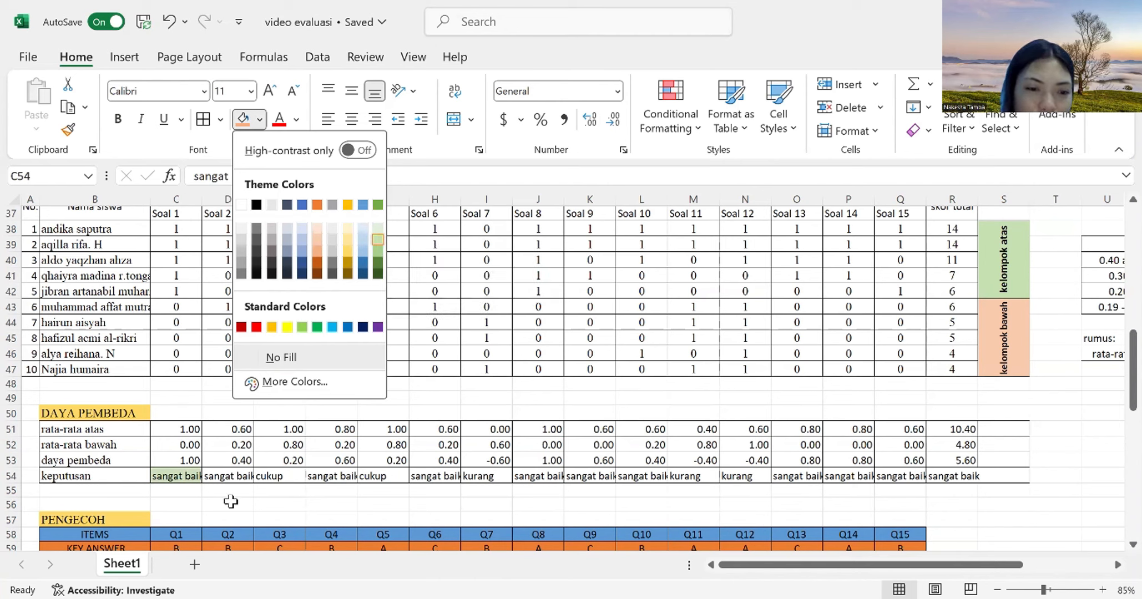
left_click(230, 476)
left_click(243, 120)
left_click(316, 476)
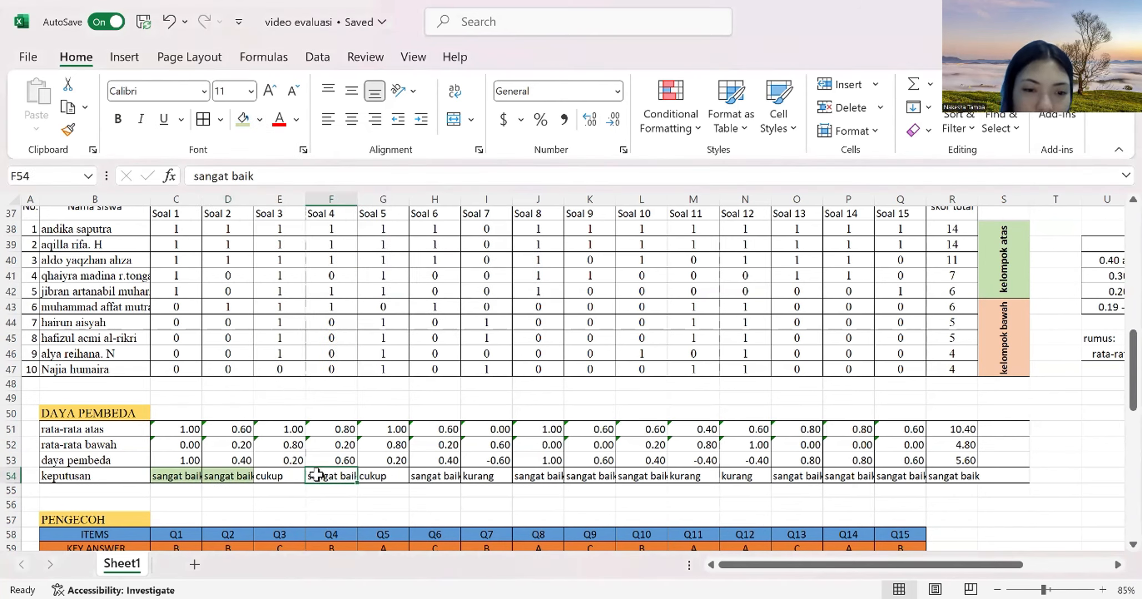
left_click(243, 119)
left_click(441, 476)
left_click(243, 119)
- Apply the same light green fill to the "sangat baik" ranges J54:L54 and O54:R54
left_click_drag(521, 476, 644, 475)
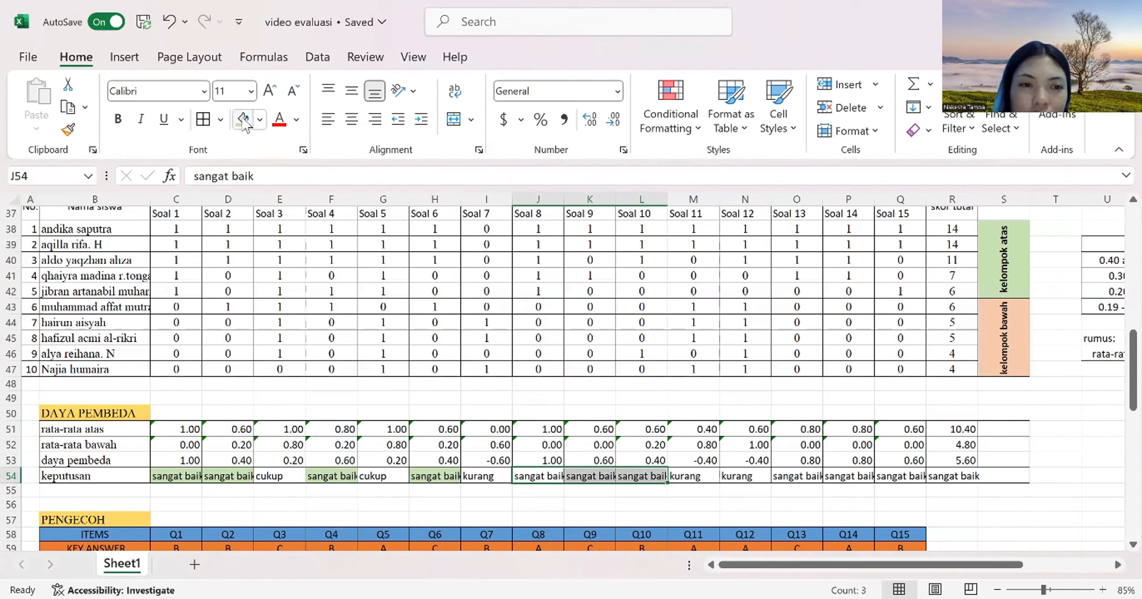
left_click(243, 119)
left_click_drag(799, 475, 954, 476)
left_click(244, 120)
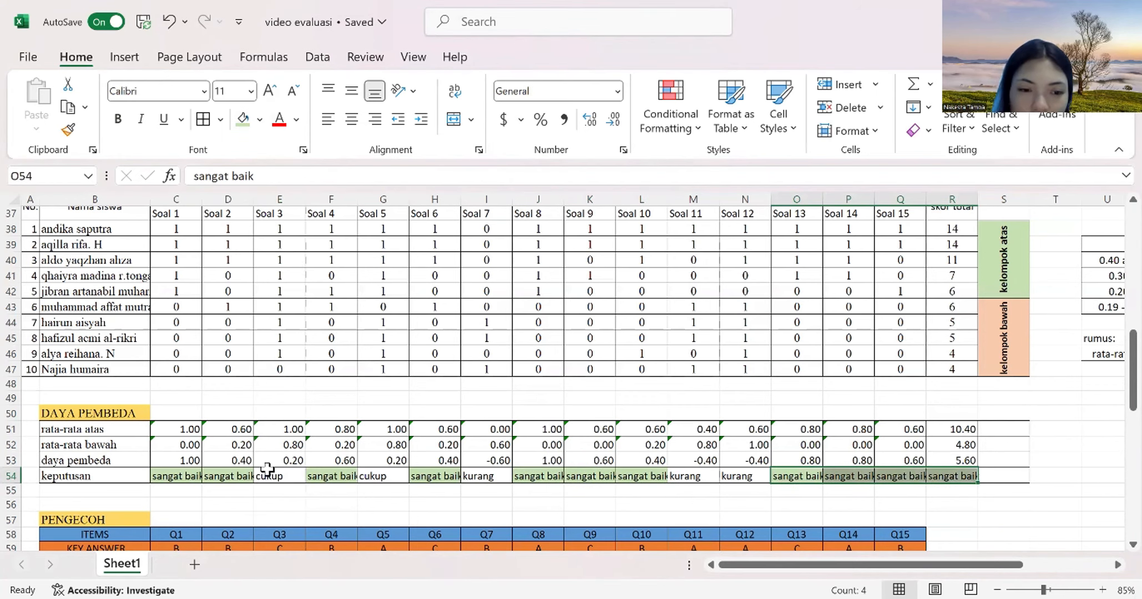
- Fill the "cukup" cells E54 and G54 with a light gold theme colour
left_click(267, 470)
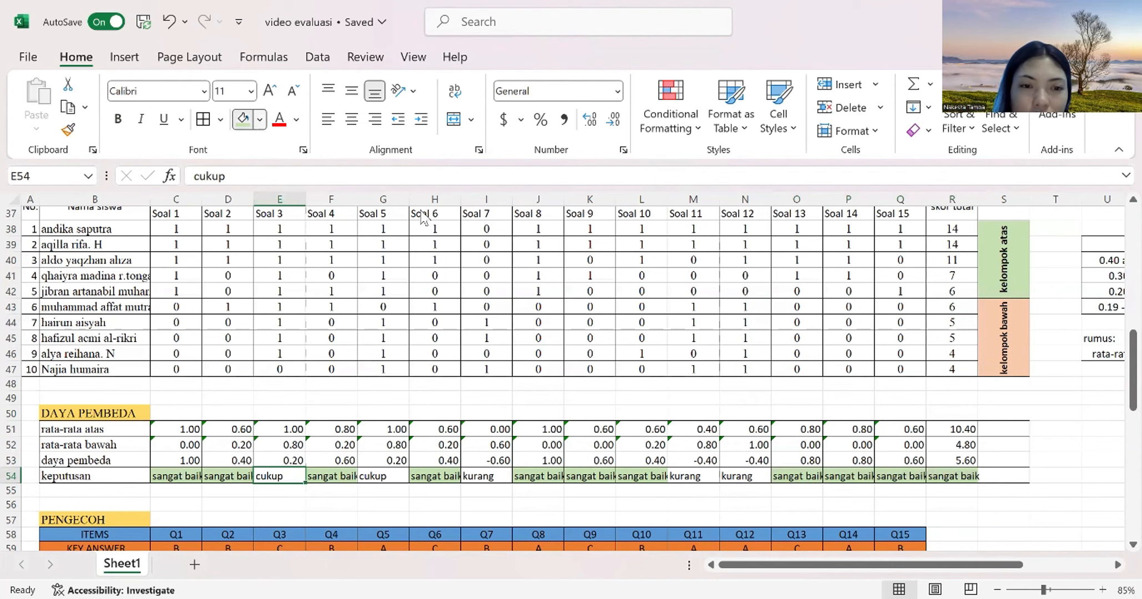
left_click(259, 120)
left_click(347, 251)
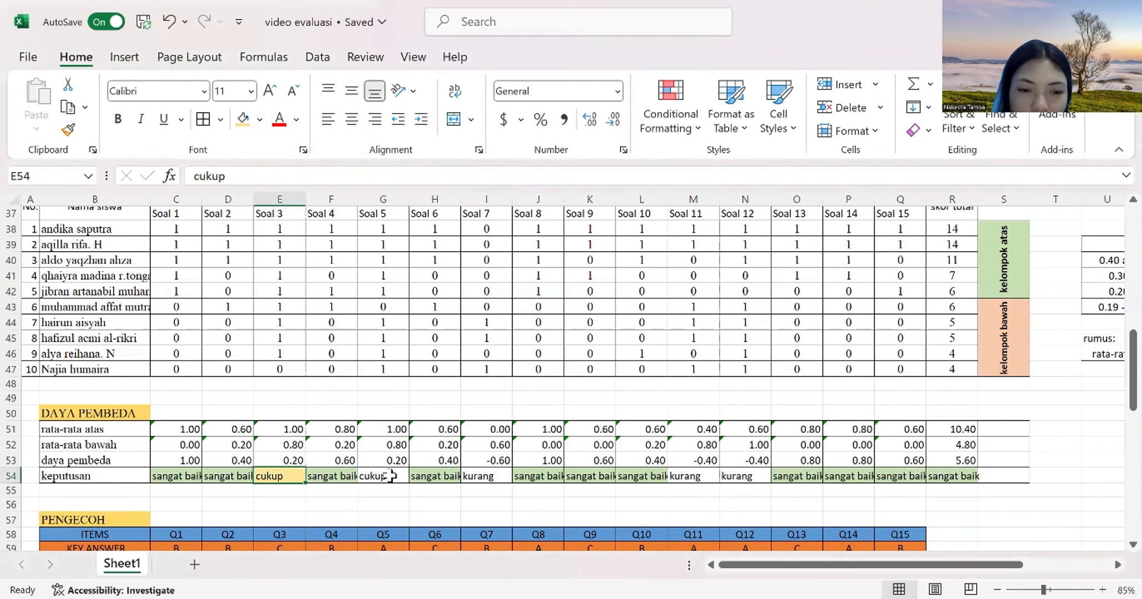
left_click(387, 475)
left_click(246, 124)
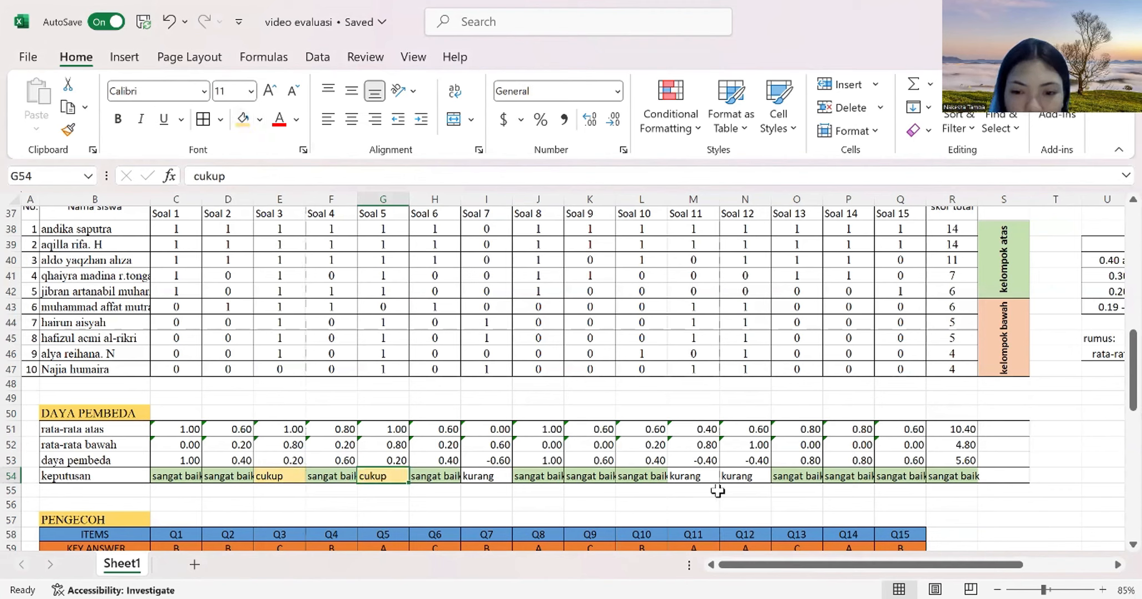
- Fill the "kurang" cells I54, M54 and N54 with a light orange theme colour
left_click(484, 474)
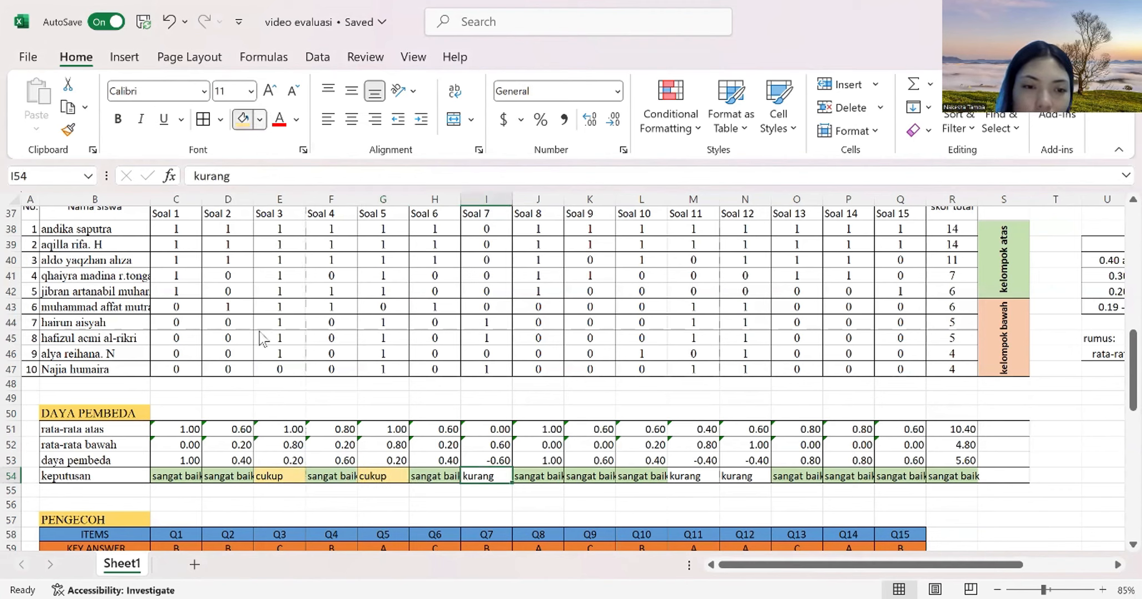
left_click(259, 119)
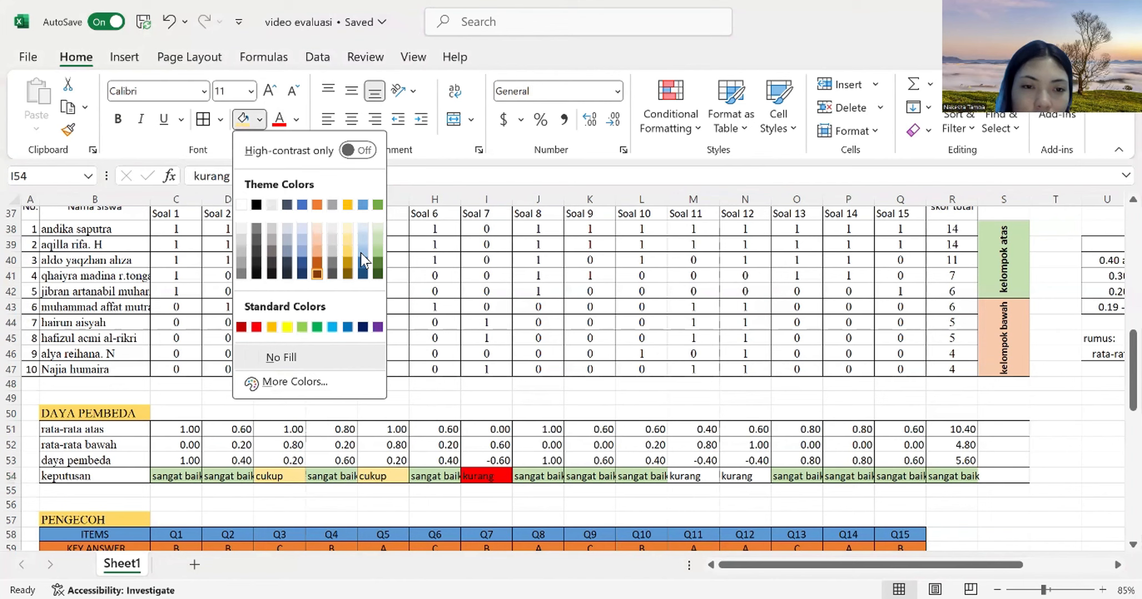
left_click(322, 254)
left_click_drag(691, 476, 749, 477)
left_click(247, 118)
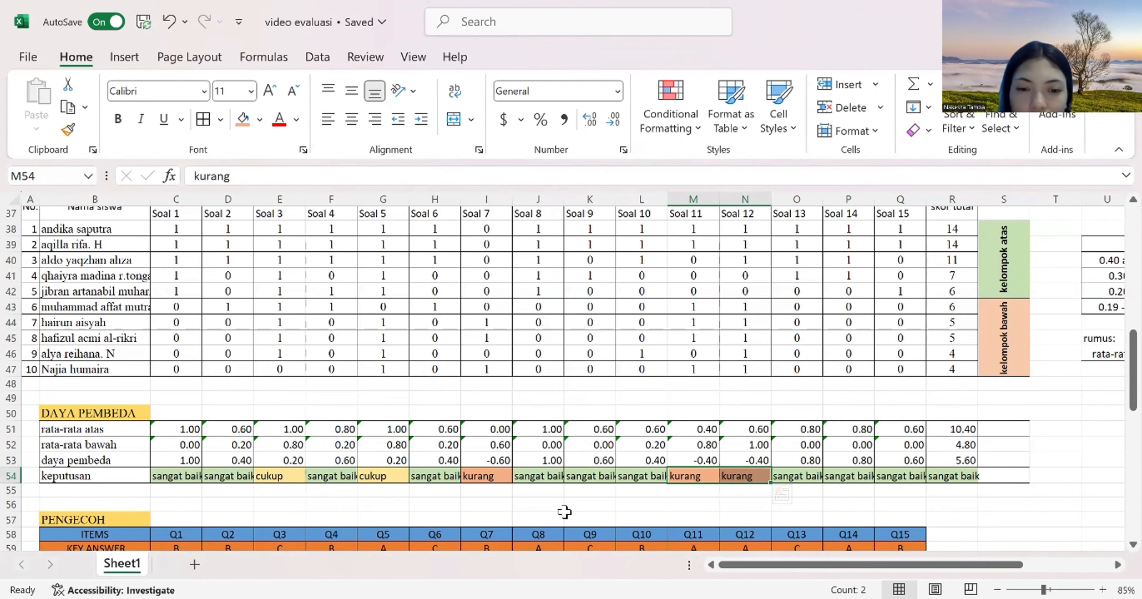
- Look over the PENGECOH section with its answer key and the students' answers
scroll(588, 464, "up", 4)
scroll(587, 465, "down", 5)
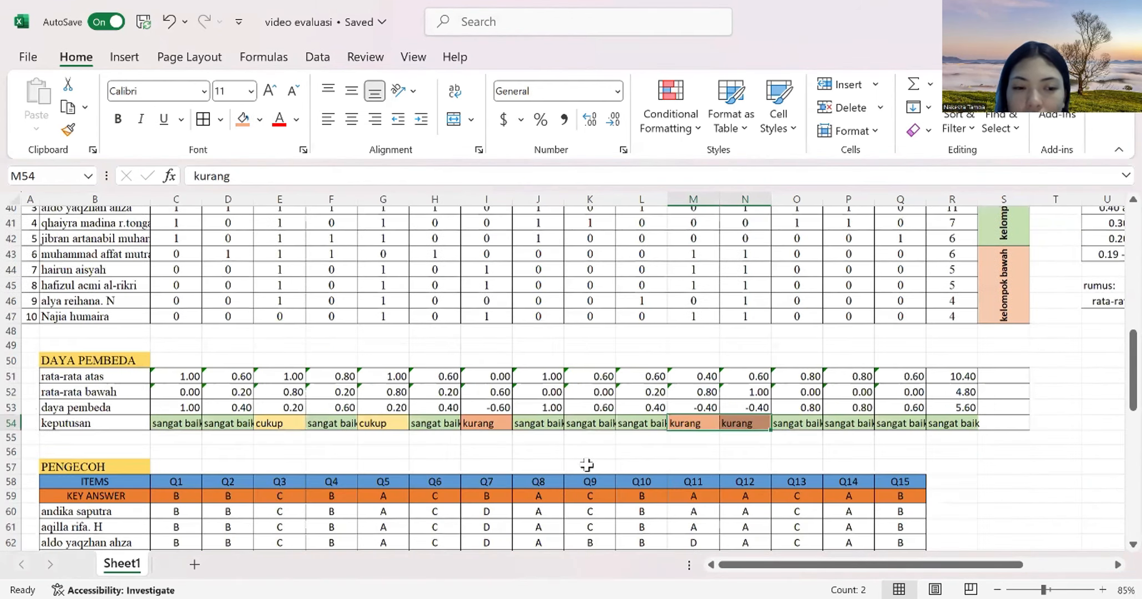
scroll(587, 464, "down", 1)
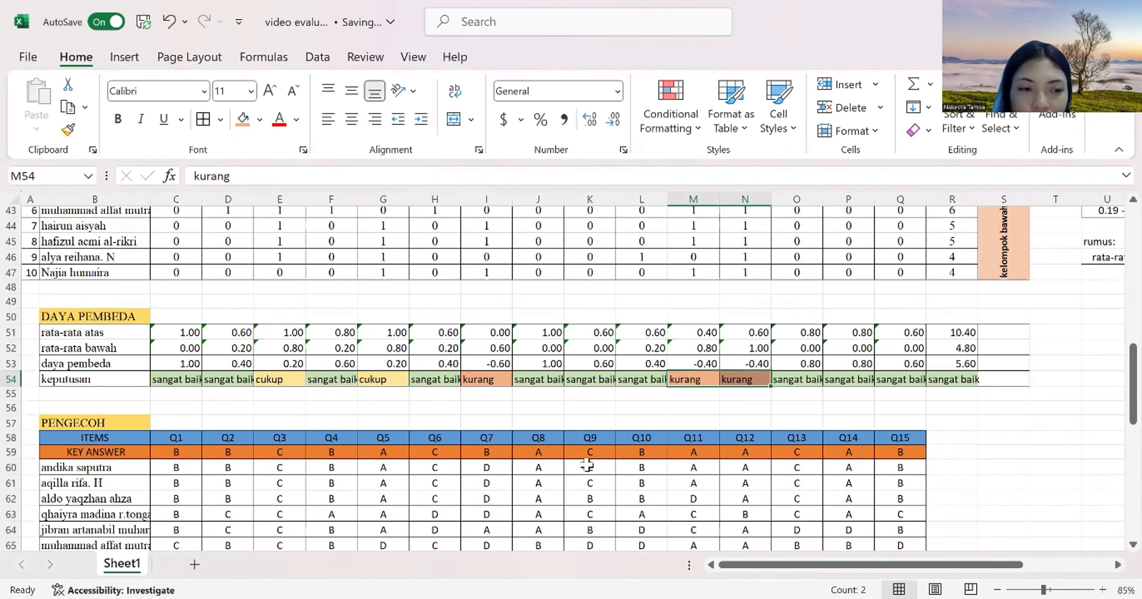
- Examine the answer key and student answers together with the empty JUMLAH SISWA YANG MEMILIH JAWABAN and TINGKAT DISTRAKTOR tables
scroll(587, 465, "down", 4)
scroll(590, 458, "down", 4)
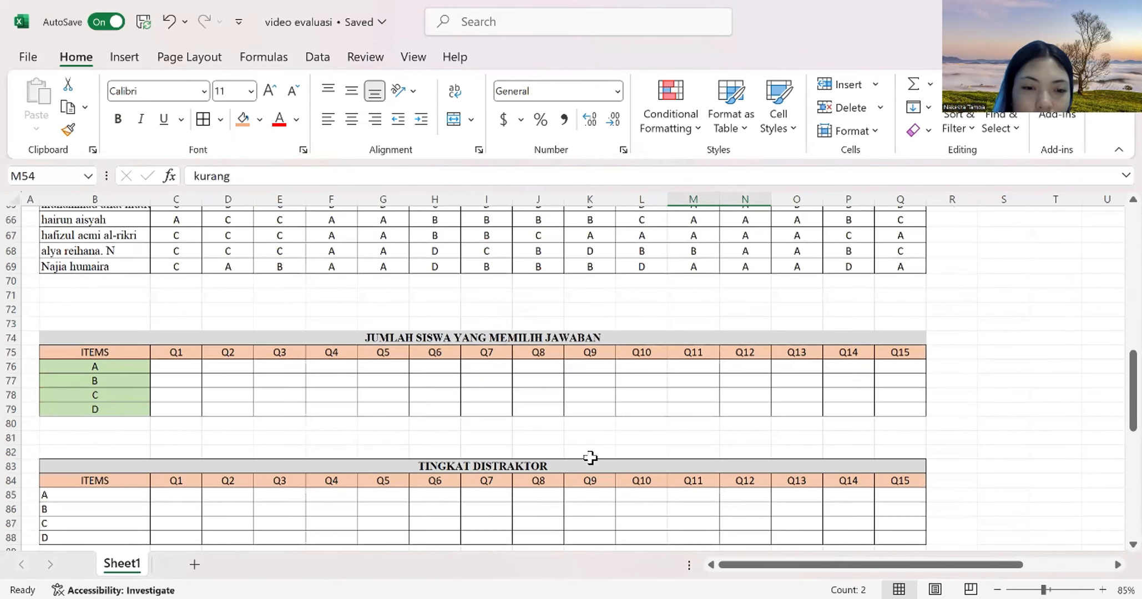
scroll(590, 457, "up", 5)
scroll(590, 458, "up", 1)
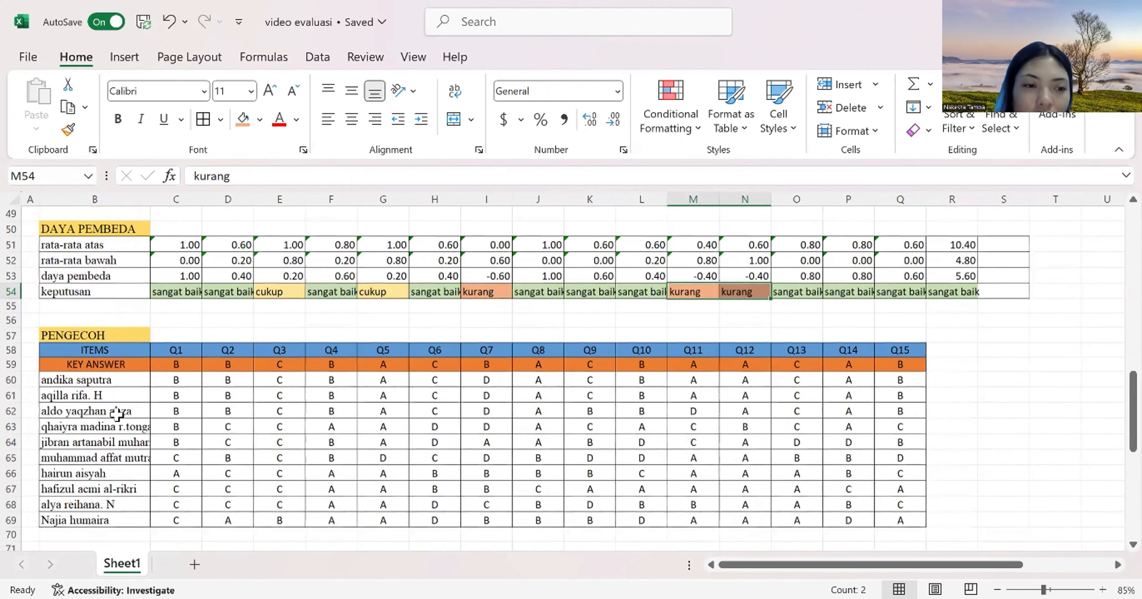
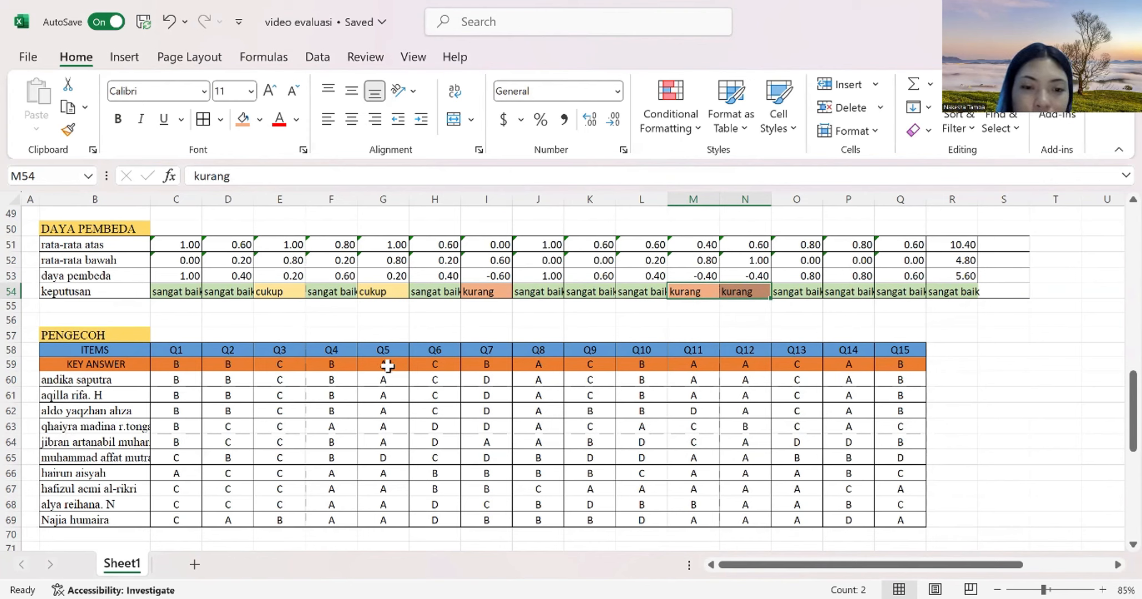
left_click(470, 365)
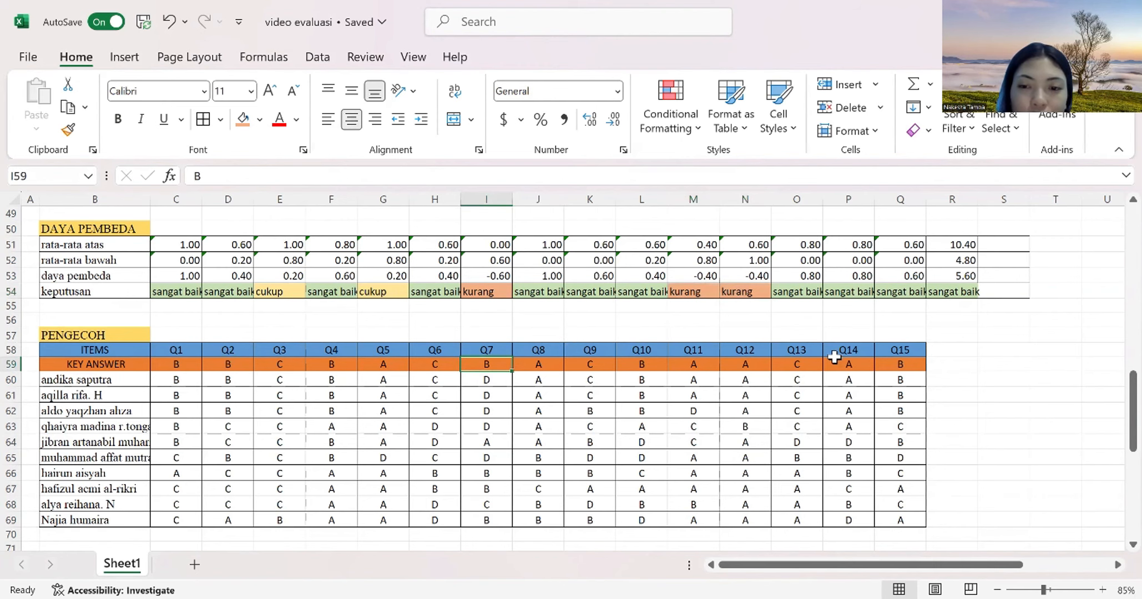
scroll(393, 429, "right", 5)
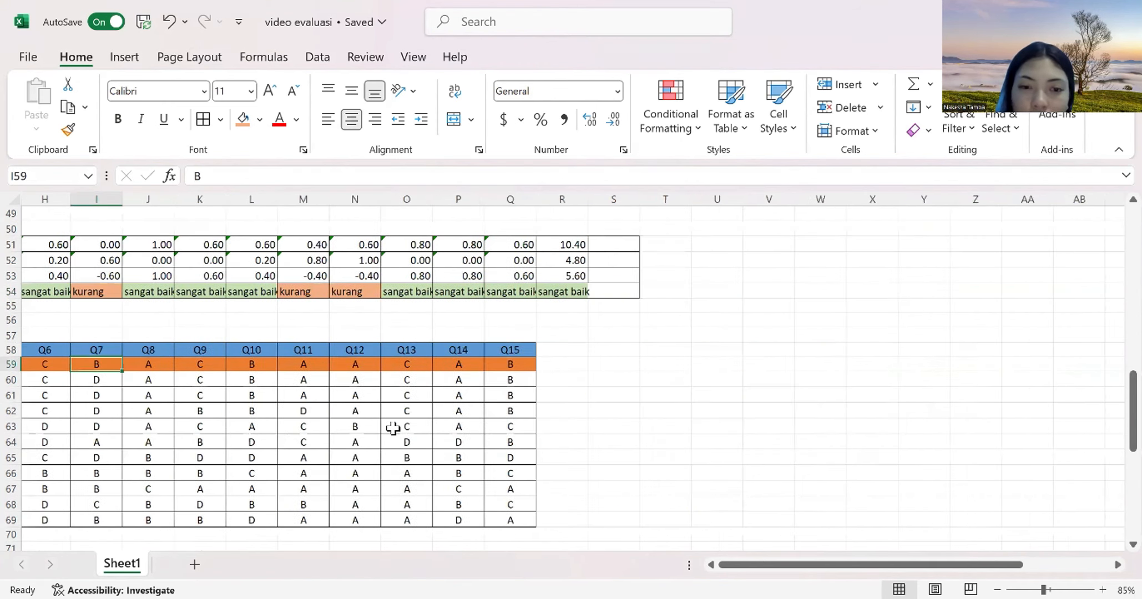
scroll(393, 429, "left", 7)
scroll(393, 429, "down", 4)
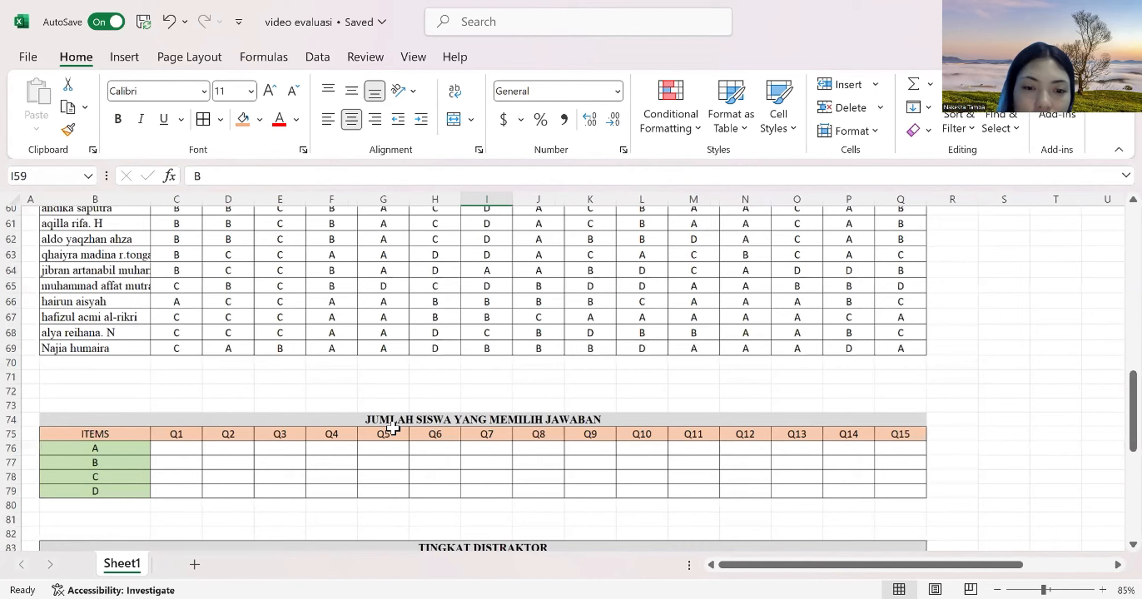
scroll(393, 428, "down", 2)
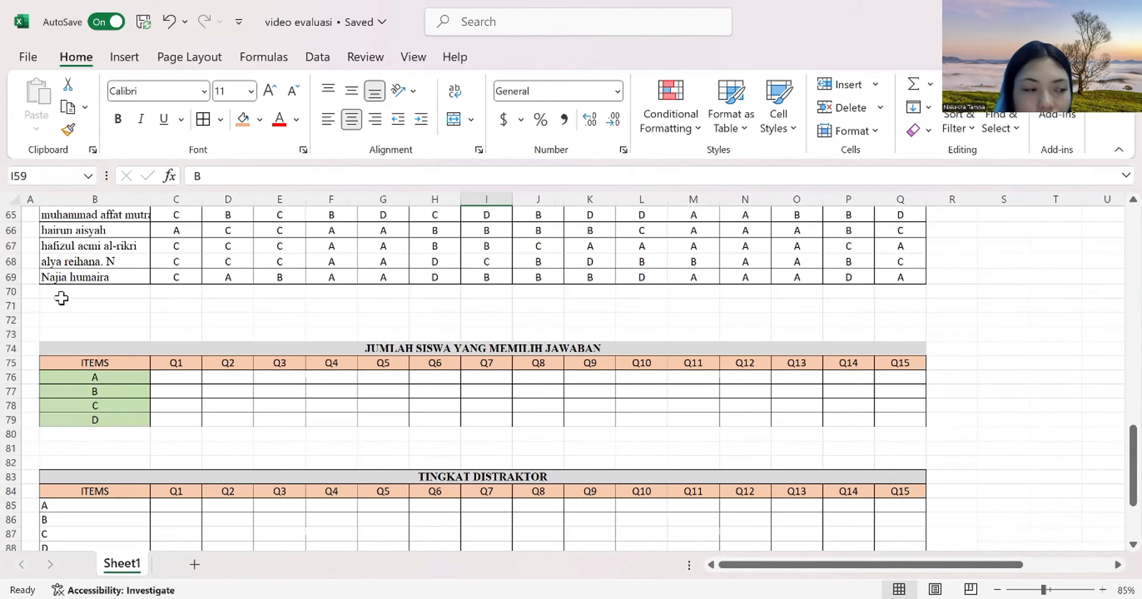
- Count the students choosing A with =COUNTIF(C60:C69,"A") in C76 and copy the formula across to Q76
left_click(177, 379)
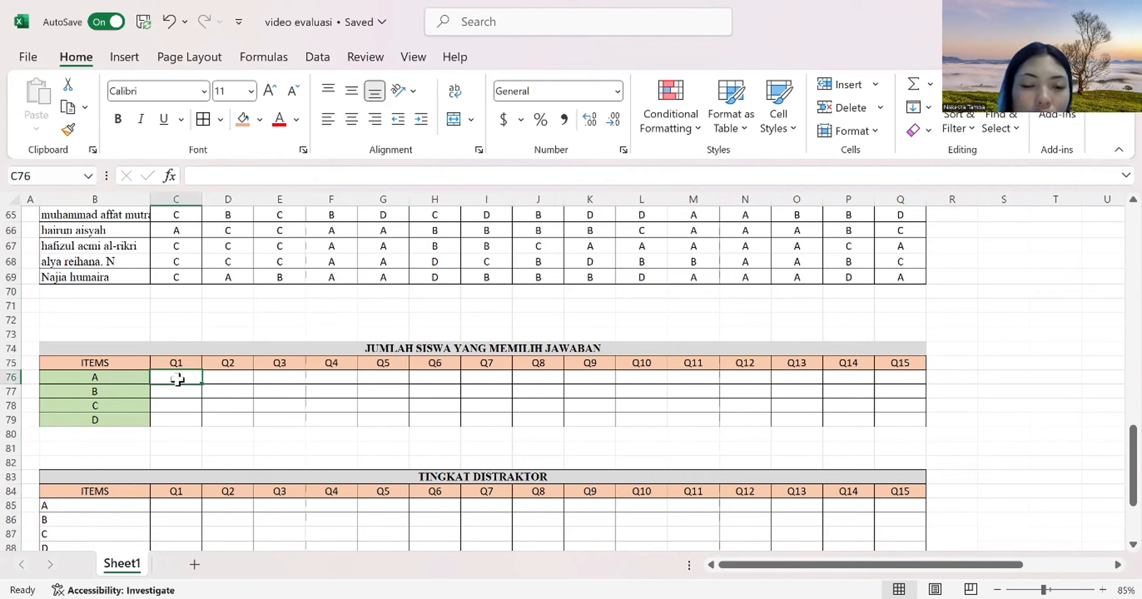
type("=")
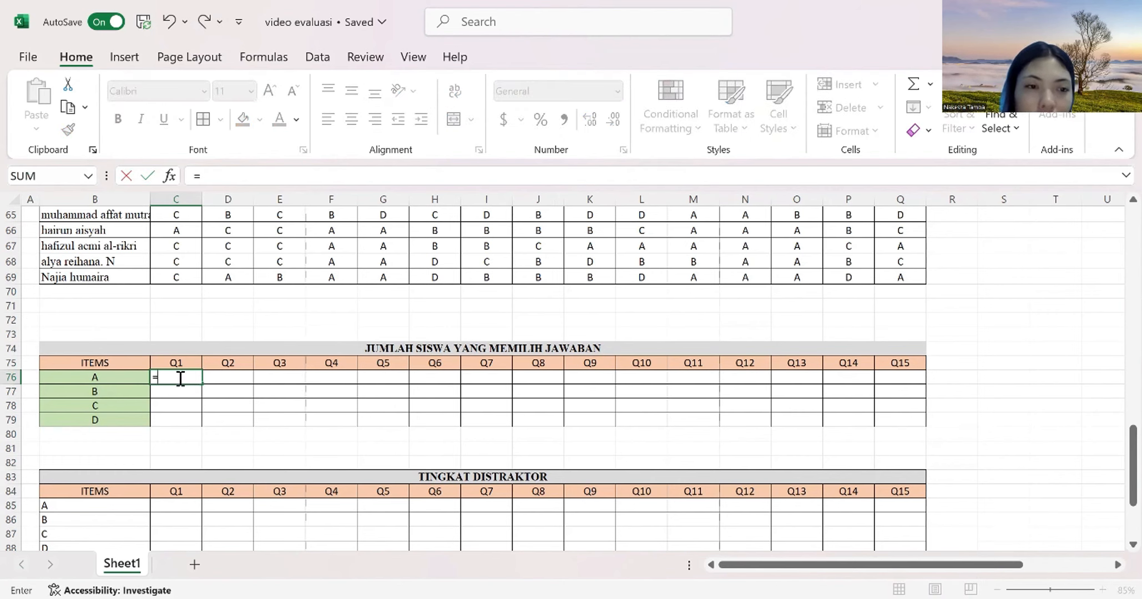
type("coun")
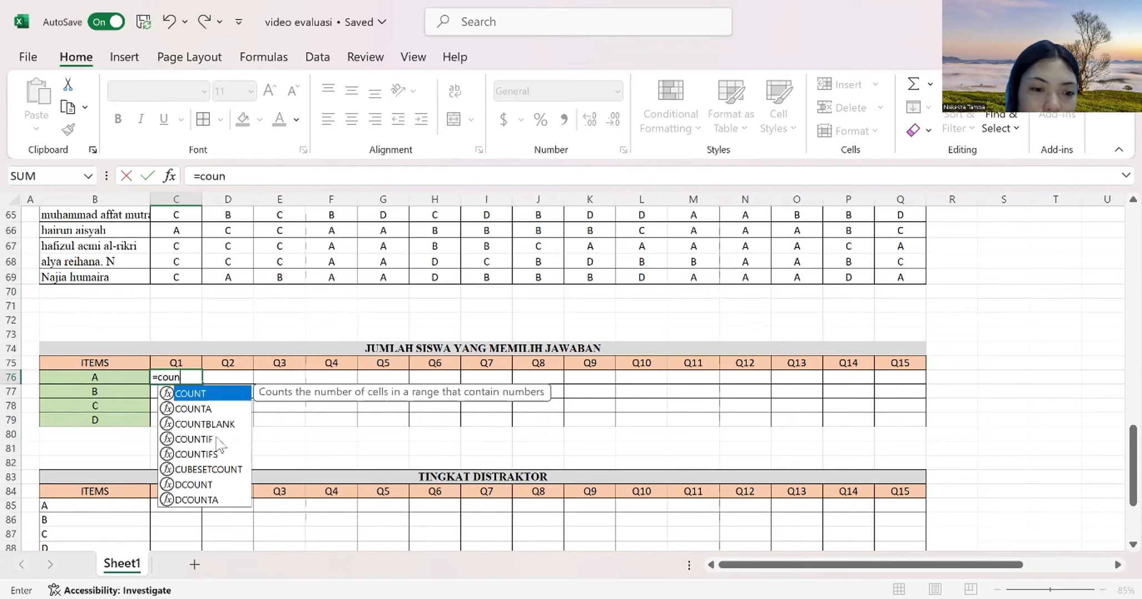
left_click(195, 439)
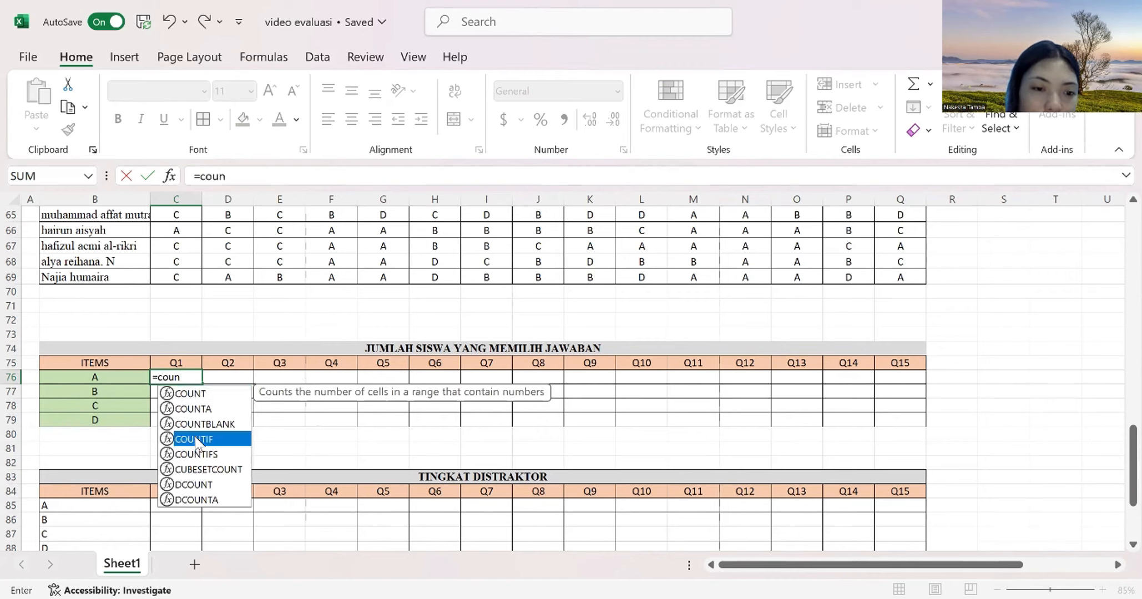
double_click(195, 439)
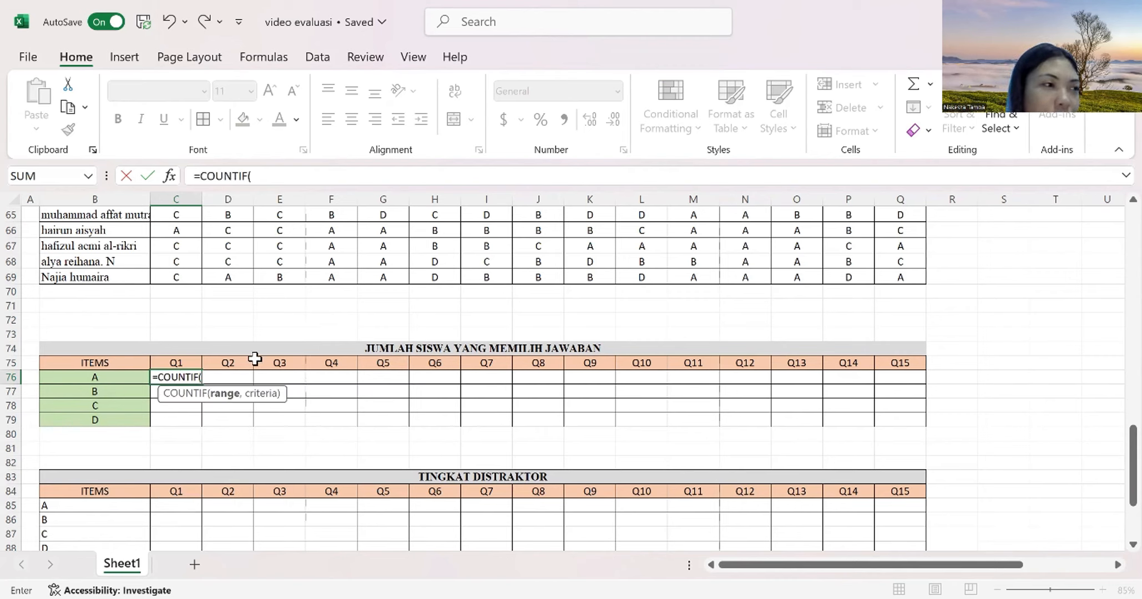
scroll(183, 314, "up", 3)
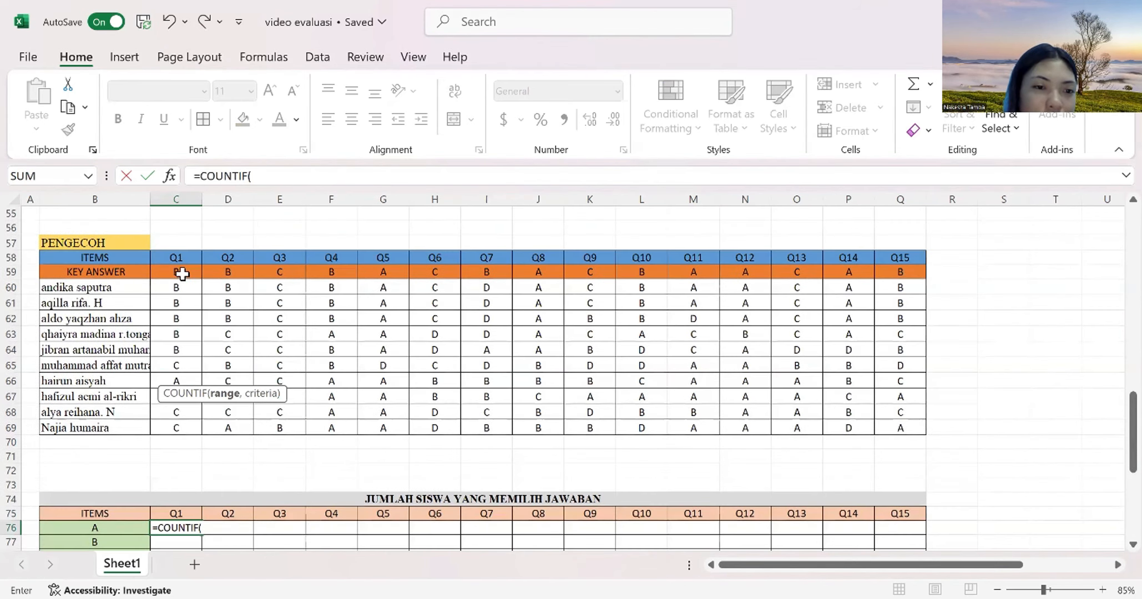
scroll(181, 272, "down", 1)
left_click(179, 273)
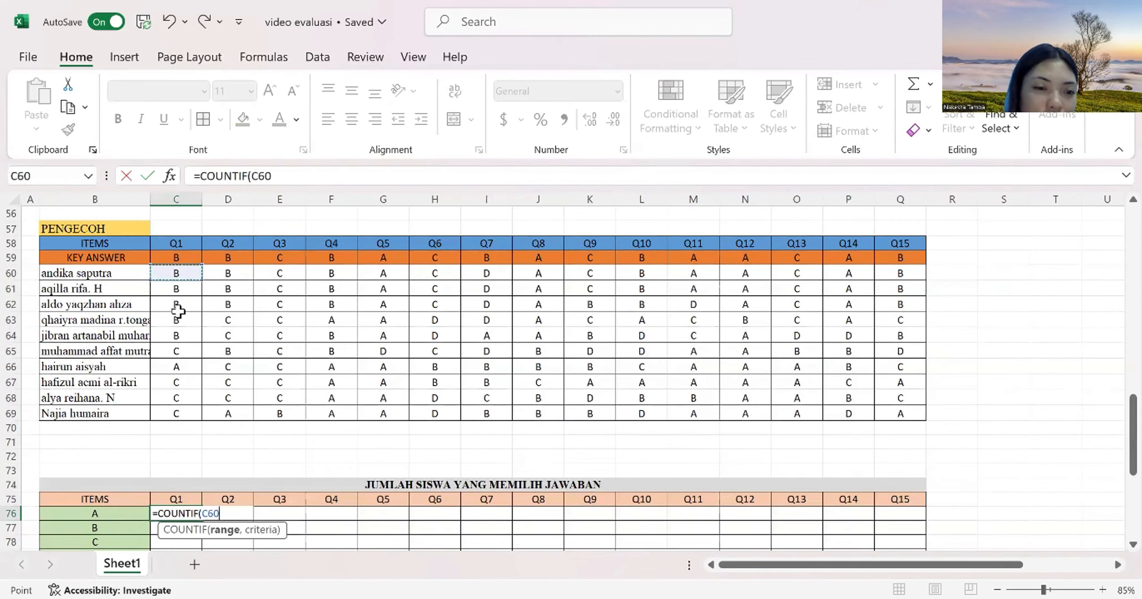
left_click(176, 416, "shift")
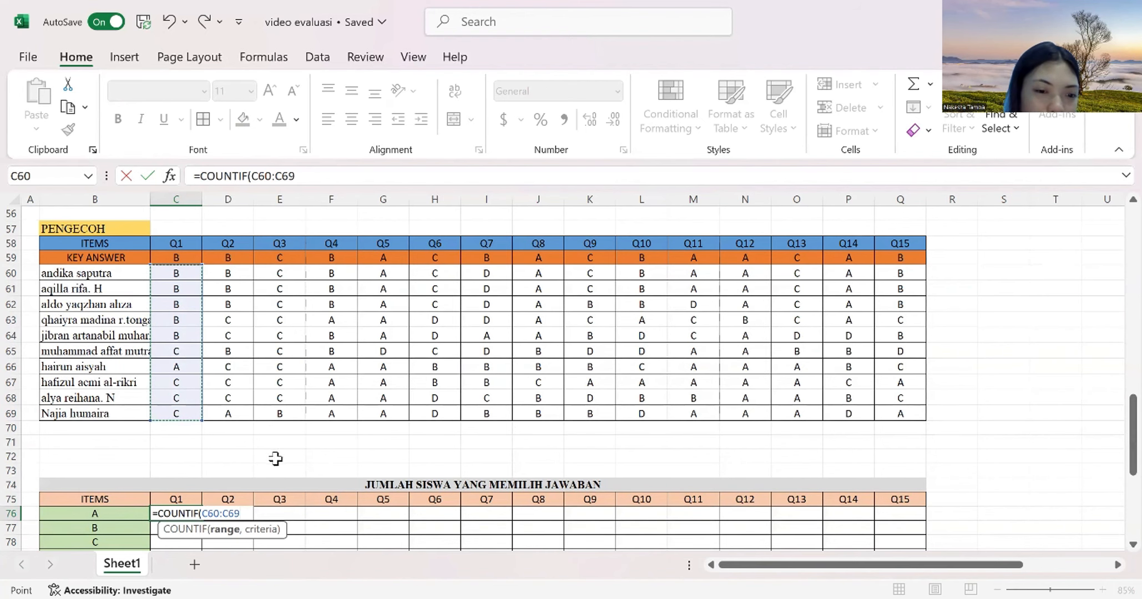
scroll(241, 503, "down", 3)
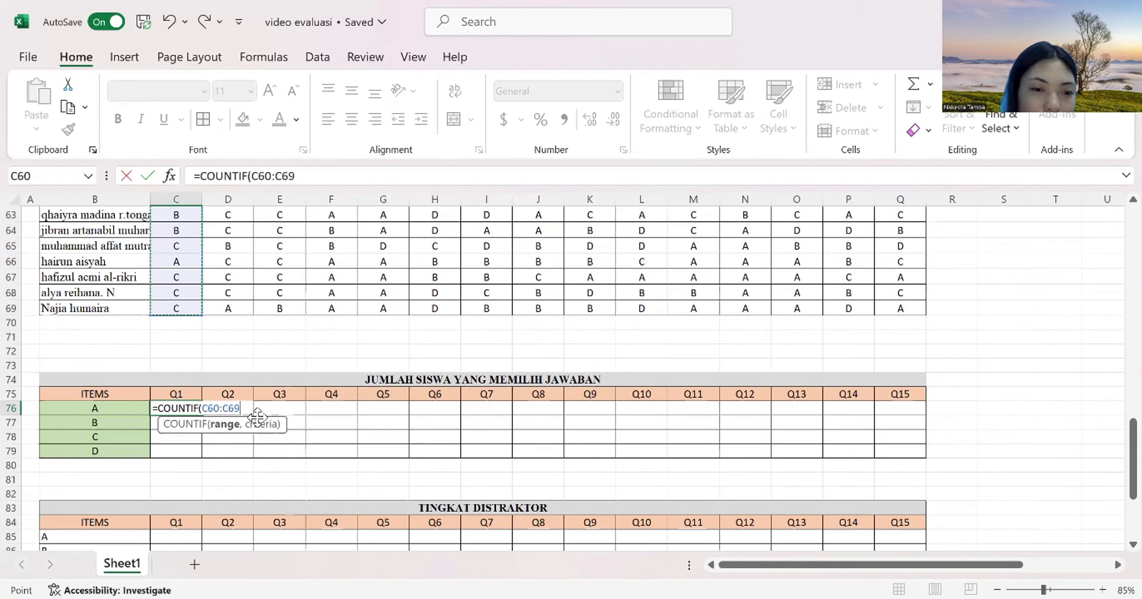
type(",")
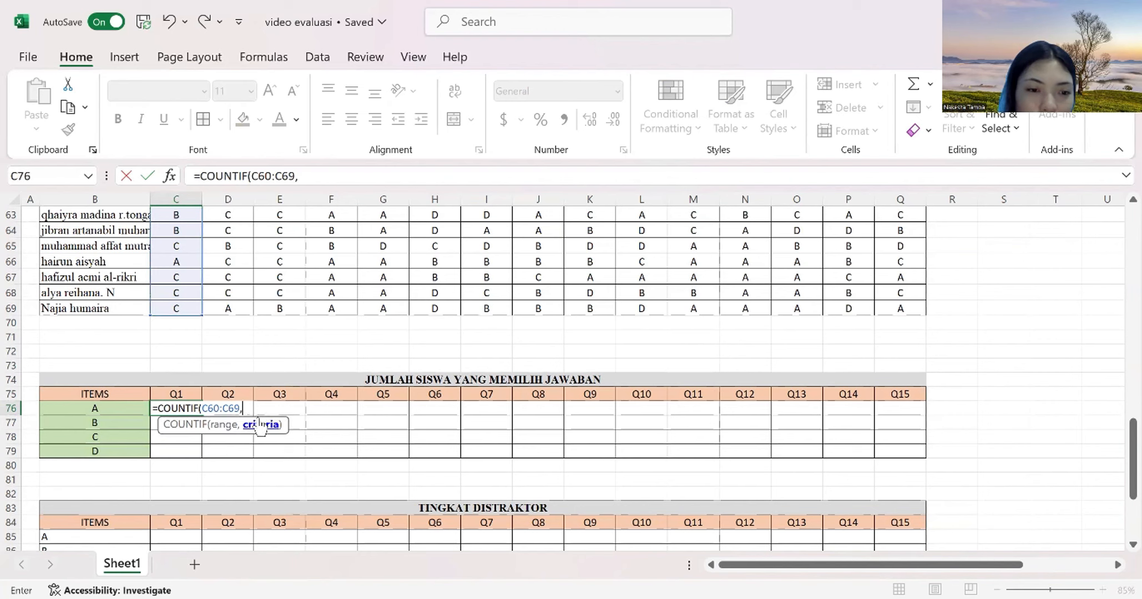
type("\"")
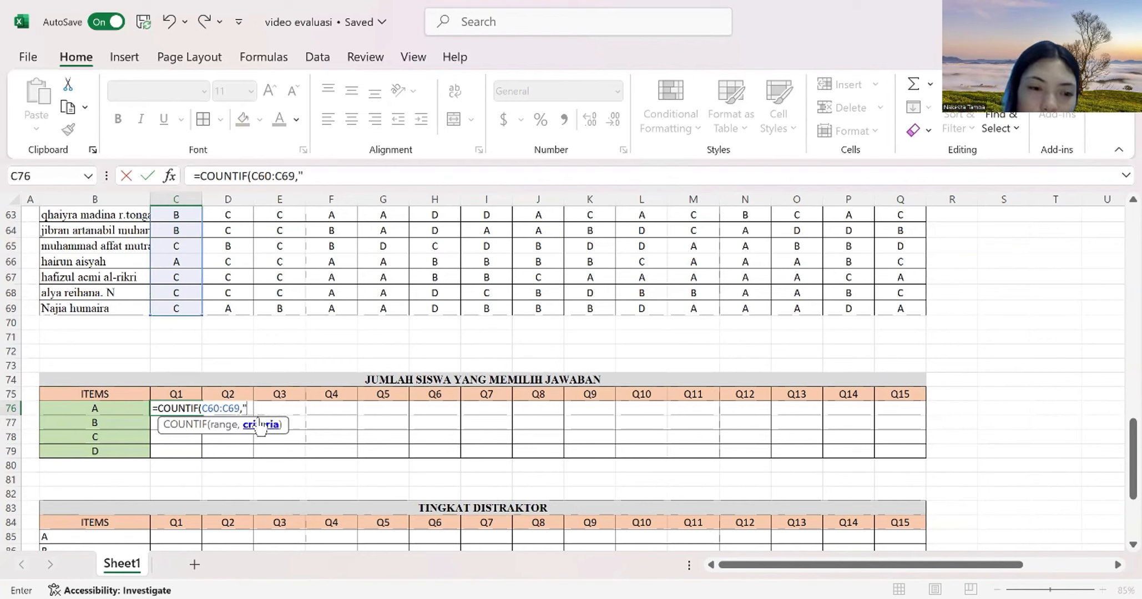
type("A")
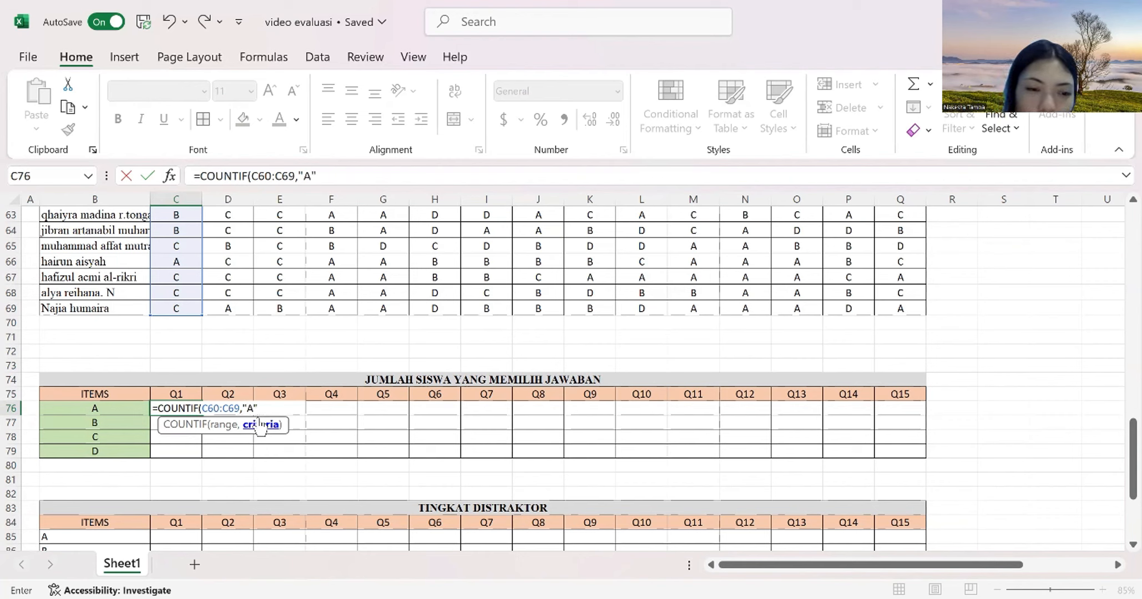
key("Return")
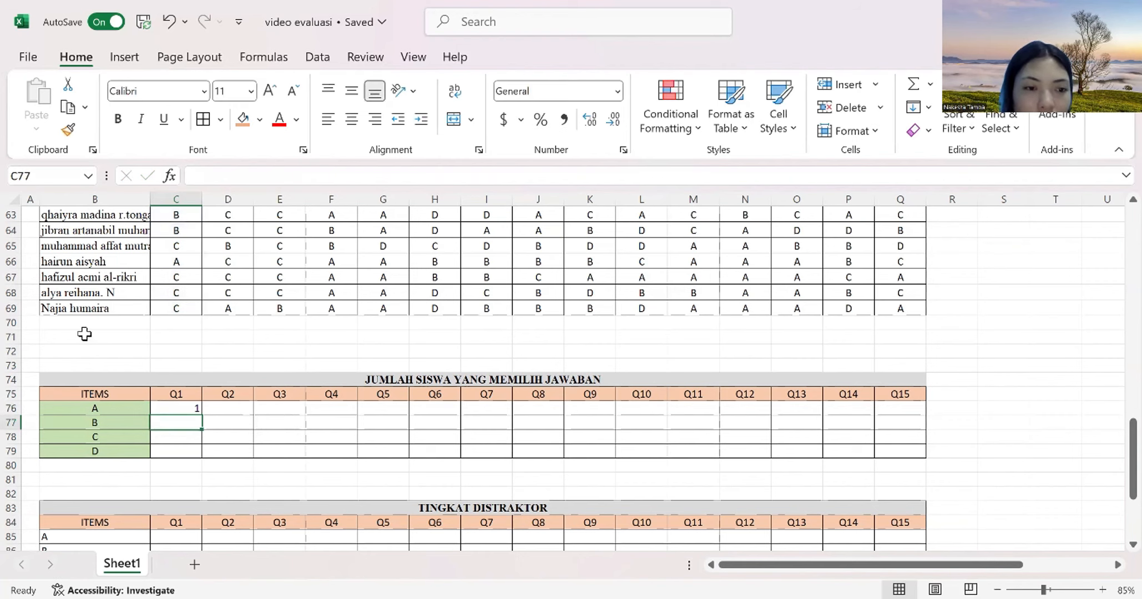
left_click(177, 411)
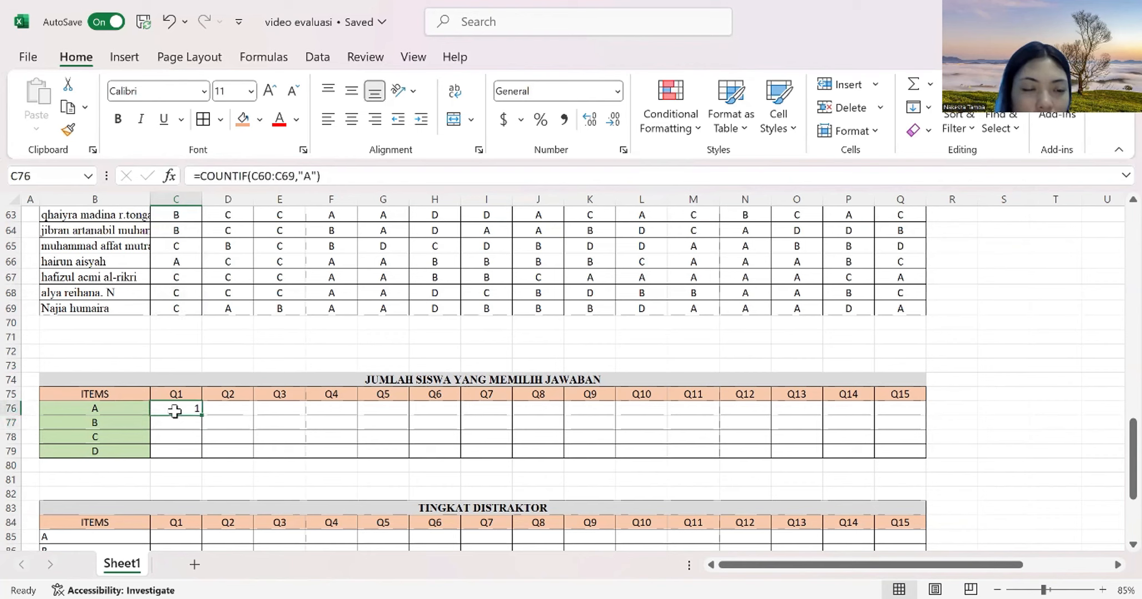
left_click_drag(199, 415, 907, 417)
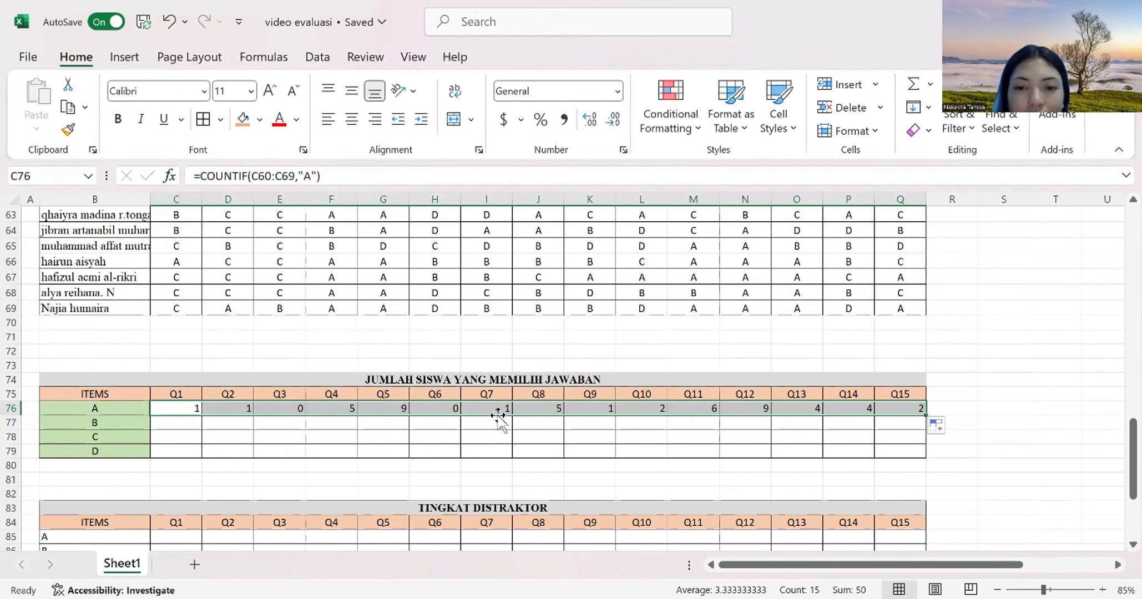
- Count the students choosing B with =COUNTIF(C60:C69,"B") in C77 and copy the formula across to Q77
left_click(172, 422)
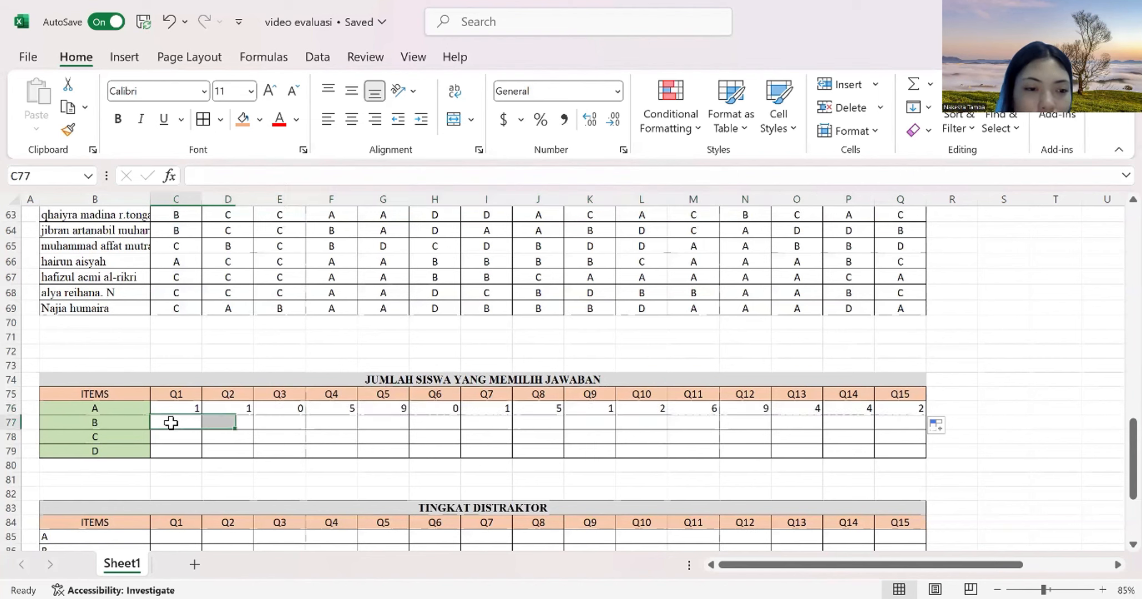
type("=")
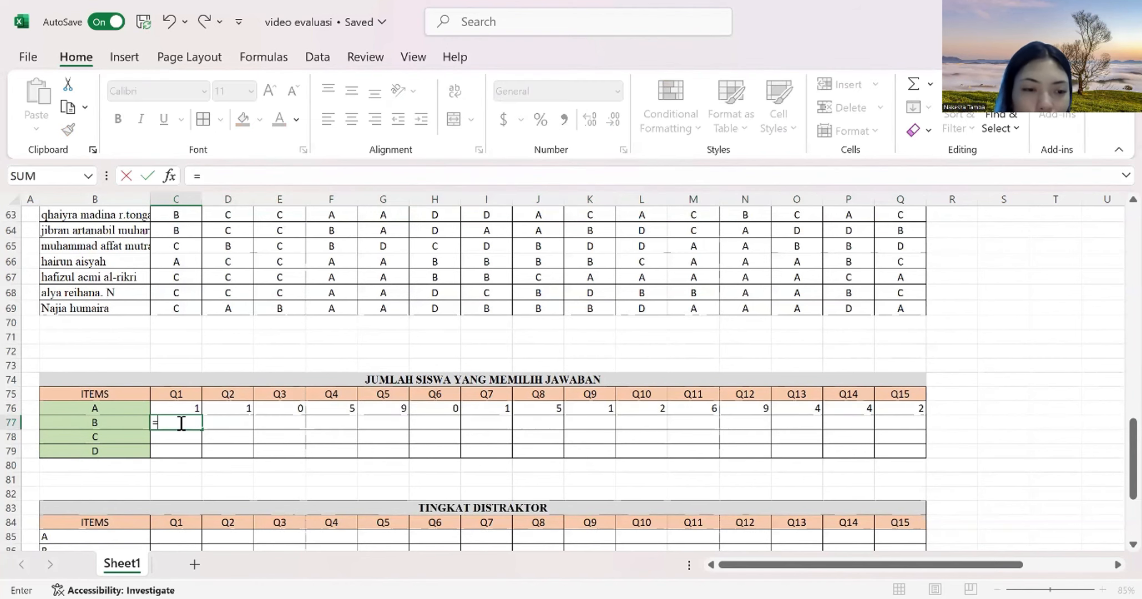
type("C")
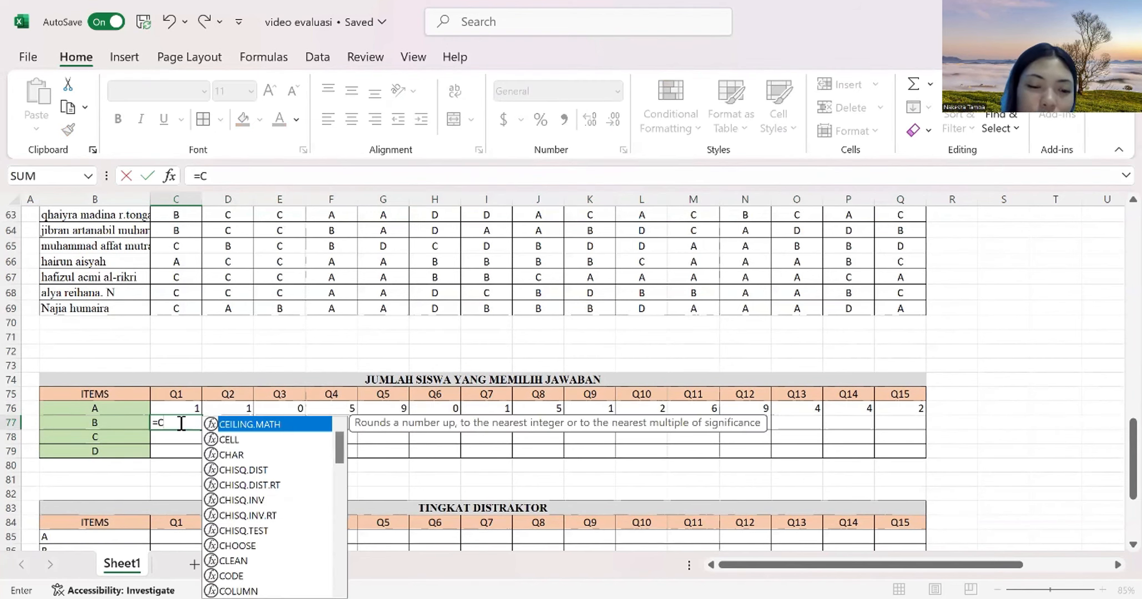
type("OUN")
key("Down")
key("Down")
key("Down")
key("Tab")
scroll(183, 333, "up", 2)
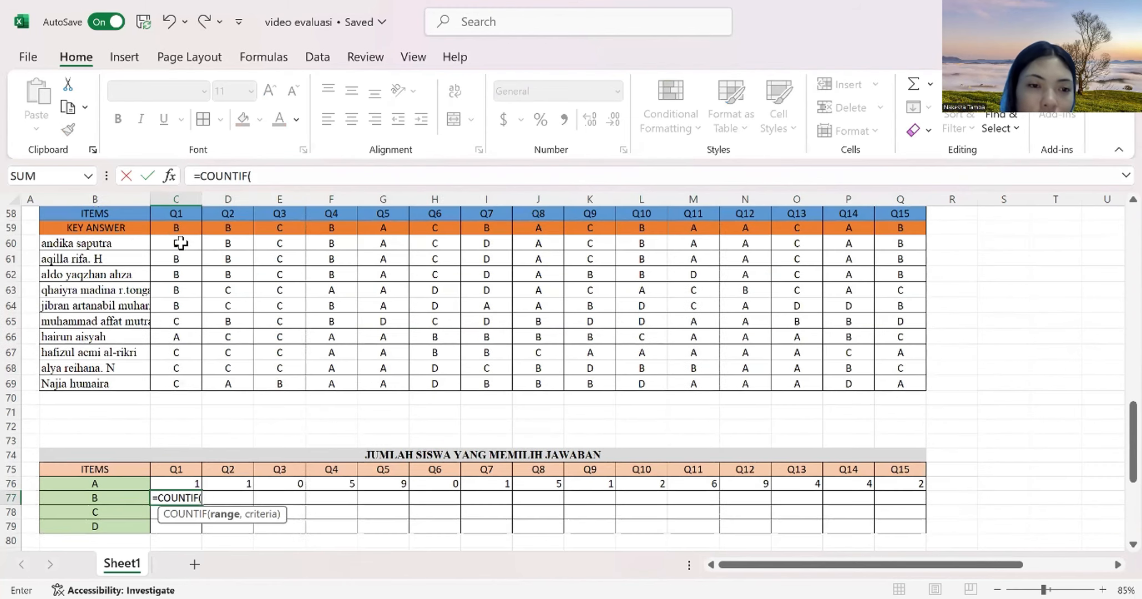
left_click(177, 241)
left_click(175, 379, "shift")
scroll(175, 379, "down", 2)
type(",\"B\"")
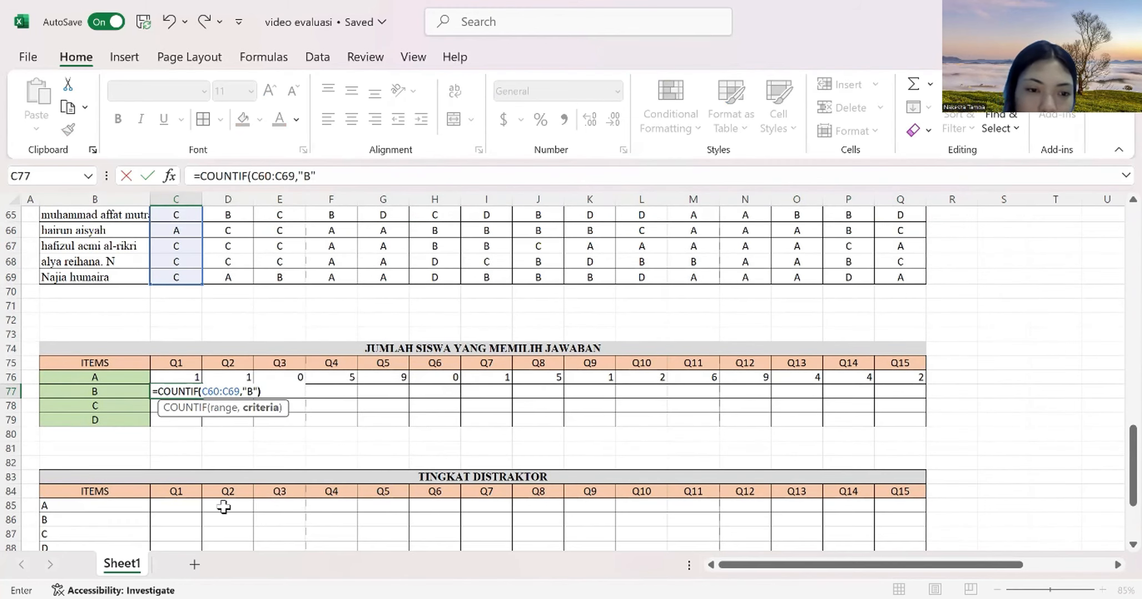
key("Return")
left_click(189, 393)
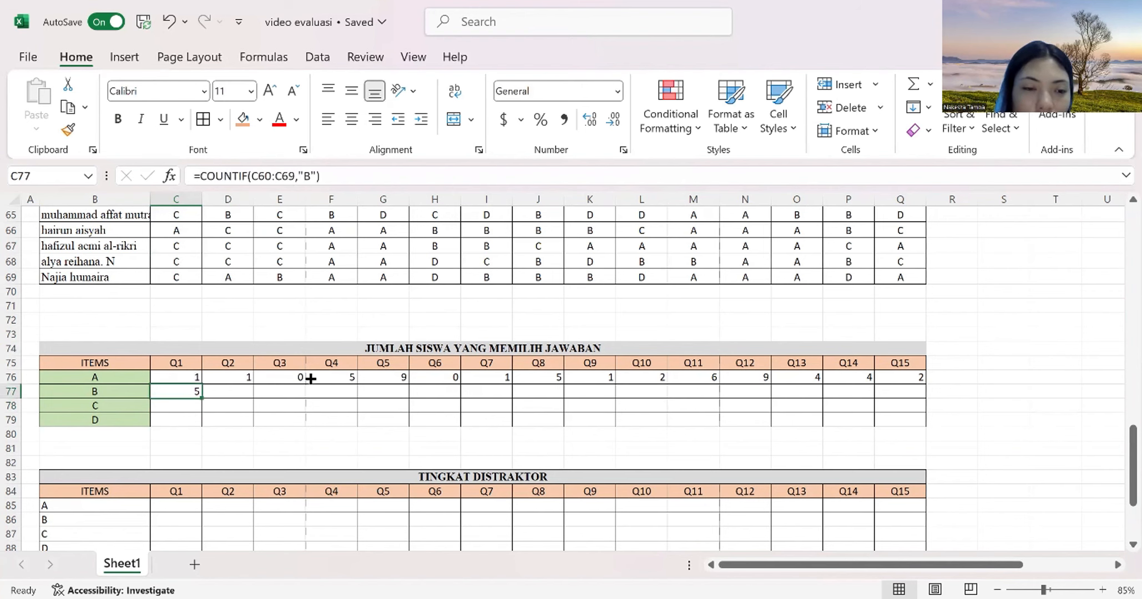
left_click_drag(201, 398, 902, 400)
- Count the students choosing C with =COUNTIF(C60:C69,"C") in C78 and copy the formula across to Q78
left_click(168, 404)
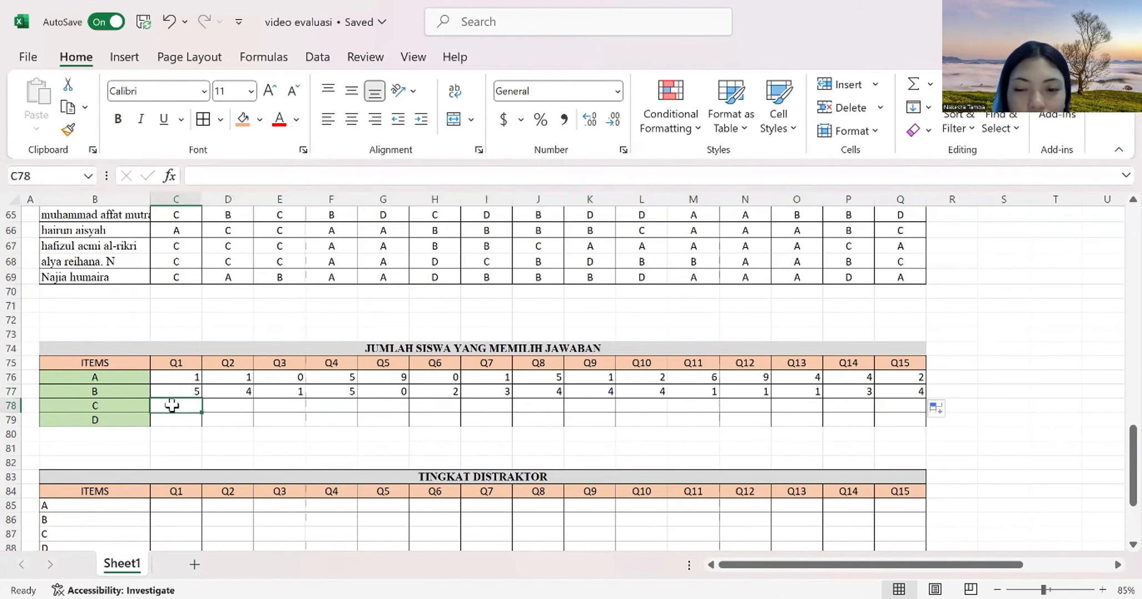
type("=COUN")
double_click(216, 469)
scroll(173, 366, "up", 5)
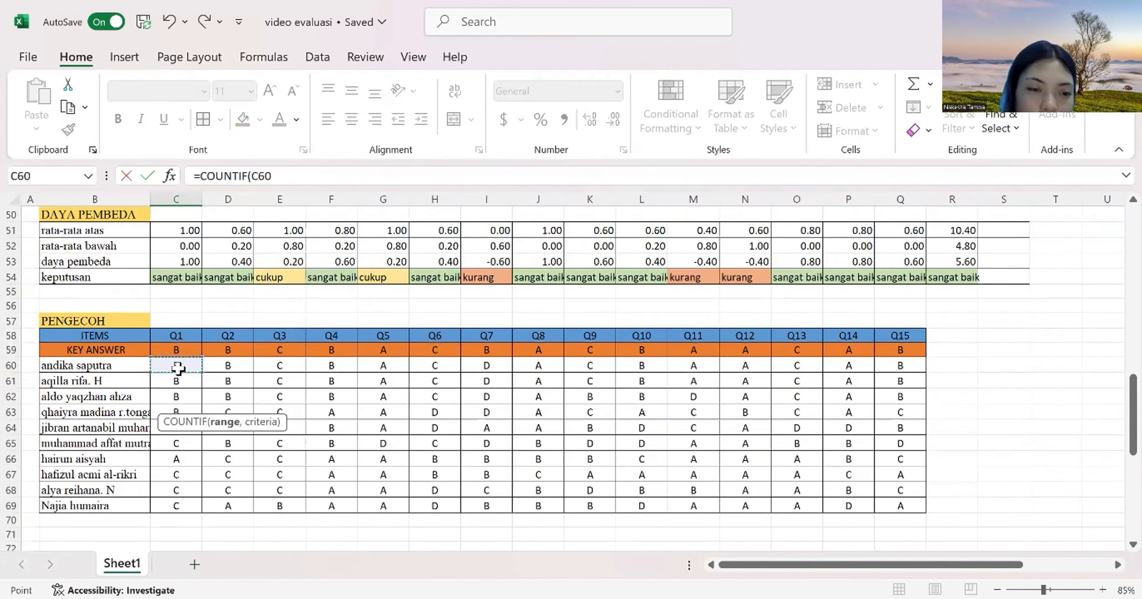
left_click_drag(173, 366, 173, 487)
scroll(172, 454, "down", 5)
type(",\"C\"")
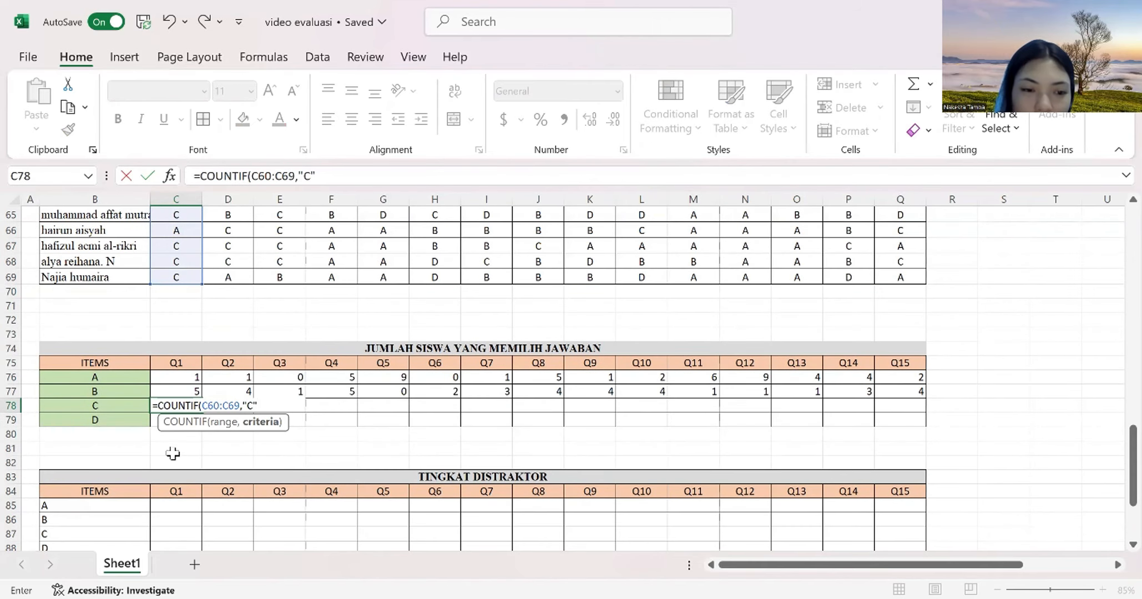
key("Return")
left_click(192, 406)
left_click_drag(201, 412, 919, 422)
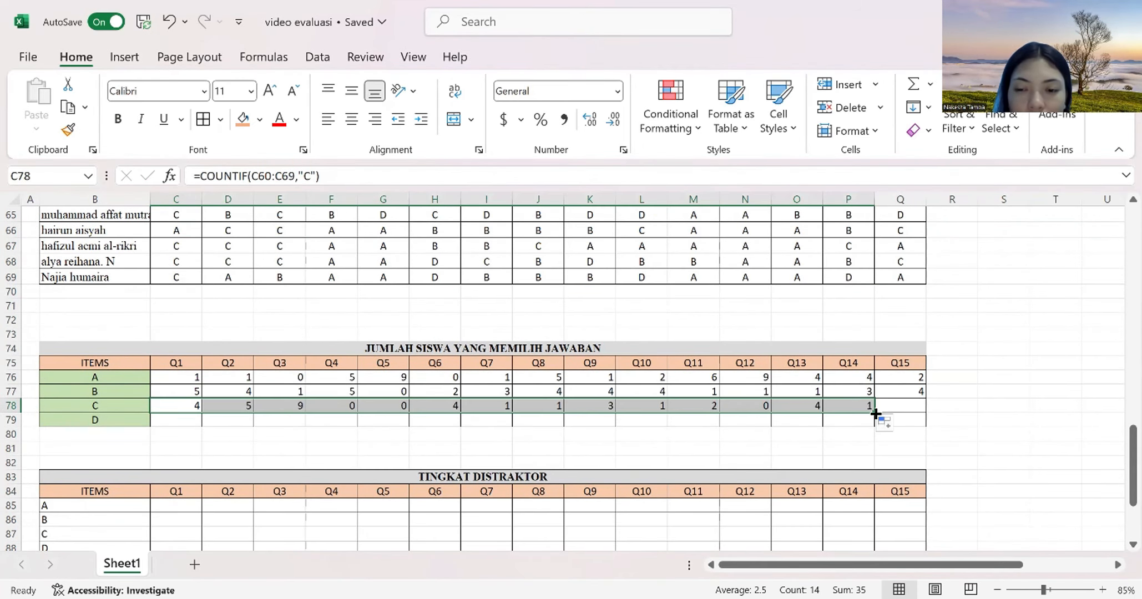
- Count the students choosing D for Q1 with =COUNTIF(C60:C69,"D") in C79
left_click(170, 426)
type("=COUN")
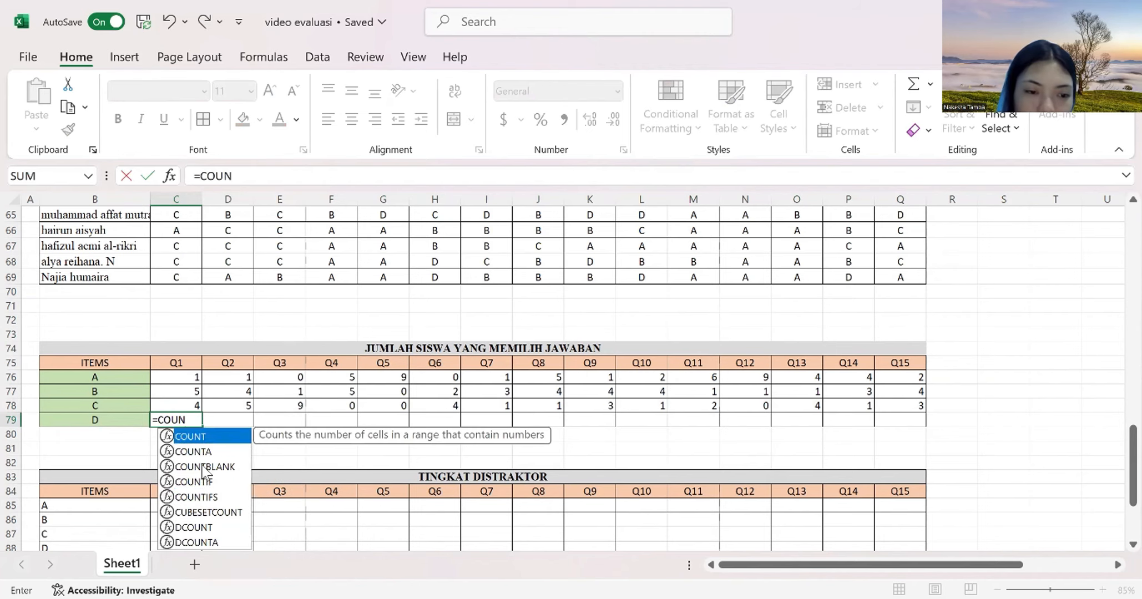
key("Down")
key("Down")
key("Down")
key("Tab")
scroll(115, 305, "up", 3)
left_click(173, 287)
left_click(173, 428, "shift")
scroll(173, 427, "down", 3)
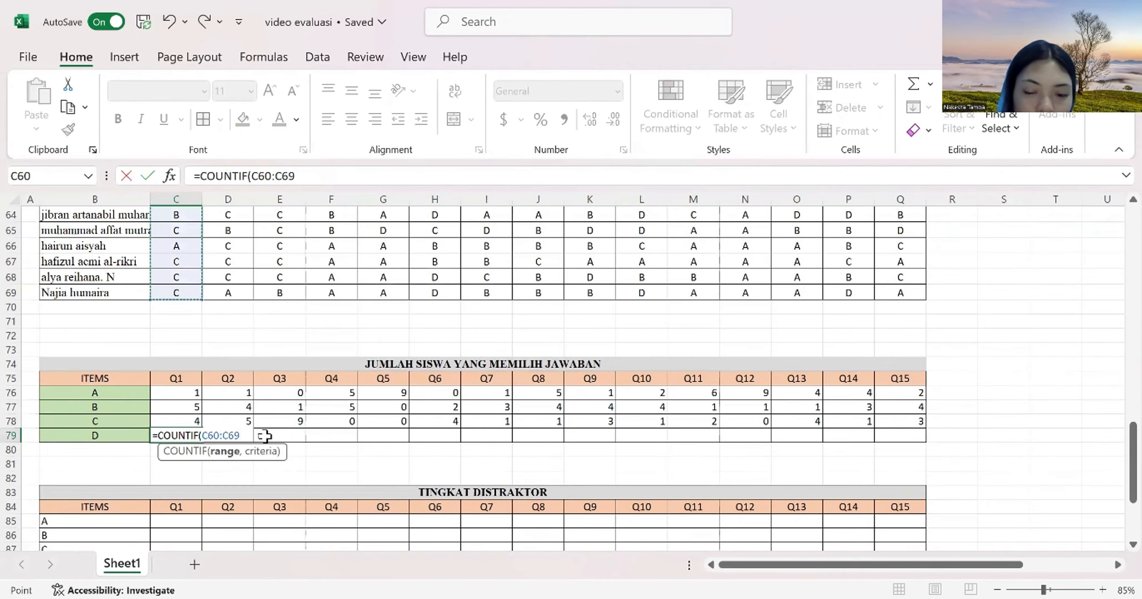
type(",\"D\"")
key("Return")
left_click(192, 435)
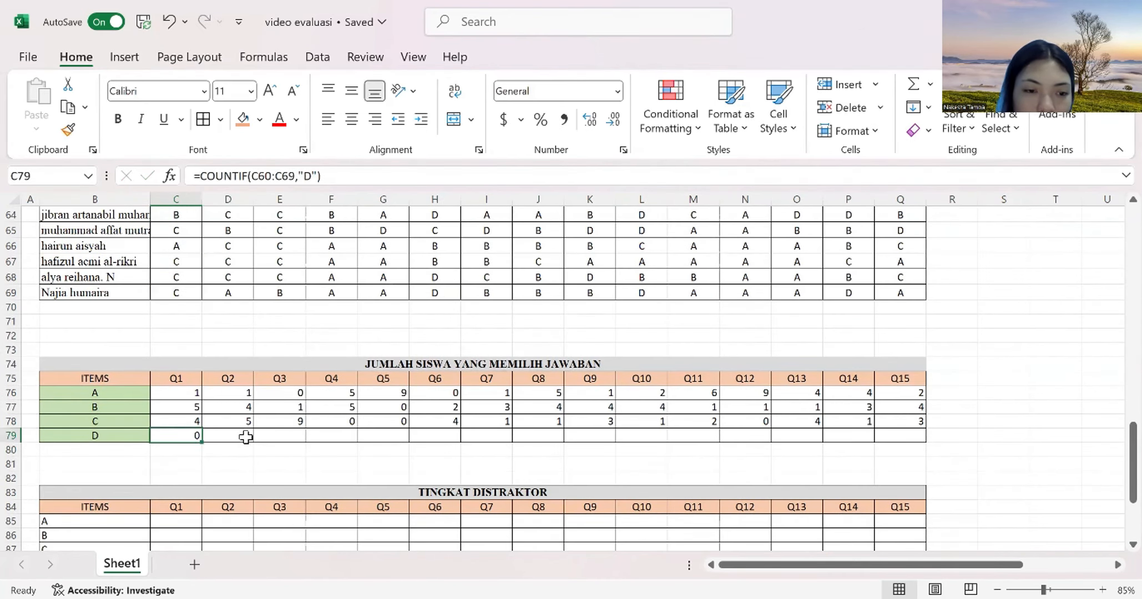
- Copy the formula counting D answers from C79 across to Q79
left_click_drag(202, 442, 908, 440)
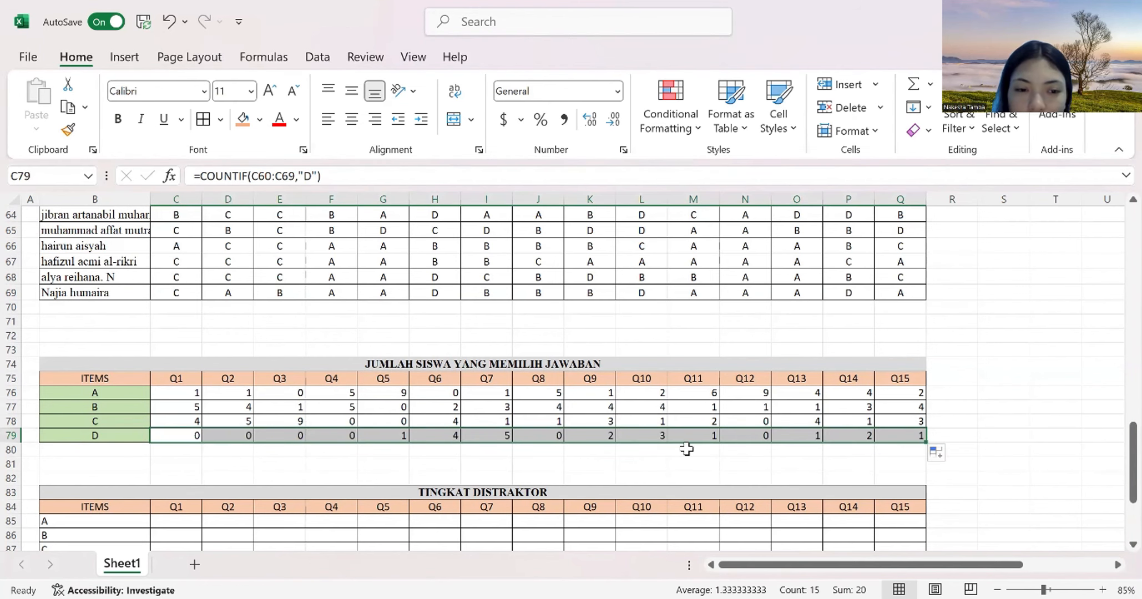
- Format the empty cells C85:Q88 of the TINGKAT DISTRAKTOR table as Percentage
scroll(687, 449, "down", 2)
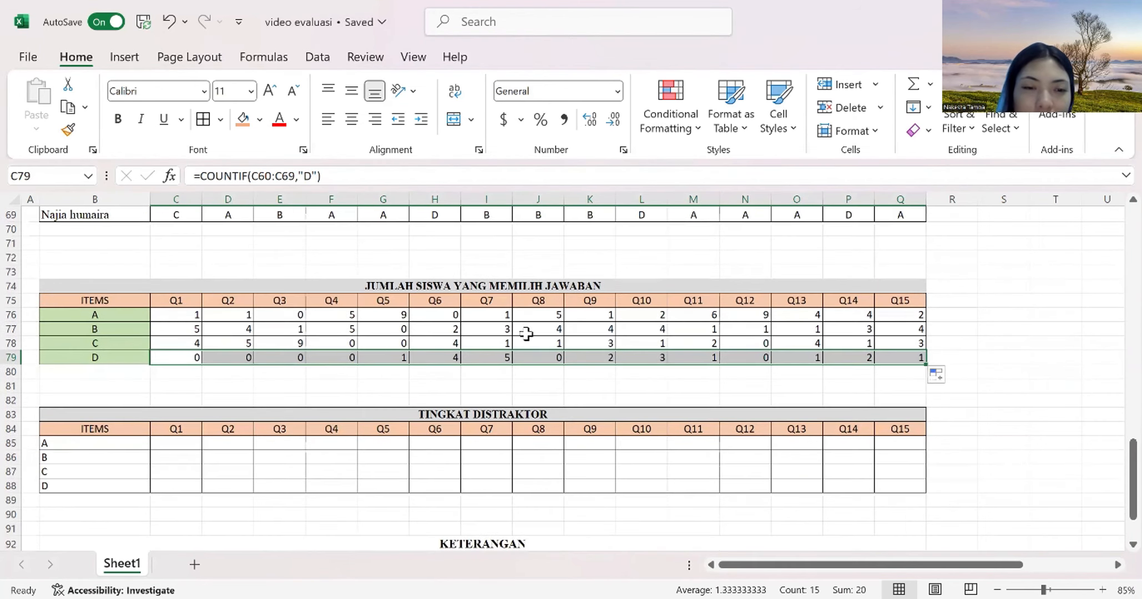
scroll(550, 348, "down", 1)
scroll(550, 348, "down", 1)
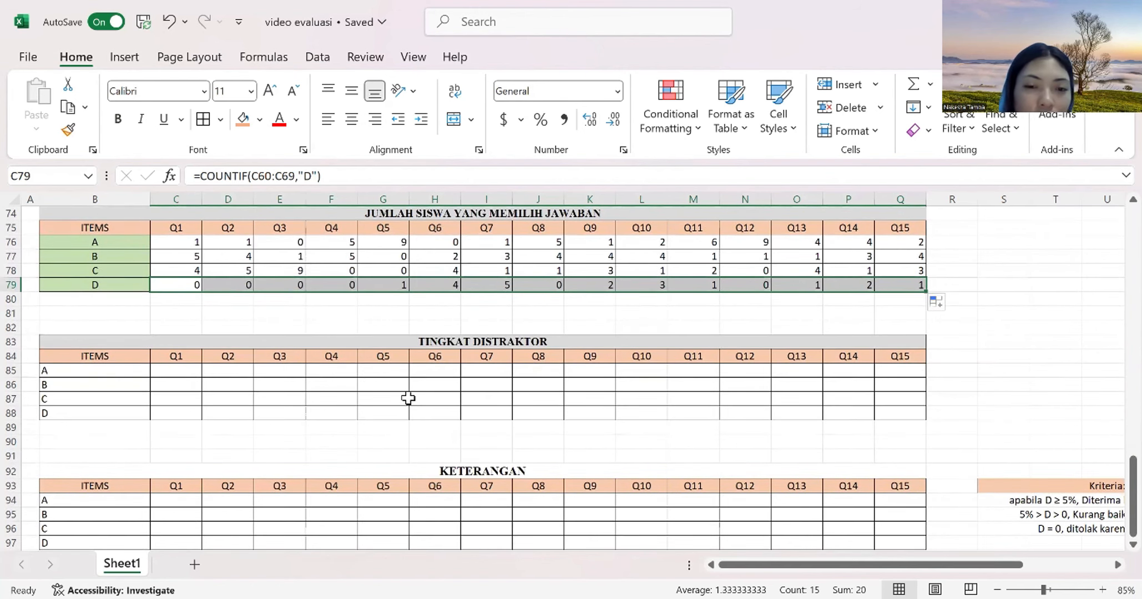
scroll(408, 398, "right", 5)
scroll(408, 398, "up", 1)
scroll(408, 397, "left", 5)
scroll(408, 398, "down", 2)
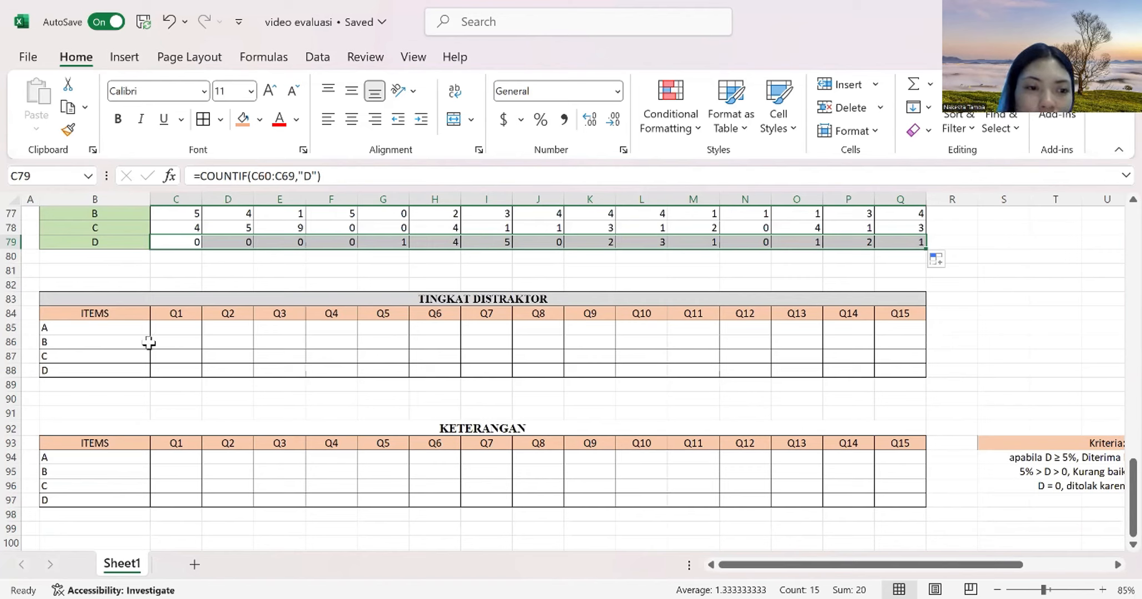
left_click_drag(191, 329, 881, 368)
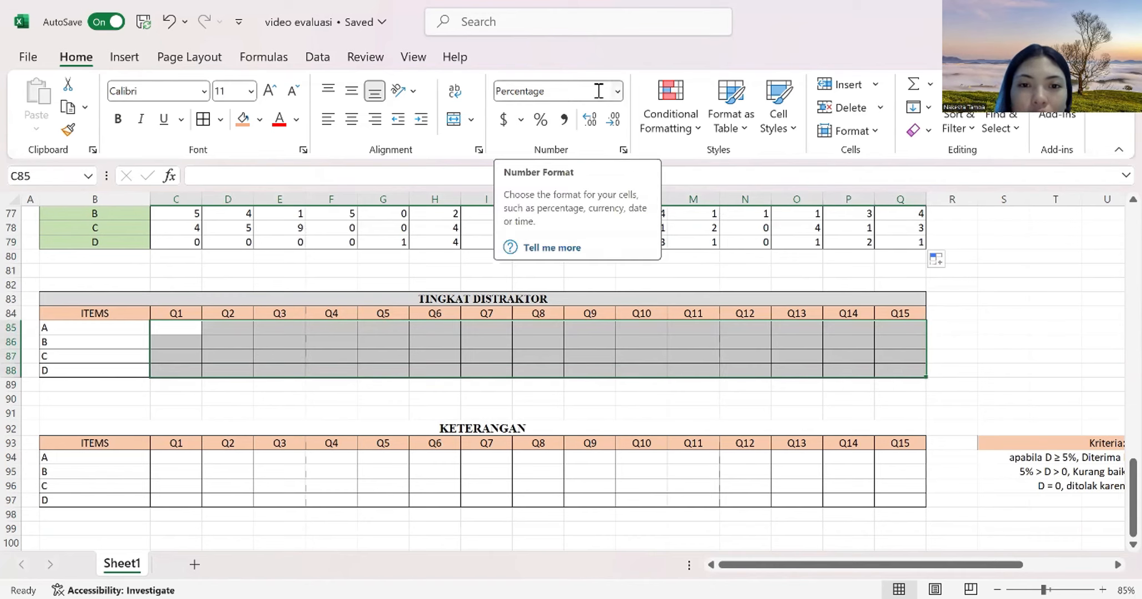
left_click(616, 93)
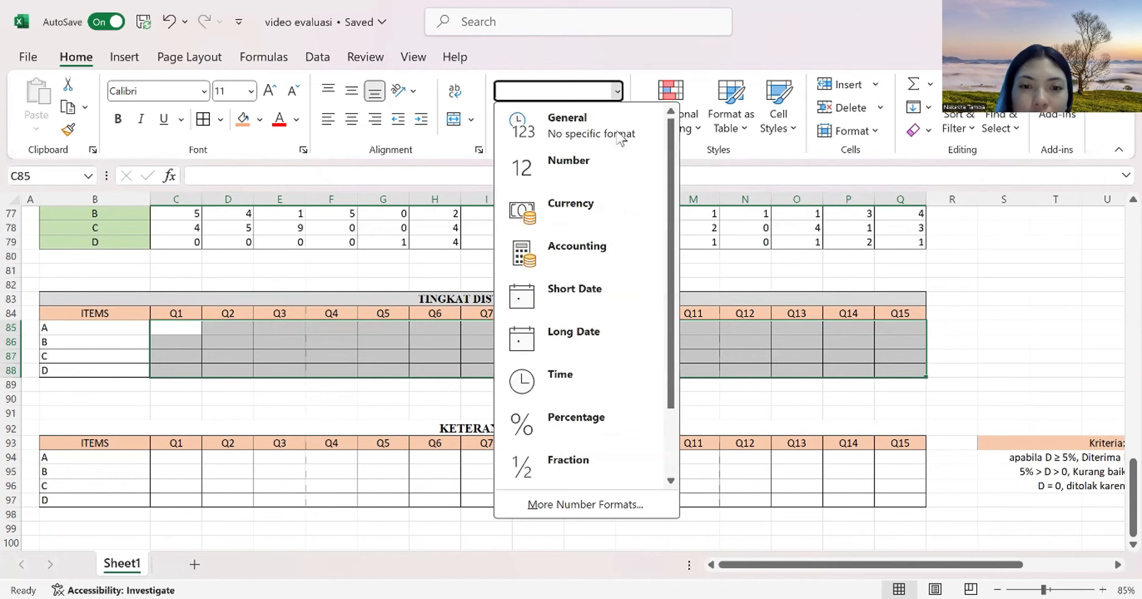
left_click(559, 439)
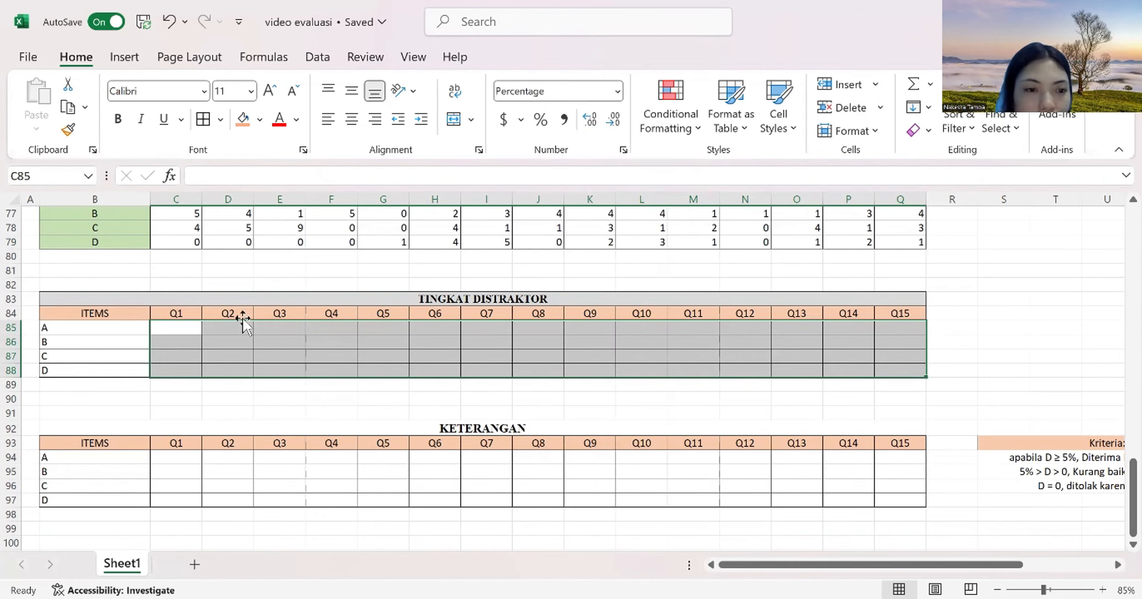
- Compute the distractor level of option A with =C76/10 in C85 and copy the formula across to Q85
left_click(187, 326)
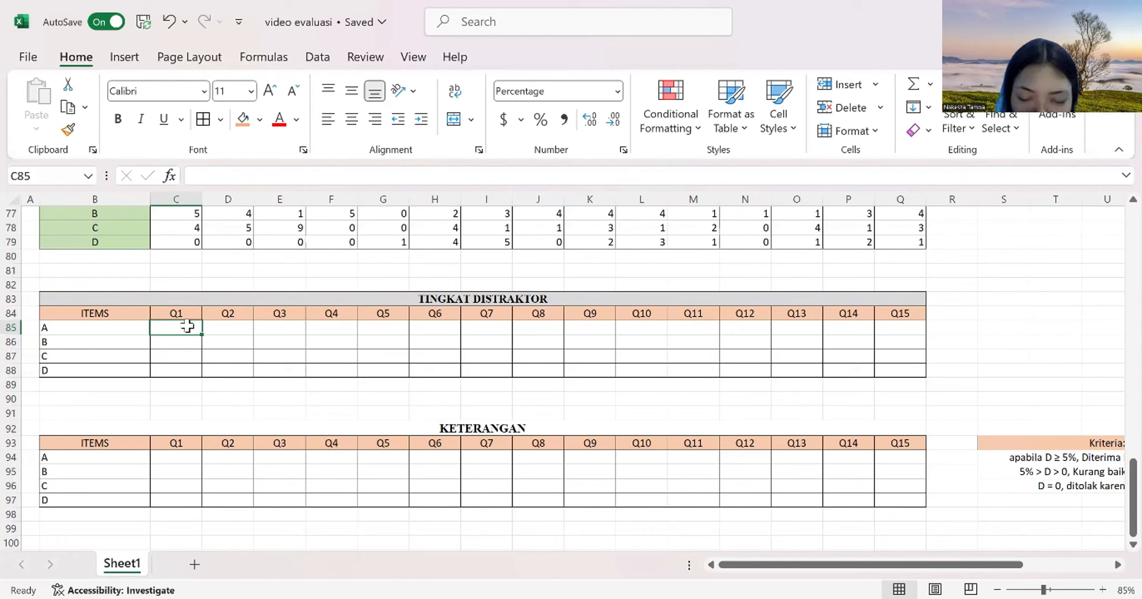
type("=")
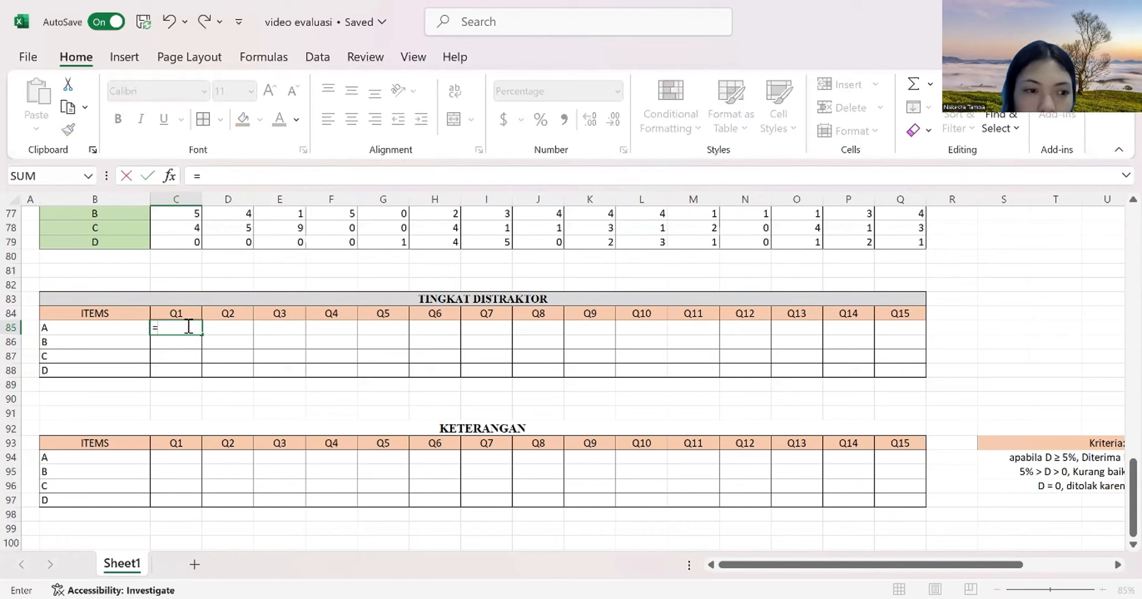
scroll(189, 327, "up", 2)
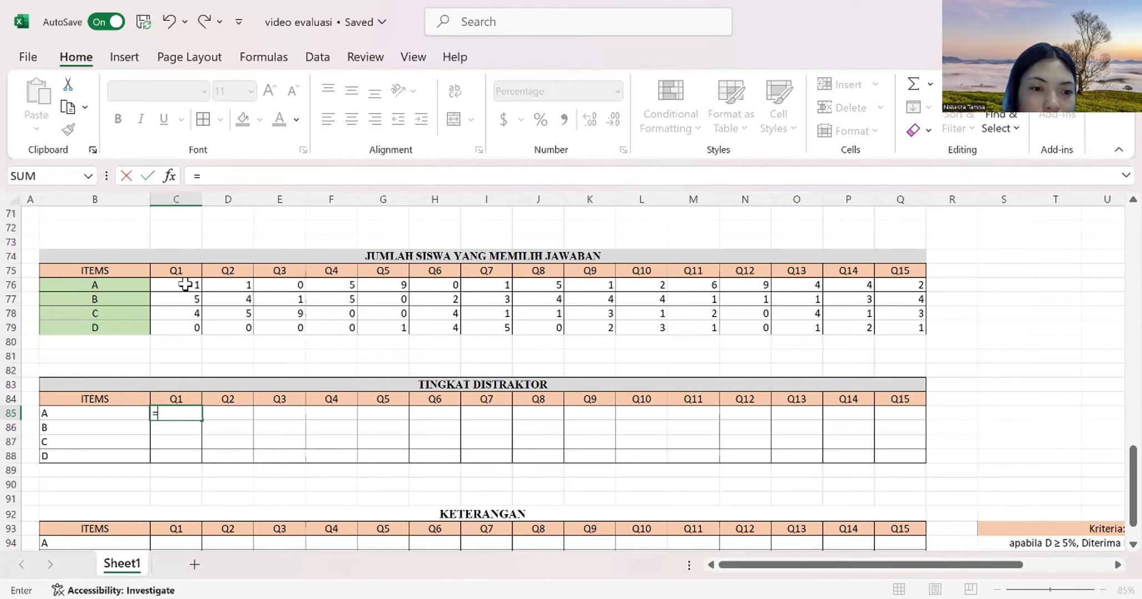
left_click(184, 285)
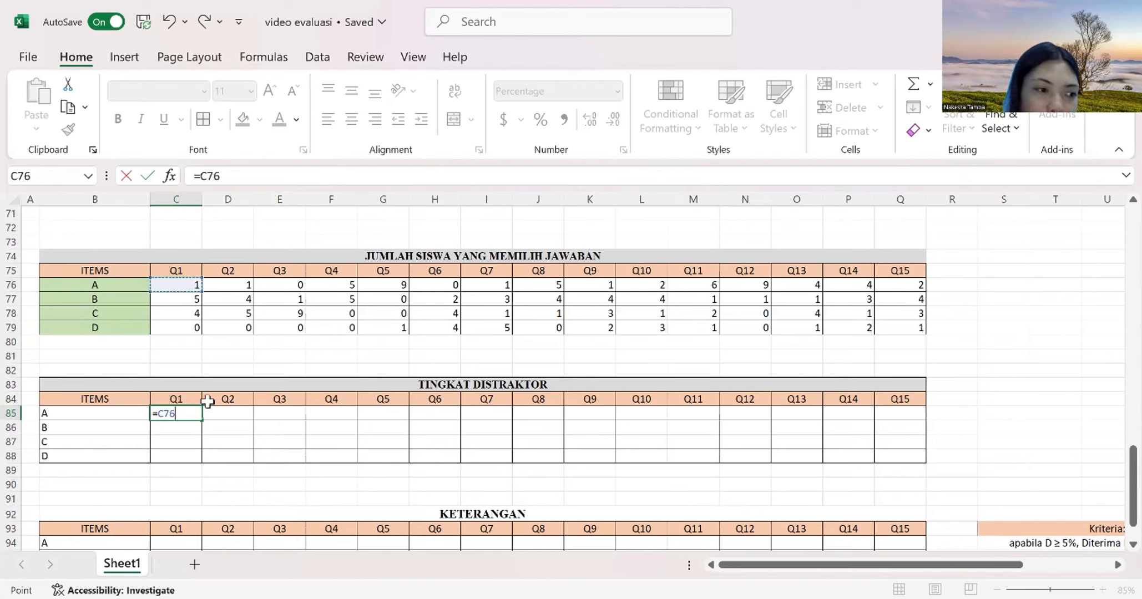
type("/10")
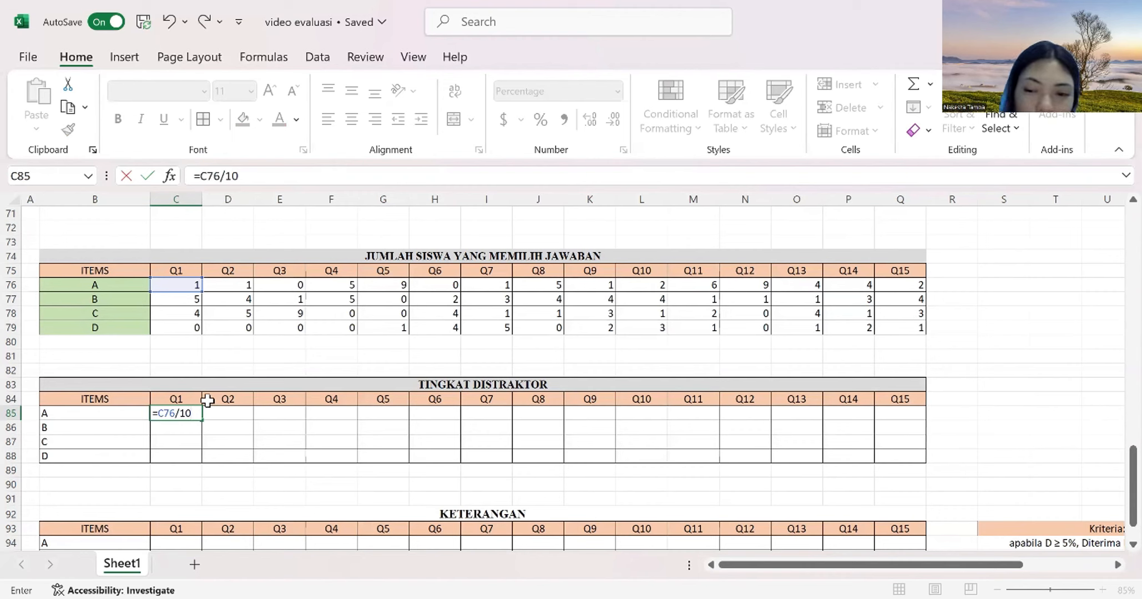
key("Return")
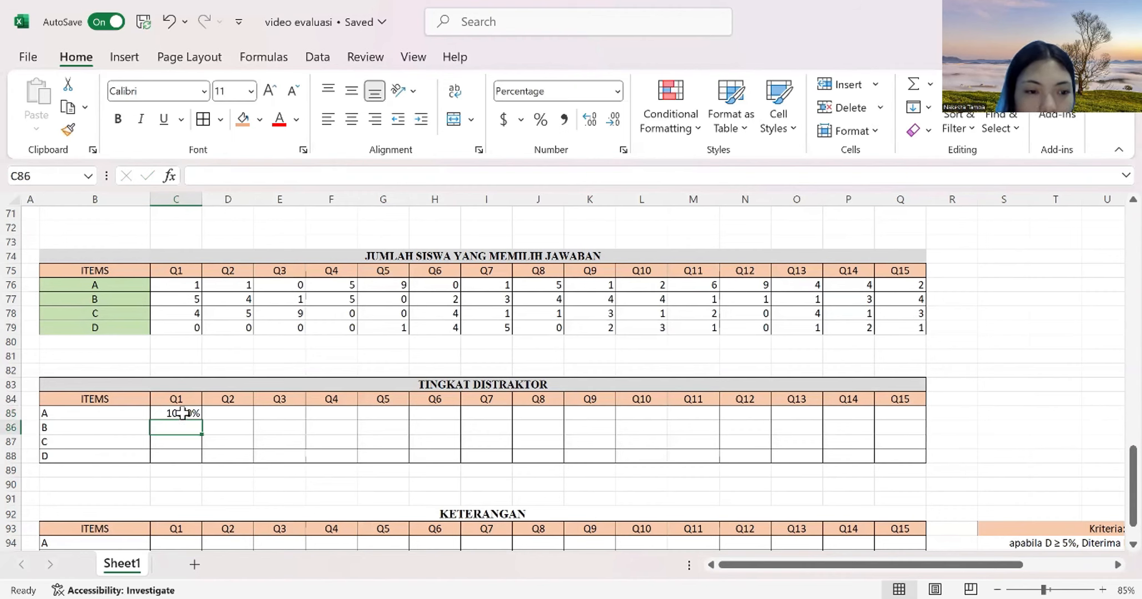
left_click(183, 414)
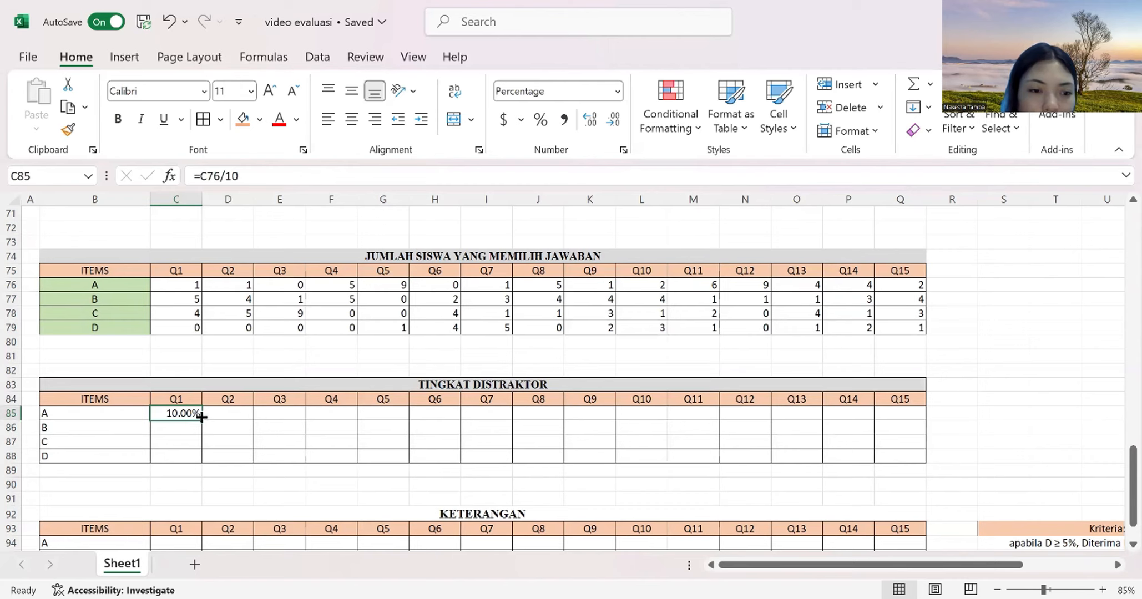
left_click_drag(209, 416, 906, 412)
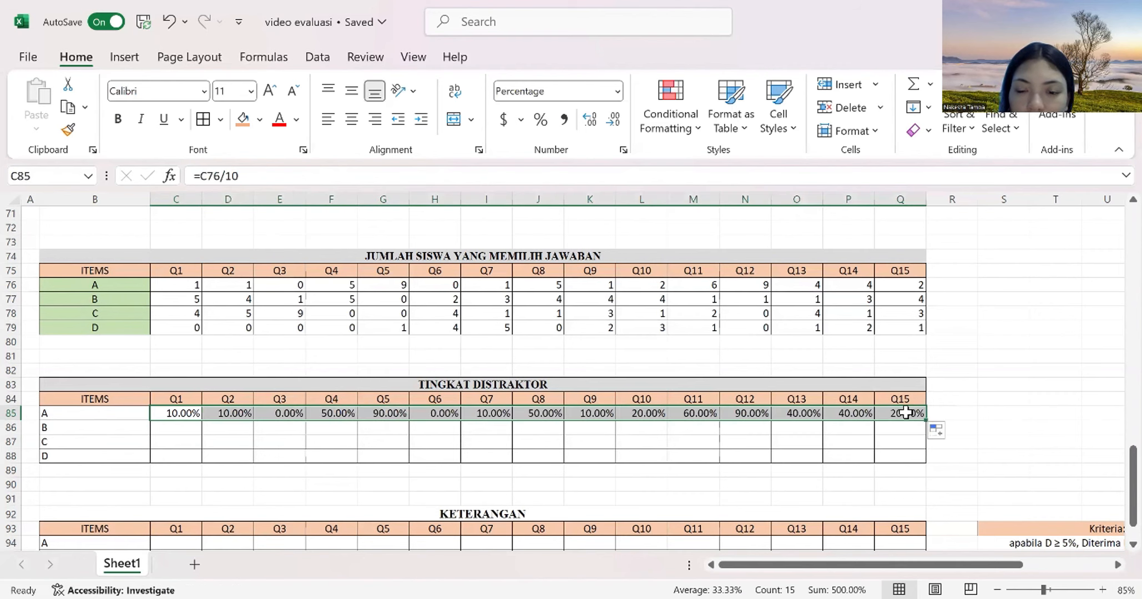
- Compute the distractor level of option B with =C77/10 in C86 and copy the formula across to Q86
left_click(174, 424)
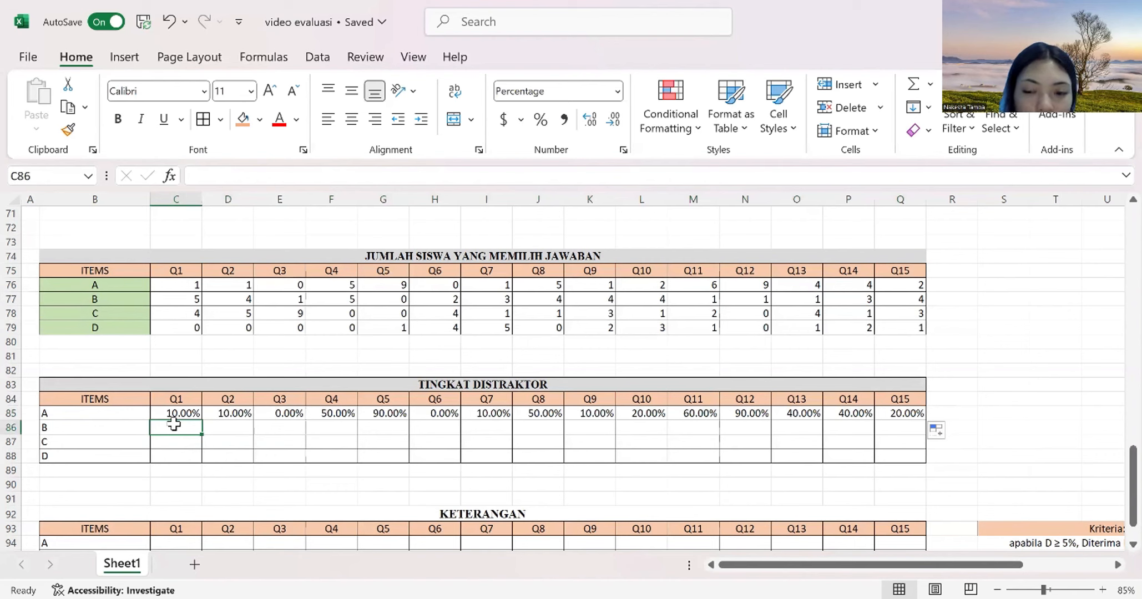
type("=")
left_click(164, 299)
type("/10")
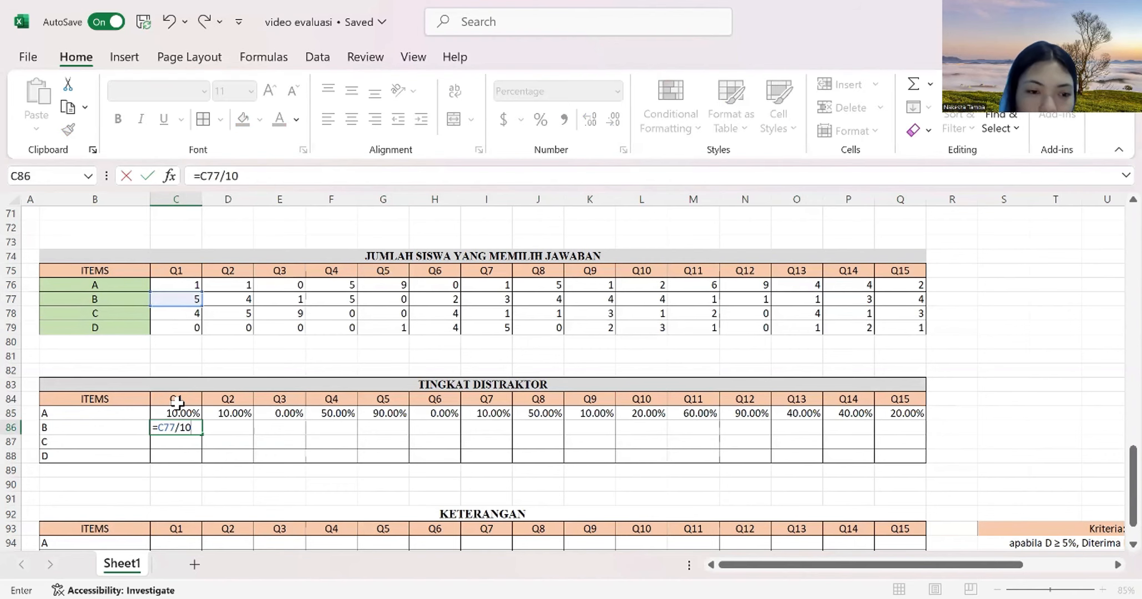
key("Return")
left_click(176, 428)
left_click_drag(202, 434, 909, 423)
- Compute the Q1 distractor levels of options C and D with =C78/10 in C87 and =C79/10 in C88
left_click(186, 441)
type("=")
left_click(181, 312)
type("/")
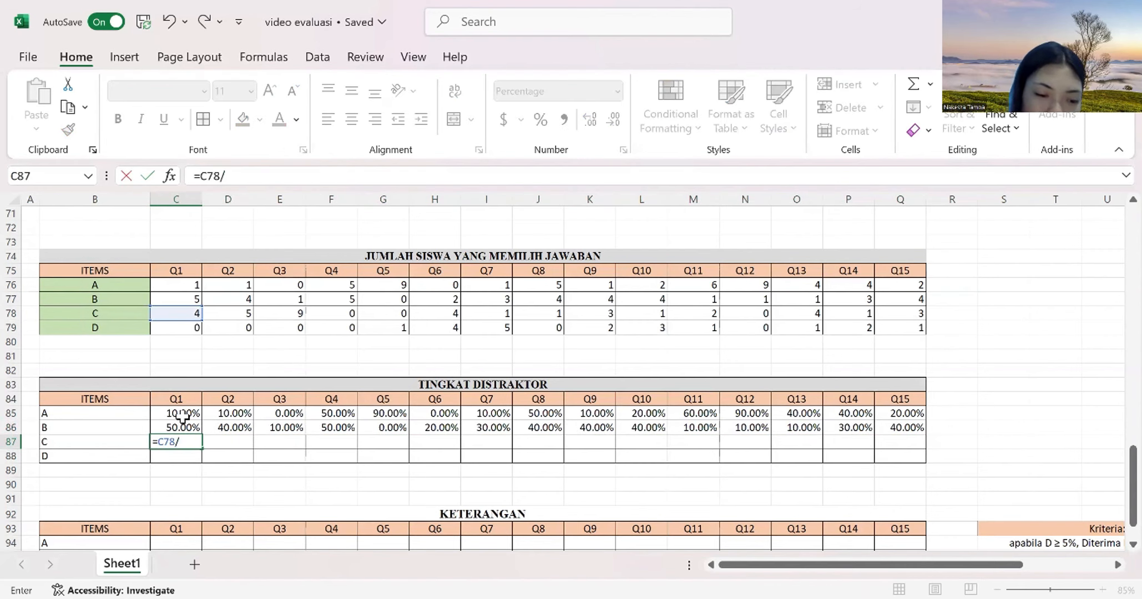
type("10")
key("Return")
type("=")
left_click(182, 329)
type("/1")
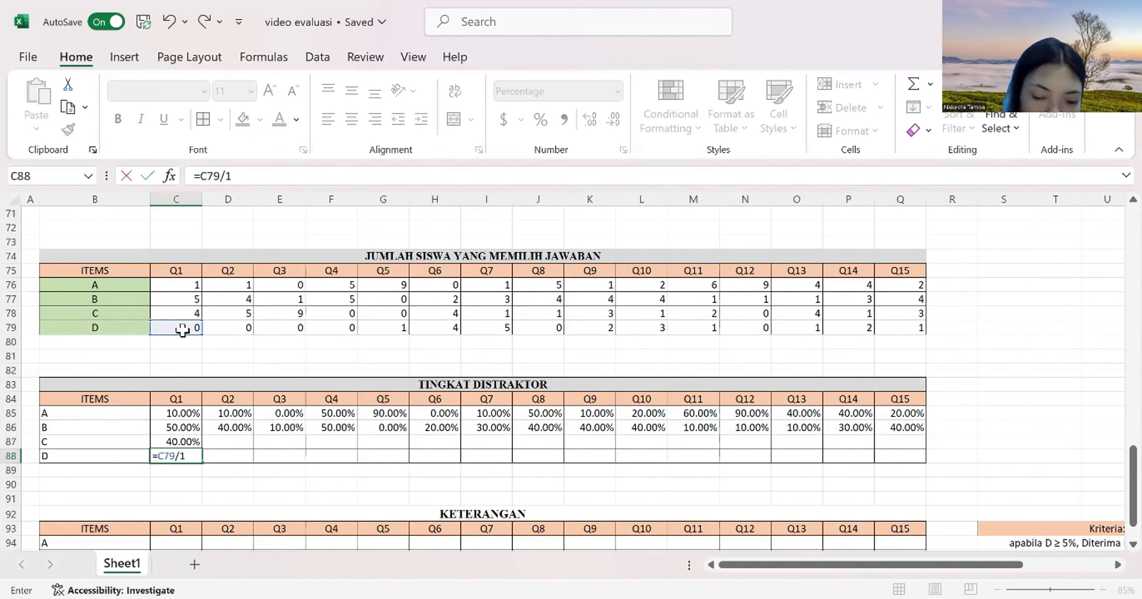
type("0")
key("Return")
- Copy the option C and D distractor formulas from C87:C88 across to column Q
left_click(181, 442)
left_click_drag(202, 449, 893, 457)
left_click(194, 457)
left_click(656, 494)
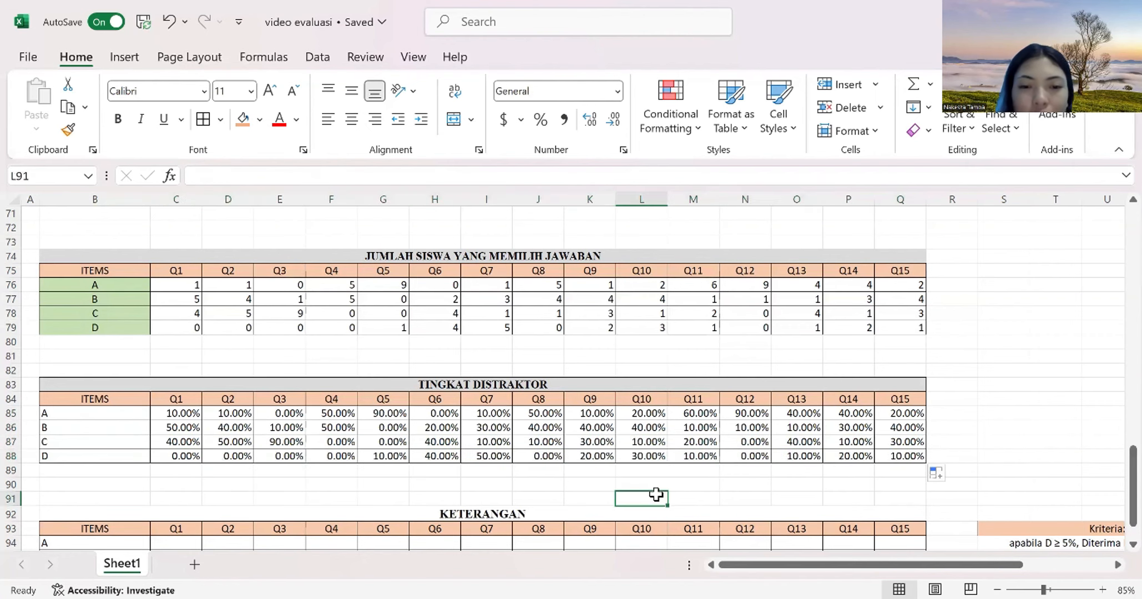
- Examine the KETERANGAN table and the Kriteria list beside it for classifying the distractor levels
scroll(182, 462, "down", 1)
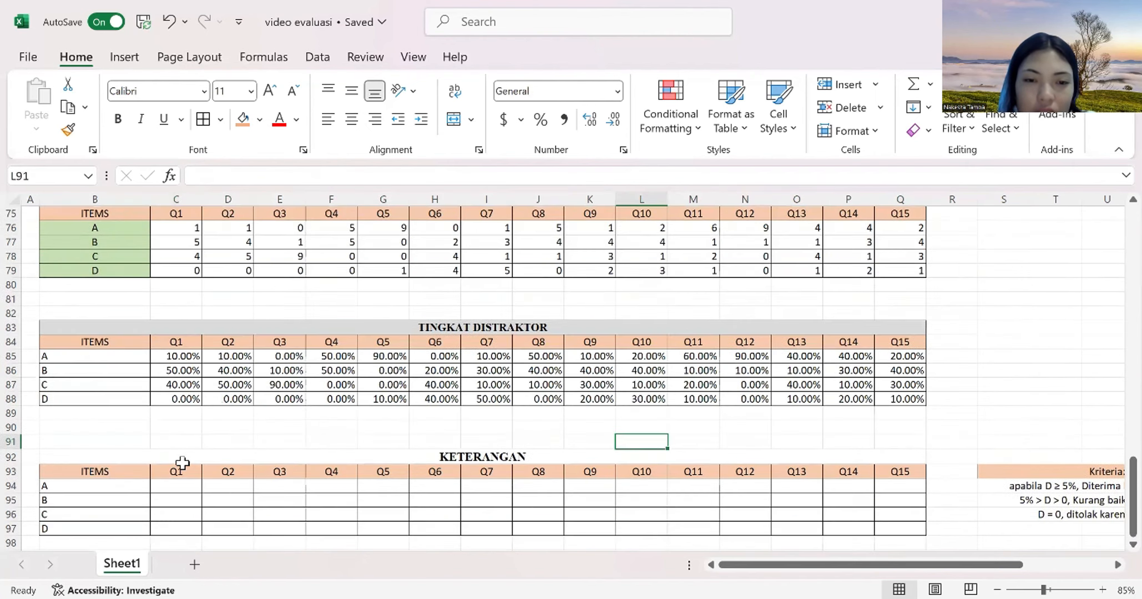
scroll(182, 462, "down", 1)
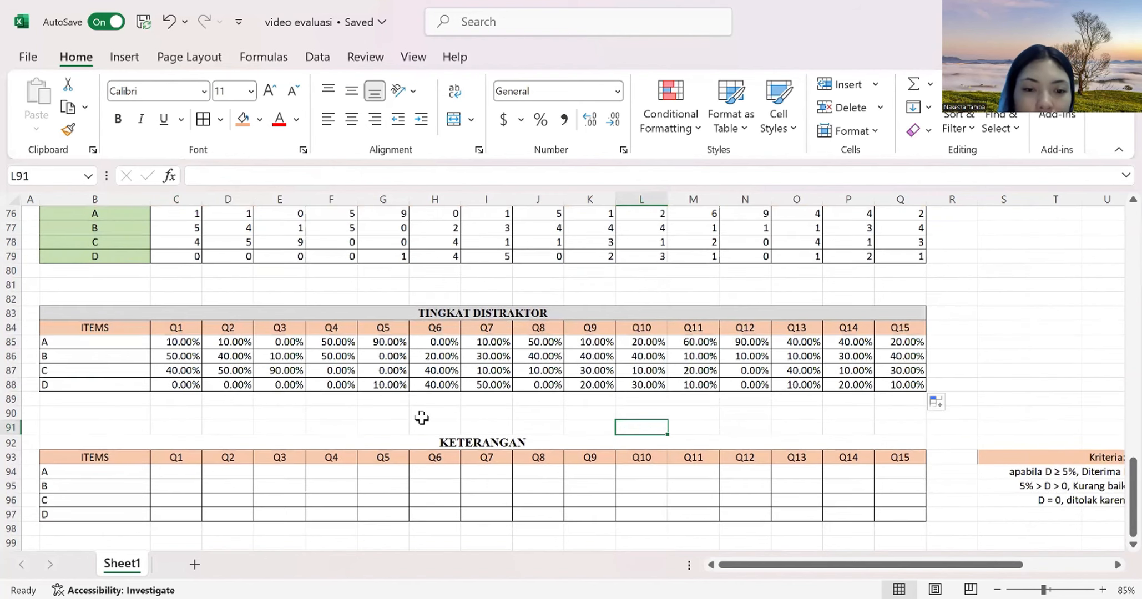
scroll(422, 418, "down", 2)
scroll(422, 418, "down", 2)
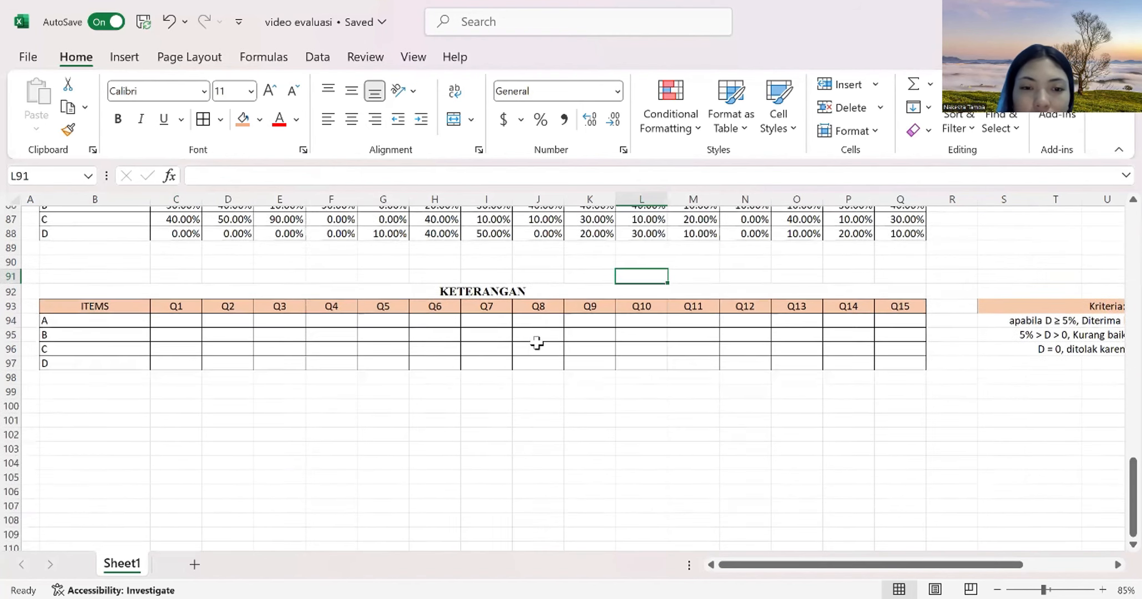
scroll(559, 334, "up", 2)
scroll(559, 334, "right", 1)
scroll(559, 335, "up", 2)
scroll(559, 335, "right", 1)
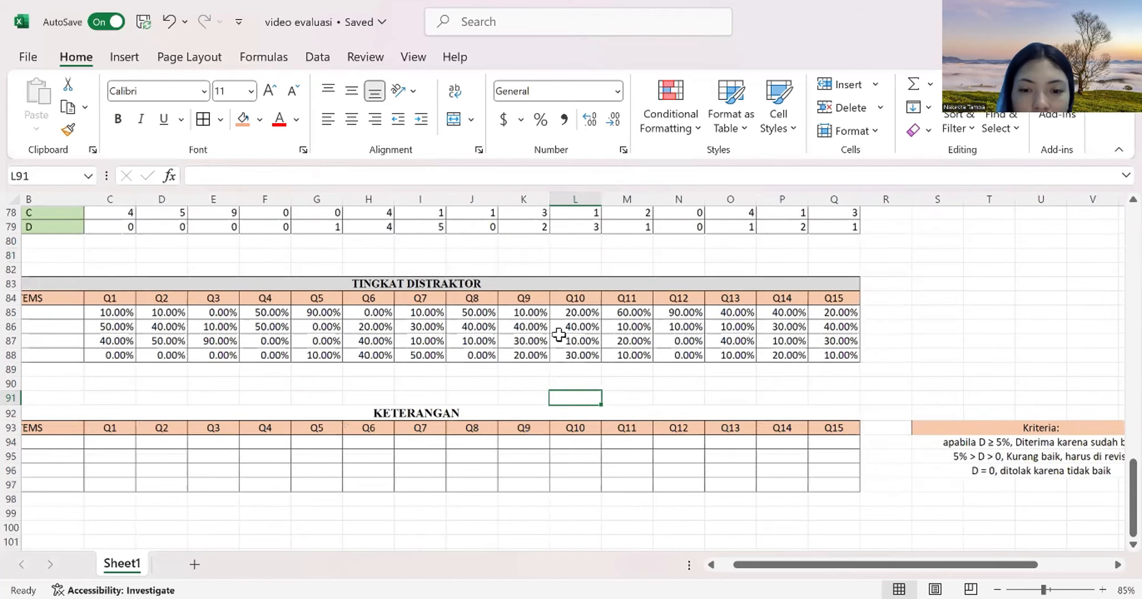
scroll(559, 335, "right", 2)
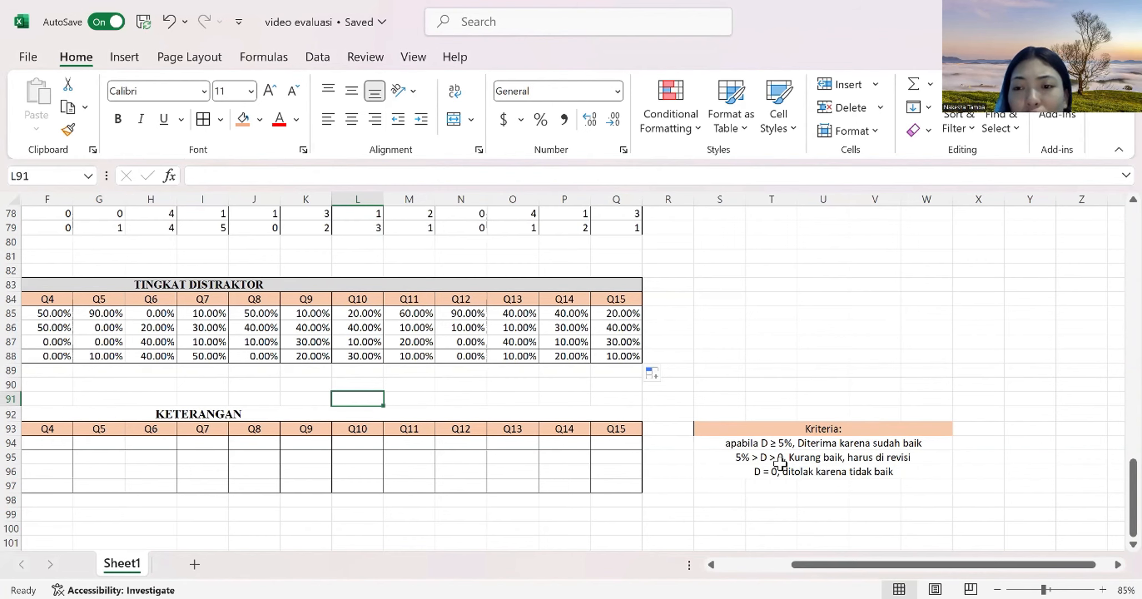
scroll(780, 464, "left", 5)
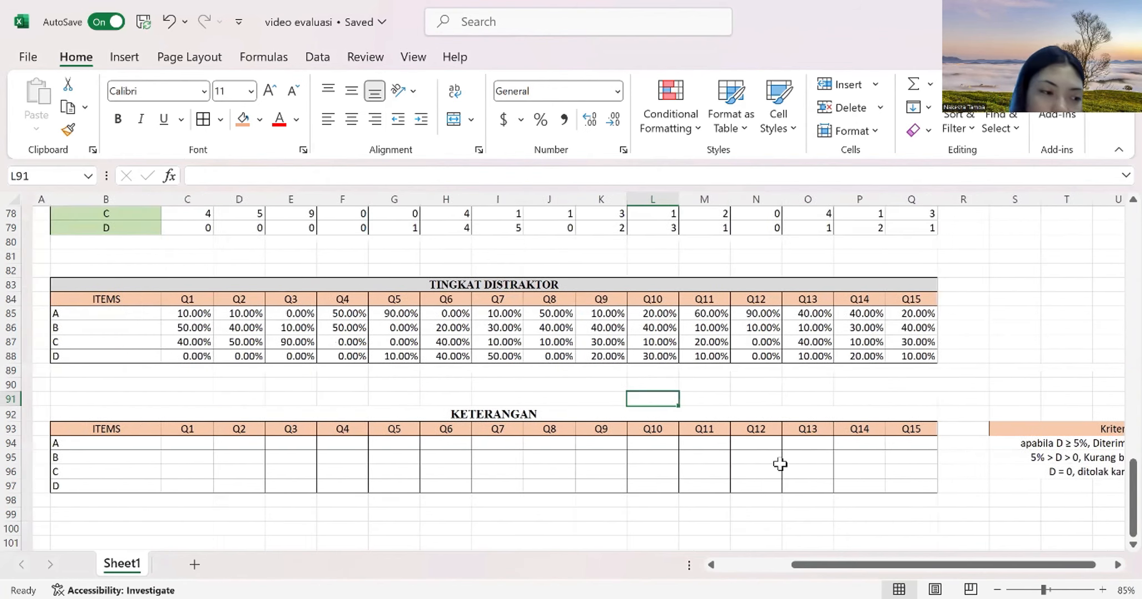
scroll(780, 464, "right", 1)
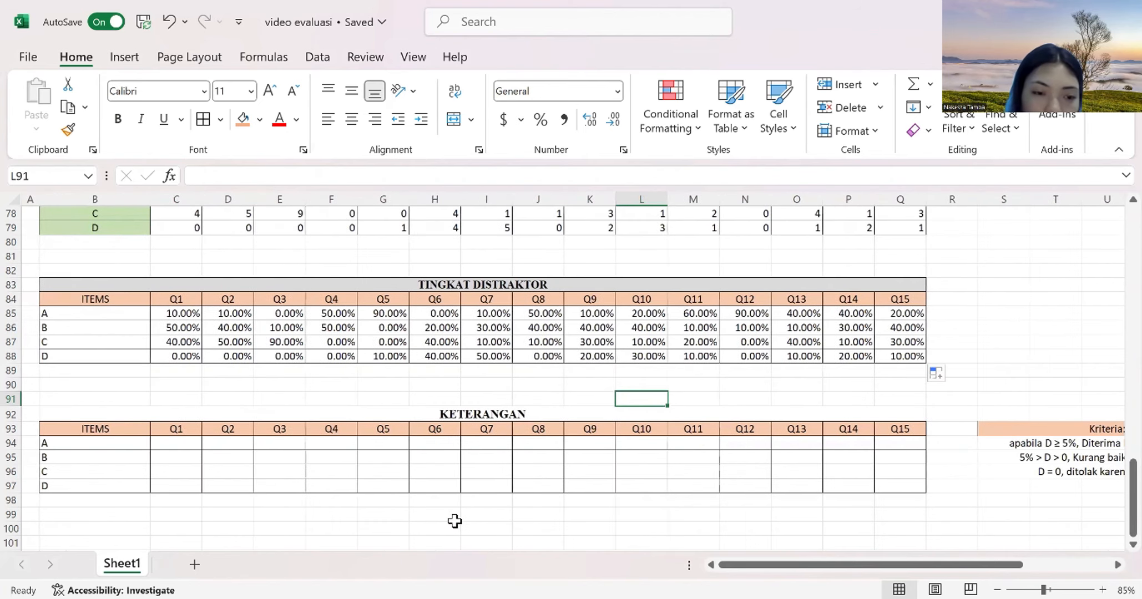
- Start the Q1 option A classification in C94 with an IF that returns "DITERIMA" when C85>=5%
left_click(173, 445)
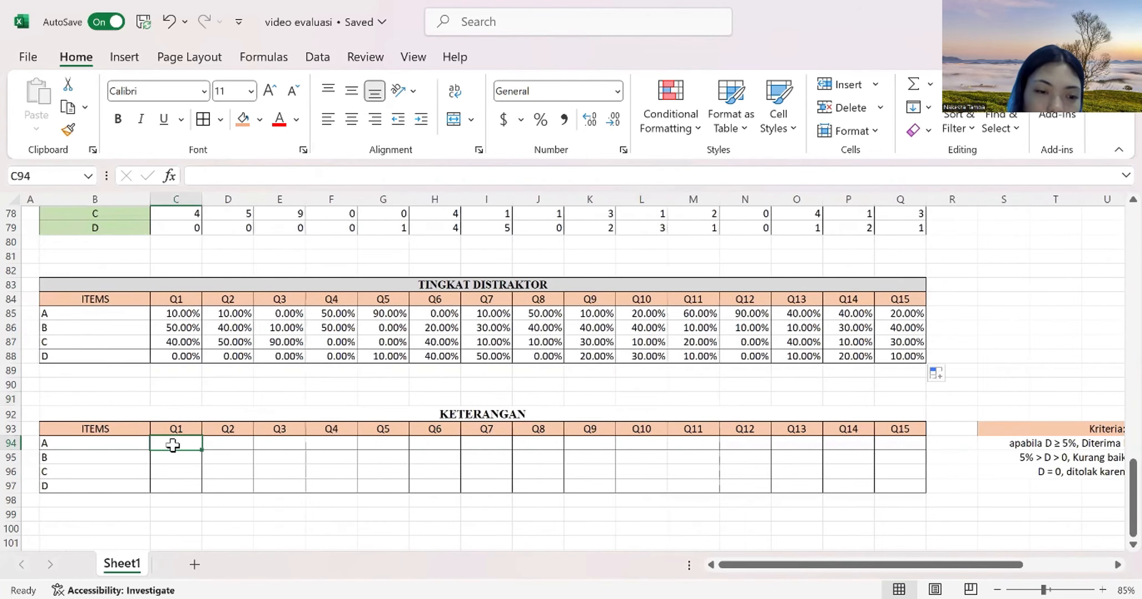
left_click(213, 176)
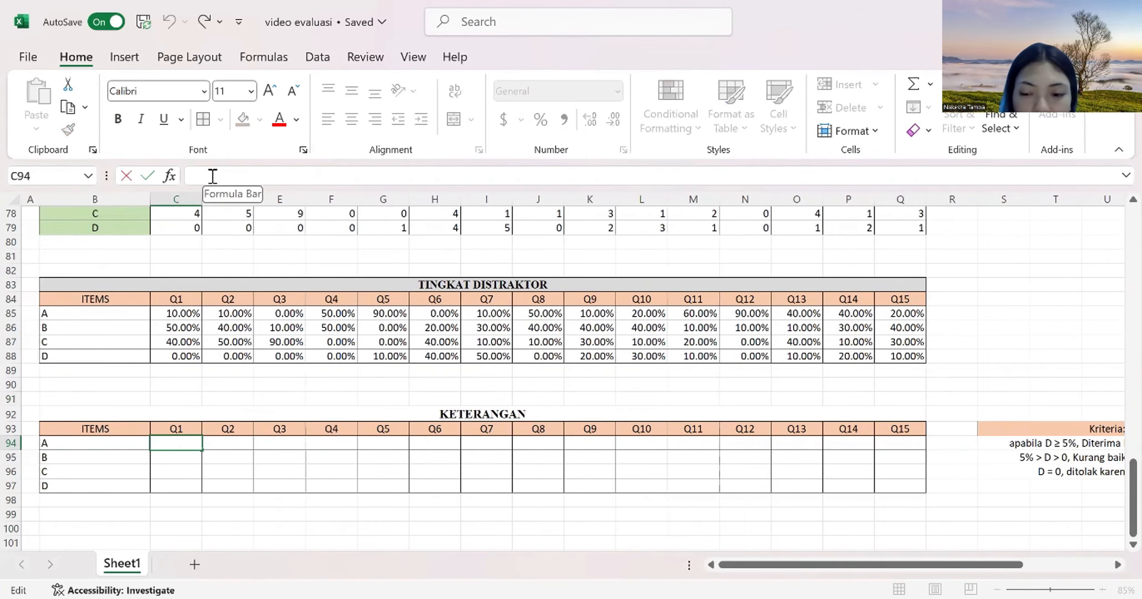
type("=")
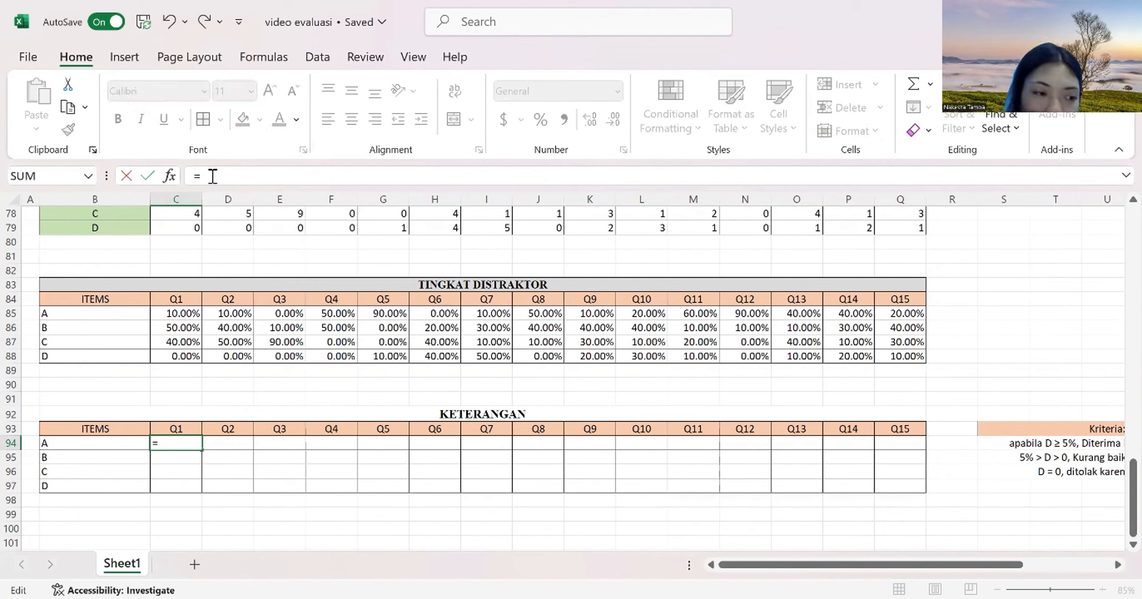
type("I")
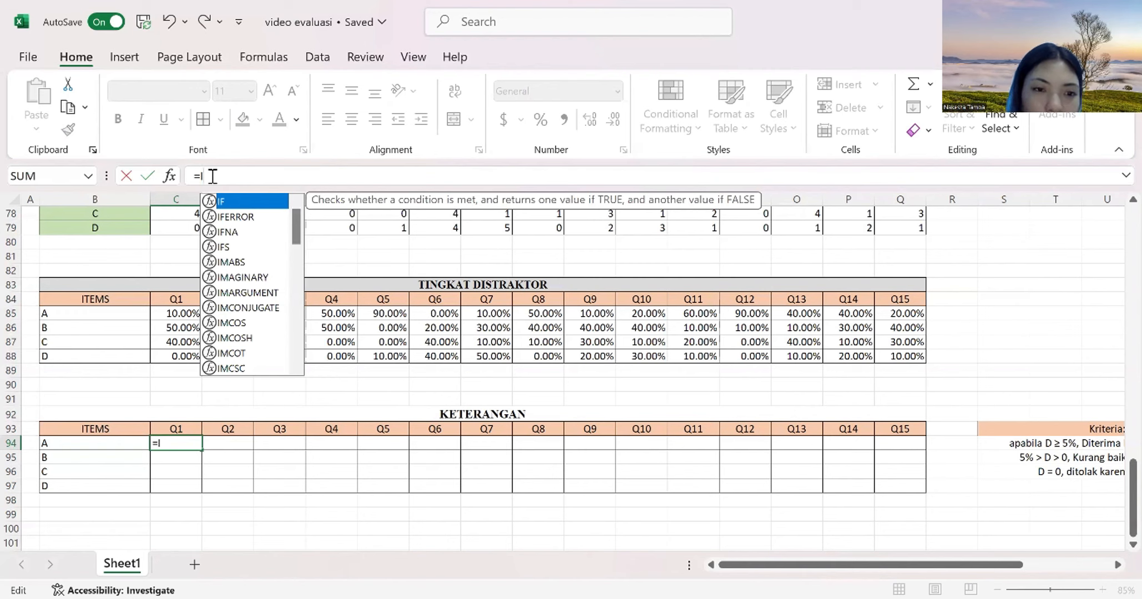
type("F")
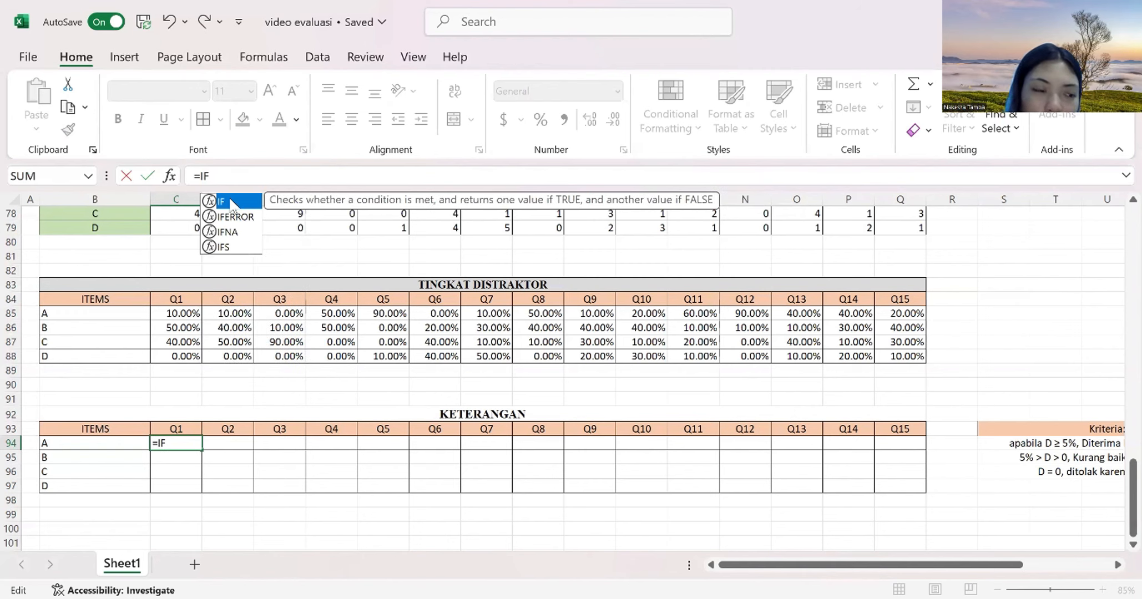
type("(")
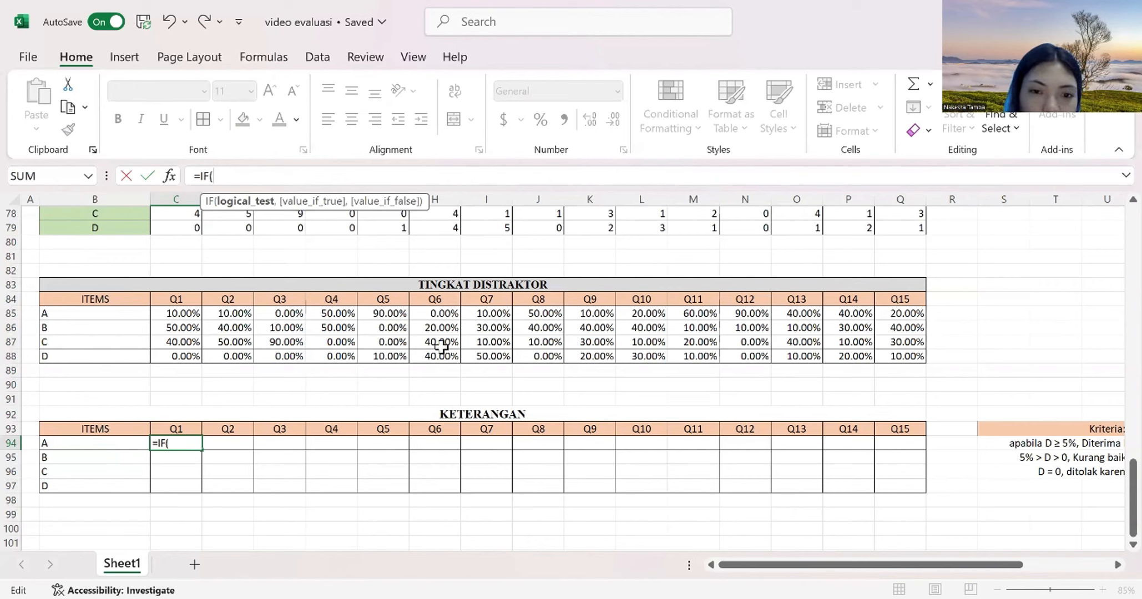
left_click(185, 315)
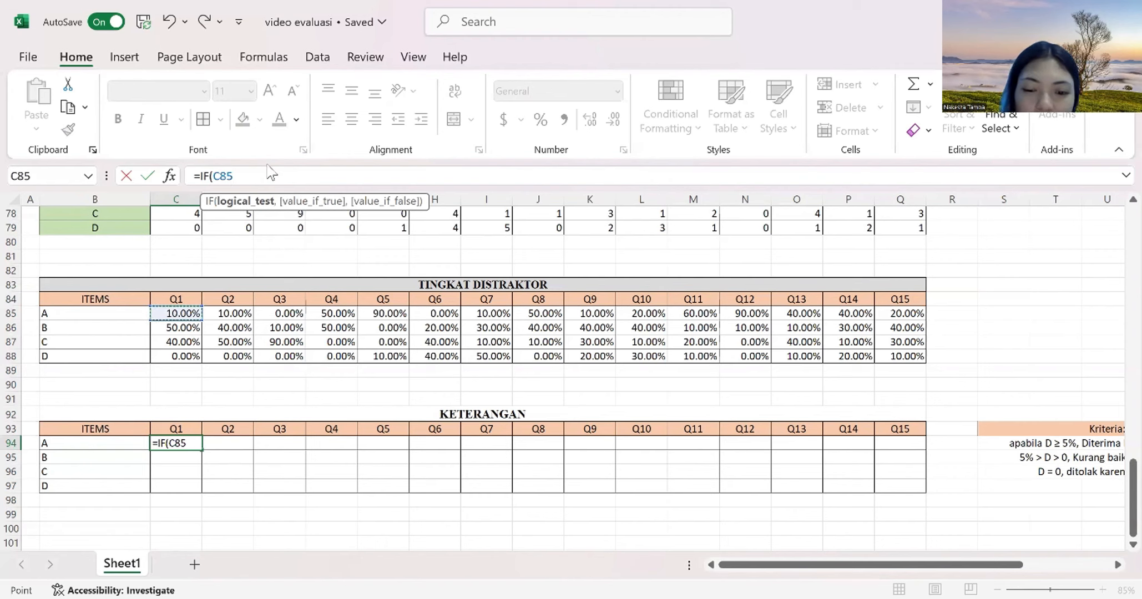
type(">=")
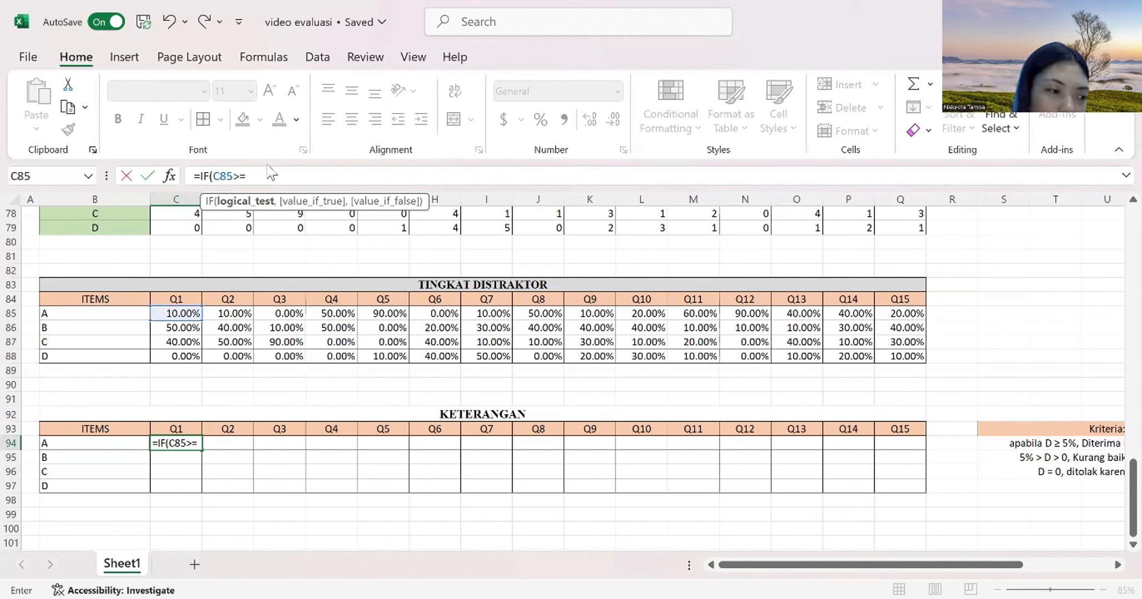
type("5")
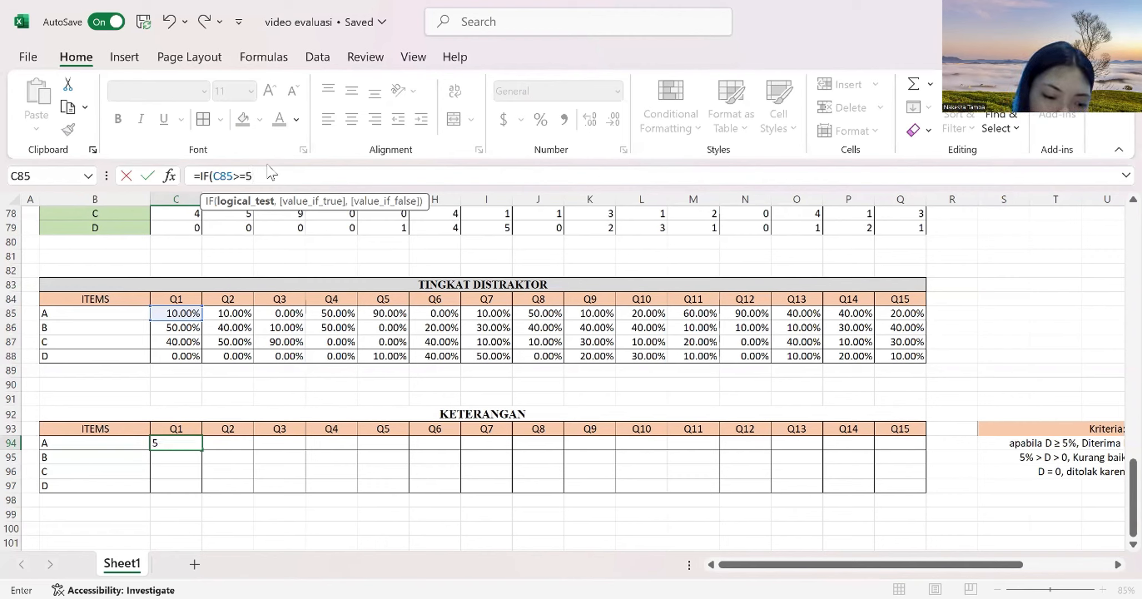
type("%")
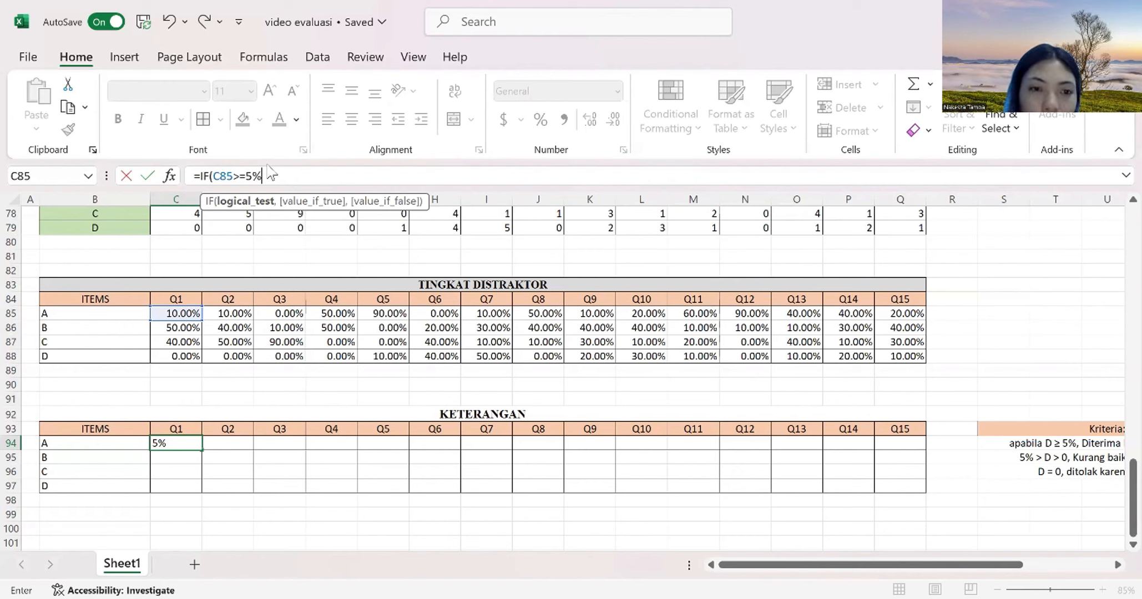
type(",")
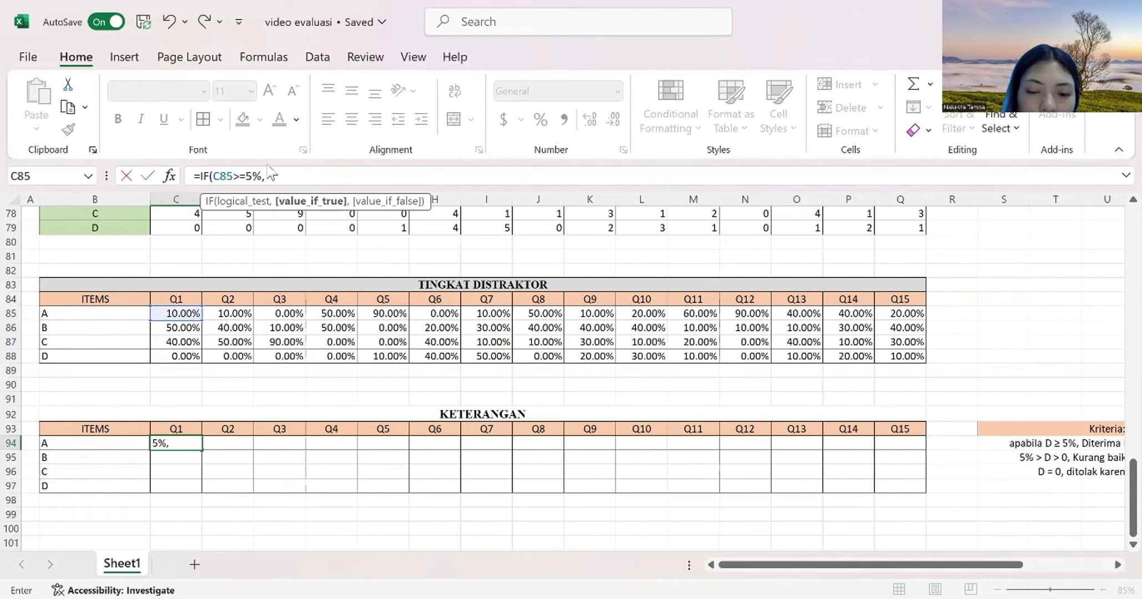
type("\"")
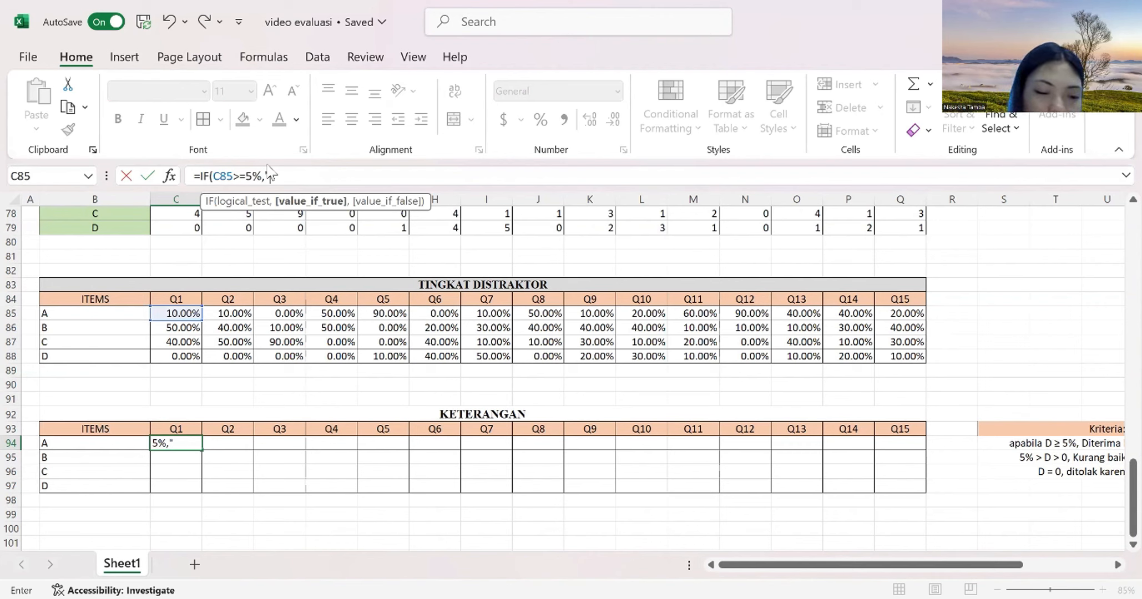
type("DITERIMA")
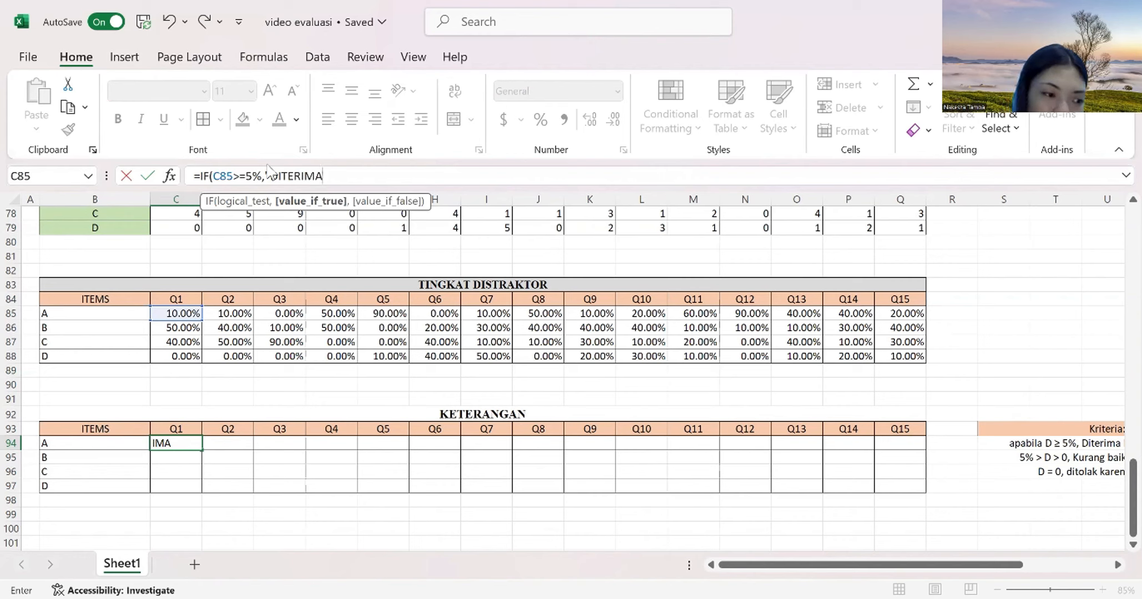
type("\"")
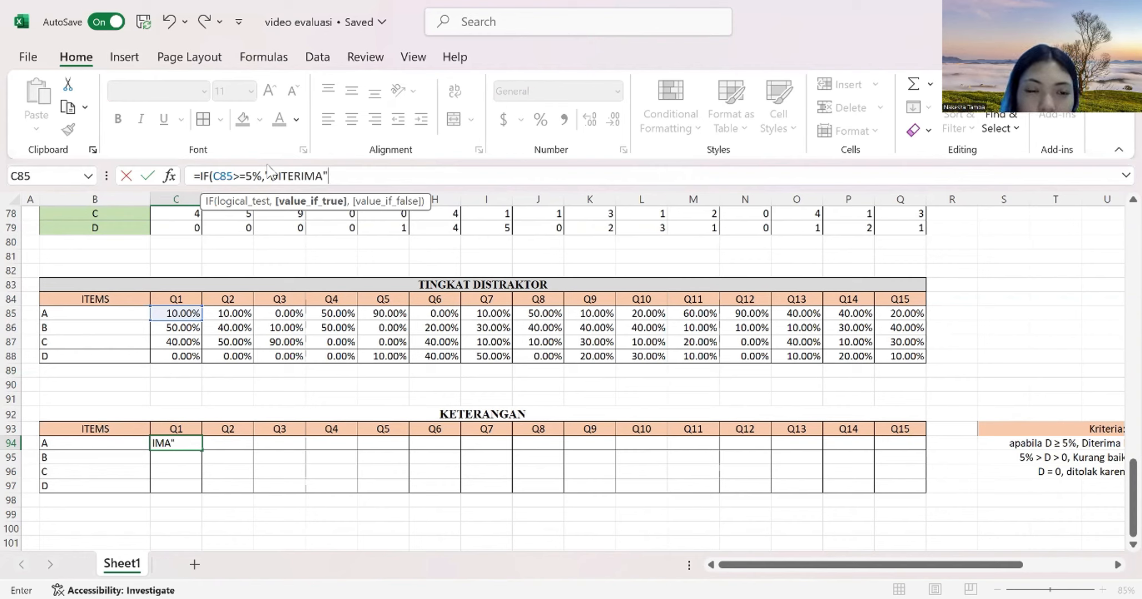
type(",")
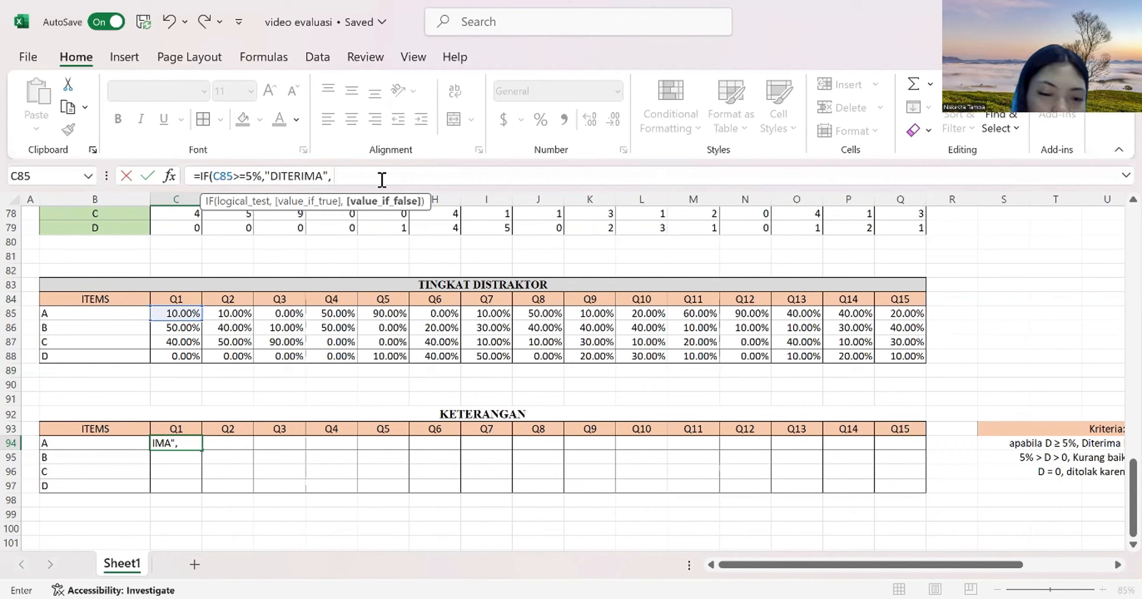
- Nest a second IF in the C94 formula that returns "REVISI" when C85>5%
type("IF")
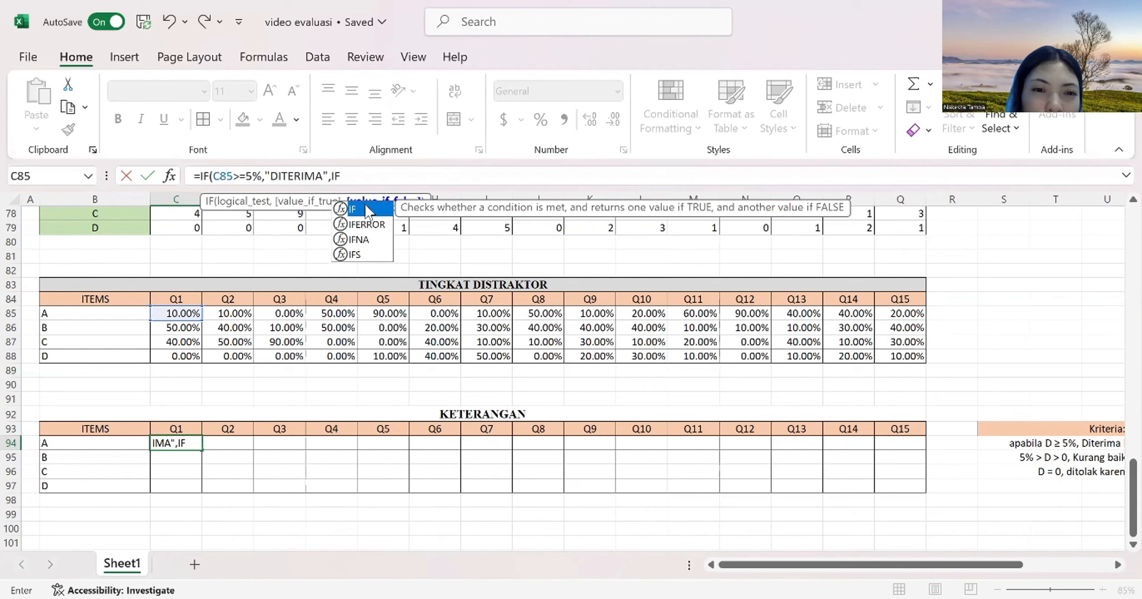
type("(")
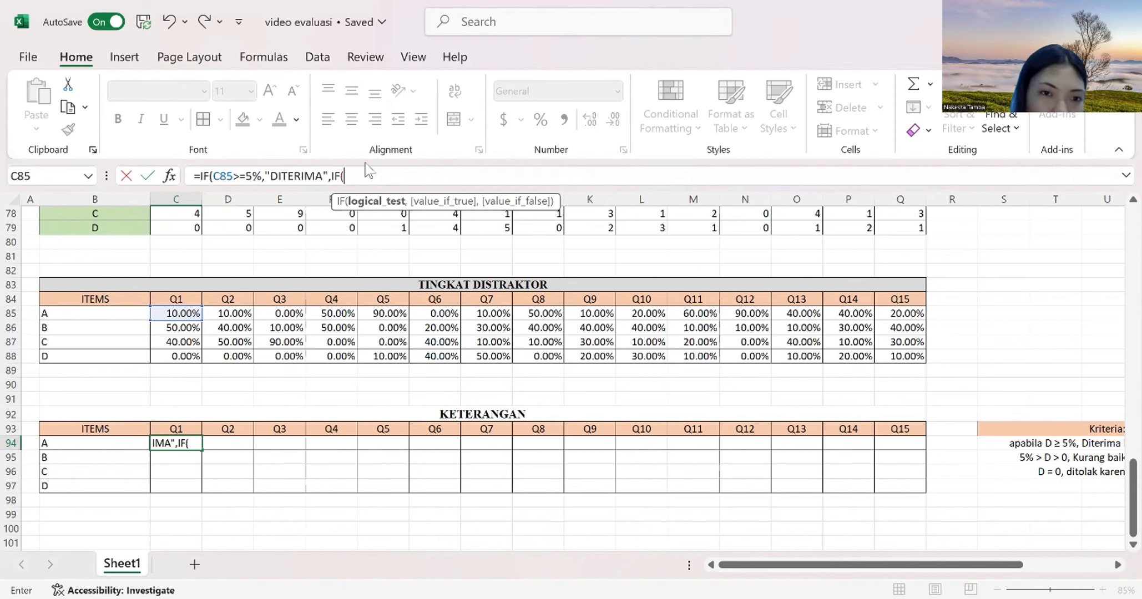
left_click(180, 314)
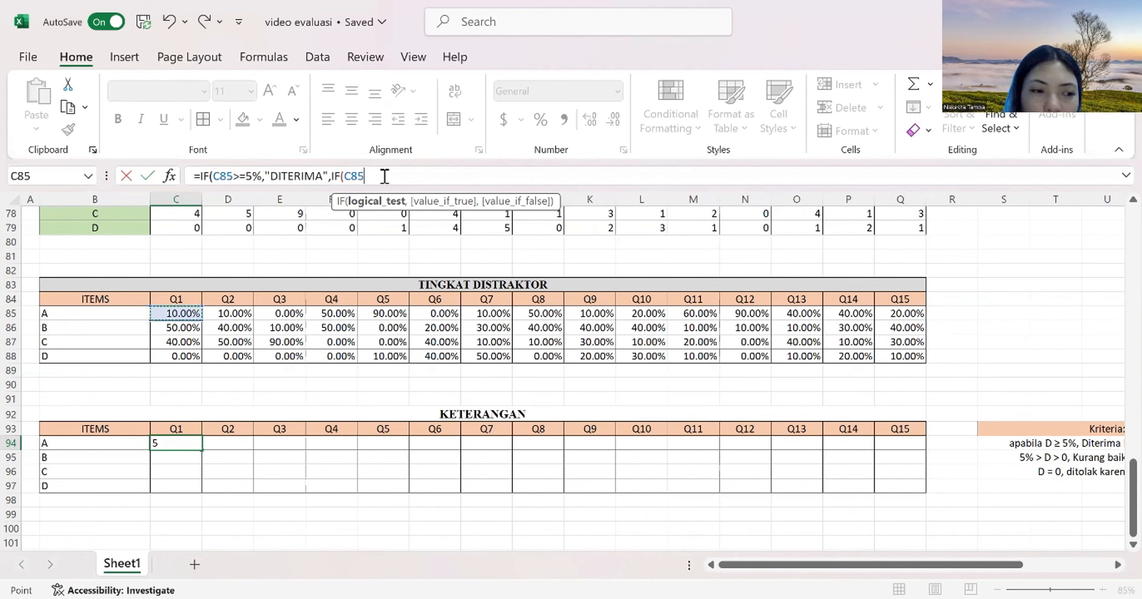
type(">")
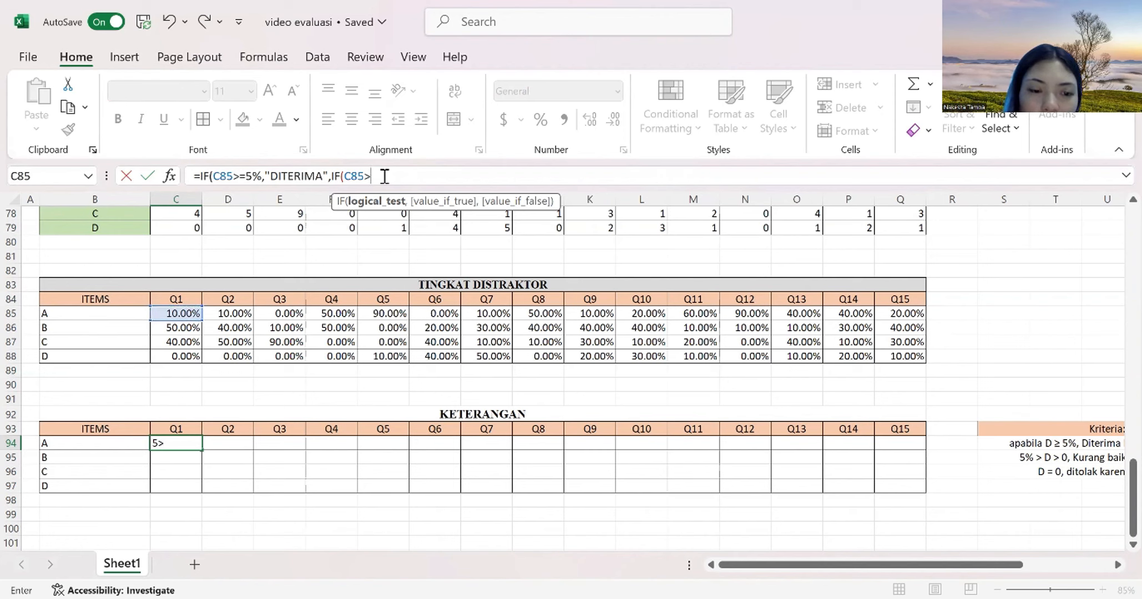
type("5")
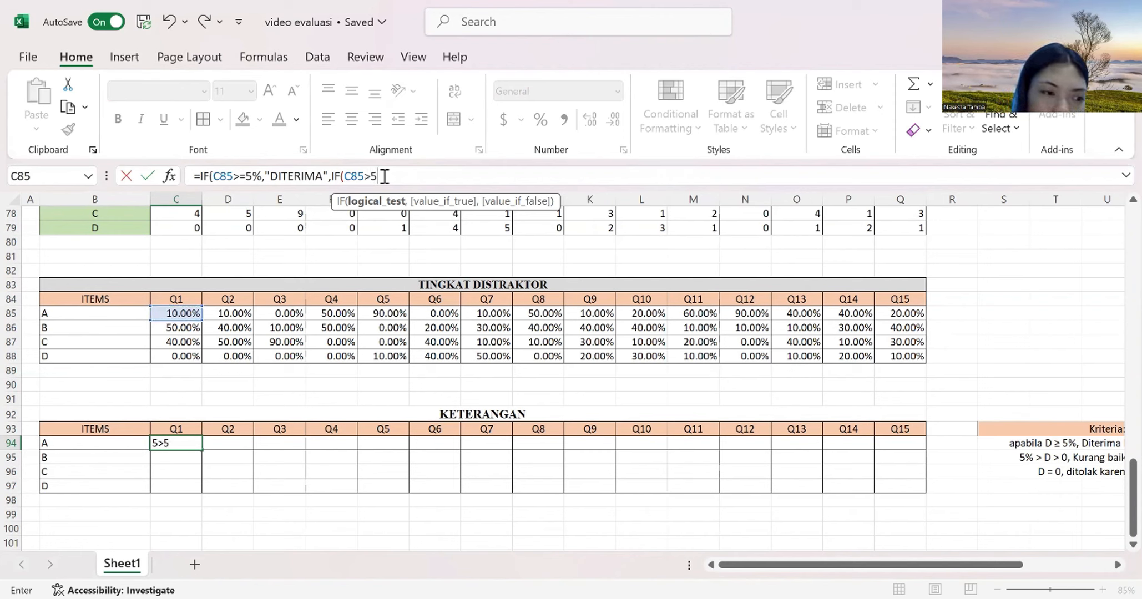
type("%")
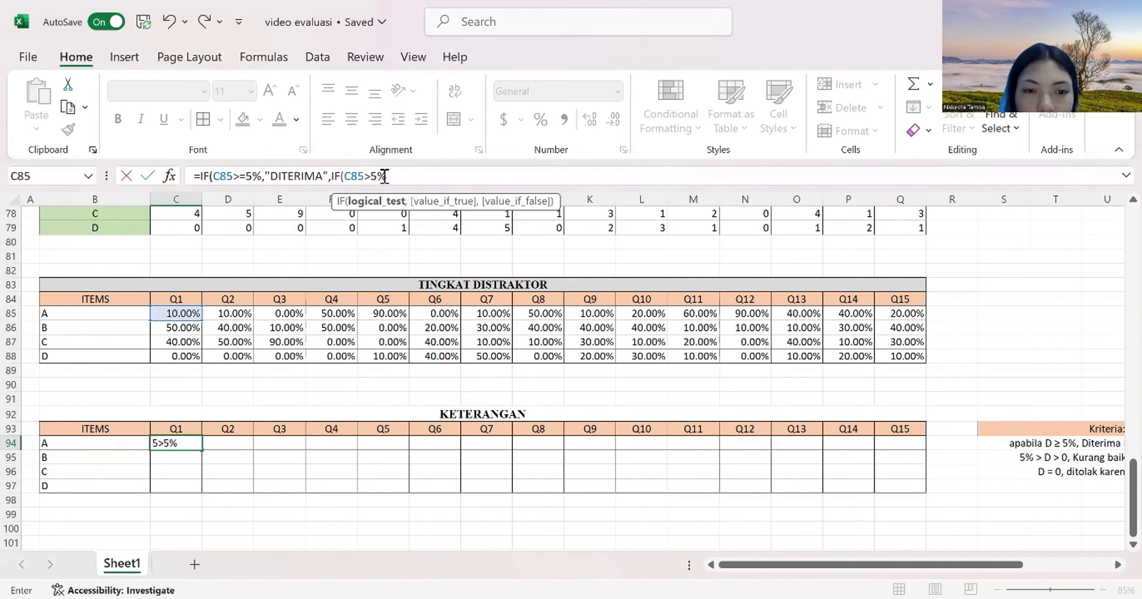
type(",\"")
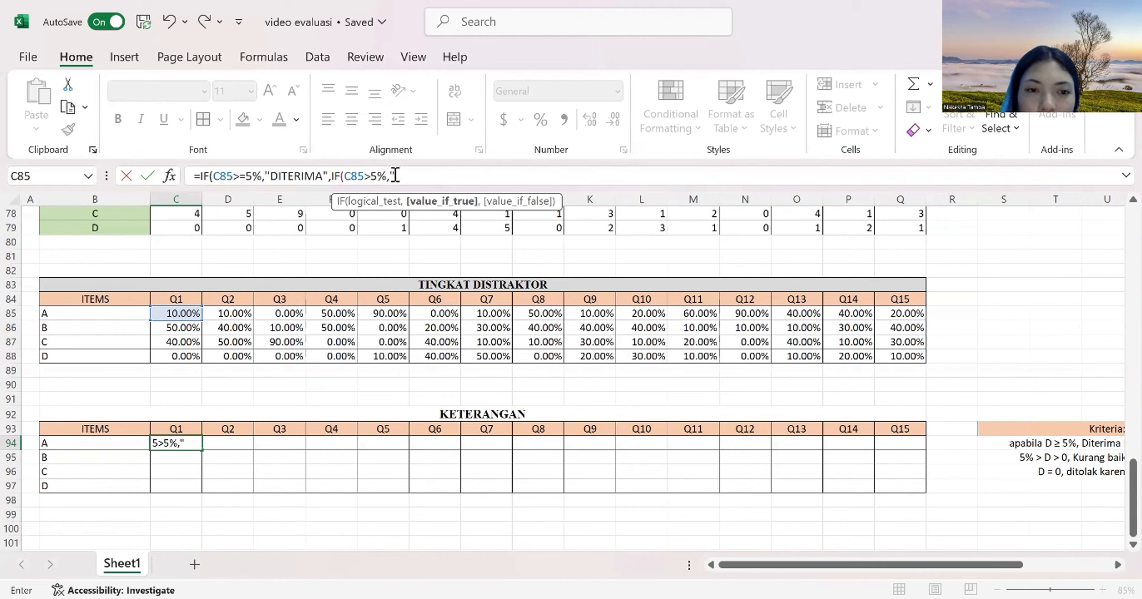
type("REVISI\"")
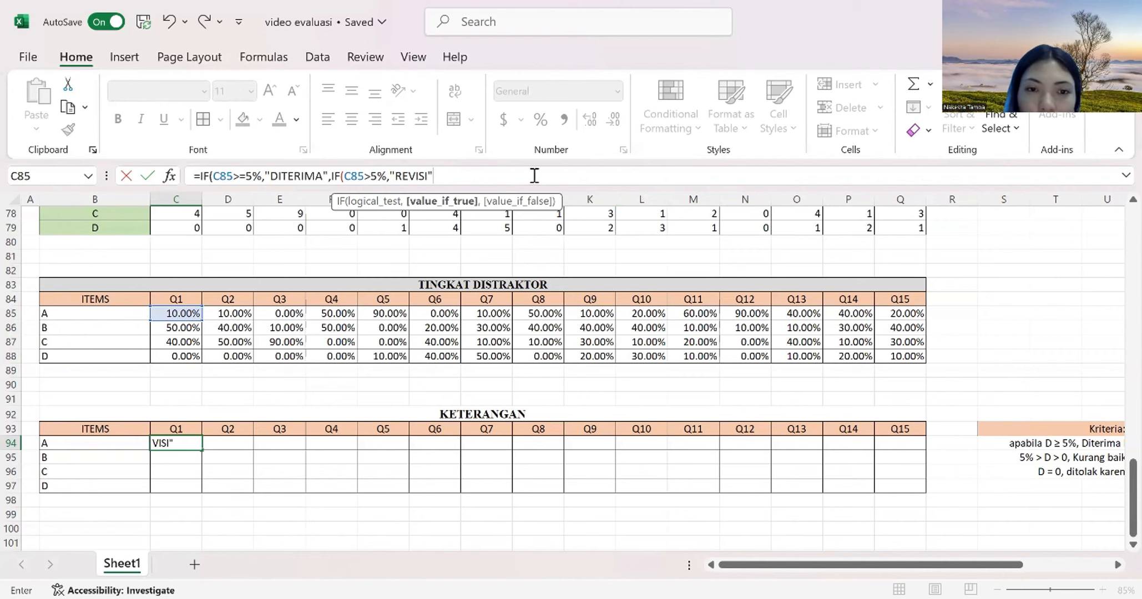
type(",")
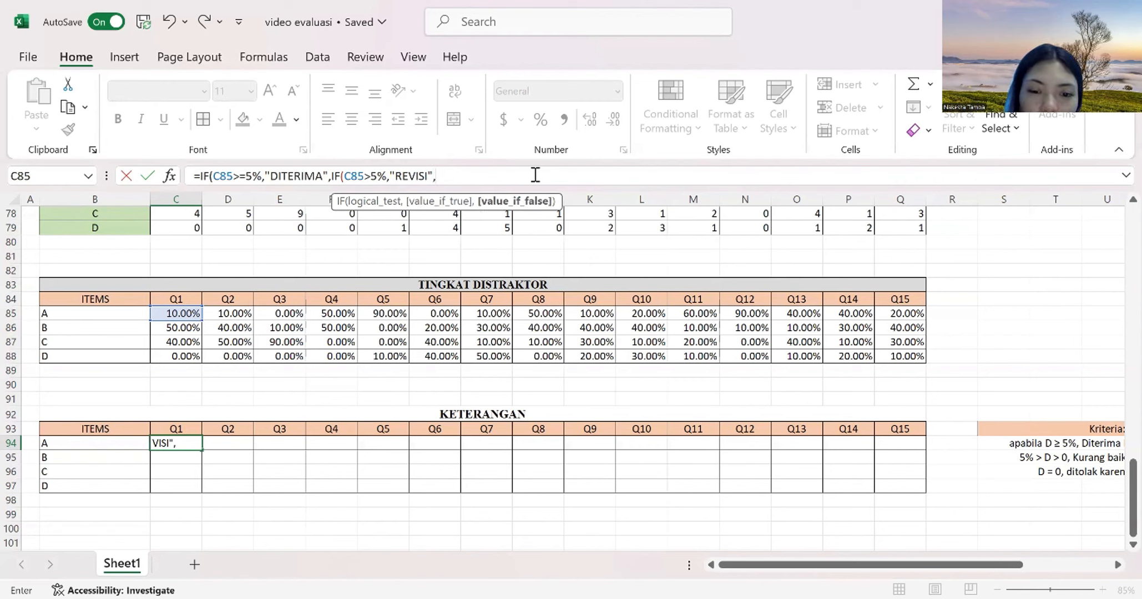
- Nest a third IF returning "DITOLAL" when C85>=0, close all three brackets and commit the C94 formula
type("I5")
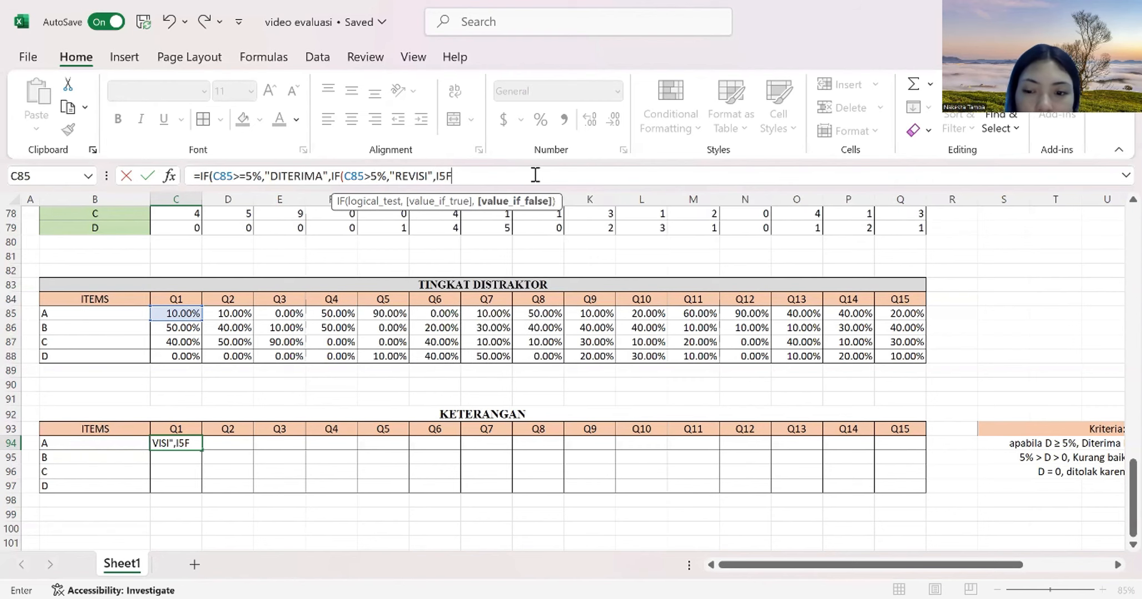
key("BackSpace")
type("F")
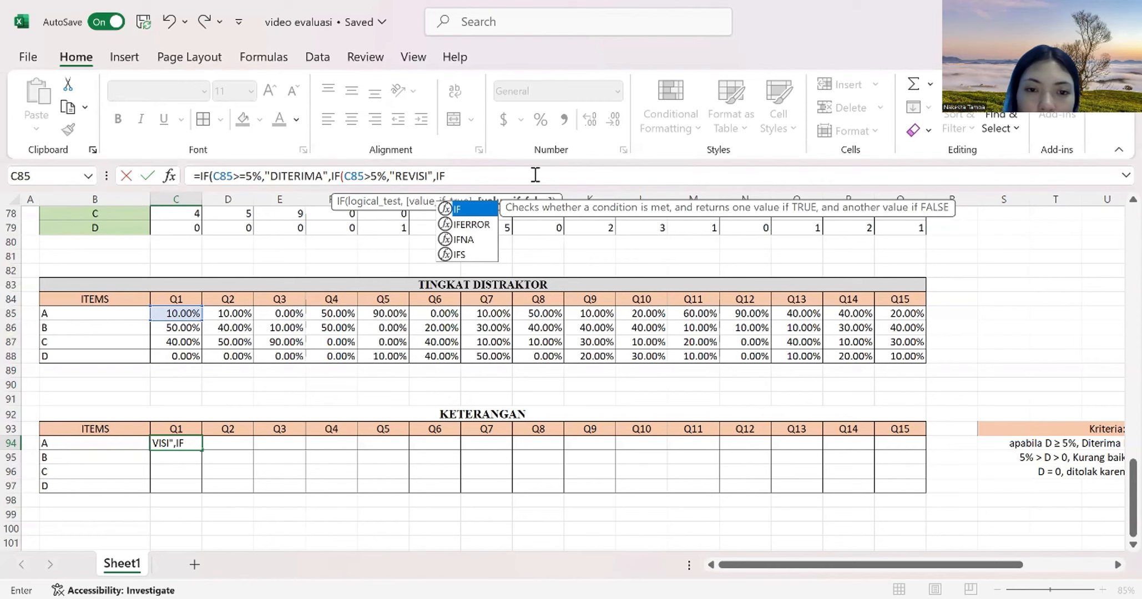
double_click(474, 210)
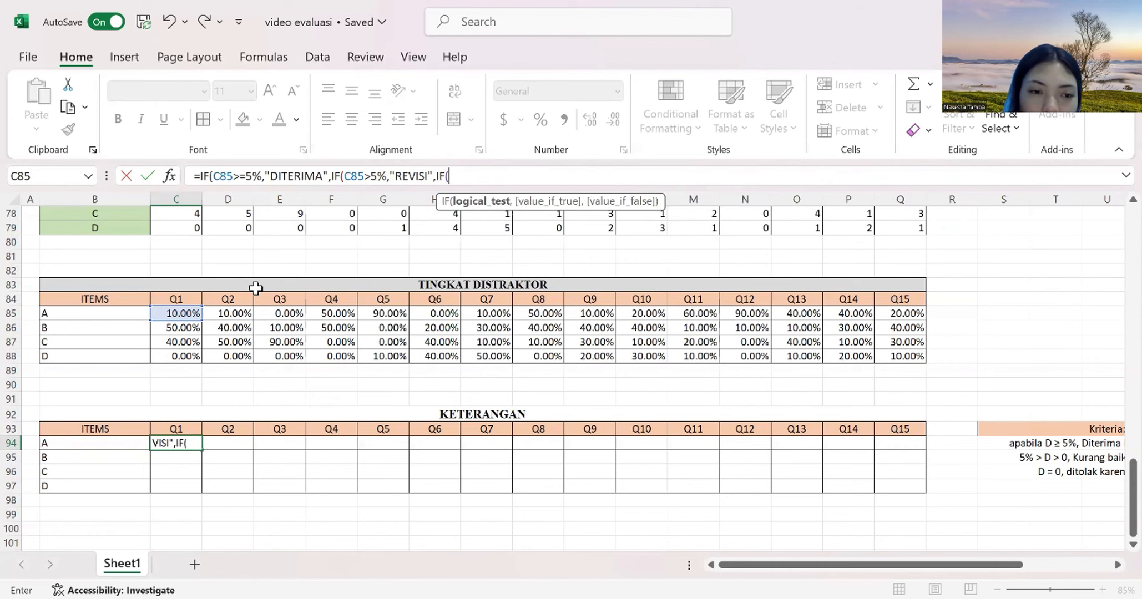
left_click(183, 320)
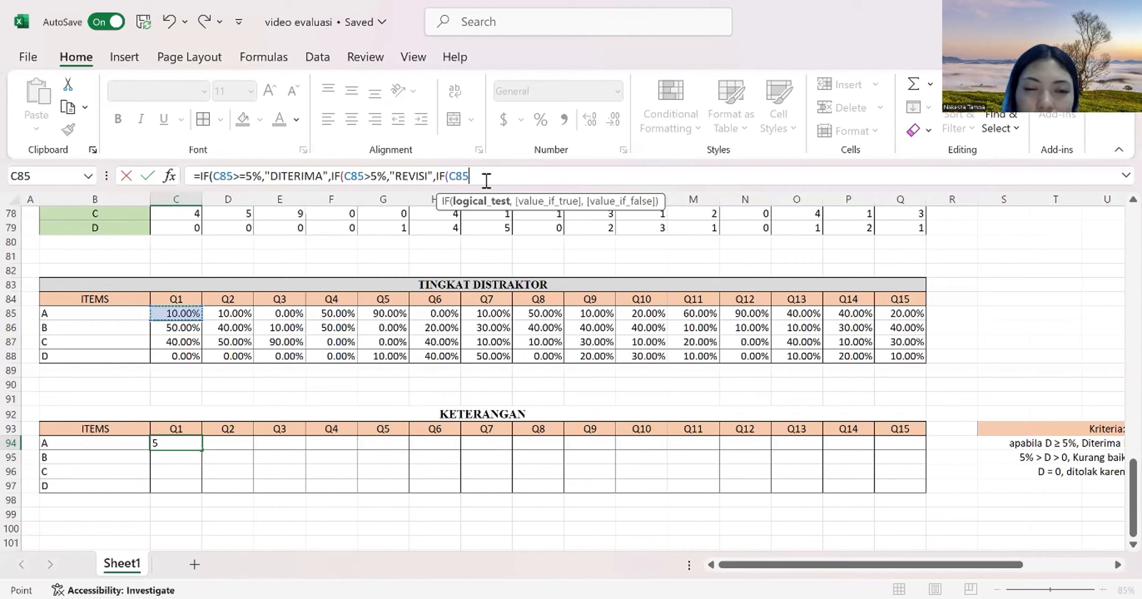
type(">")
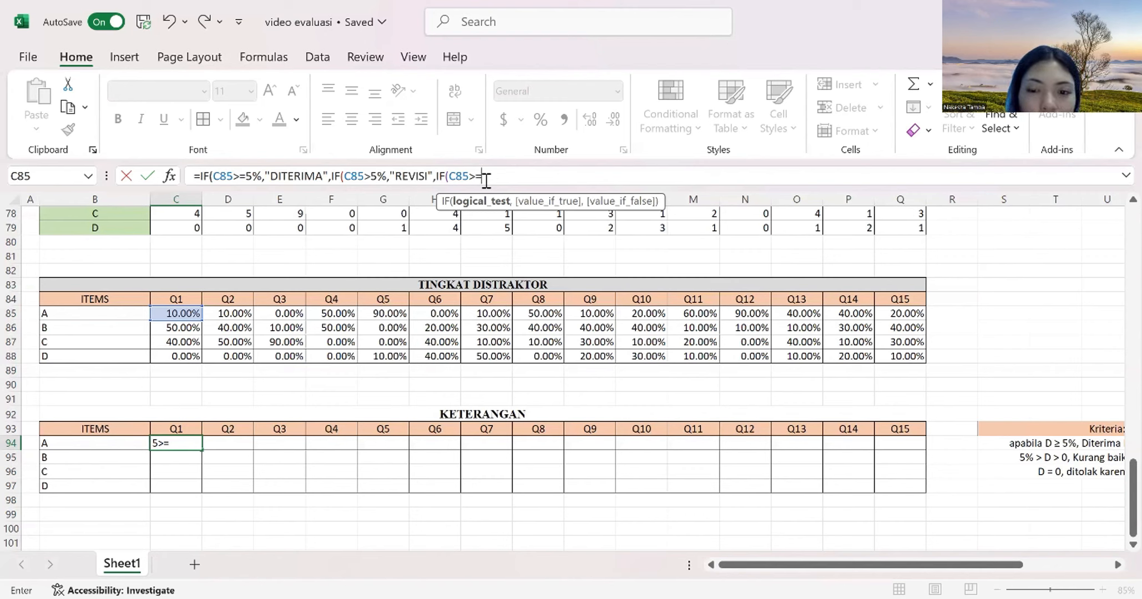
type("=0")
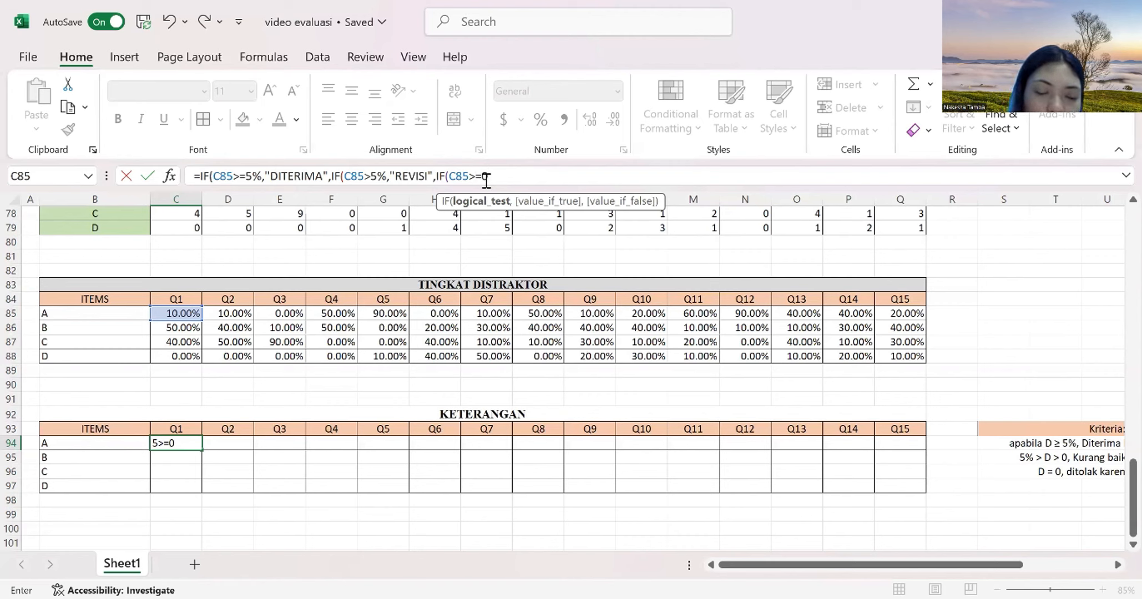
type(",")
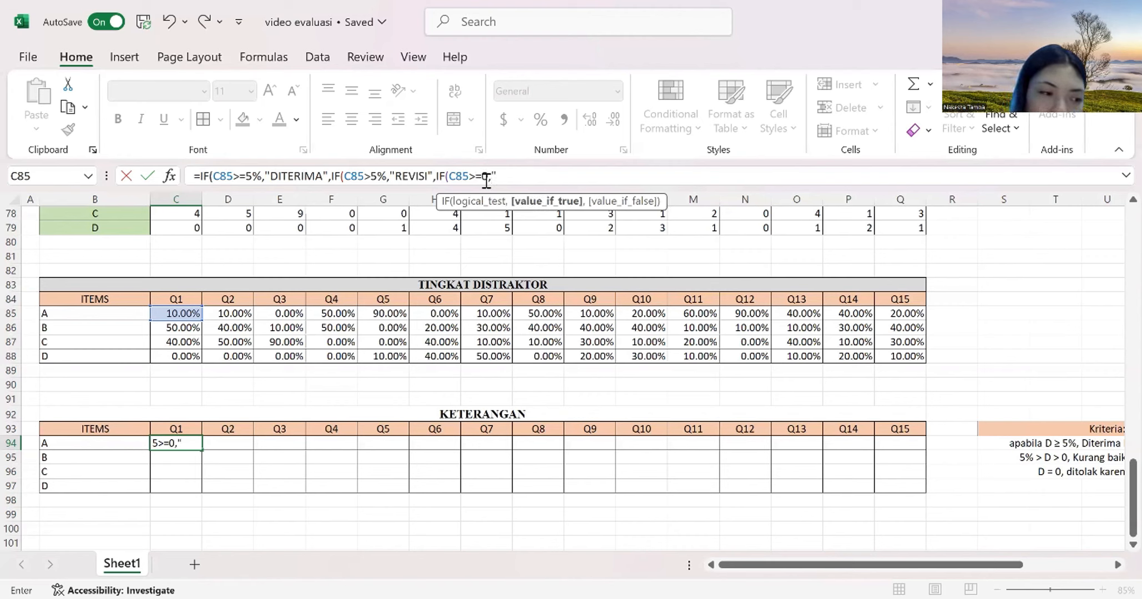
type("\"DIT")
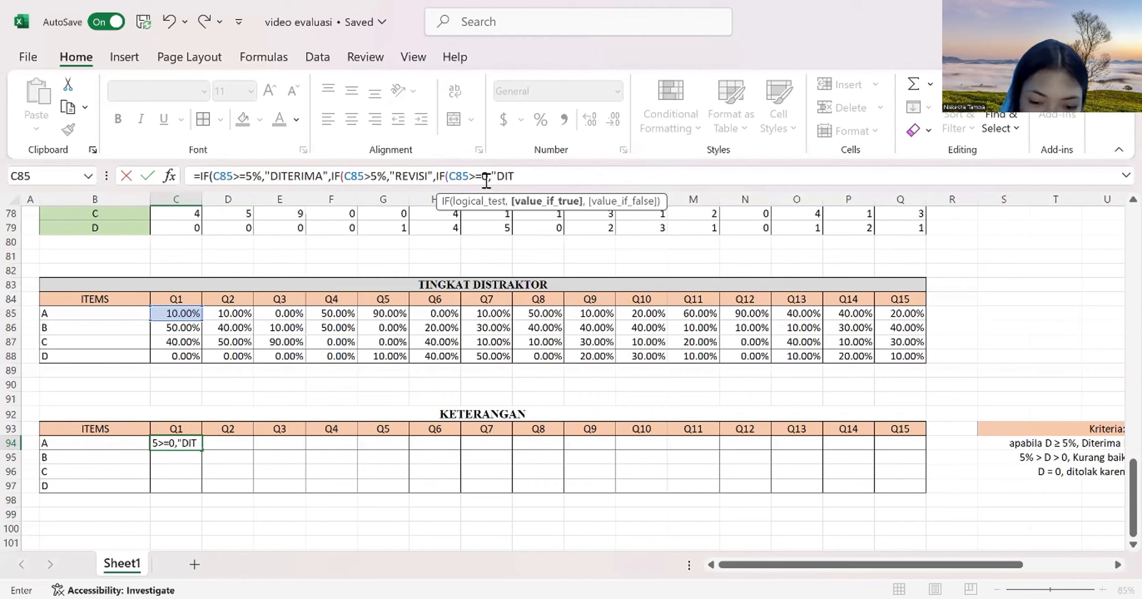
type("OLAL")
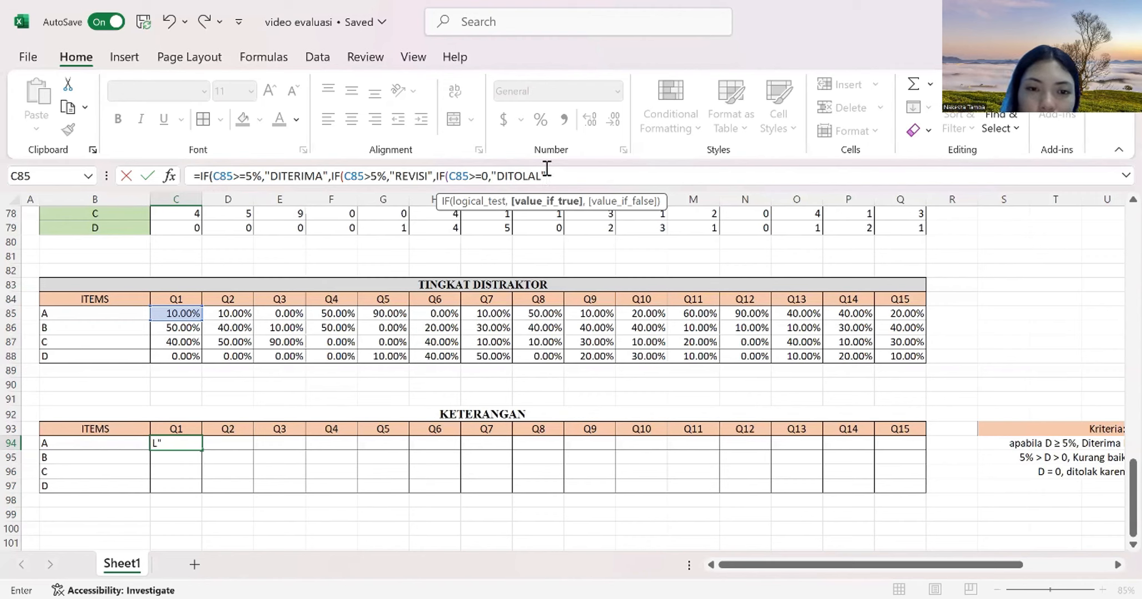
type("\")))")
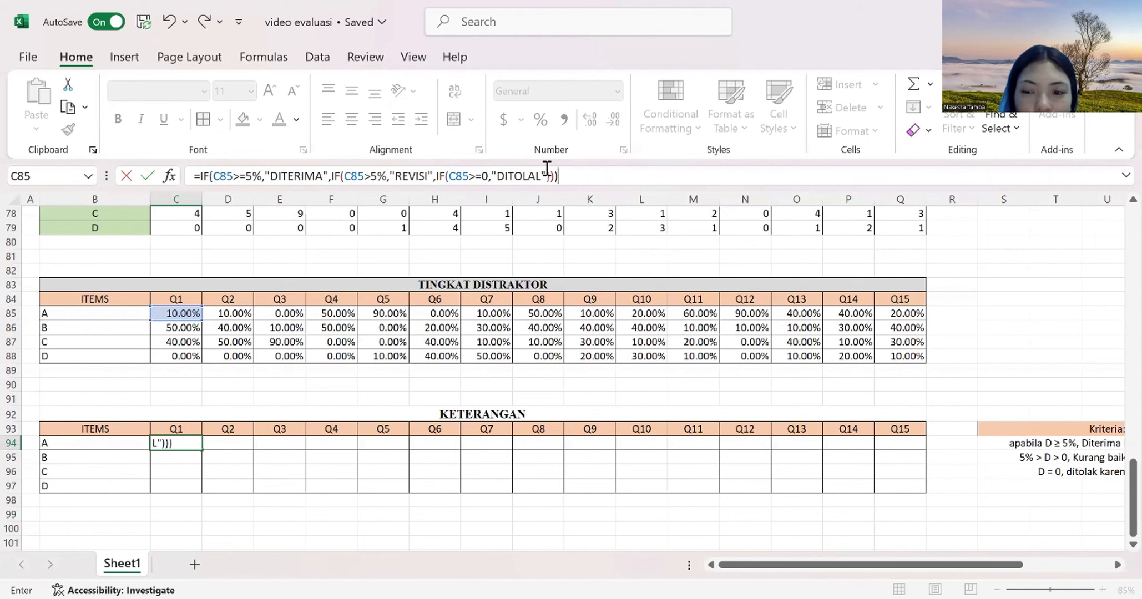
key("Return")
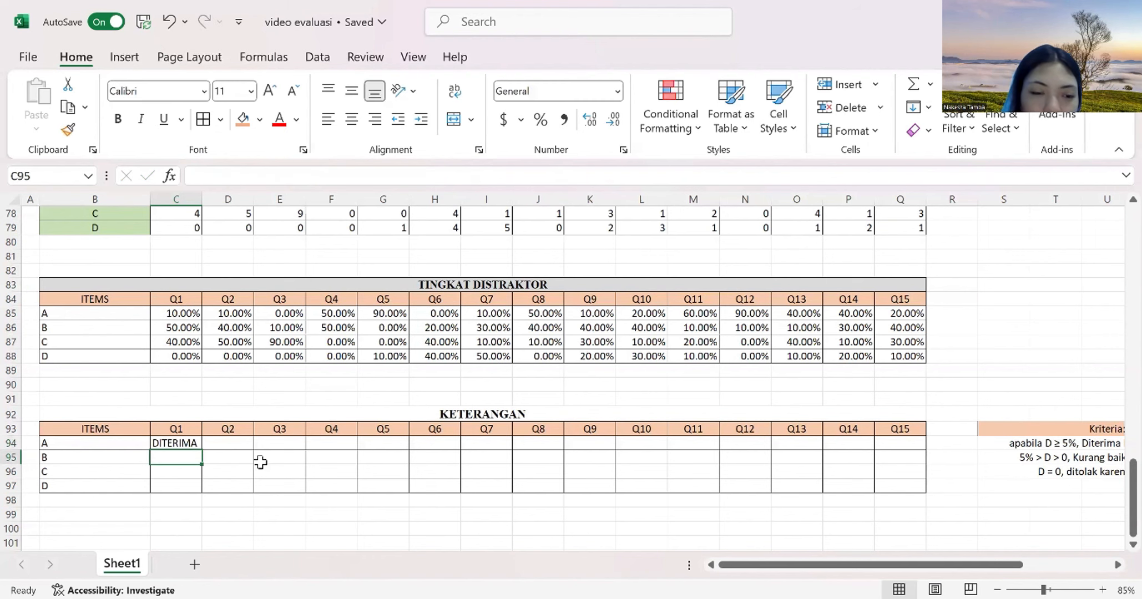
- Fill the C94 classification formula across the option A row through Q15
left_click(169, 445)
scroll(170, 454, "up", 1)
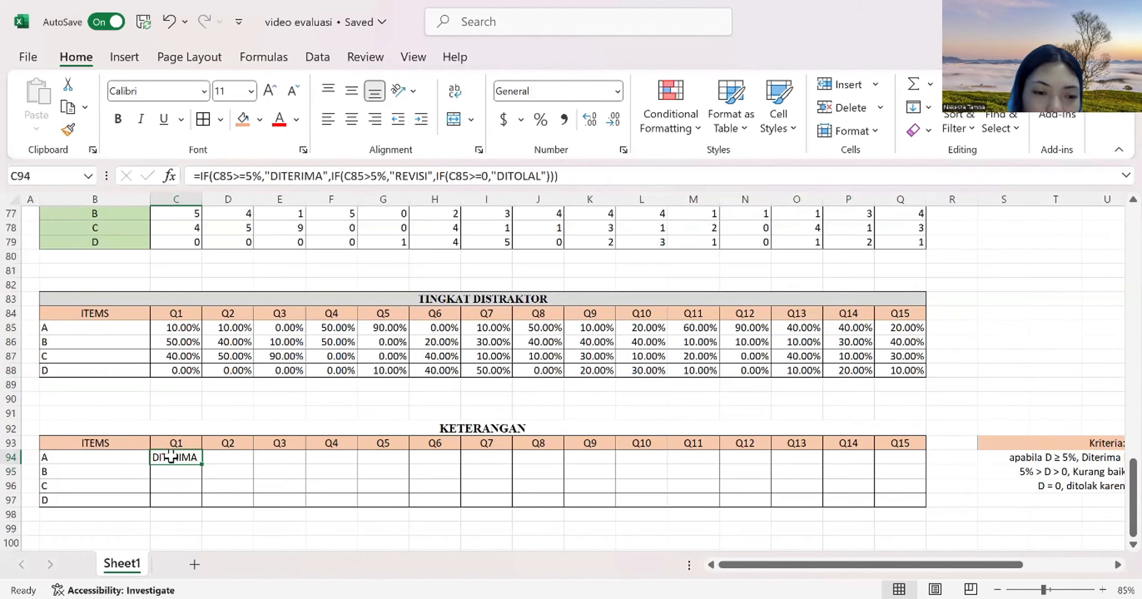
left_click_drag(202, 463, 912, 455)
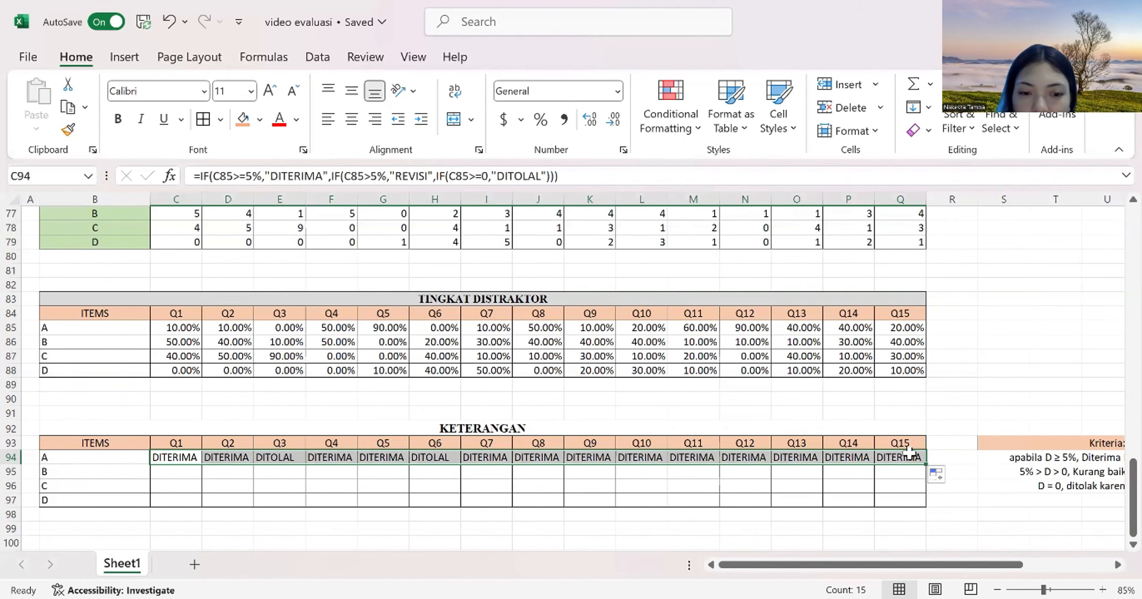
scroll(531, 490, "down", 1)
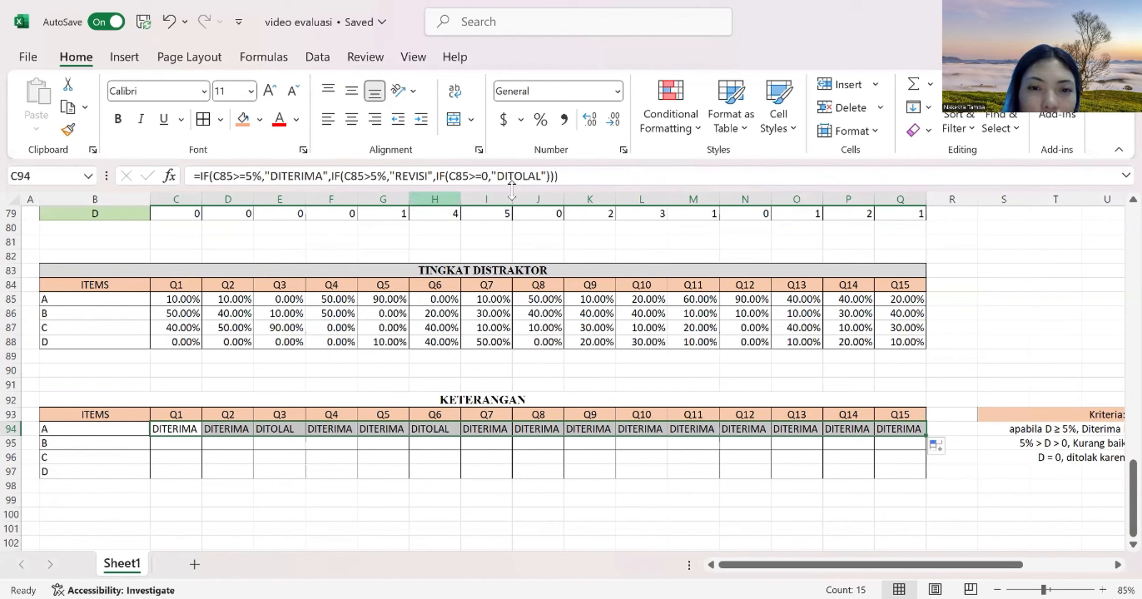
- Undo the formula fill across the option A row of the KETERANGAN table
left_click(539, 178)
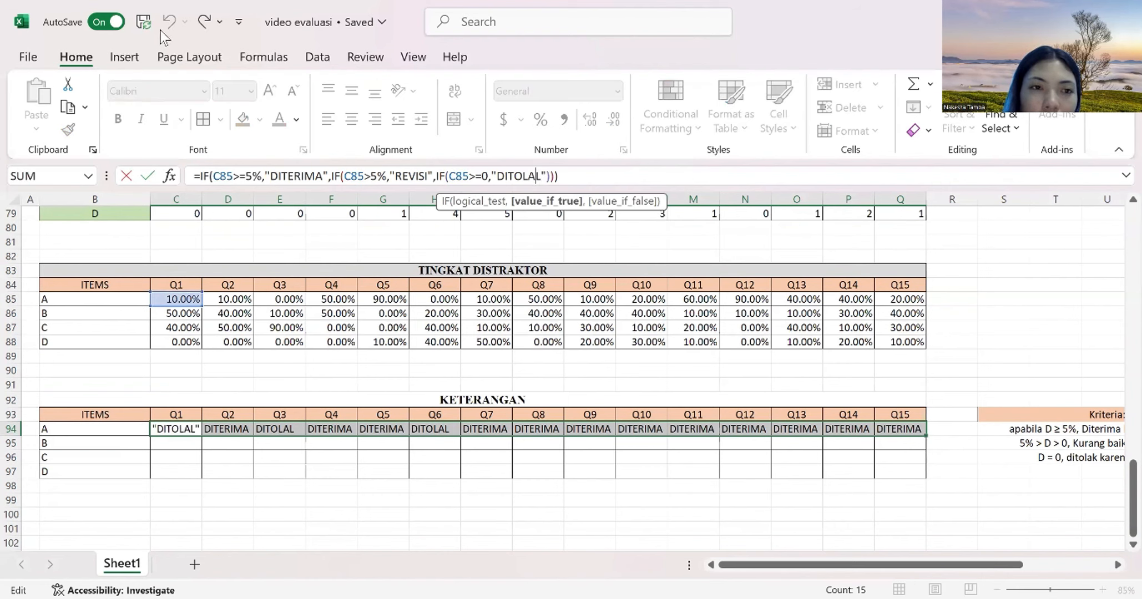
left_click(162, 441)
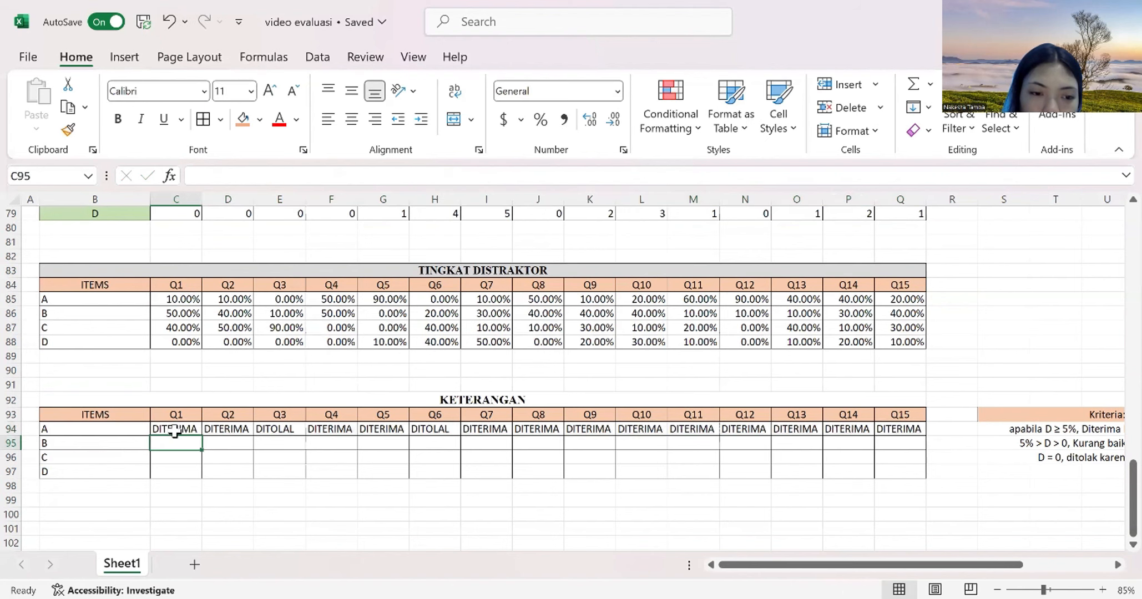
left_click(175, 431)
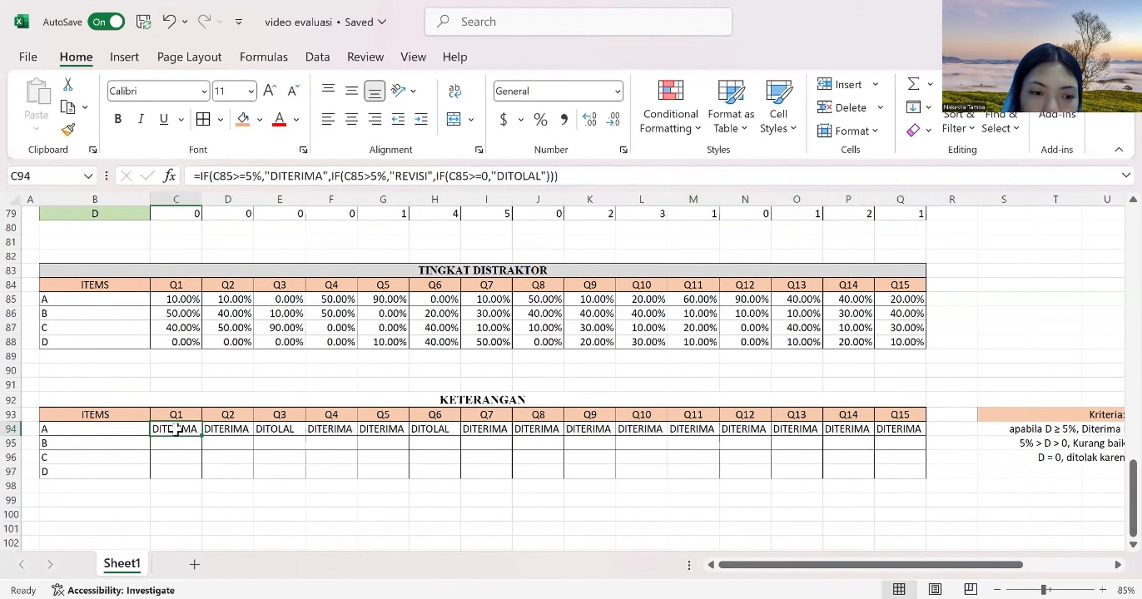
left_click(172, 24)
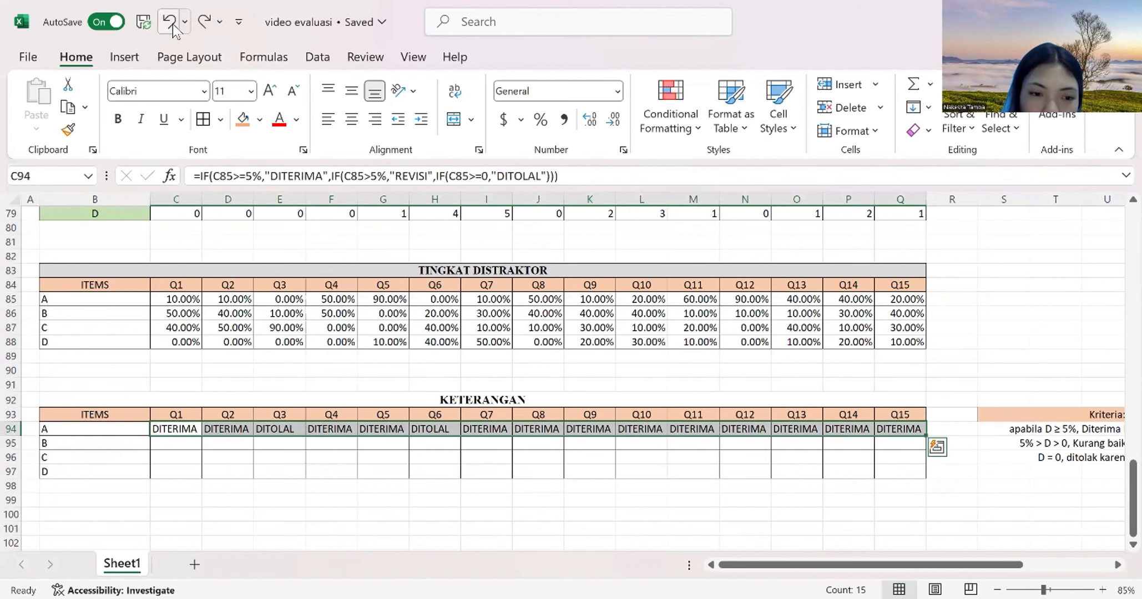
left_click(172, 24)
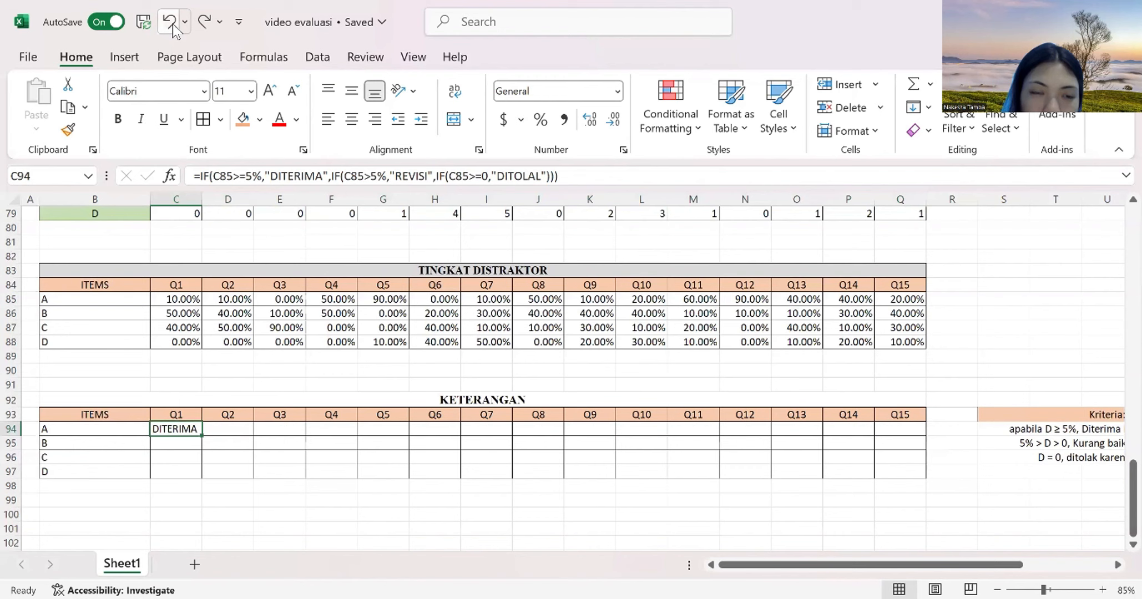
- Correct the third result text in the C94 formula to "DITOLAK"
left_click(542, 175)
type("K\"")
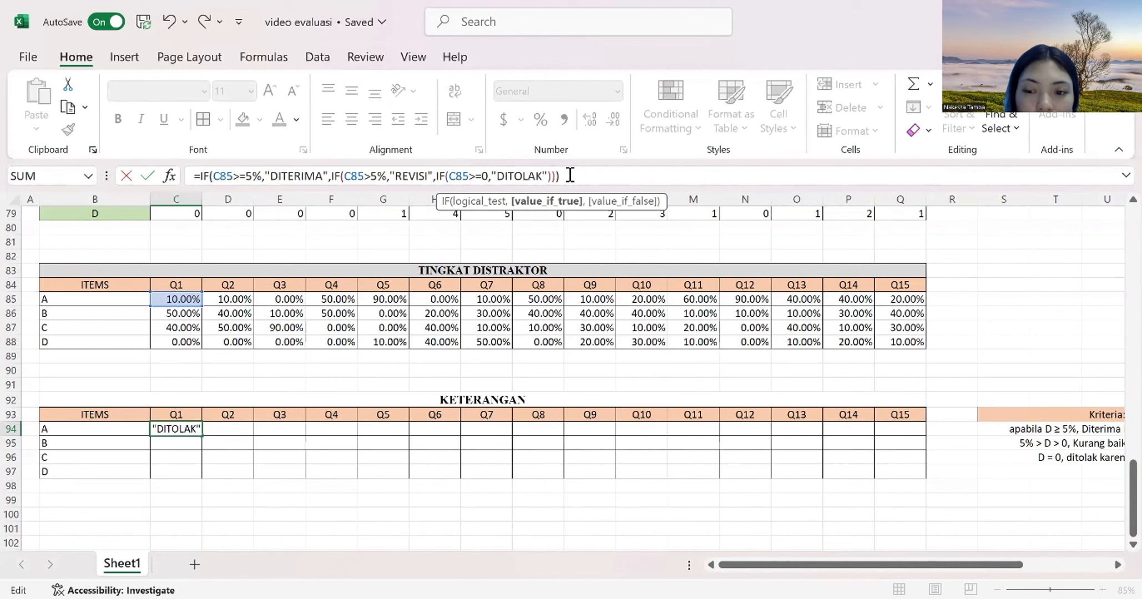
key("Return")
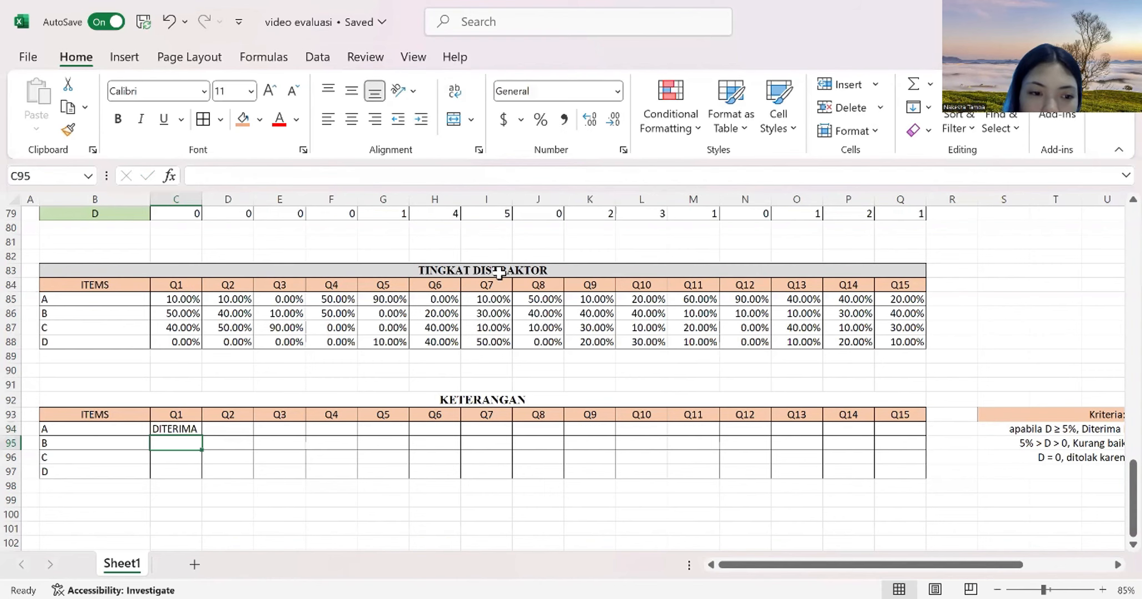
- Fill the corrected C94 formula across Q1 to Q15 for options A, B, C and D of the KETERANGAN table
left_click(161, 430)
left_click_drag(161, 431, 927, 436)
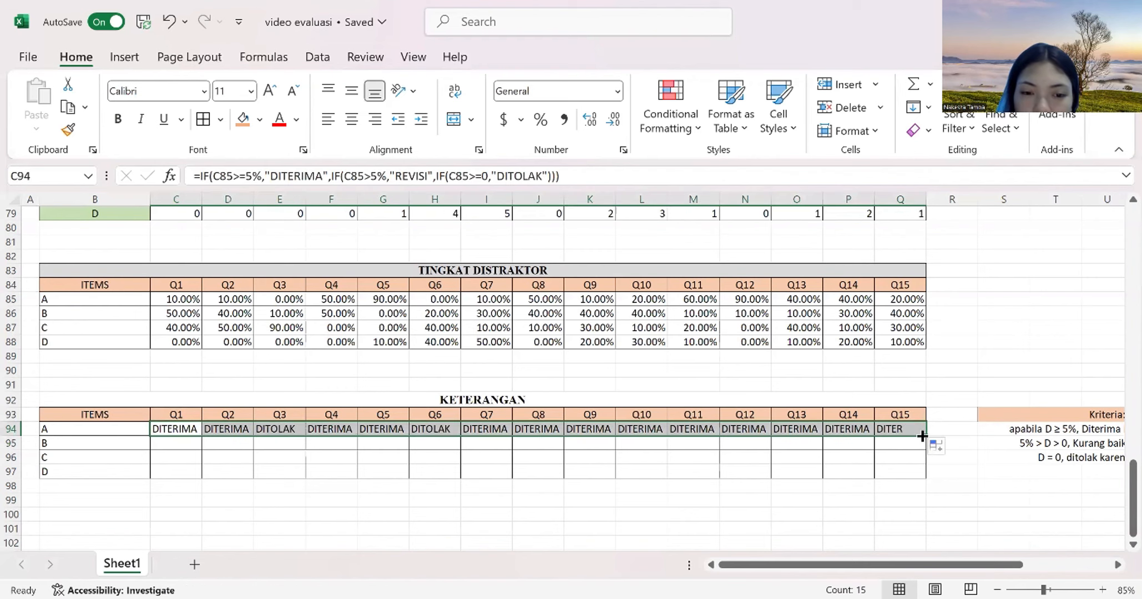
left_click(168, 444)
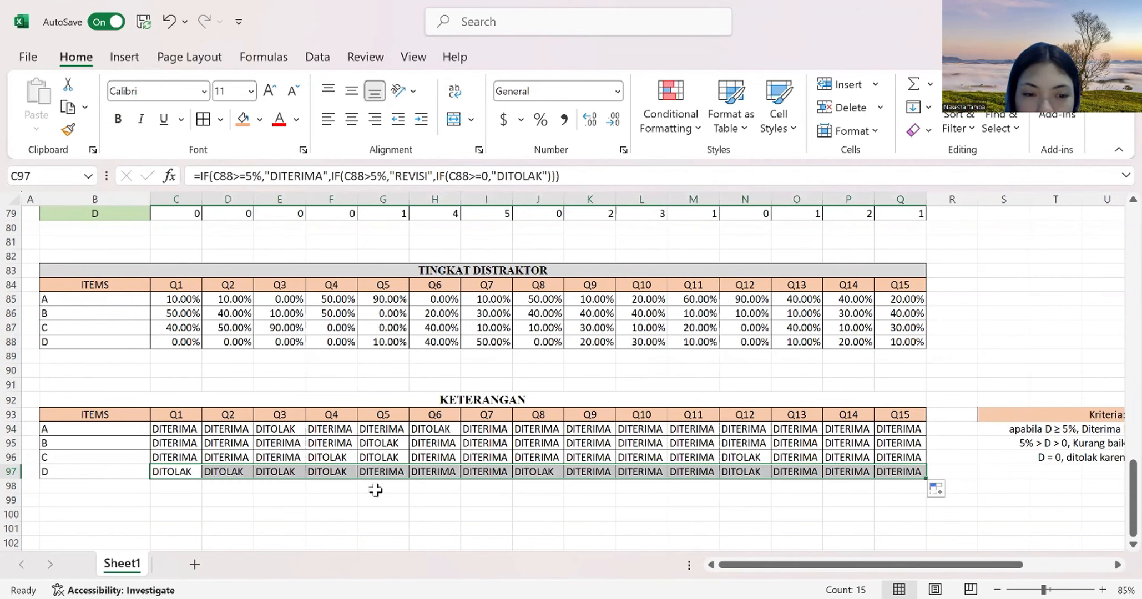
- Shade the DITOLAK cells of Q3 and Q6 in the option A row orange
scroll(556, 485, "up", 5)
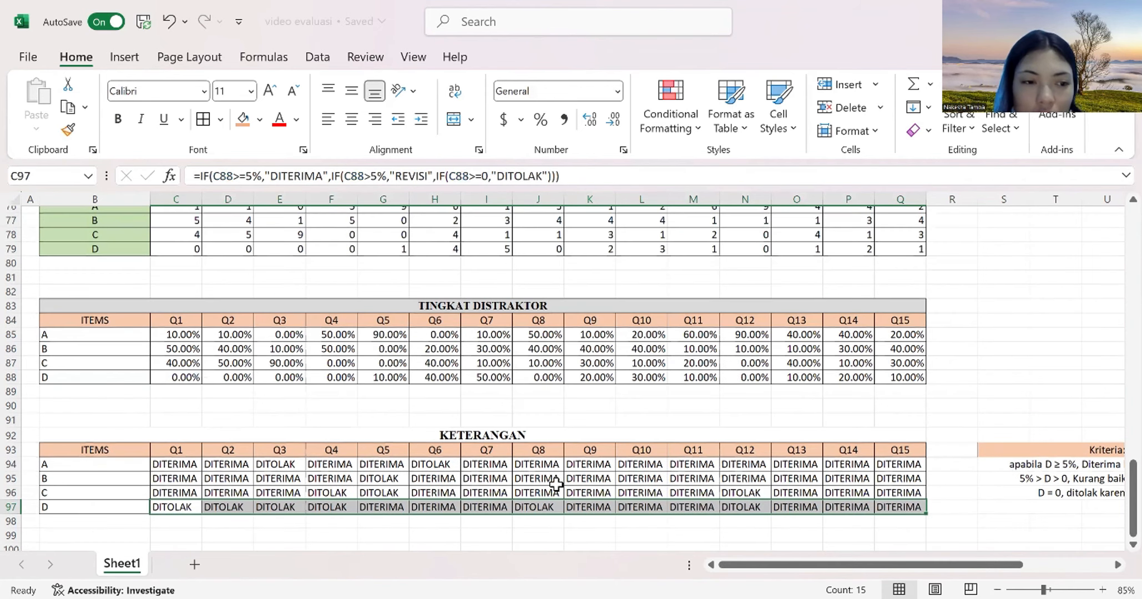
scroll(557, 485, "down", 4)
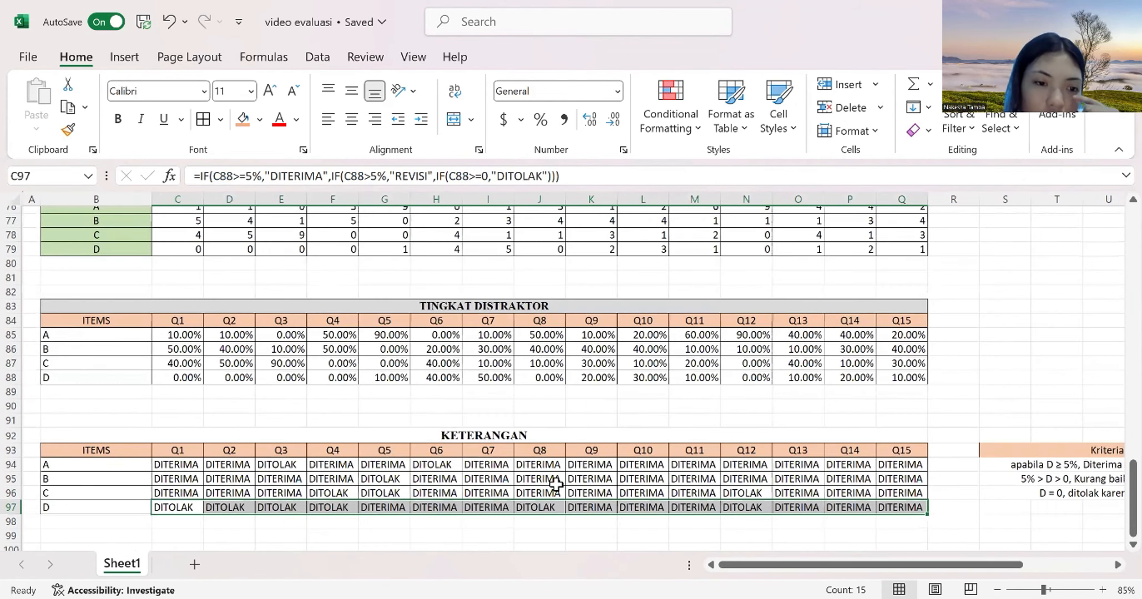
scroll(556, 484, "down", 1)
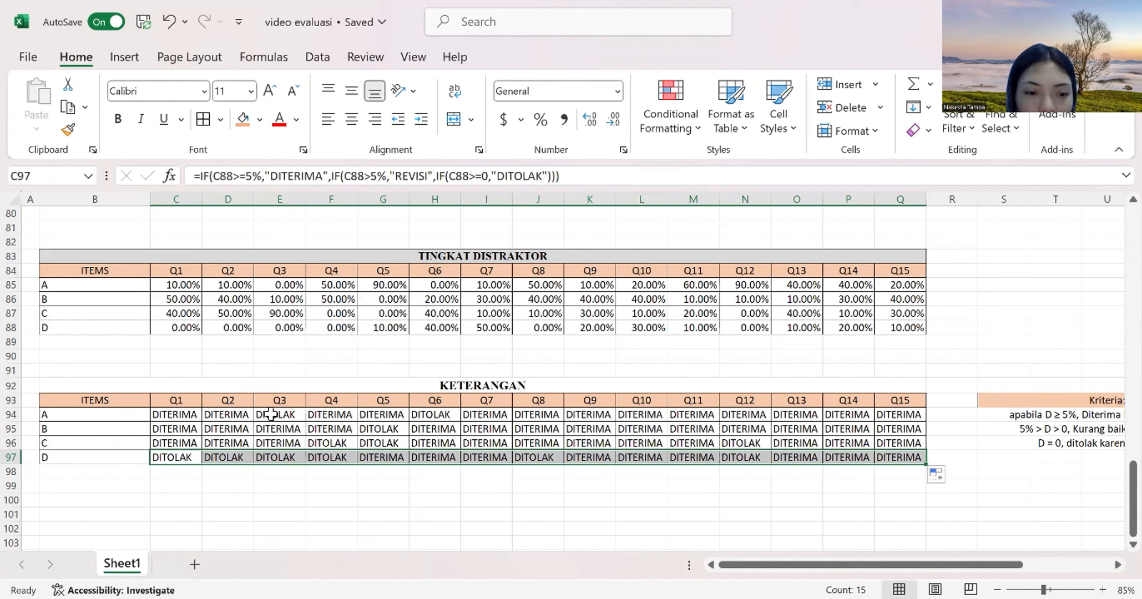
left_click(269, 416)
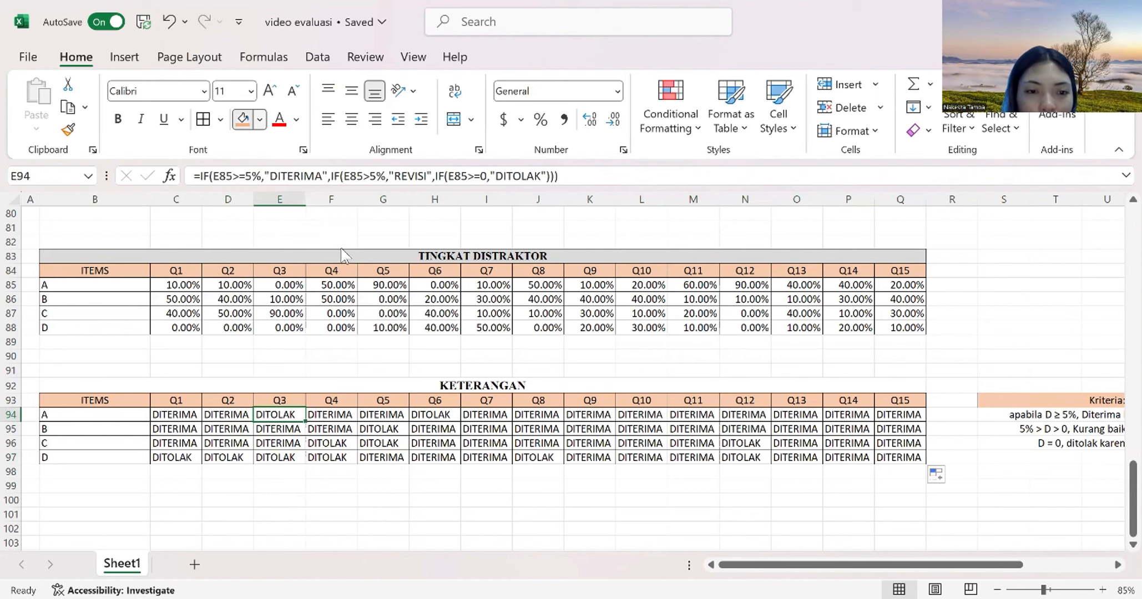
left_click(259, 119)
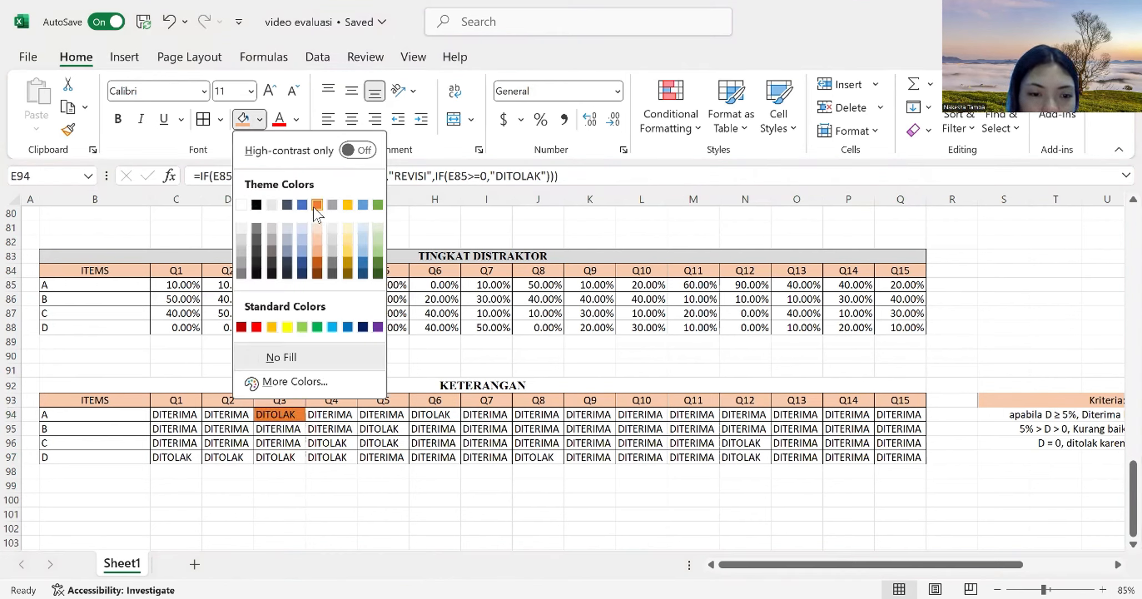
left_click_drag(430, 415, 253, 136)
scroll(355, 438, "down", 17)
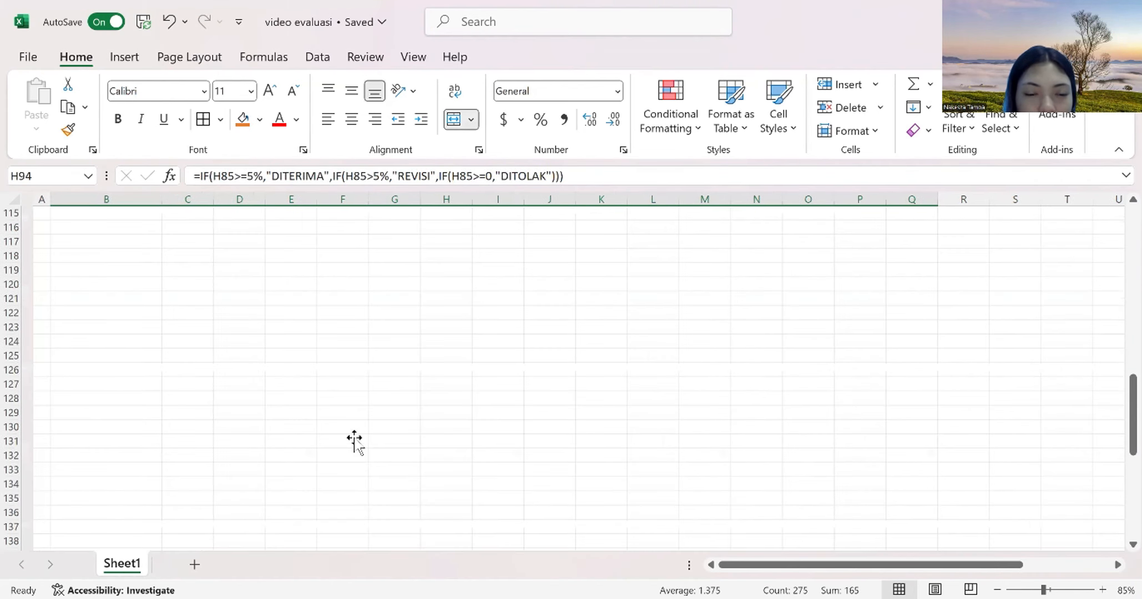
scroll(355, 438, "up", 9)
scroll(376, 432, "up", 2)
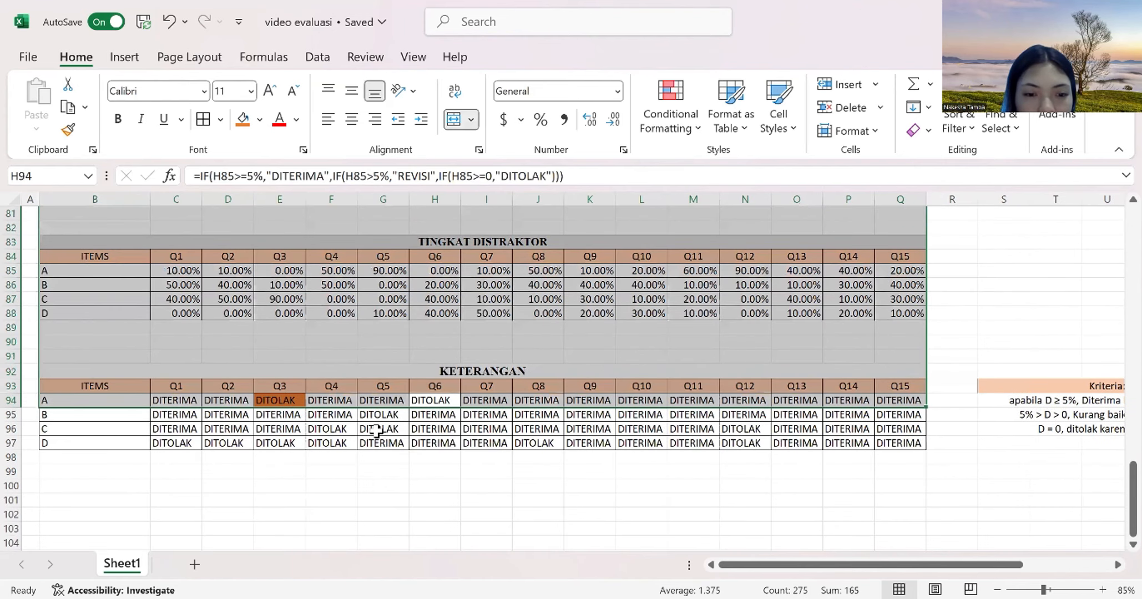
left_click(431, 398)
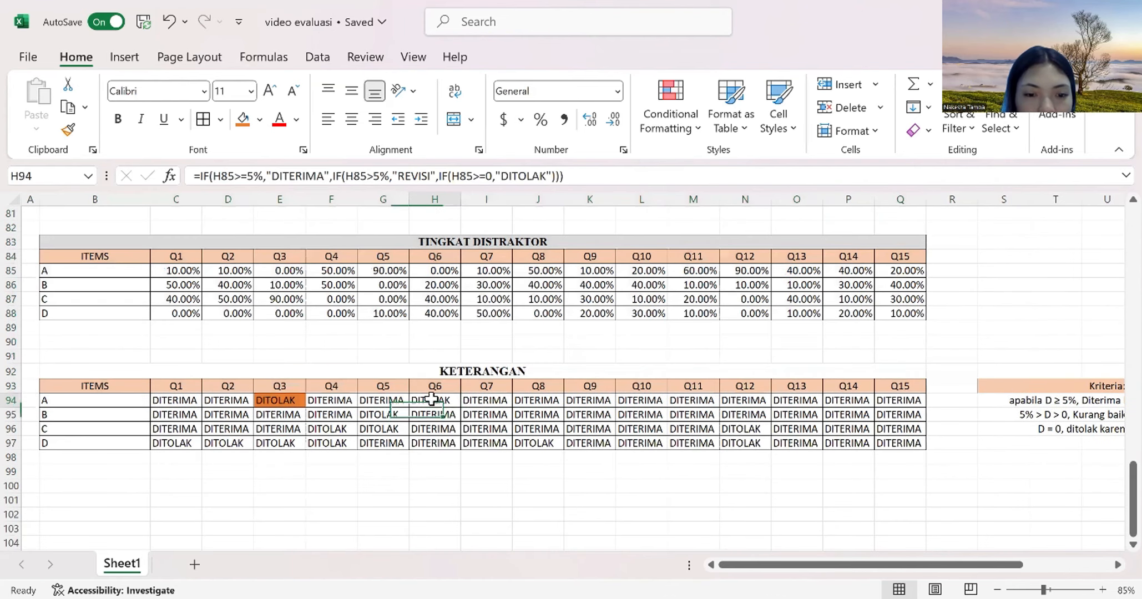
left_click(246, 124)
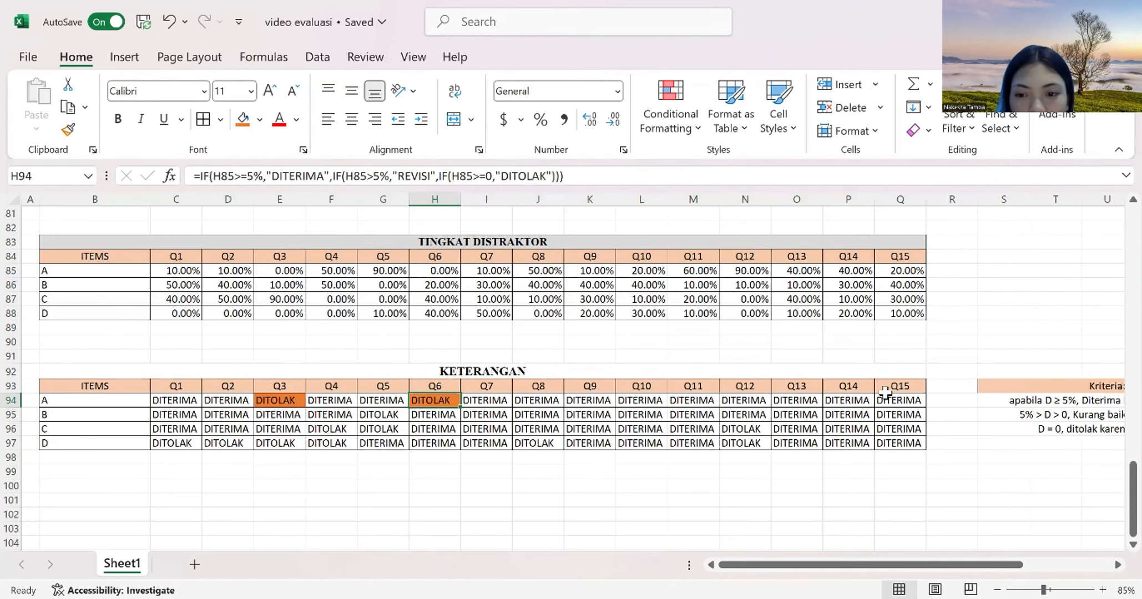
- Apply the same orange fill to the DITOLAK cells G95:G96, F96 and C97:F97
left_click_drag(394, 418, 383, 429)
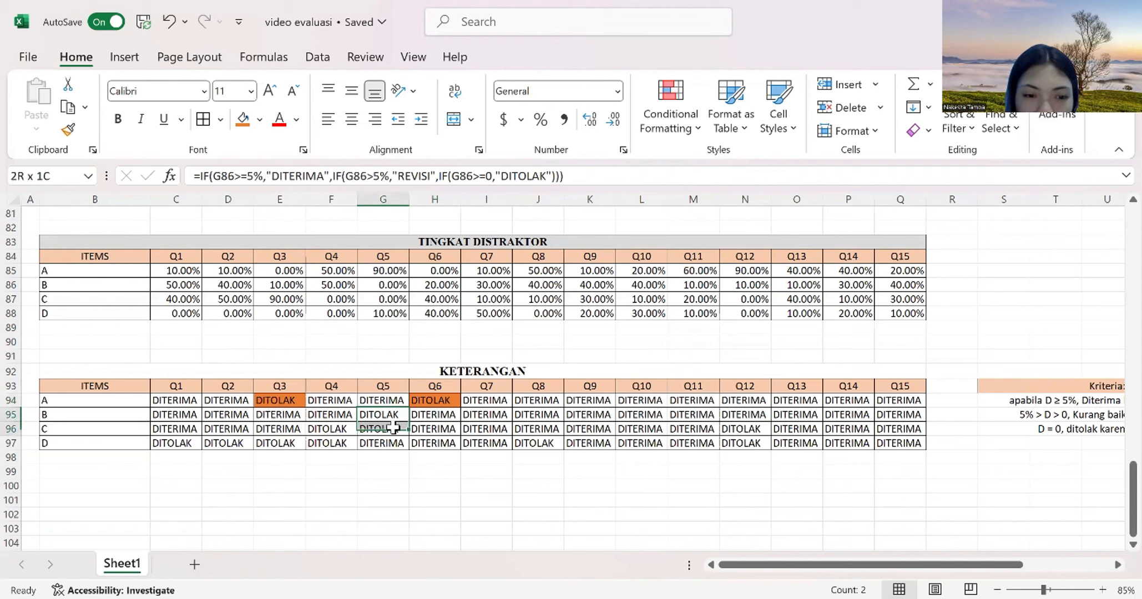
left_click(246, 123)
left_click(331, 428)
left_click(245, 123)
left_click_drag(172, 443, 327, 443)
left_click(244, 121)
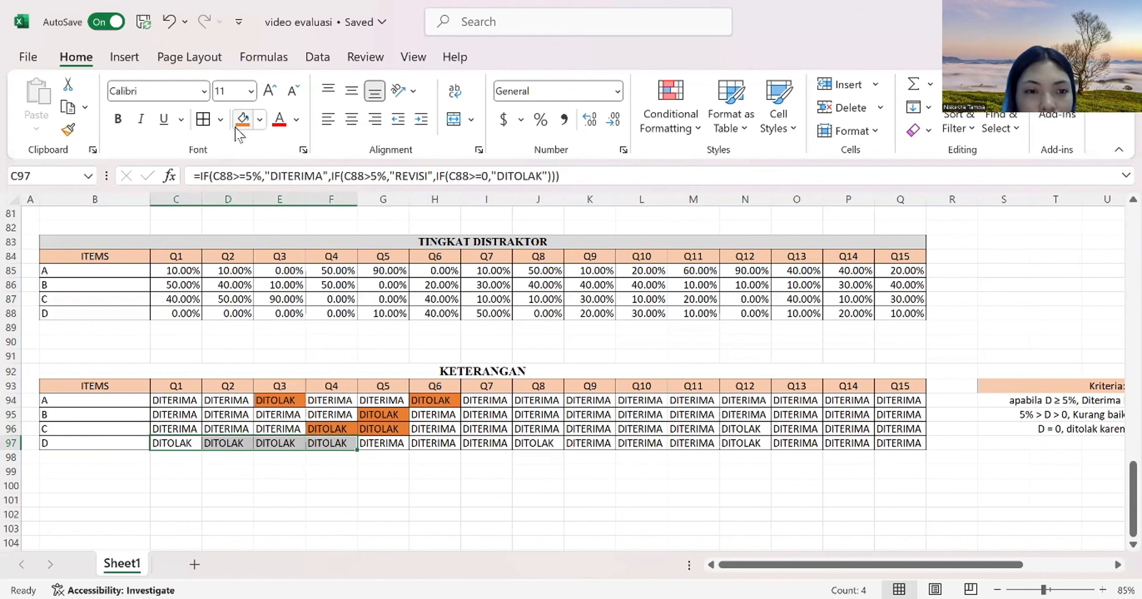
- Apply the orange fill to the remaining DITOLAK cells, option D of Q8 and options C and D of Q12
left_click(524, 442)
left_click(245, 121)
left_click(744, 443)
left_click(743, 428)
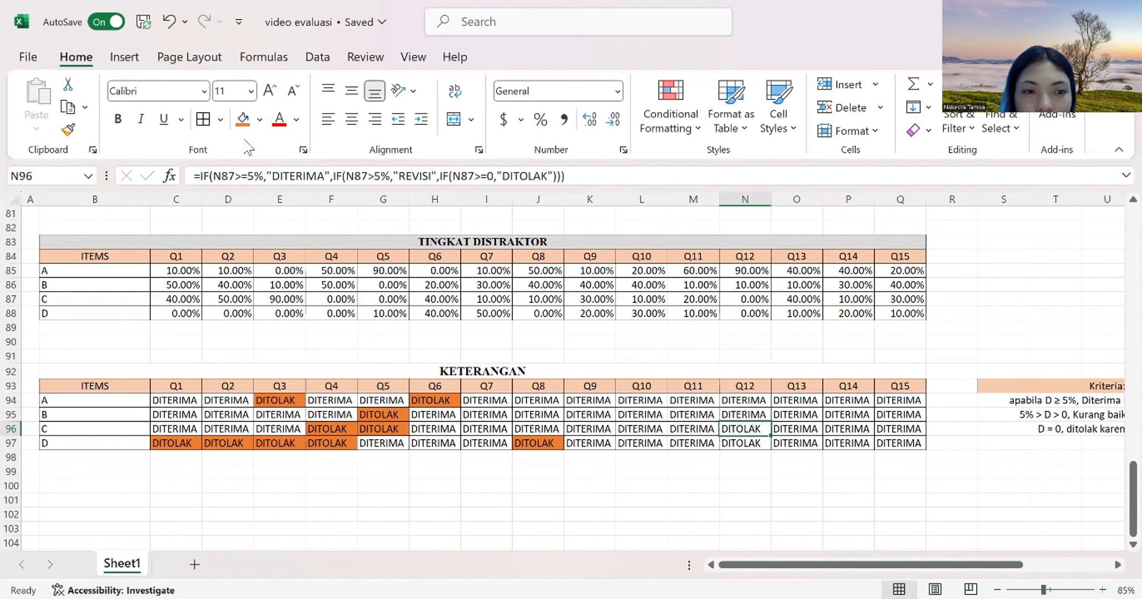
left_click(244, 121)
left_click(743, 443)
left_click(243, 119)
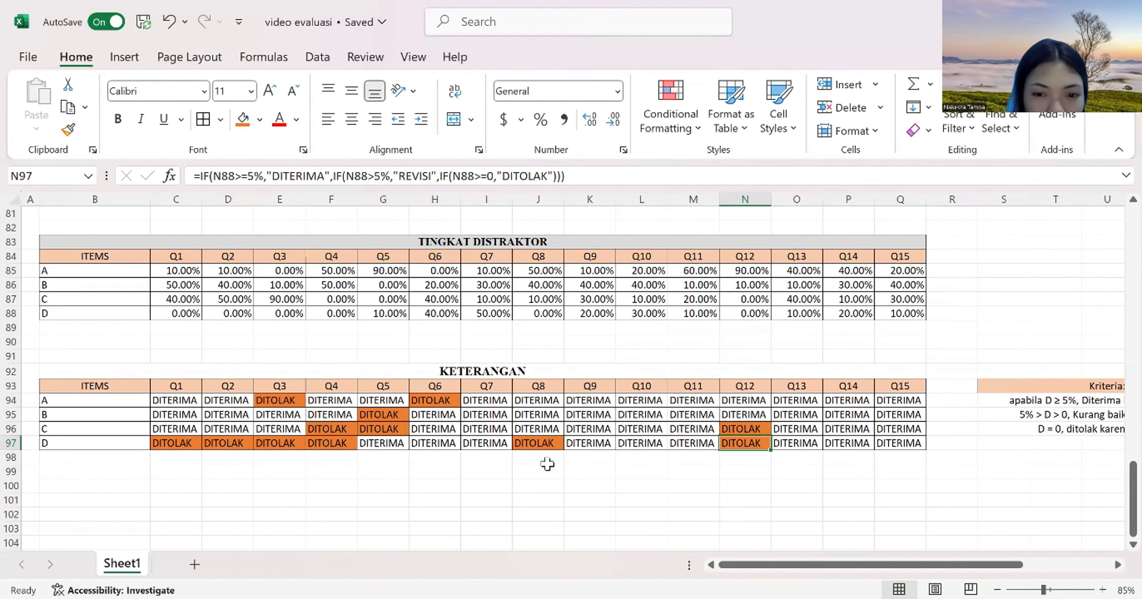
- Review the whole sheet's analysis sections, from the score table and VALIDITAS down to PENGECOH
scroll(618, 404, "down", 2)
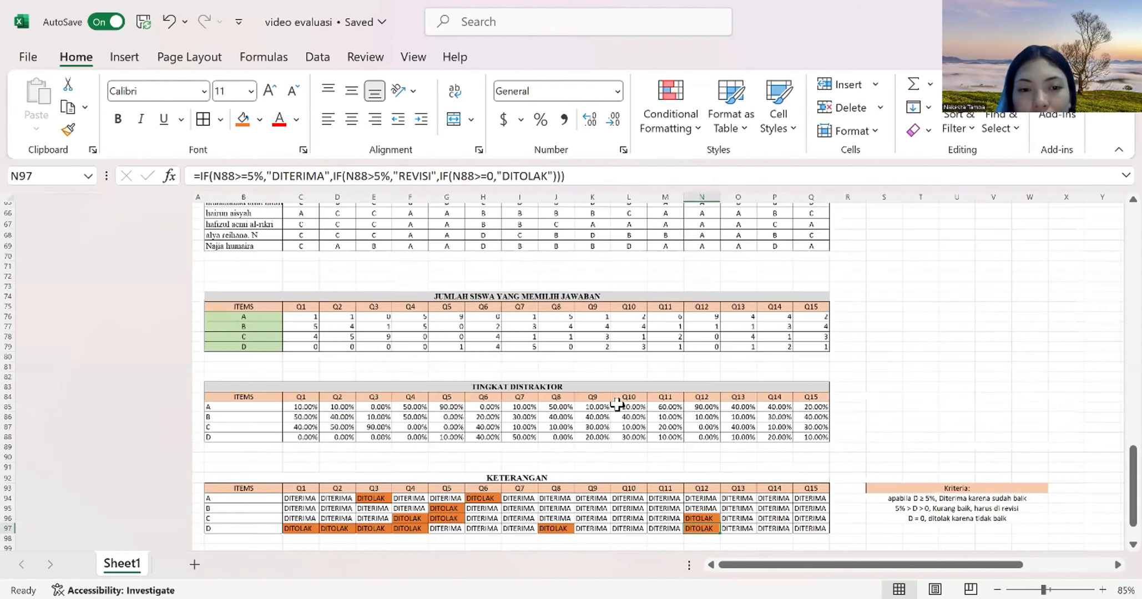
scroll(618, 404, "down", 4)
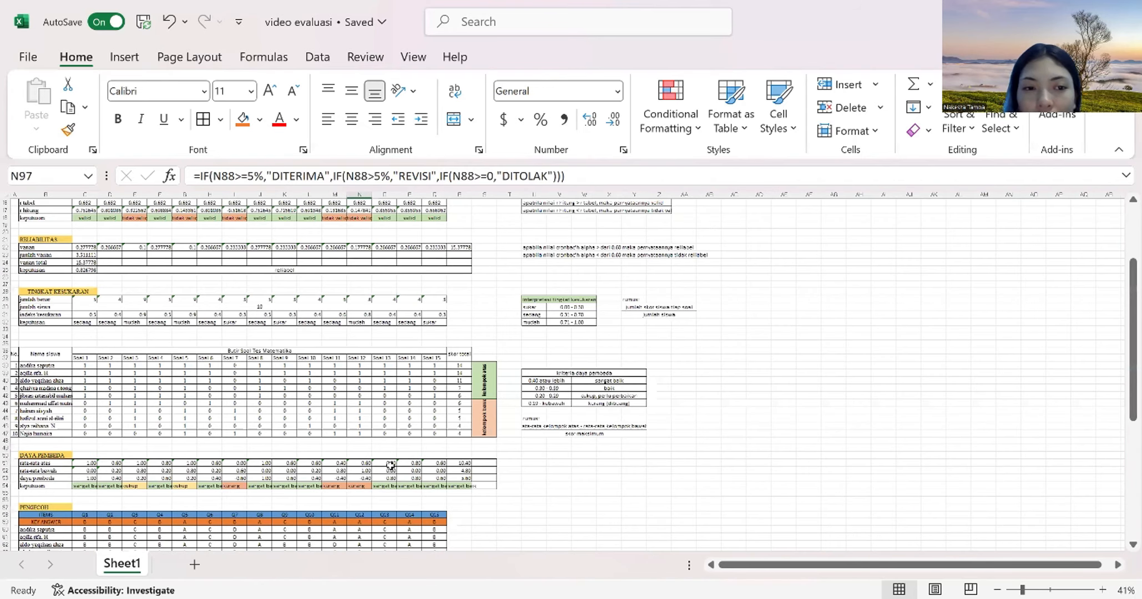
scroll(390, 465, "up", 5)
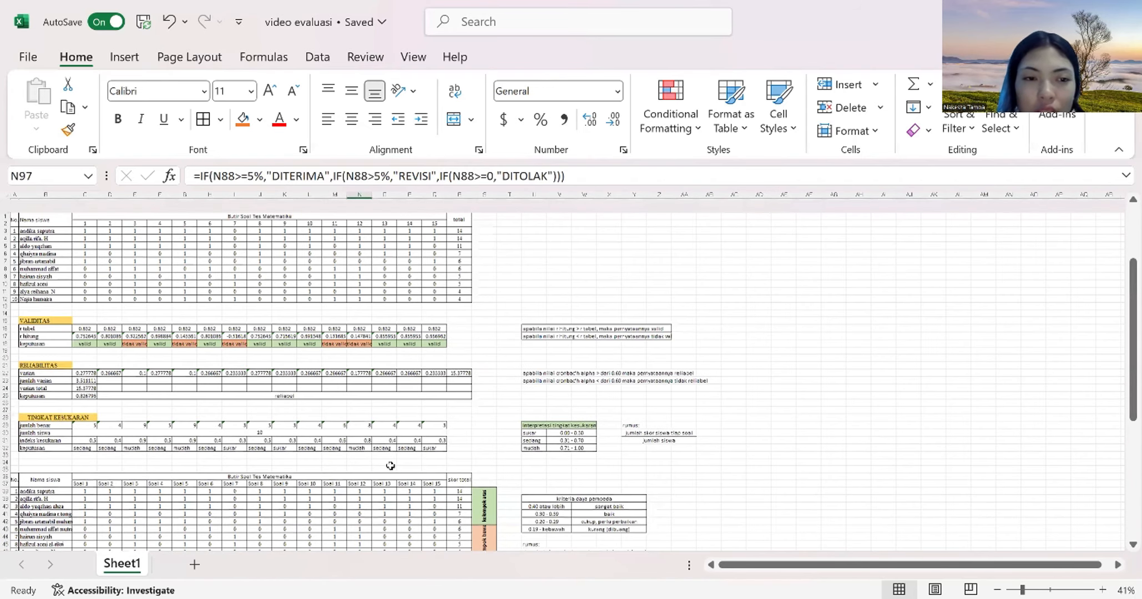
scroll(161, 224, "down", 1)
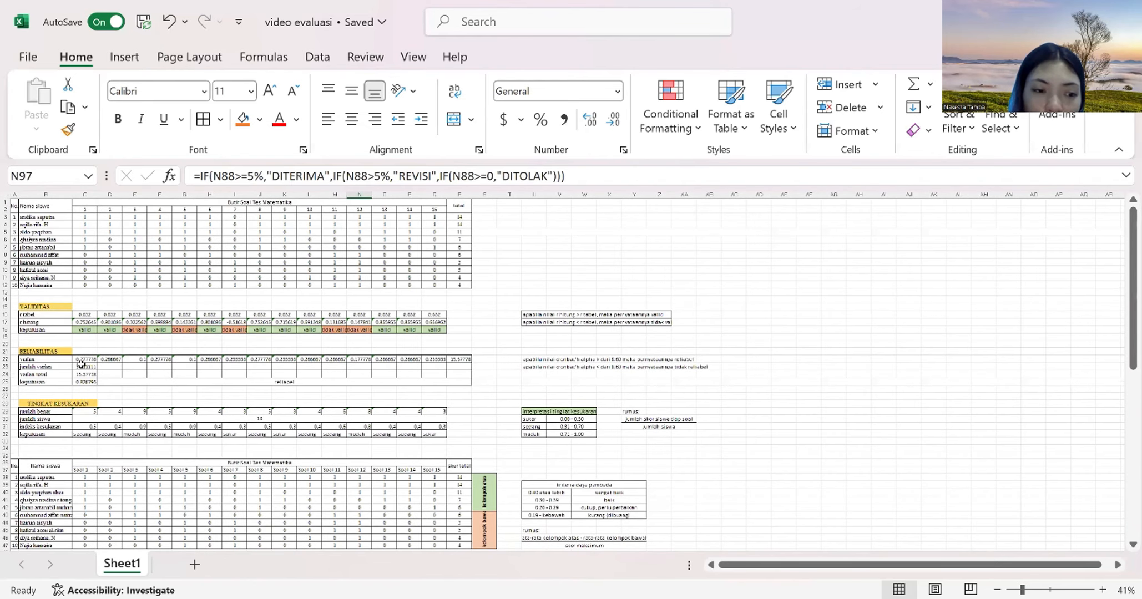
scroll(81, 363, "down", 8)
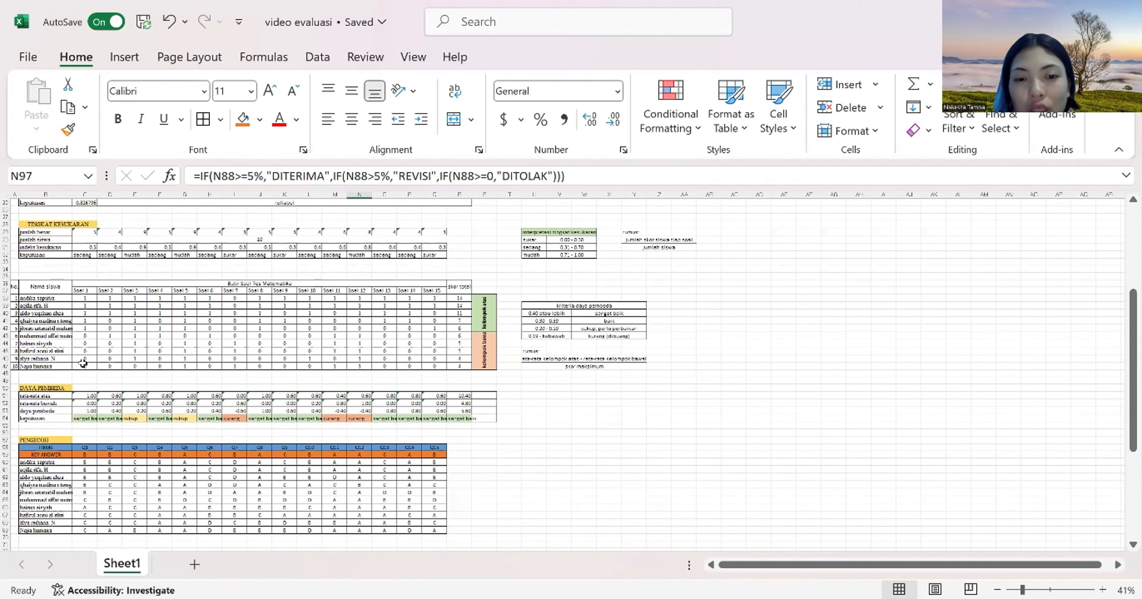
scroll(82, 364, "up", 1)
scroll(83, 364, "up", 7)
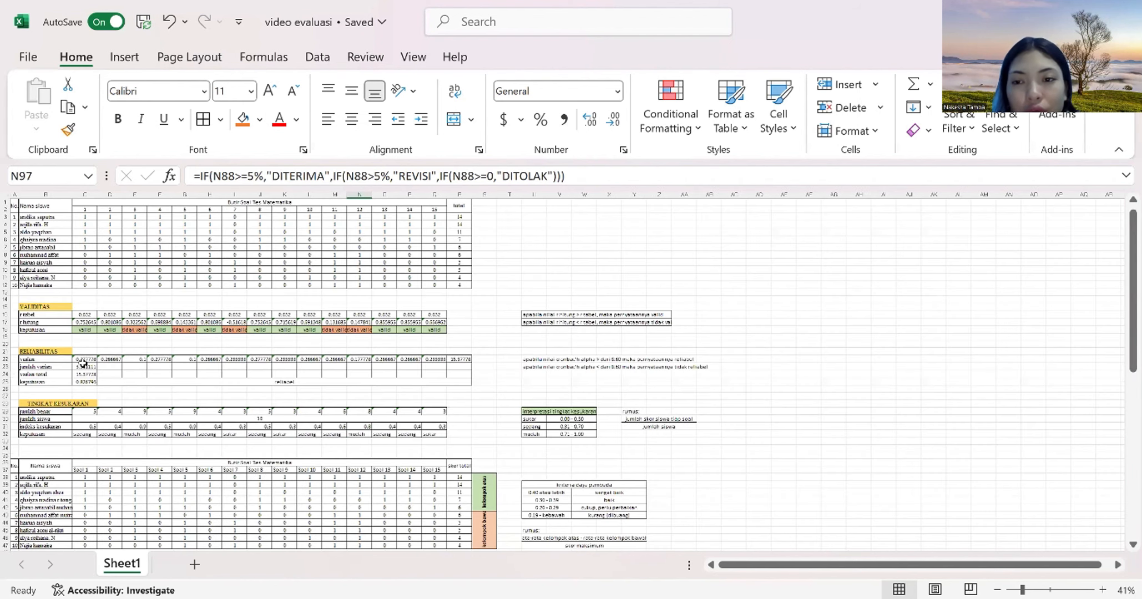